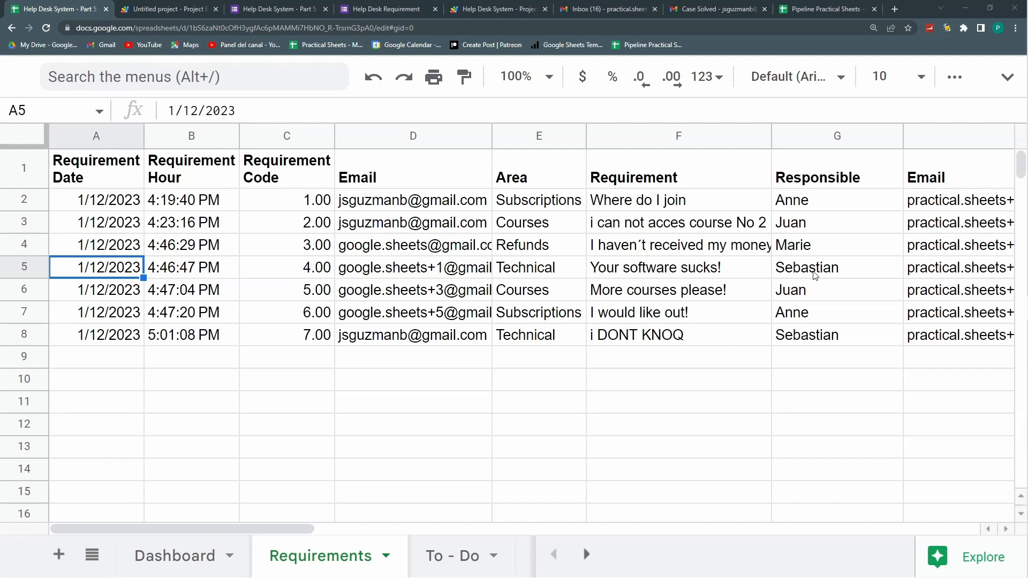
Step: Review row 6, leaving its ticket status as Open, and check its empty closing and cancellation dates
{"action": "key", "text": "Right"}
{"action": "key", "text": "Right"}
{"action": "key", "text": "Right"}
{"action": "key", "text": "Right"}
{"action": "key", "text": "Right"}
{"action": "key", "text": "Right"}
{"action": "key", "text": "Right"}
{"action": "key", "text": "Right"}
{"action": "key", "text": "Right"}
{"action": "key", "text": "Right"}
{"action": "key", "text": "Right"}
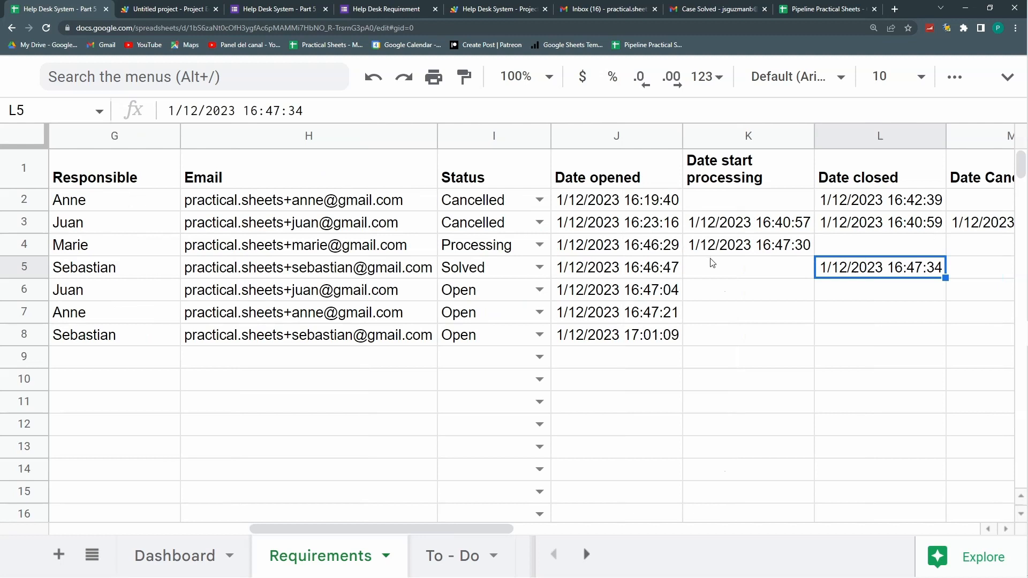
{"action": "left_click", "coordinate": [539, 289]}
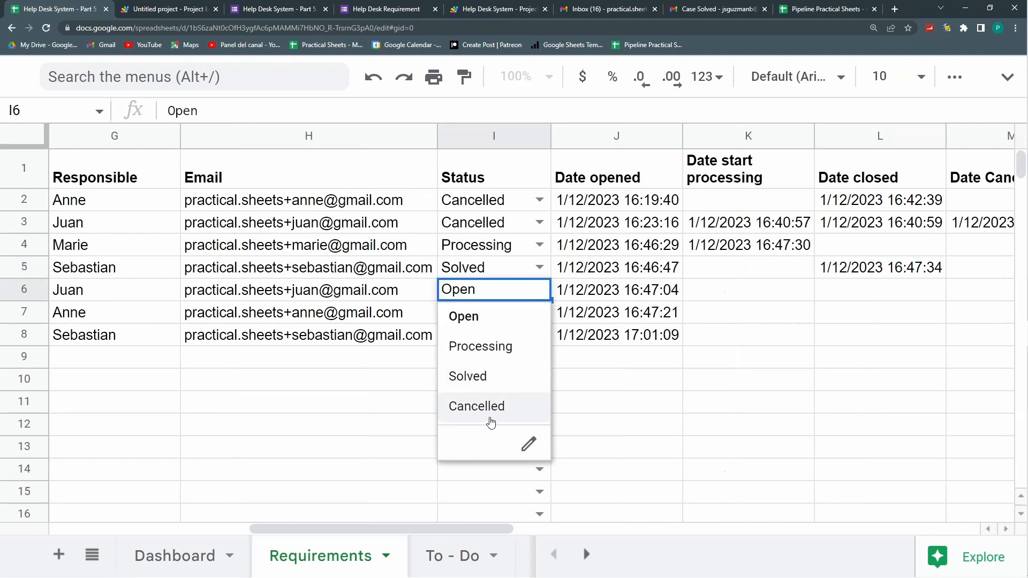
{"action": "left_click", "coordinate": [783, 297]}
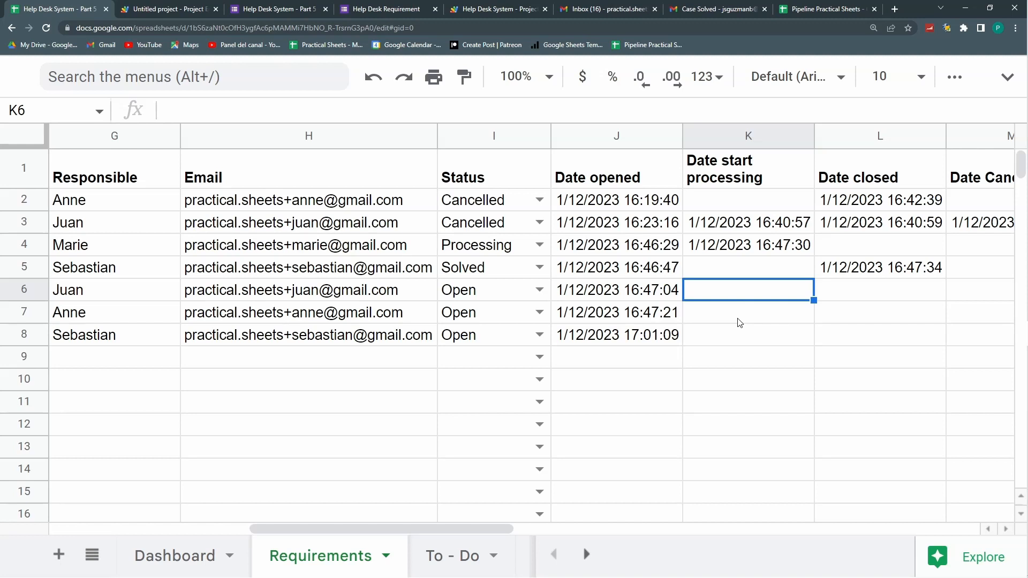
{"action": "left_click", "coordinate": [879, 283]}
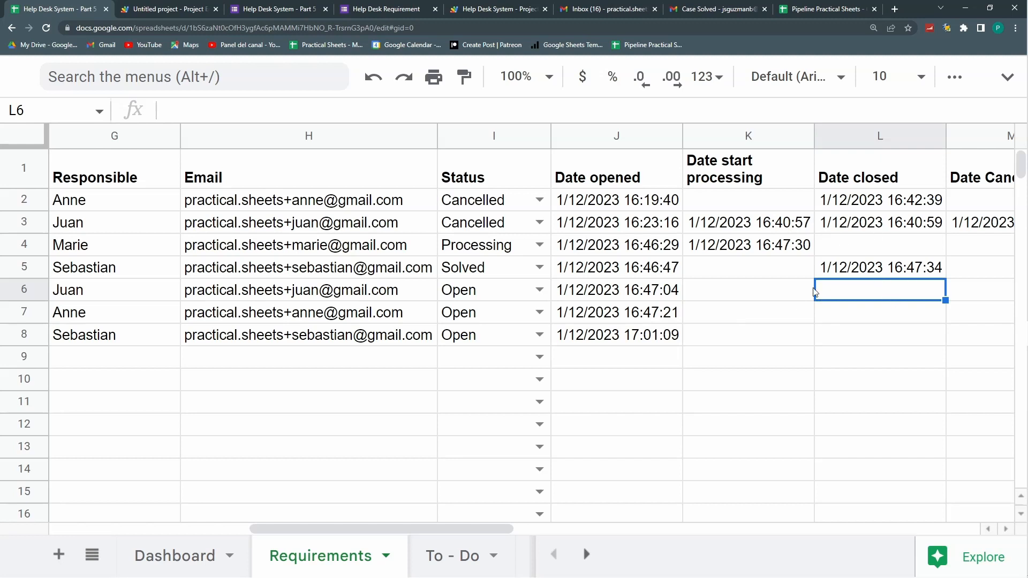
{"action": "left_click", "coordinate": [974, 291]}
{"action": "key", "text": "Right"}
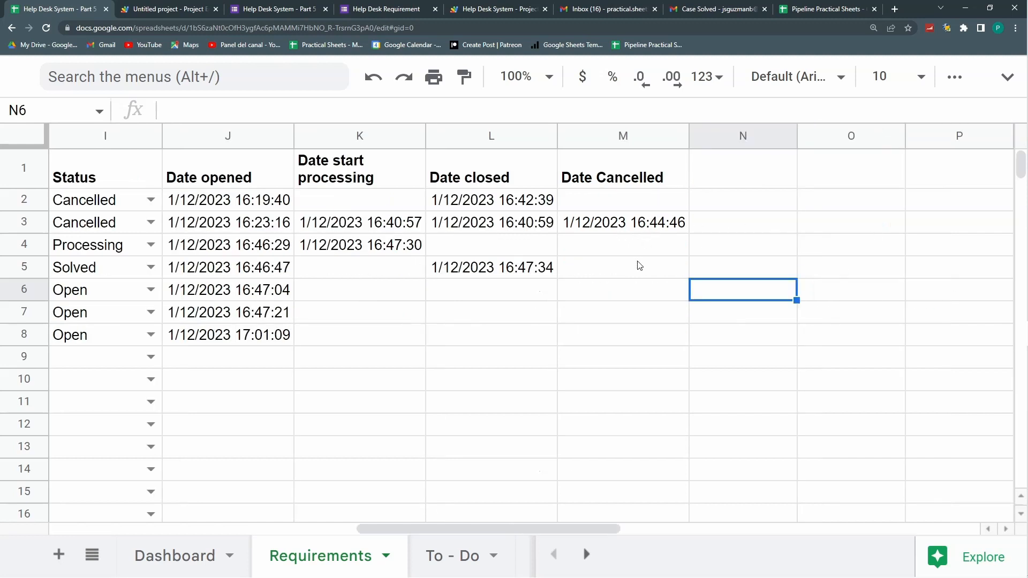
{"action": "left_click", "coordinate": [622, 290]}
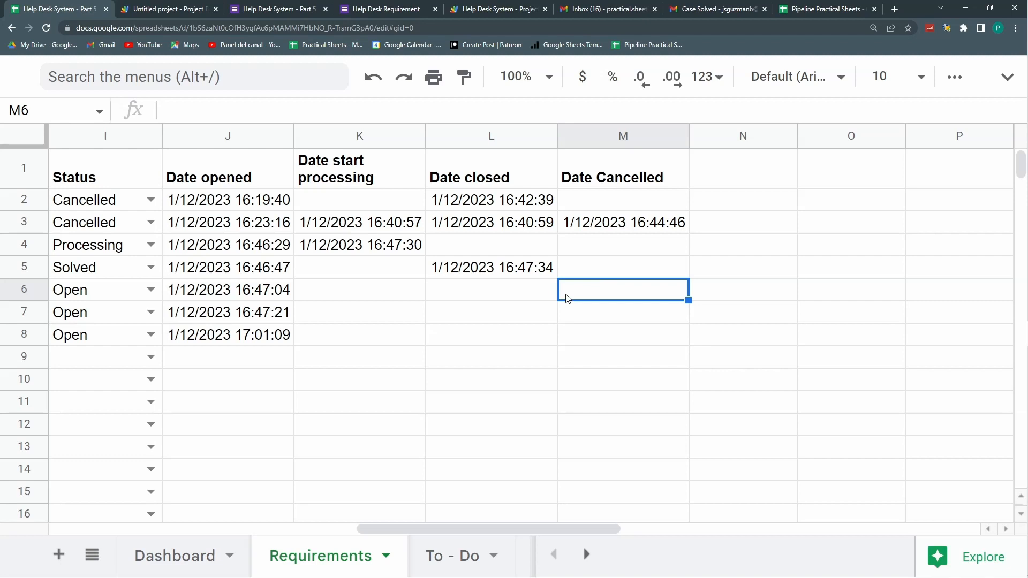
{"action": "left_click_drag", "start_coordinate": [503, 181], "coordinate": [509, 354]}
Step: Change the 'Date closed' heading in L1 to read 'Date Solved'
{"action": "left_click", "coordinate": [505, 177]}
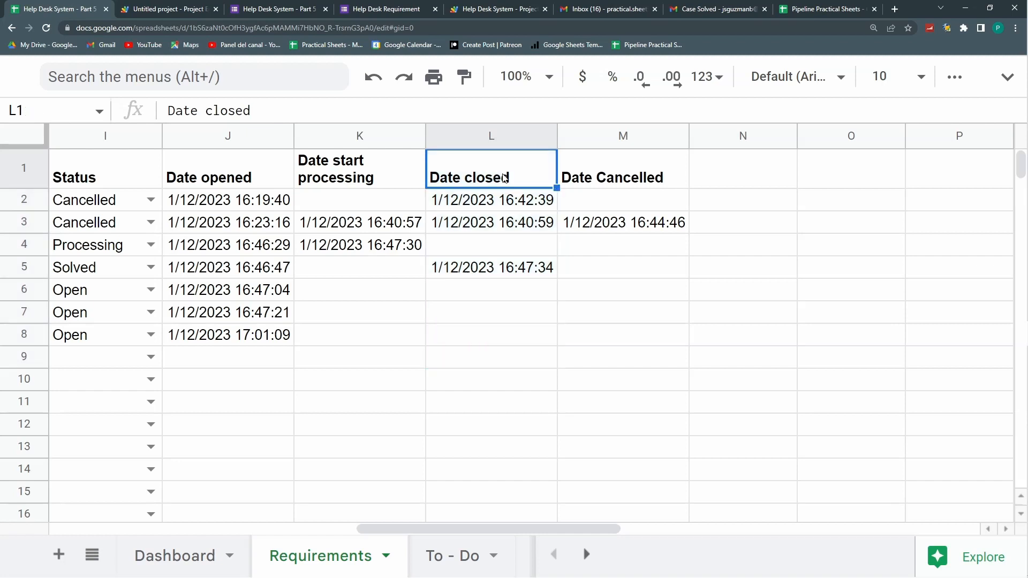
{"action": "double_click", "coordinate": [469, 181]}
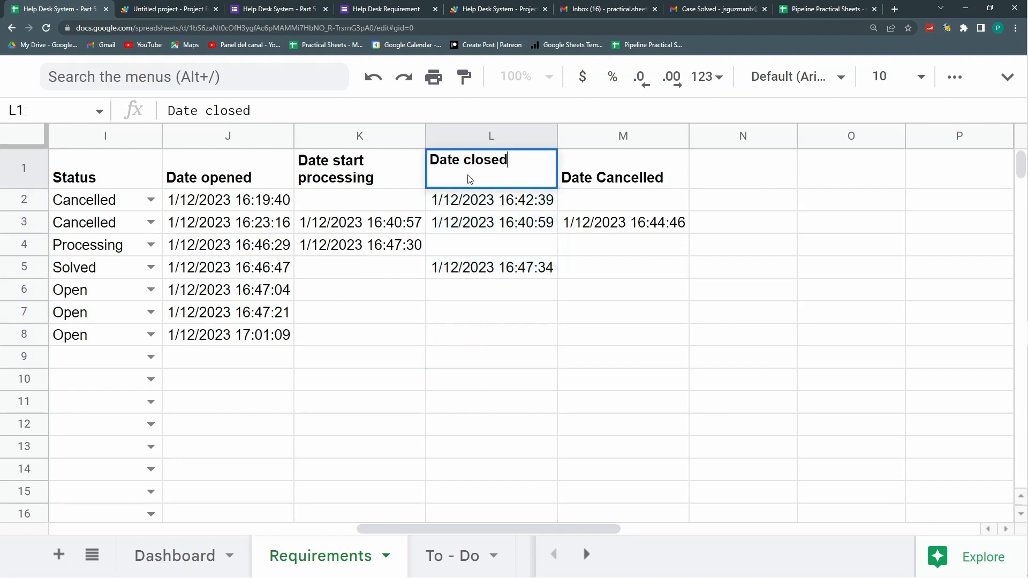
{"action": "left_click_drag", "start_coordinate": [465, 162], "coordinate": [495, 163]}
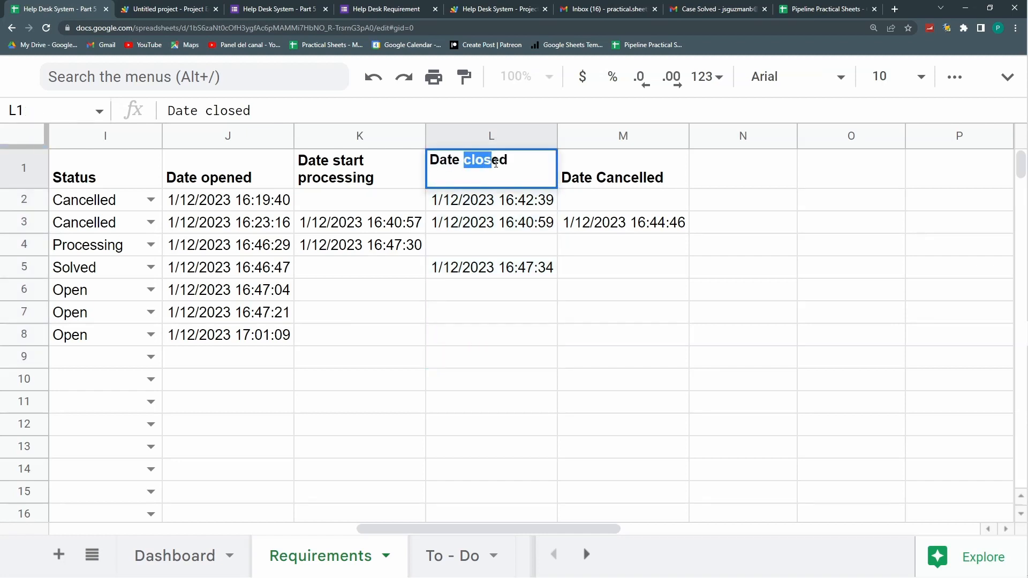
{"action": "type", "text": "solv"}
{"action": "key", "text": "BackSpace"}
{"action": "key", "text": "BackSpace"}
{"action": "key", "text": "BackSpace"}
{"action": "key", "text": "BackSpace"}
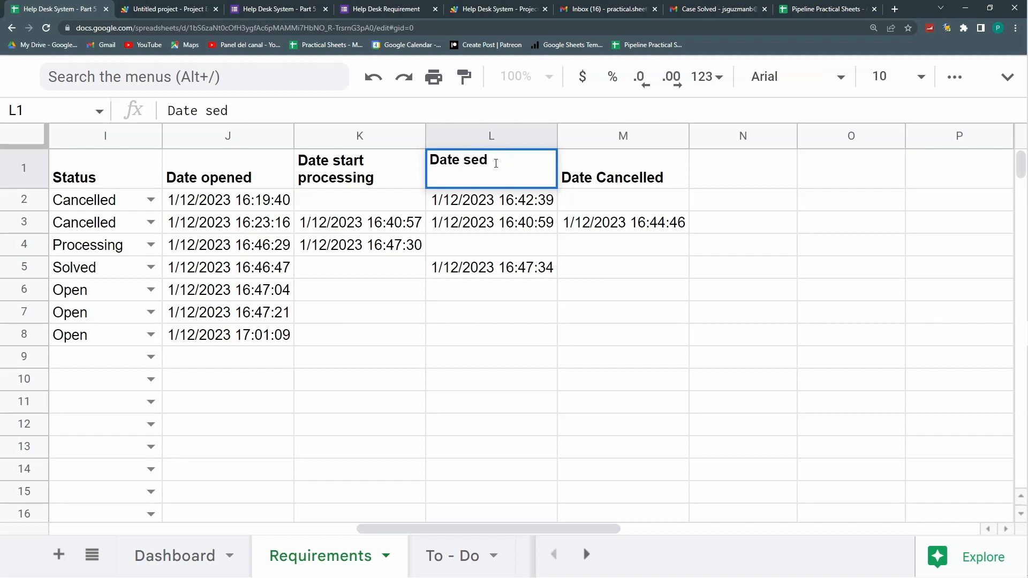
{"action": "type", "text": "Solv"}
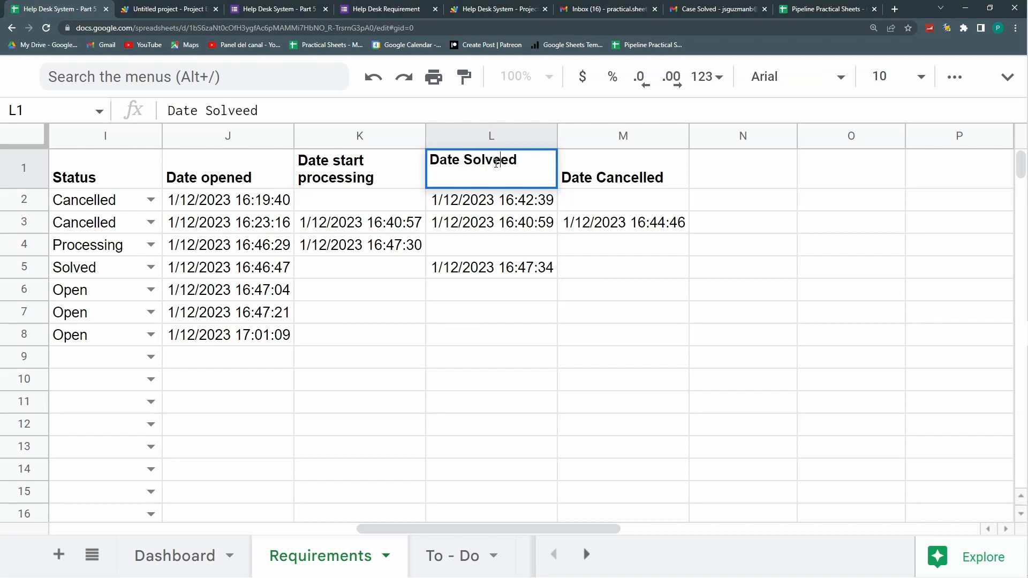
{"action": "key", "text": "Return"}
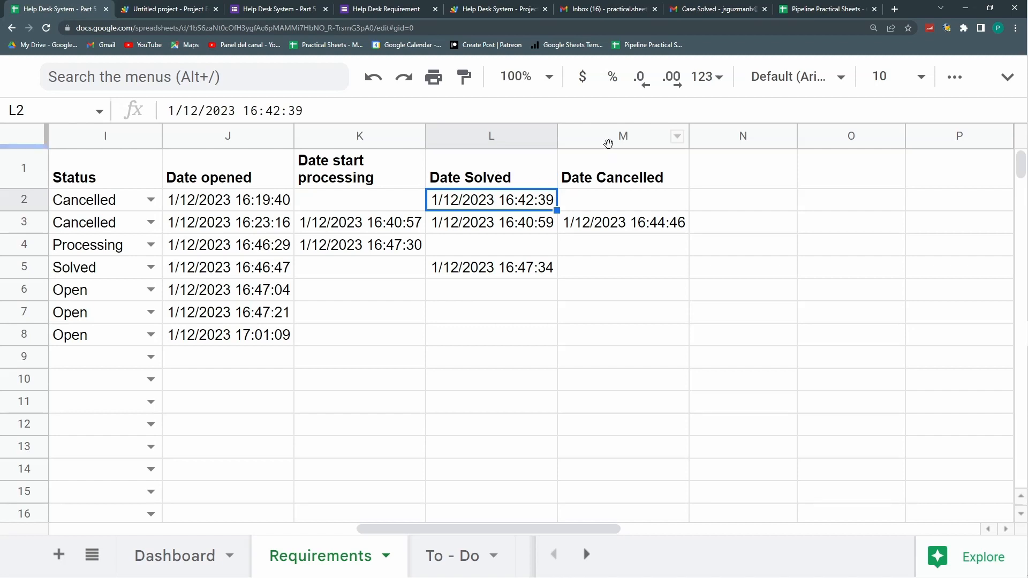
{"action": "left_click", "coordinate": [584, 276]}
{"action": "left_click_drag", "start_coordinate": [468, 333], "coordinate": [26, 328]}
Step: On the Dashboard, inspect the Received, Opened and Processing total formulas and the SUMMARY BY AREA table
{"action": "left_click", "coordinate": [205, 551]}
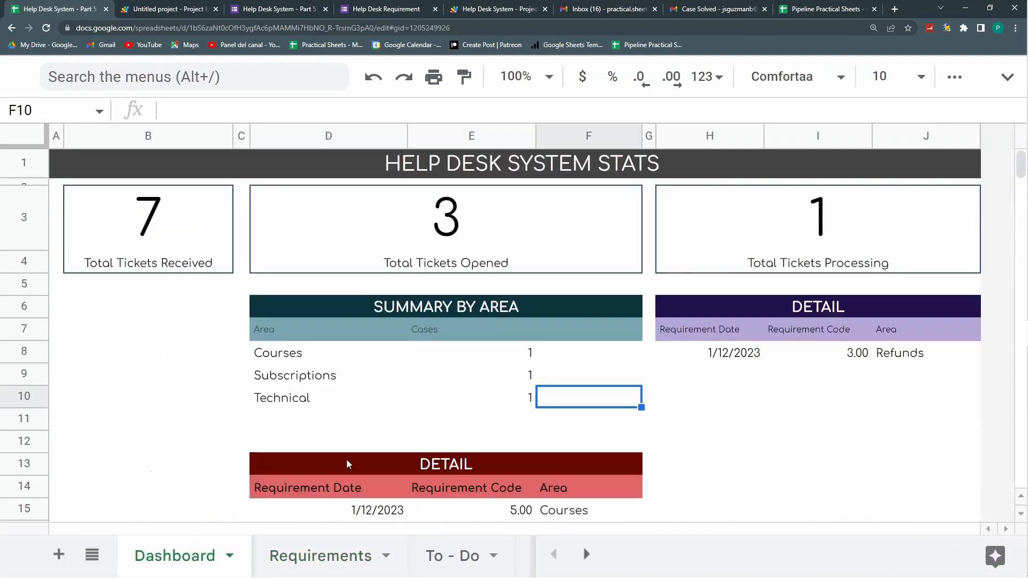
{"action": "left_click", "coordinate": [347, 442]}
{"action": "left_click", "coordinate": [153, 244]}
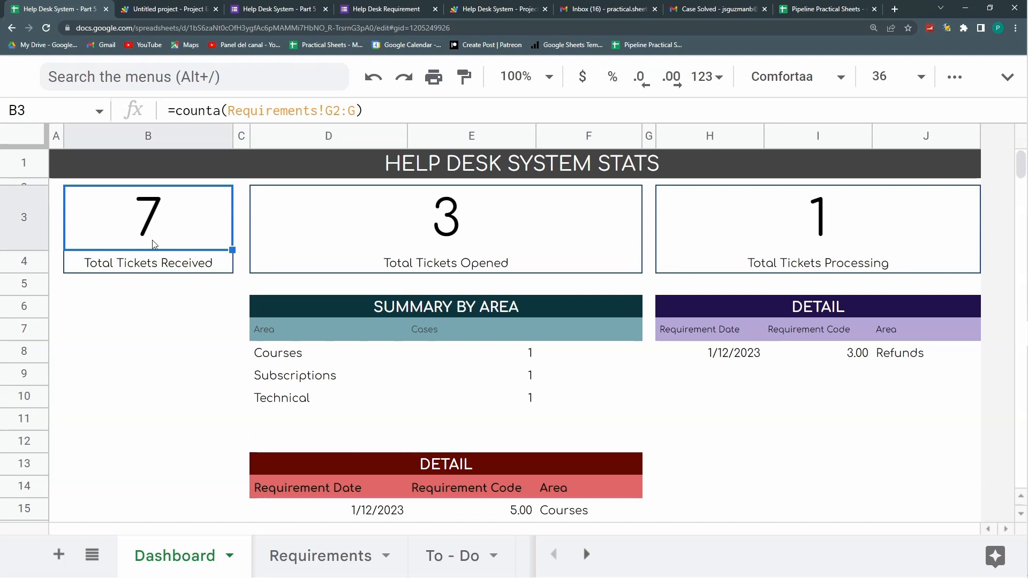
{"action": "left_click", "coordinate": [366, 238]}
{"action": "left_click", "coordinate": [799, 222]}
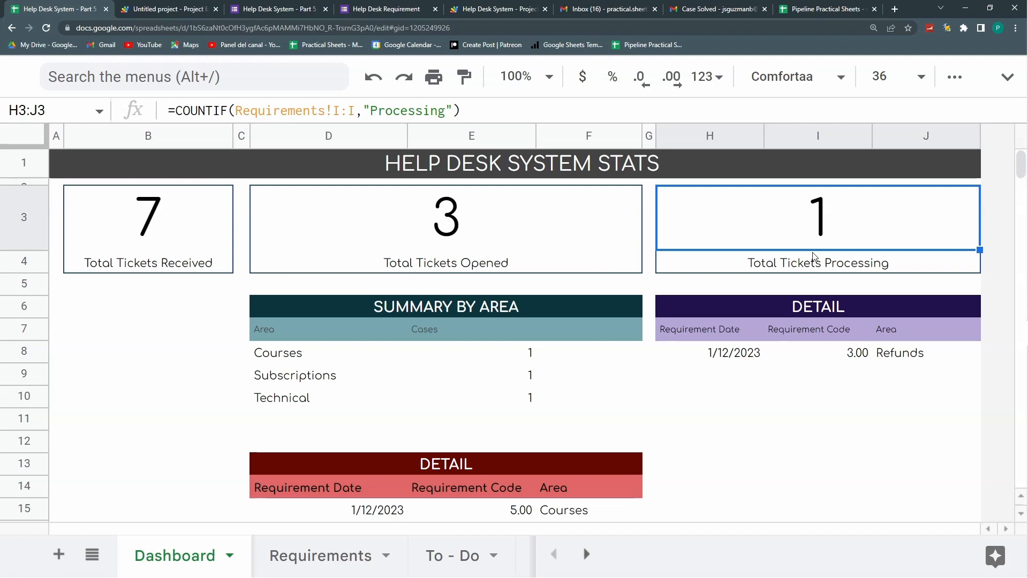
{"action": "left_click_drag", "start_coordinate": [446, 262], "coordinate": [724, 272]}
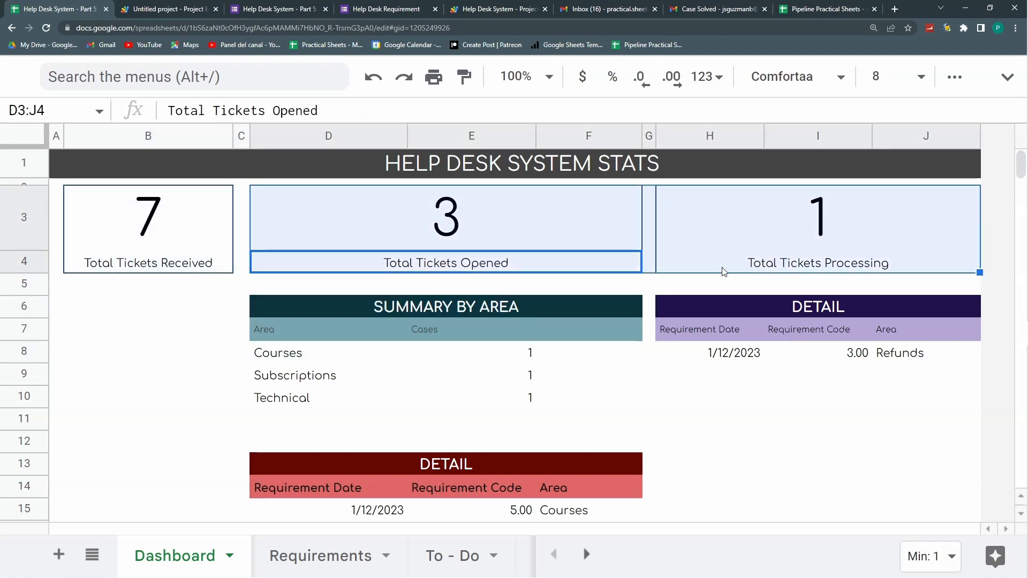
{"action": "left_click_drag", "start_coordinate": [397, 315], "coordinate": [557, 396]}
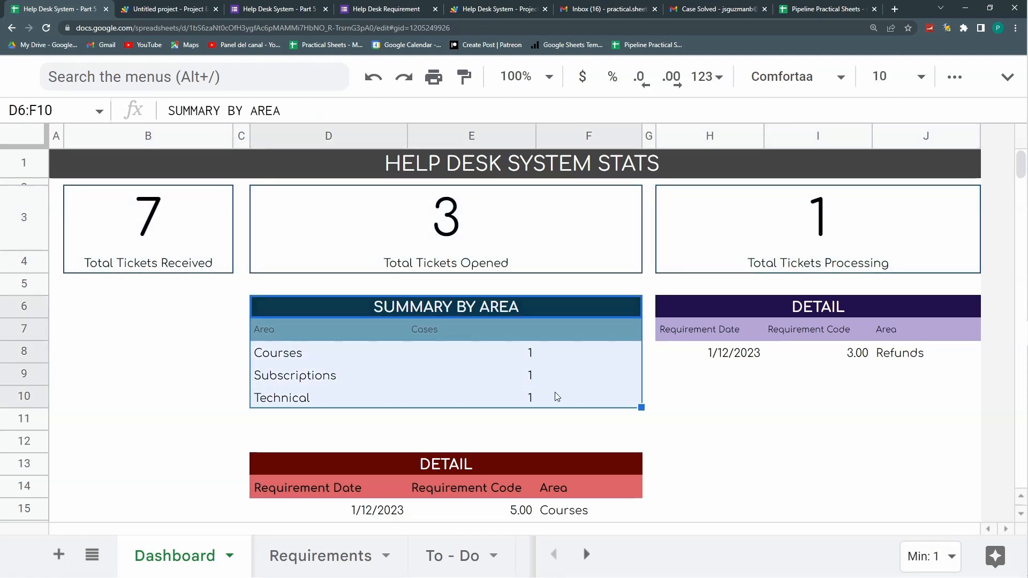
{"action": "left_click_drag", "start_coordinate": [458, 309], "coordinate": [501, 402]}
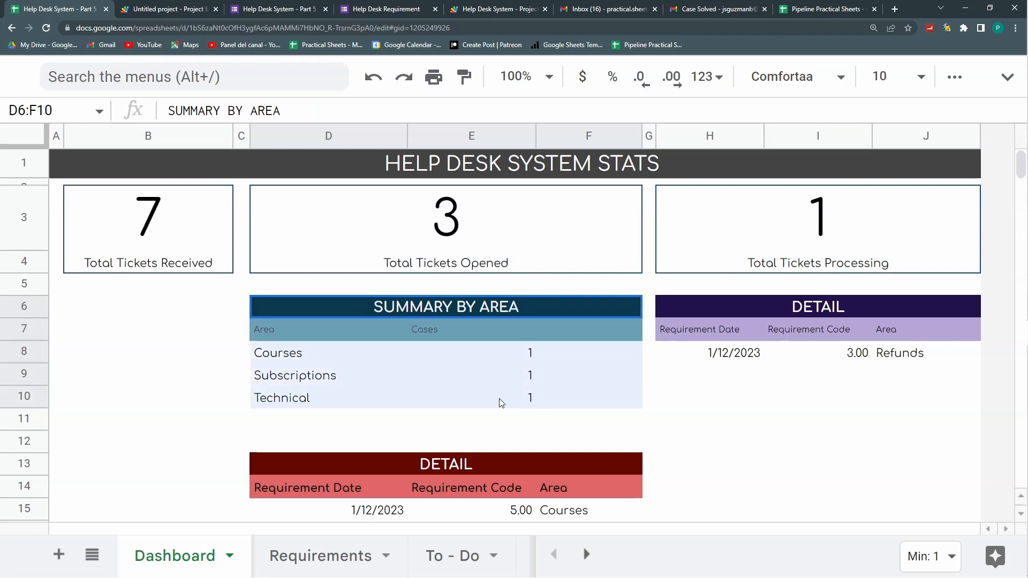
Step: Check the Courses and Subscriptions case counts and the lower DETAIL tables on the Dashboard
{"action": "left_click", "coordinate": [454, 224]}
{"action": "left_click", "coordinate": [529, 360]}
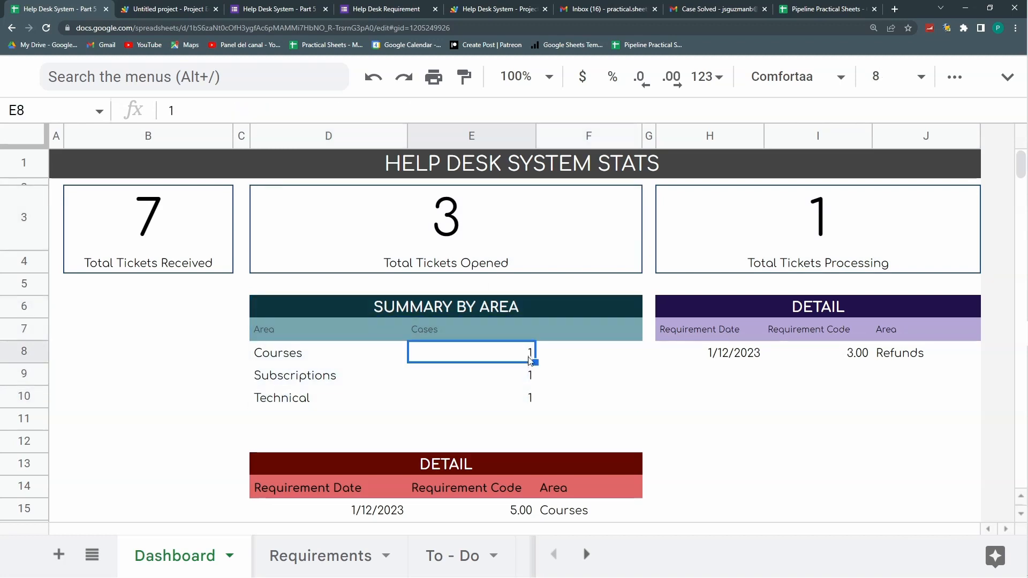
{"action": "left_click", "coordinate": [533, 375]}
{"action": "scroll", "coordinate": [518, 366], "scroll_direction": "down", "scroll_amount": 3}
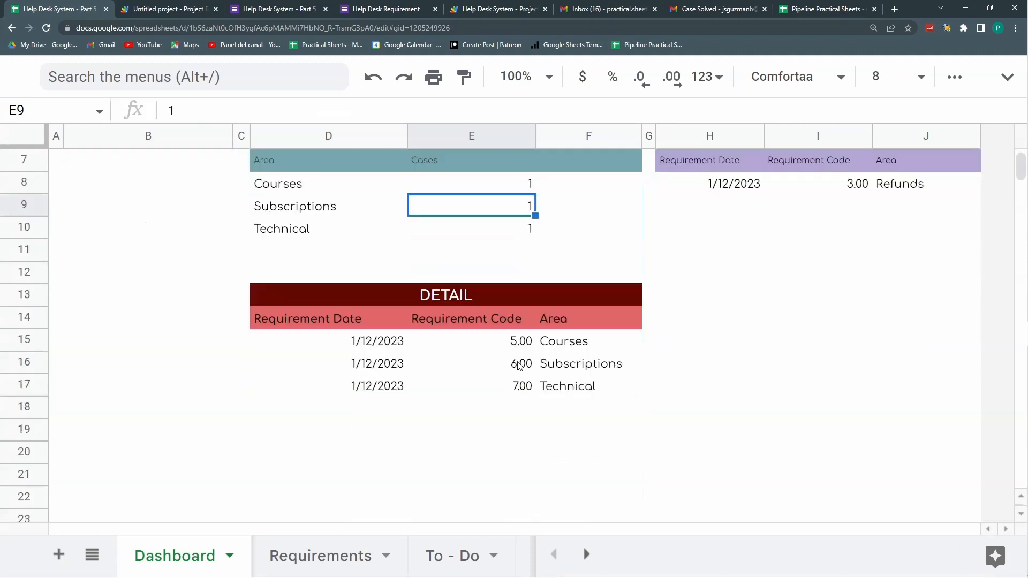
{"action": "left_click_drag", "start_coordinate": [380, 348], "coordinate": [563, 390]}
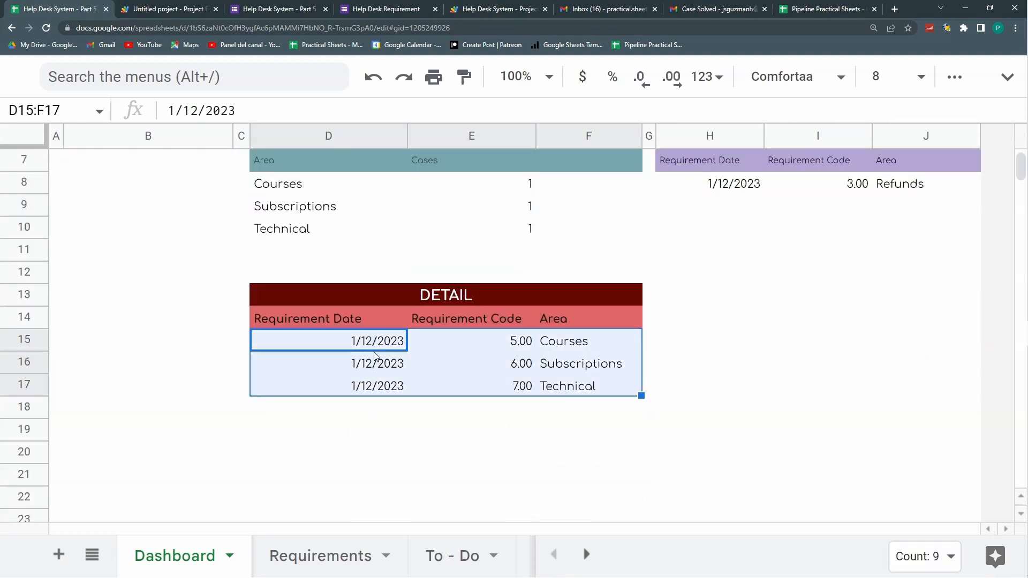
{"action": "scroll", "coordinate": [377, 356], "scroll_direction": "up", "scroll_amount": 3}
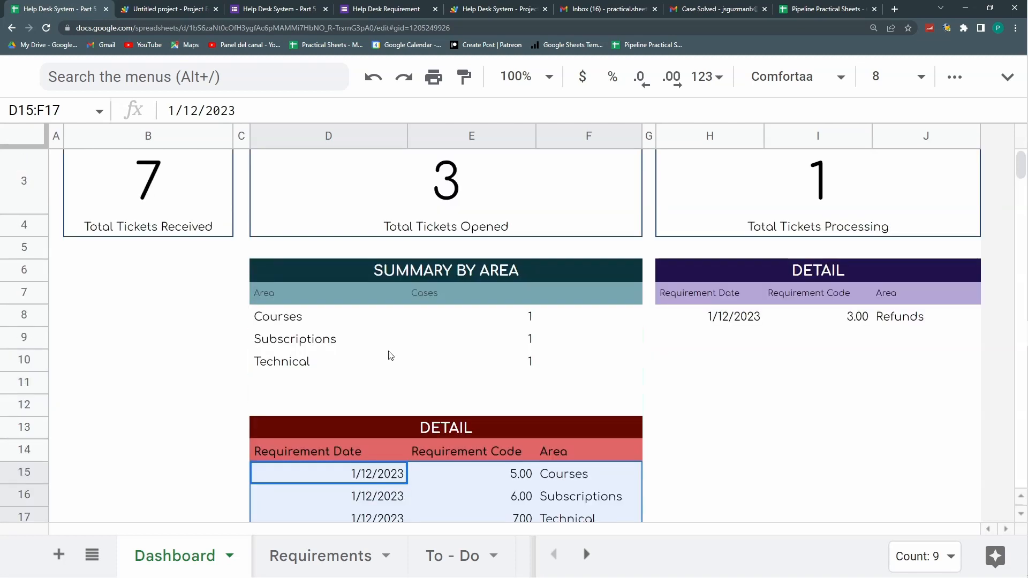
{"action": "left_click", "coordinate": [504, 476]}
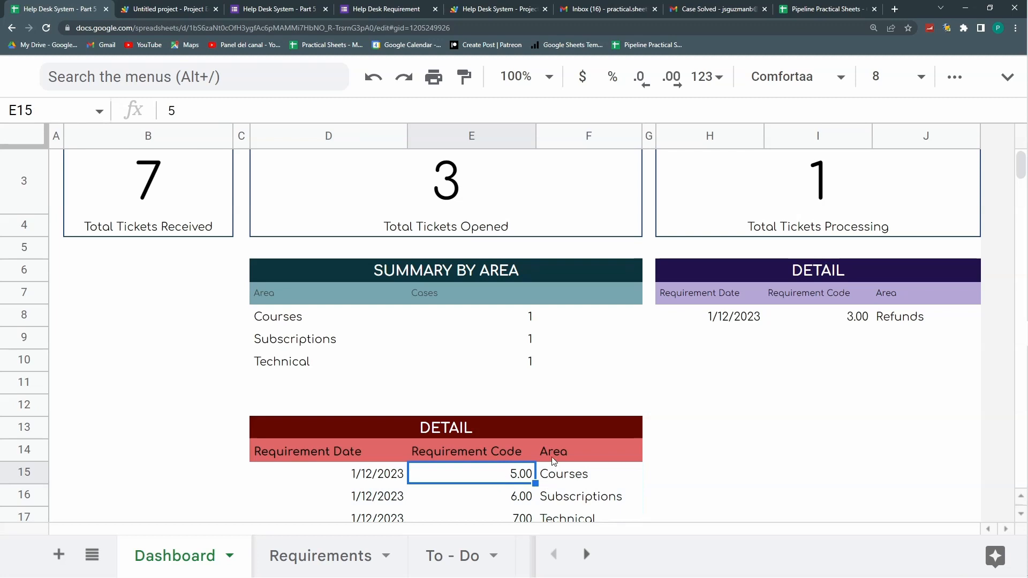
{"action": "scroll", "coordinate": [751, 408], "scroll_direction": "up", "scroll_amount": 2}
{"action": "left_click", "coordinate": [799, 236]}
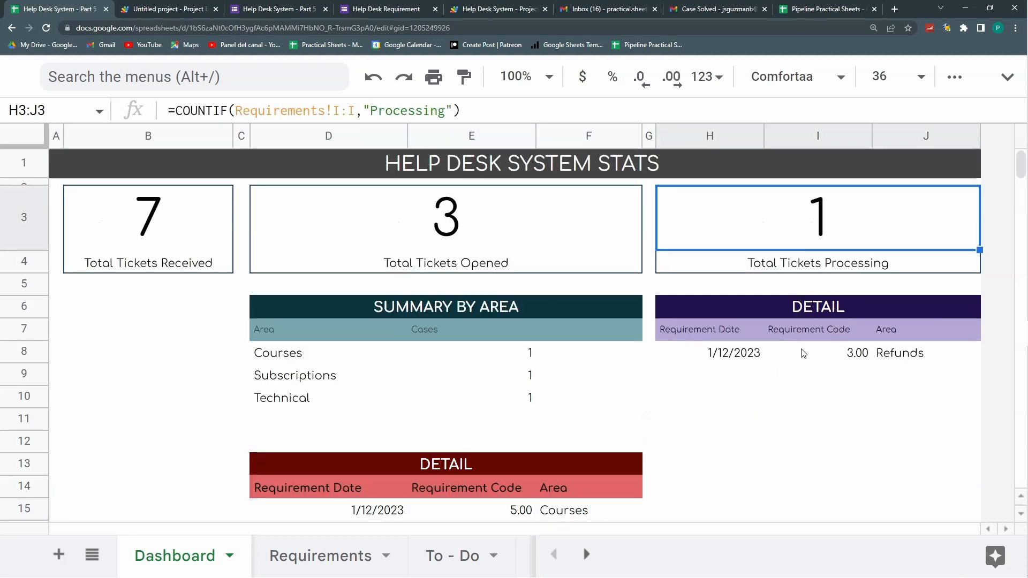
{"action": "left_click_drag", "start_coordinate": [754, 372], "coordinate": [778, 501]}
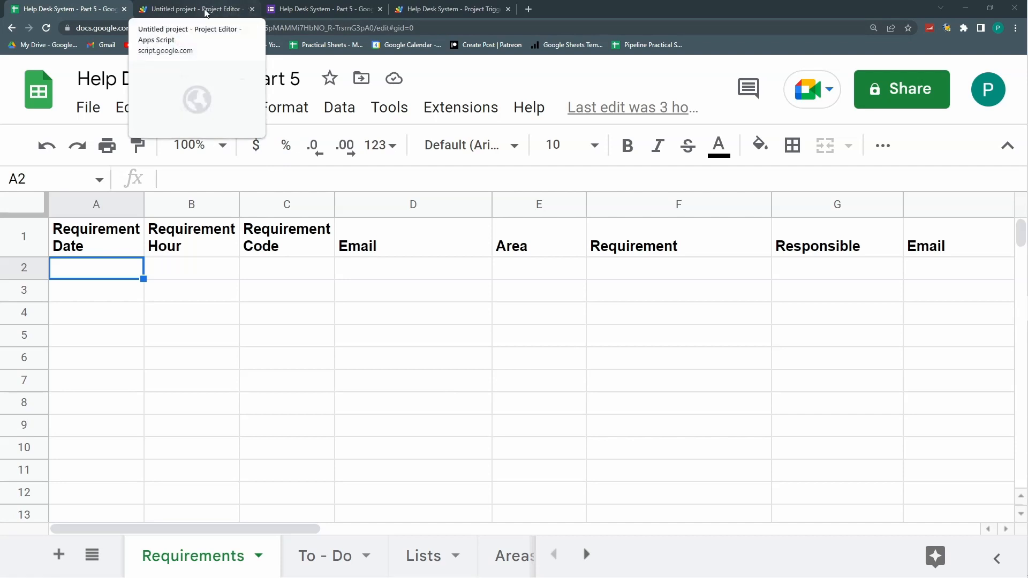
Step: Review the form project's triggers and code, including the spreadsheet ID it references
{"action": "left_click", "coordinate": [300, 9]}
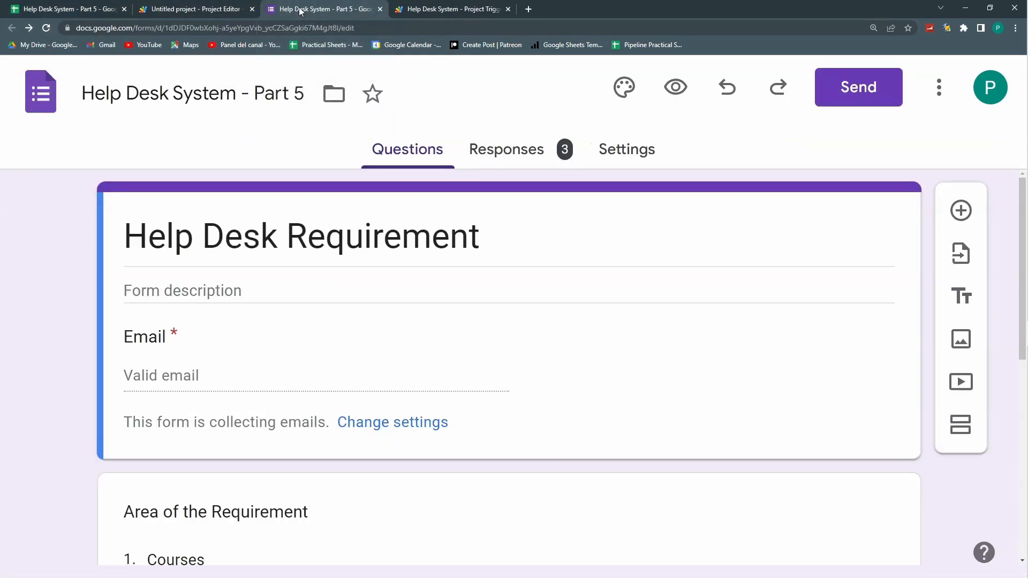
{"action": "left_click", "coordinate": [214, 13]}
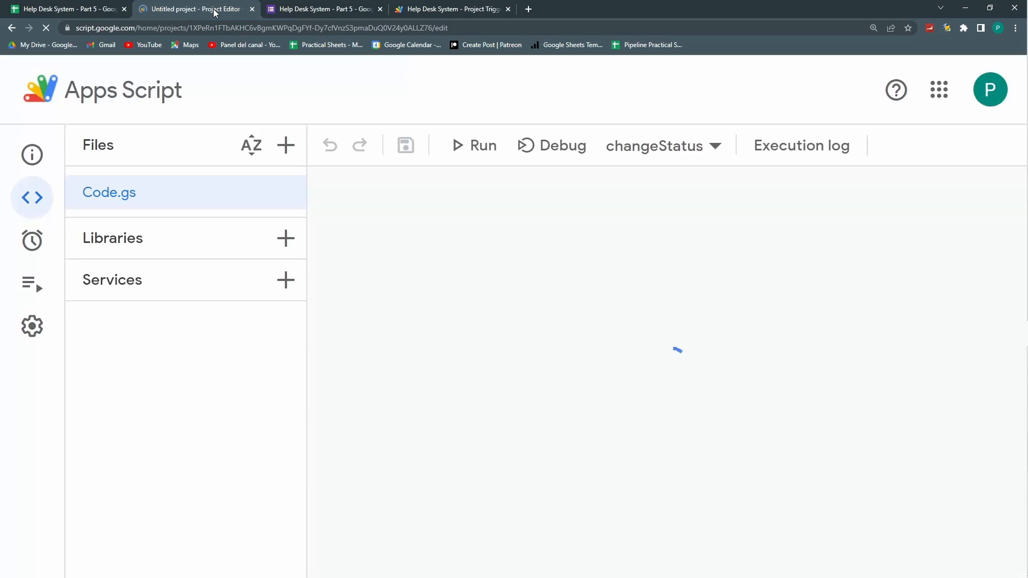
{"action": "left_click", "coordinate": [428, 8]}
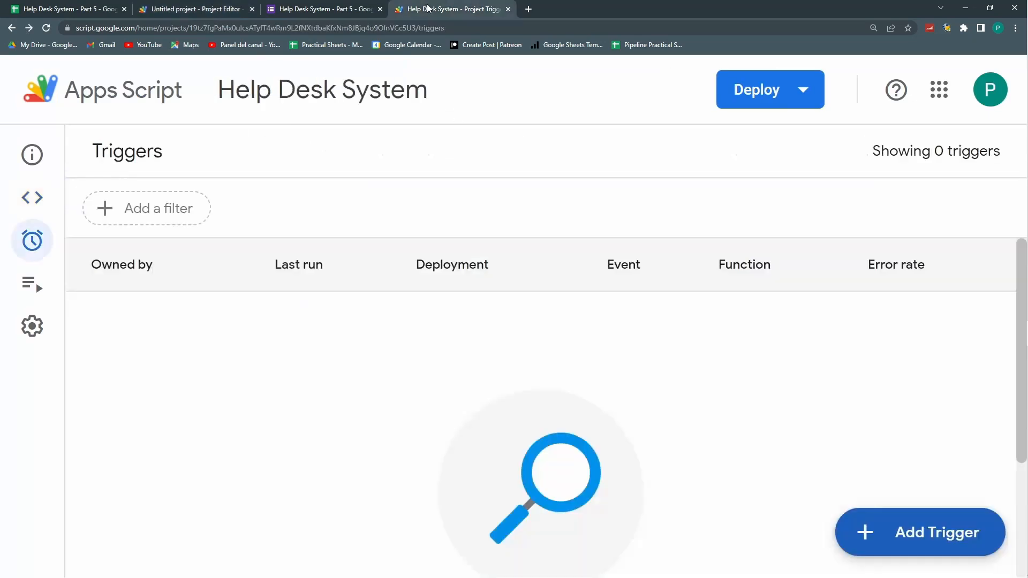
{"action": "left_click", "coordinate": [22, 198]}
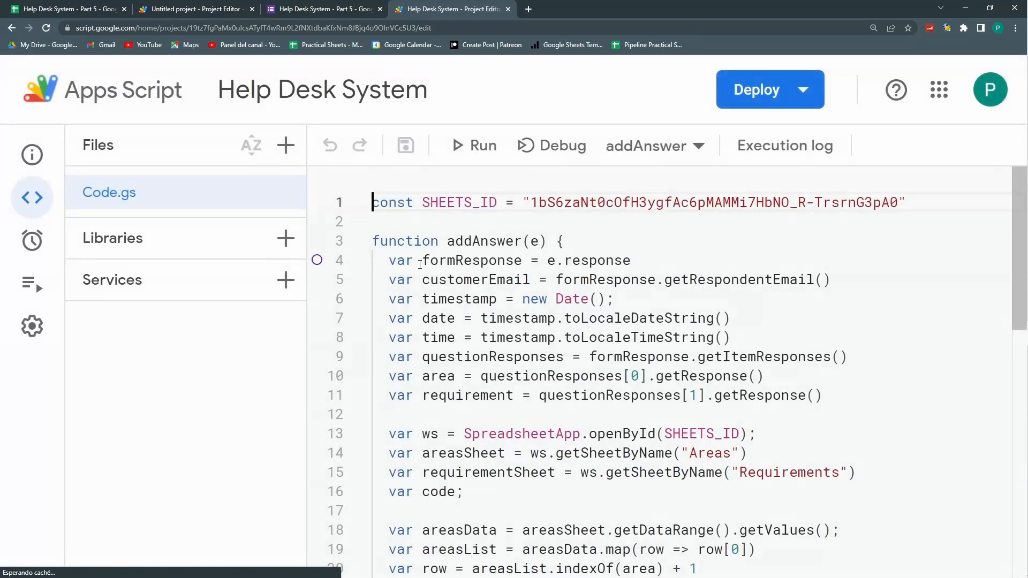
{"action": "left_click", "coordinate": [336, 15]}
{"action": "left_click", "coordinate": [421, 10]}
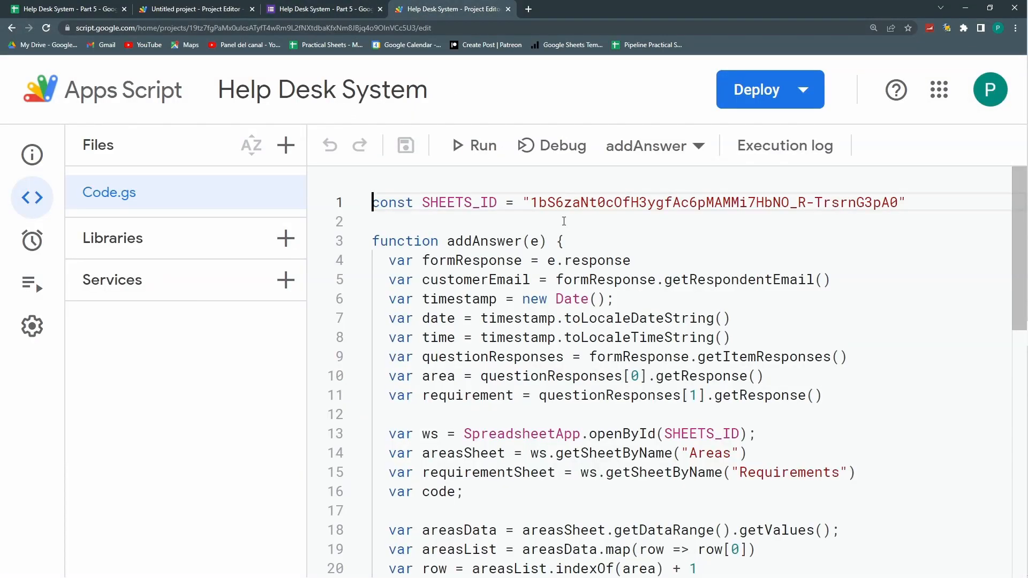
{"action": "left_click_drag", "start_coordinate": [530, 203], "coordinate": [897, 204]}
{"action": "left_click", "coordinate": [69, 9]}
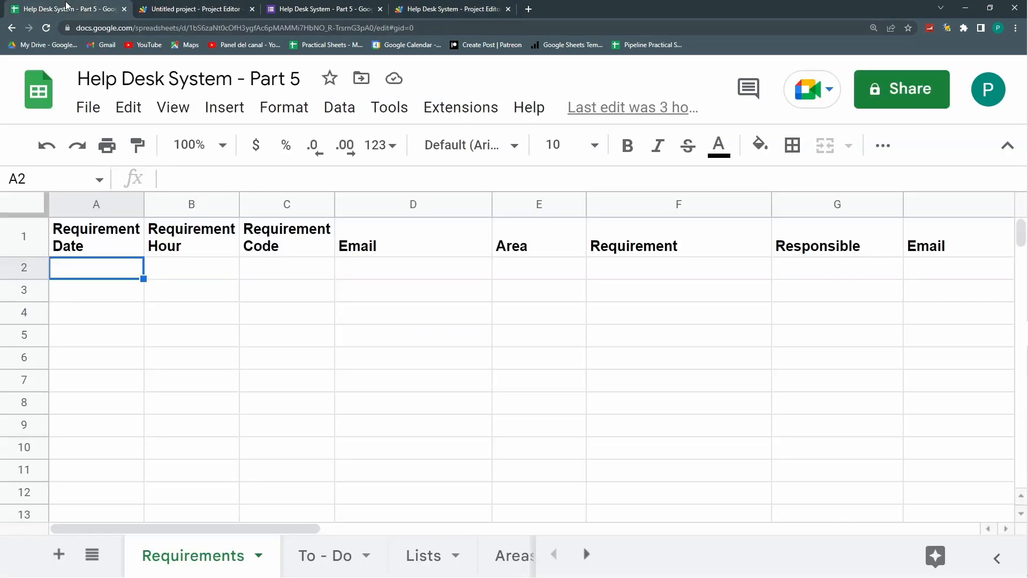
{"action": "left_click", "coordinate": [287, 11]}
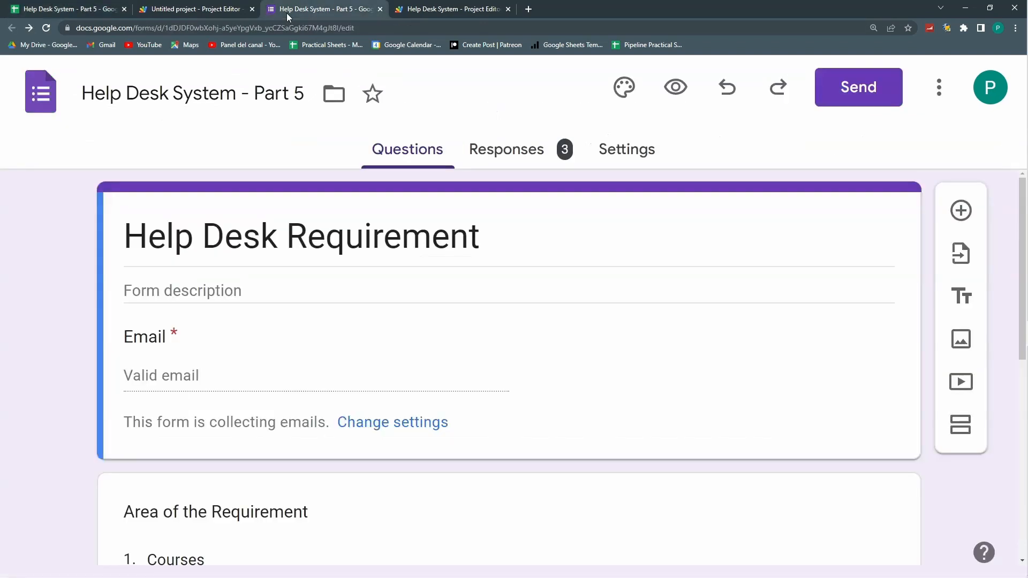
{"action": "left_click", "coordinate": [174, 9]}
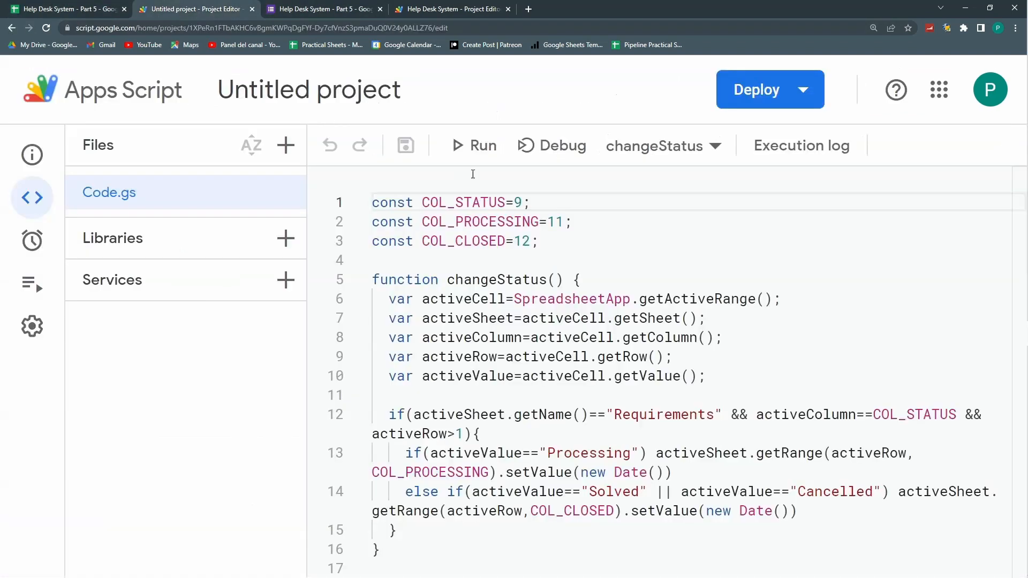
Step: Match the script's column numbers 9, 11 and 12 to the sheet's Status, Date start processing and Date closed columns
{"action": "double_click", "coordinate": [518, 202]}
{"action": "double_click", "coordinate": [555, 222]}
{"action": "double_click", "coordinate": [522, 241]}
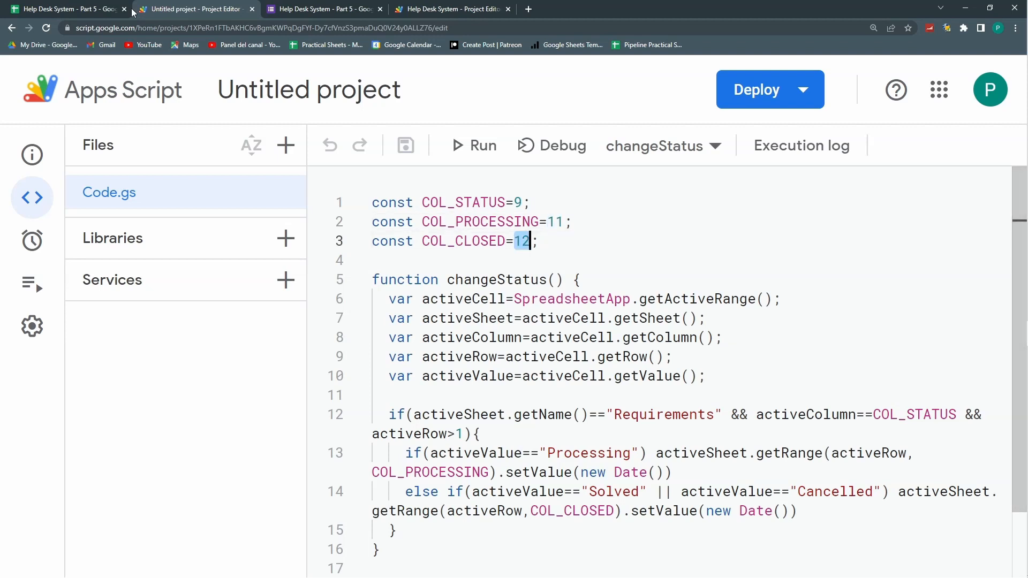
{"action": "left_click", "coordinate": [64, 9]}
{"action": "scroll", "coordinate": [756, 284], "scroll_direction": "right", "scroll_amount": 5}
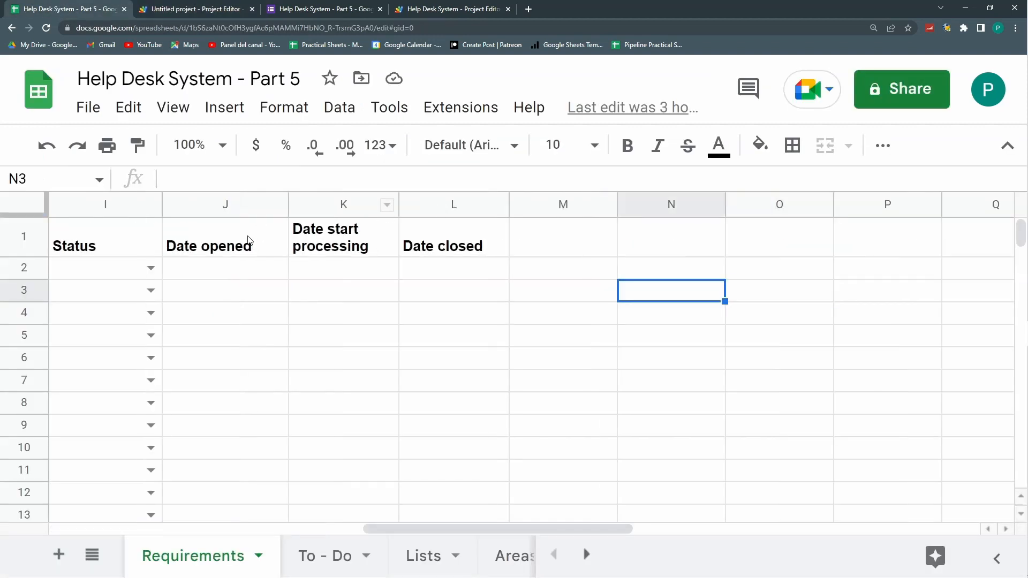
{"action": "left_click", "coordinate": [86, 238]}
{"action": "left_click", "coordinate": [336, 244]}
{"action": "left_click", "coordinate": [478, 249]}
{"action": "left_click", "coordinate": [193, 8]}
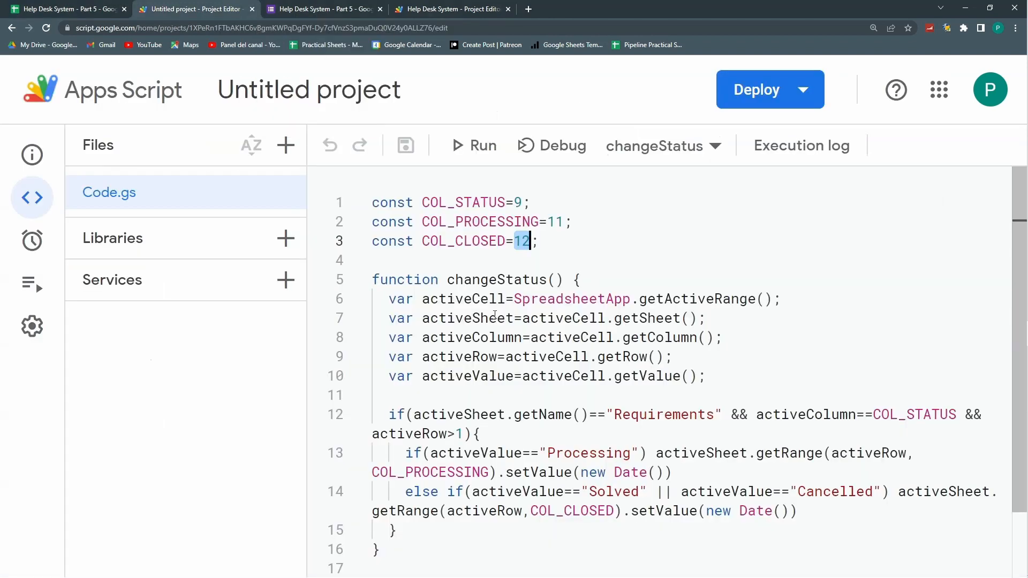
Step: Show the Help Desk System project's Executions page, zoomed out to fit more on screen
{"action": "left_click", "coordinate": [453, 9]}
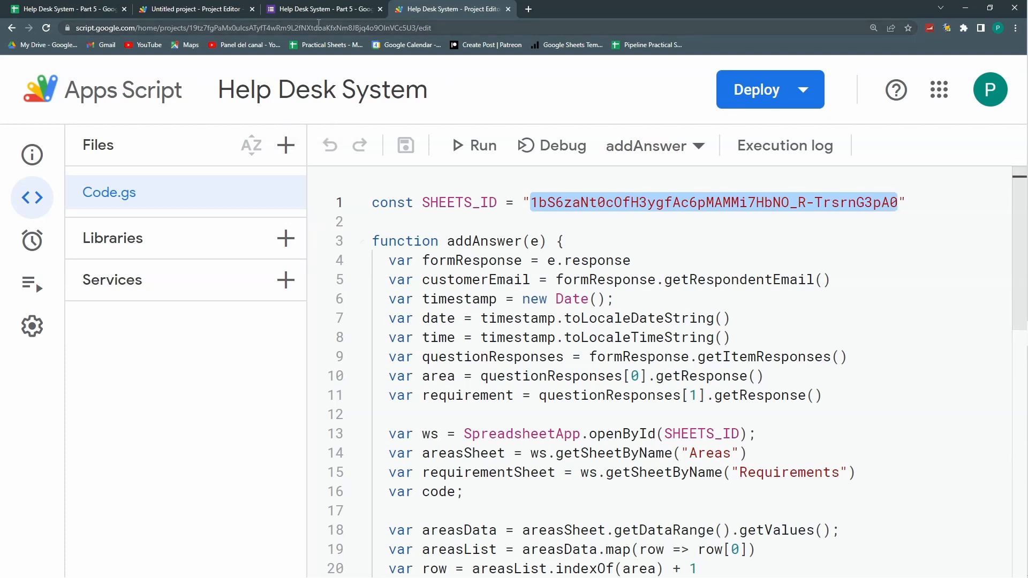
{"action": "left_click", "coordinate": [27, 293]}
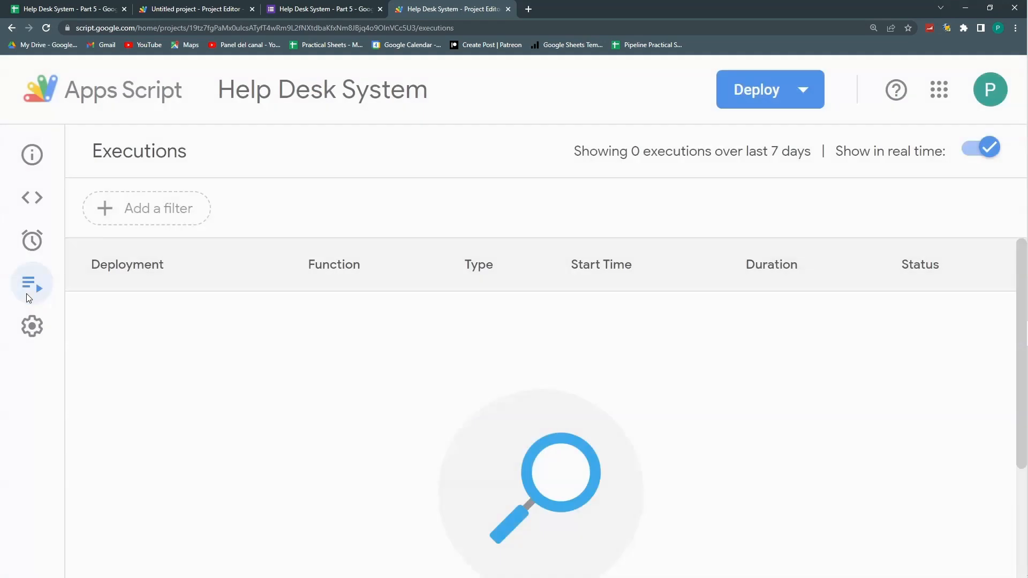
{"action": "key", "text": "ctrl+minus"}
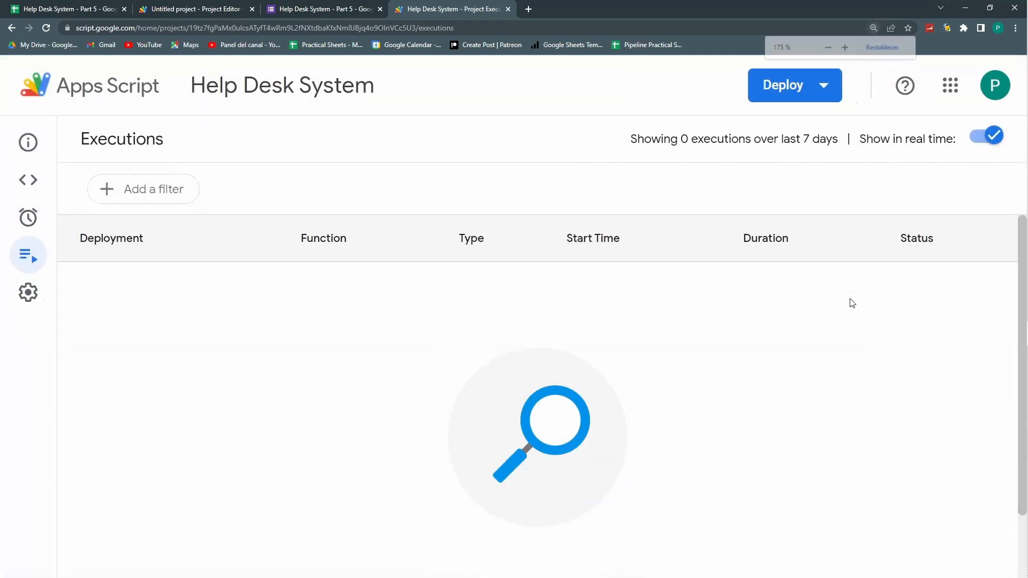
{"action": "key", "text": "ctrl+minus"}
{"action": "key", "text": "ctrl+minus"}
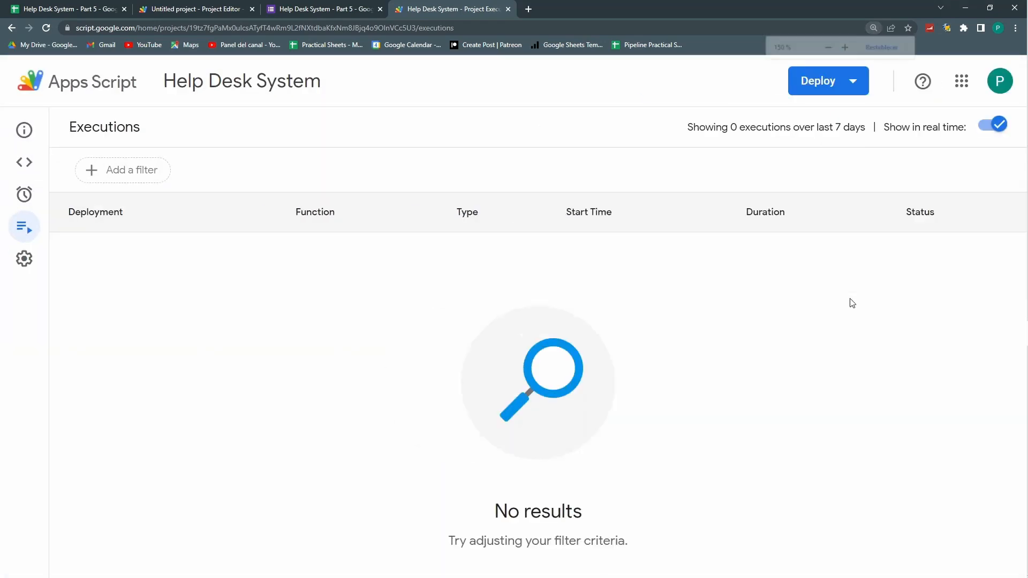
{"action": "left_click", "coordinate": [20, 170]}
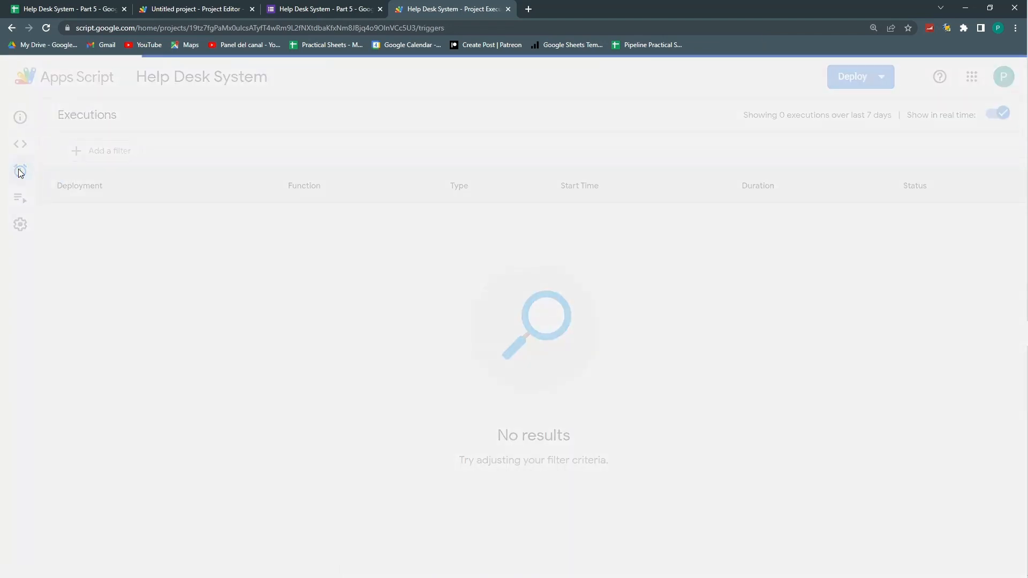
Step: Create and save a trigger running addAnswer from the form on form submit
{"action": "key", "text": "ctrl+plus"}
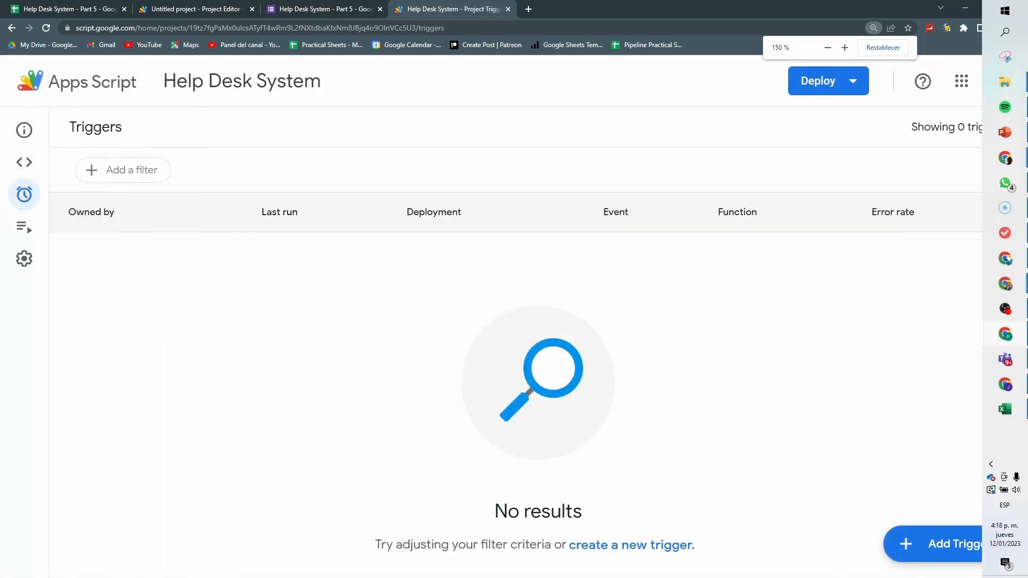
{"action": "left_click", "coordinate": [913, 540]}
{"action": "left_click", "coordinate": [352, 238]}
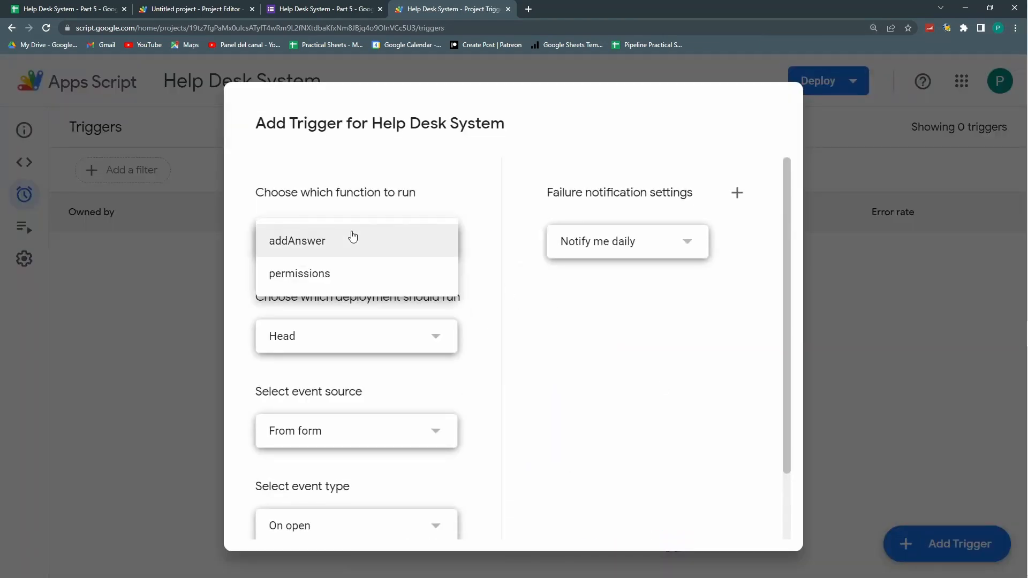
{"action": "left_click", "coordinate": [501, 287]}
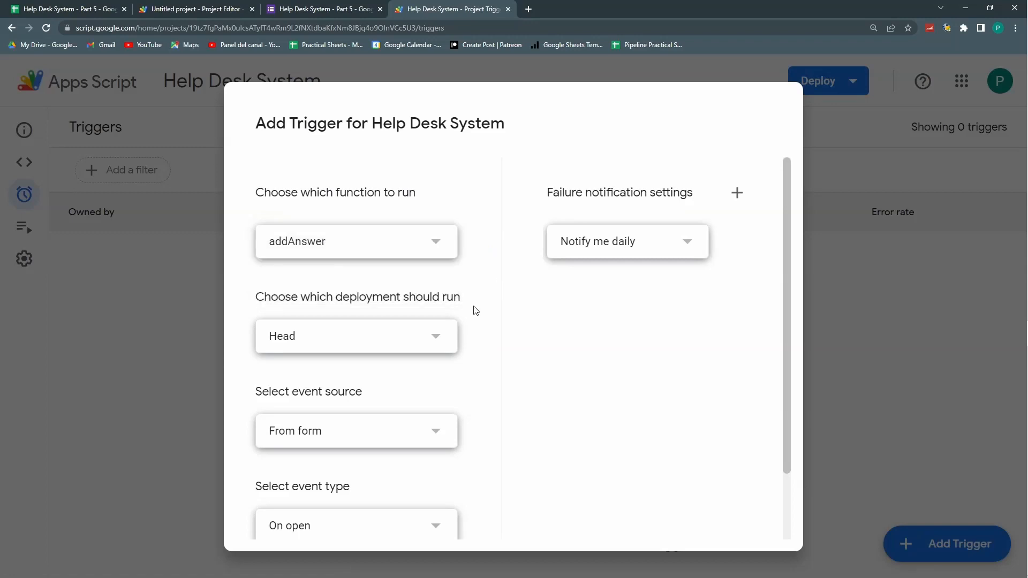
{"action": "scroll", "coordinate": [476, 310], "scroll_direction": "down", "scroll_amount": 2}
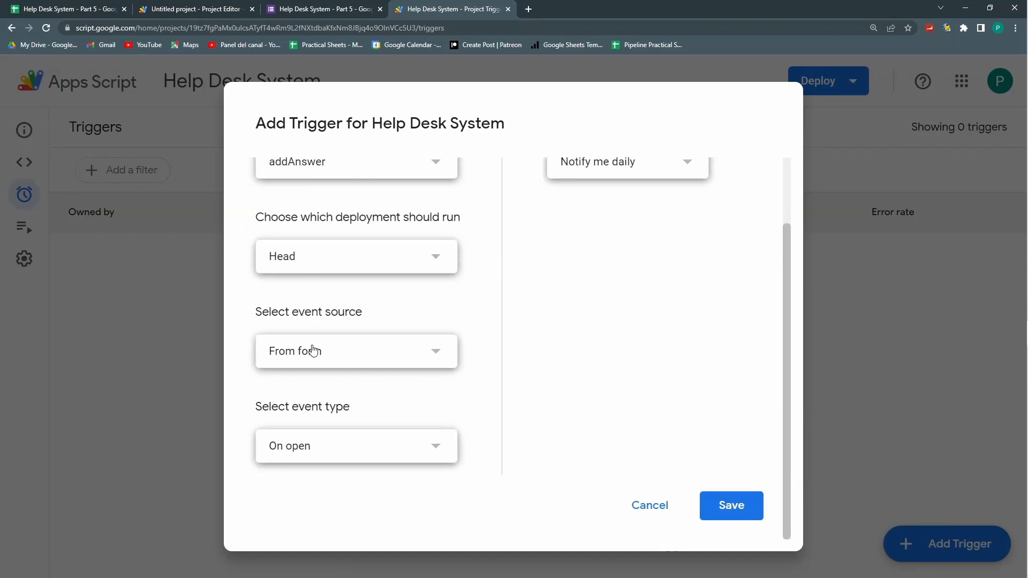
{"action": "left_click", "coordinate": [329, 458]}
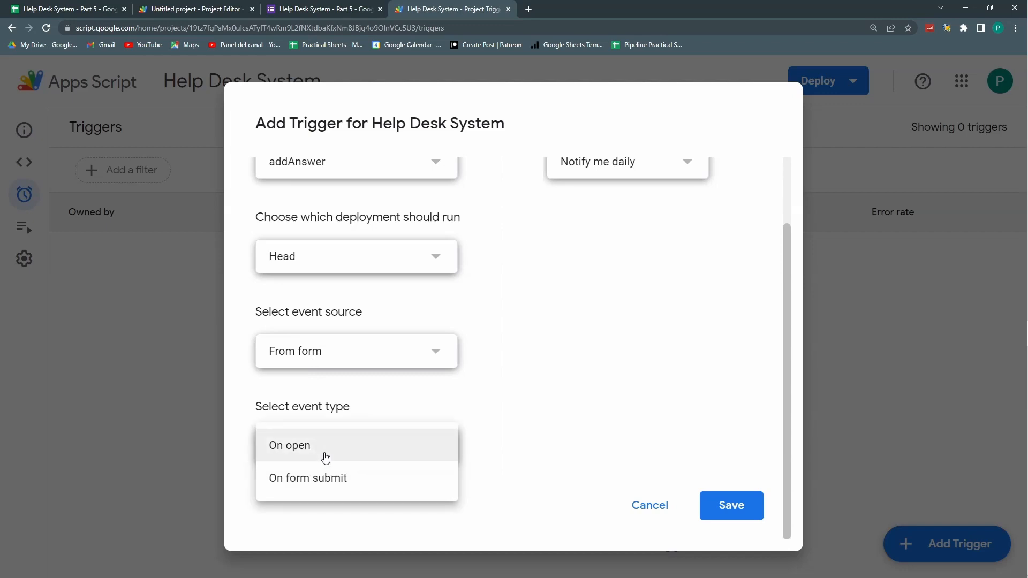
{"action": "left_click", "coordinate": [329, 482]}
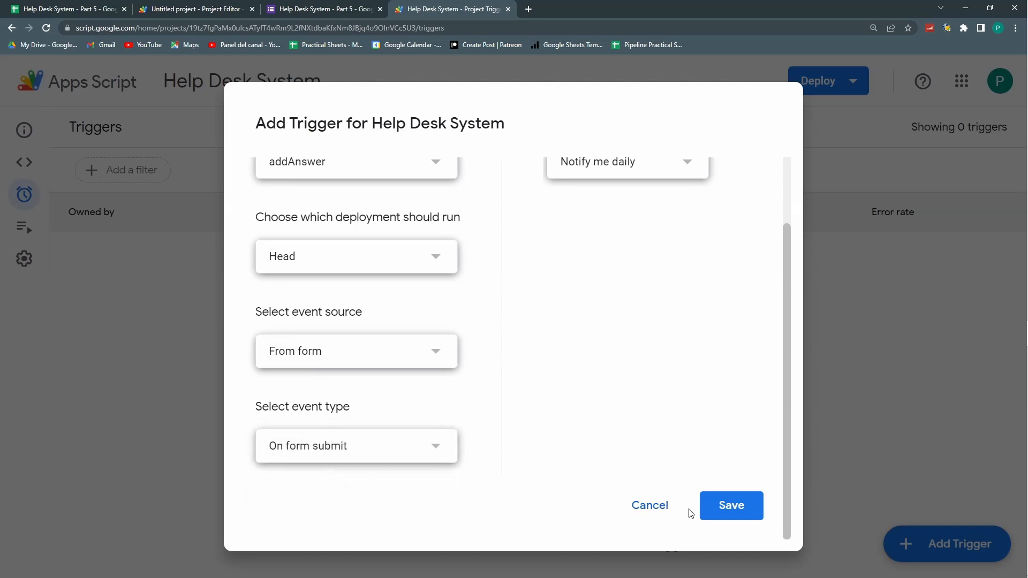
{"action": "left_click", "coordinate": [718, 506]}
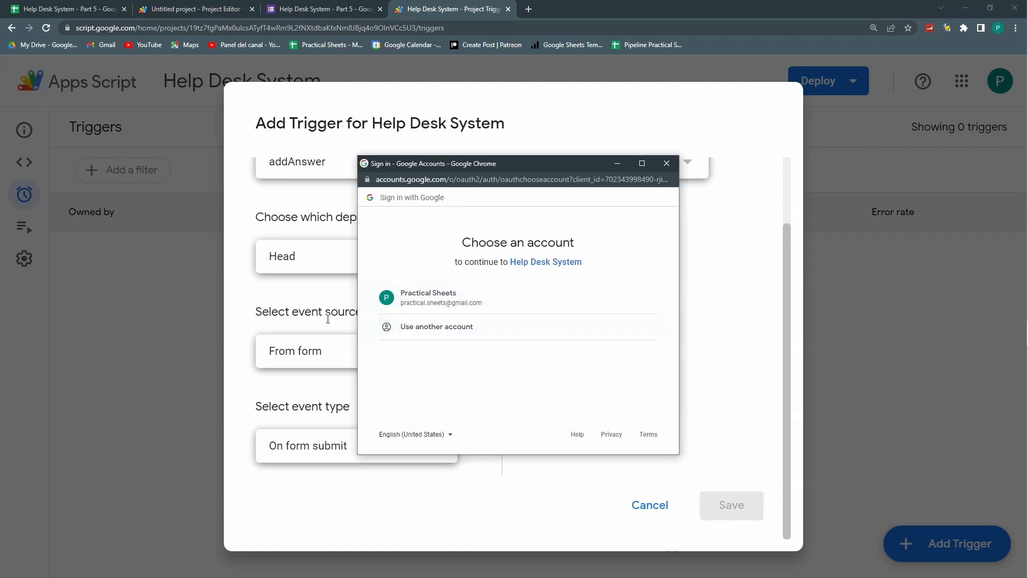
Step: Authorize the unverified Help Desk System app with the Google account to allow access
{"action": "left_click", "coordinate": [425, 294]}
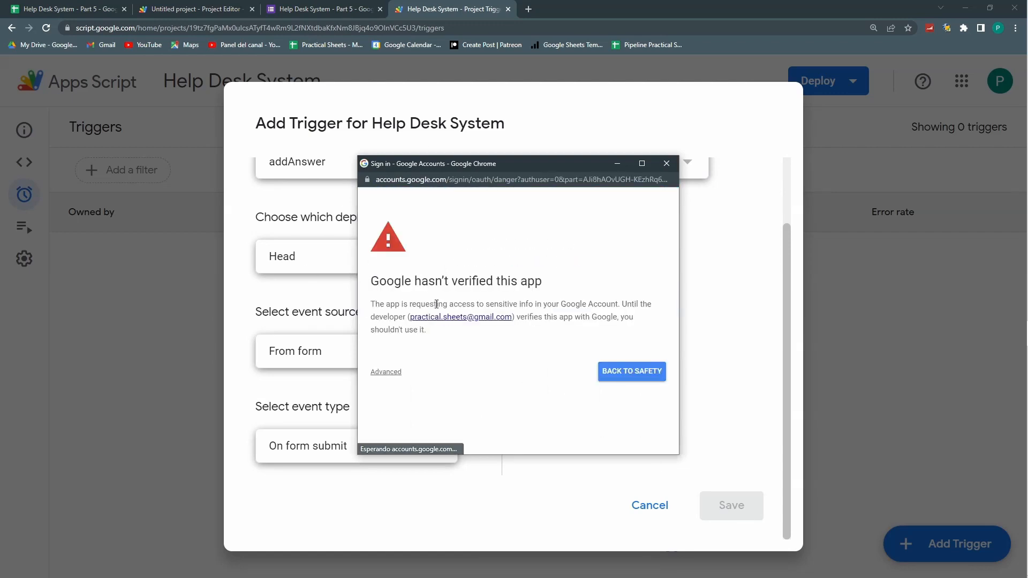
{"action": "left_click", "coordinate": [389, 372]}
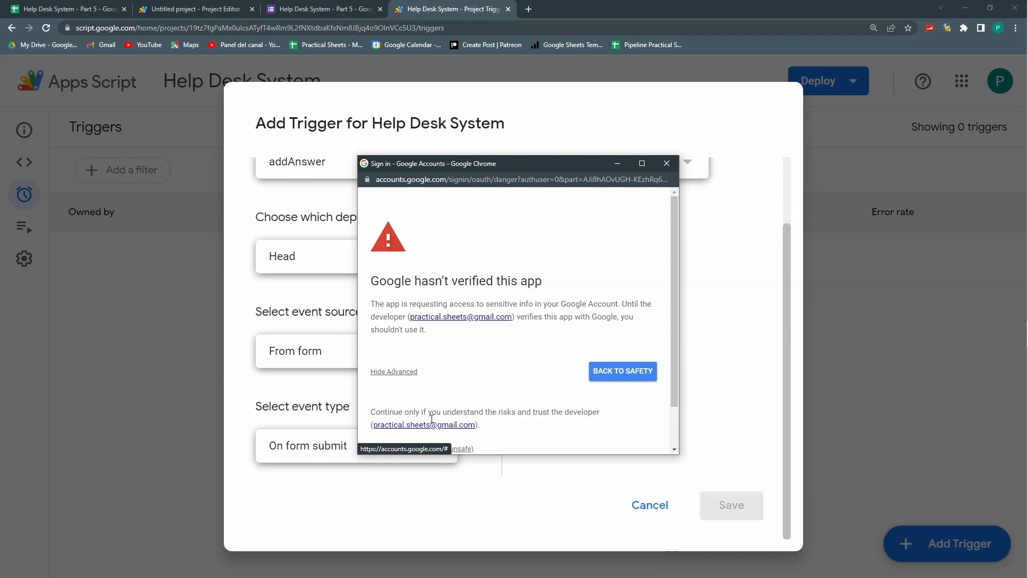
{"action": "scroll", "coordinate": [428, 425], "scroll_direction": "down", "scroll_amount": 1}
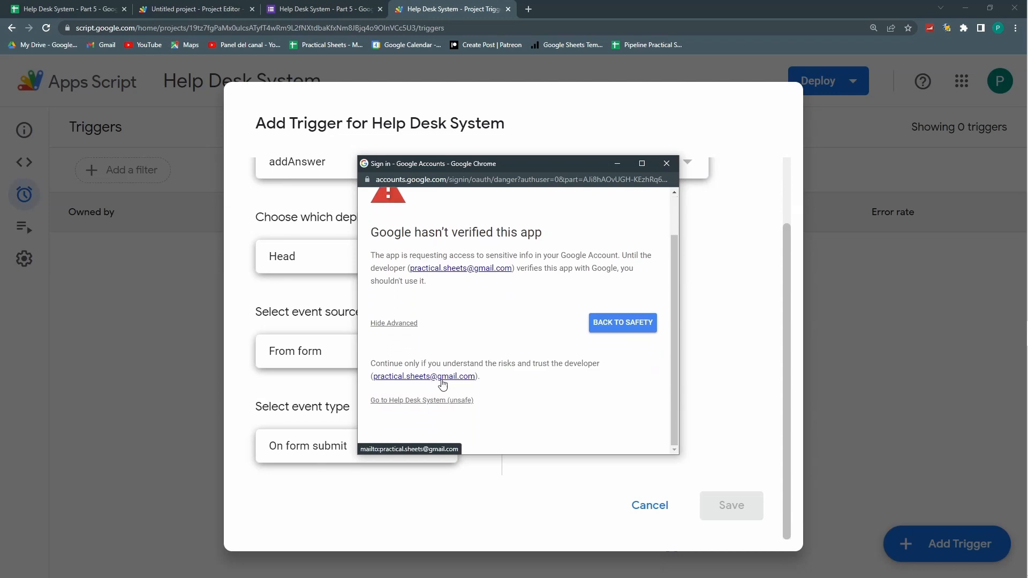
{"action": "left_click", "coordinate": [419, 401]}
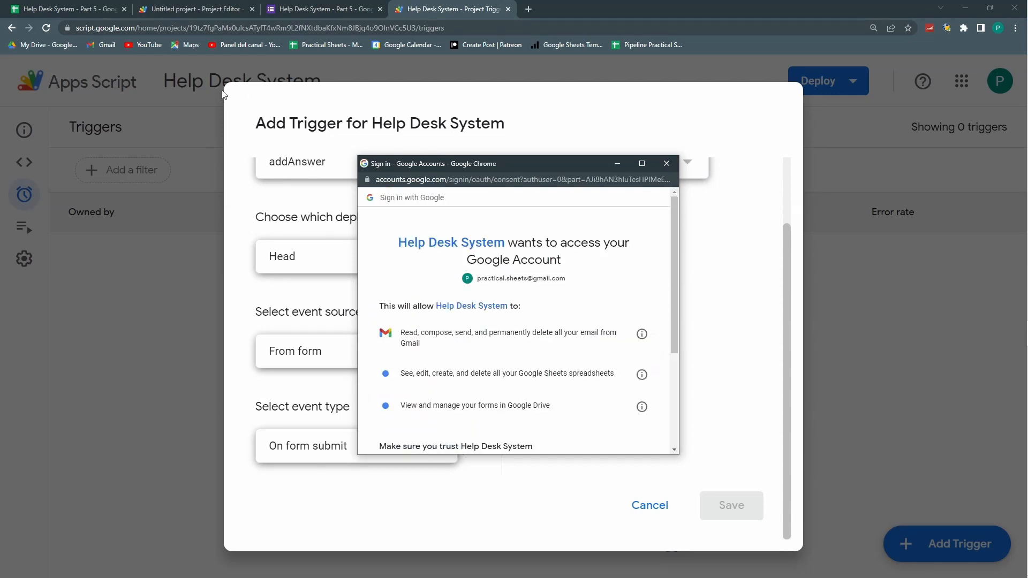
{"action": "scroll", "coordinate": [533, 337], "scroll_direction": "down", "scroll_amount": 3}
{"action": "left_click", "coordinate": [580, 319]}
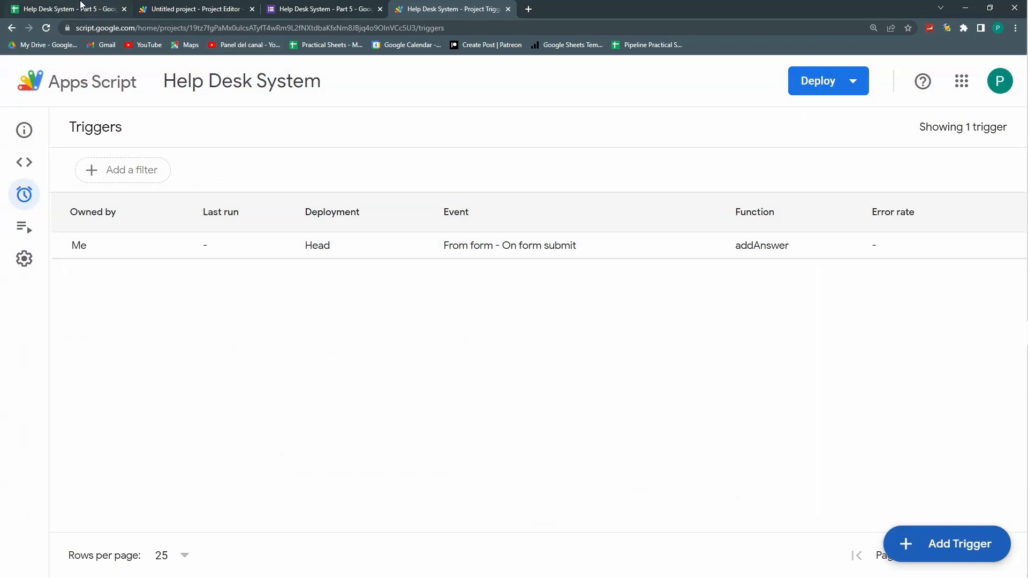
Step: Bring up a preview of the live Help Desk request form
{"action": "left_click", "coordinate": [45, 9]}
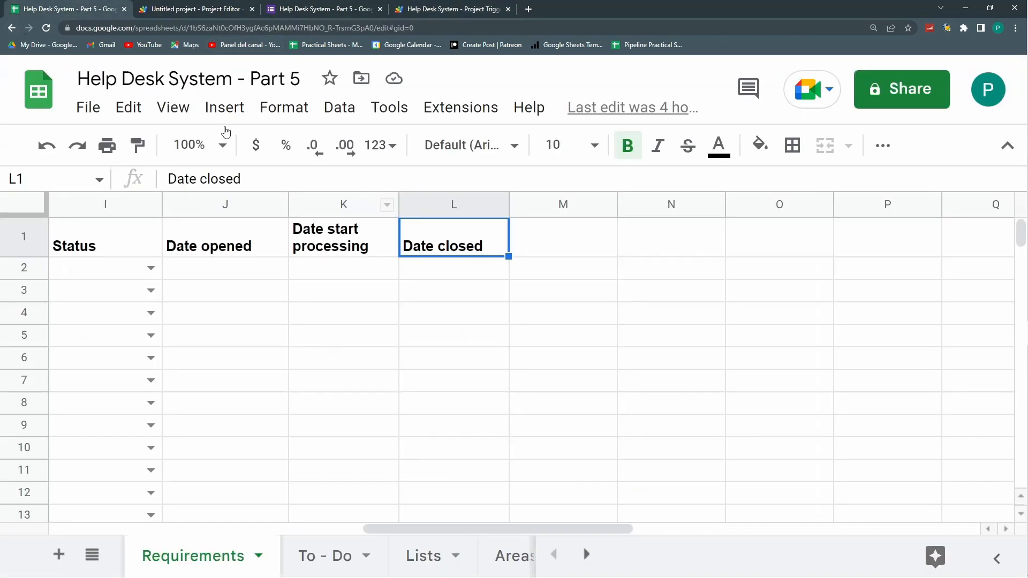
{"action": "left_click_drag", "start_coordinate": [230, 314], "coordinate": [54, 335]}
{"action": "left_click", "coordinate": [296, 11]}
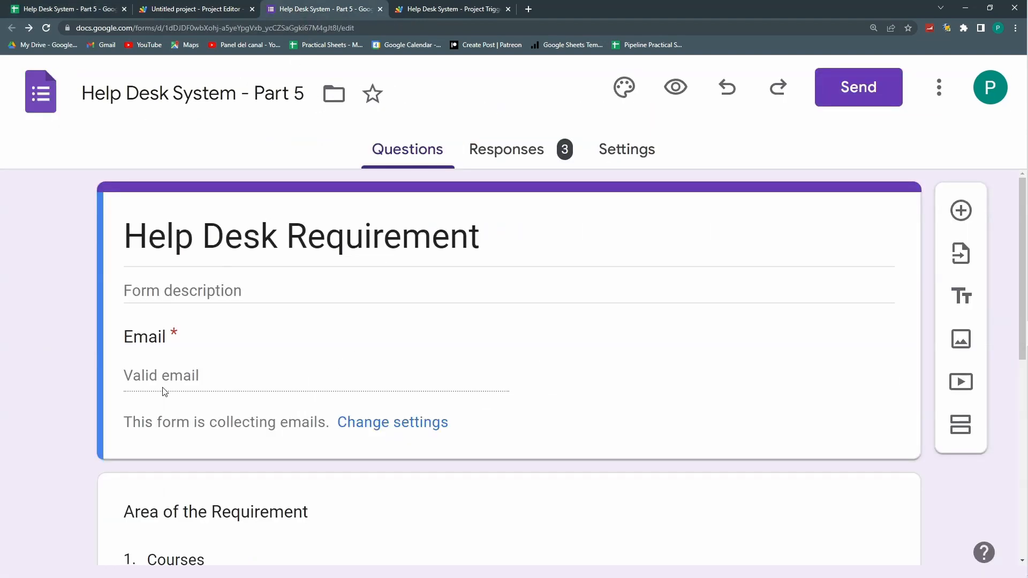
{"action": "left_click", "coordinate": [675, 87]}
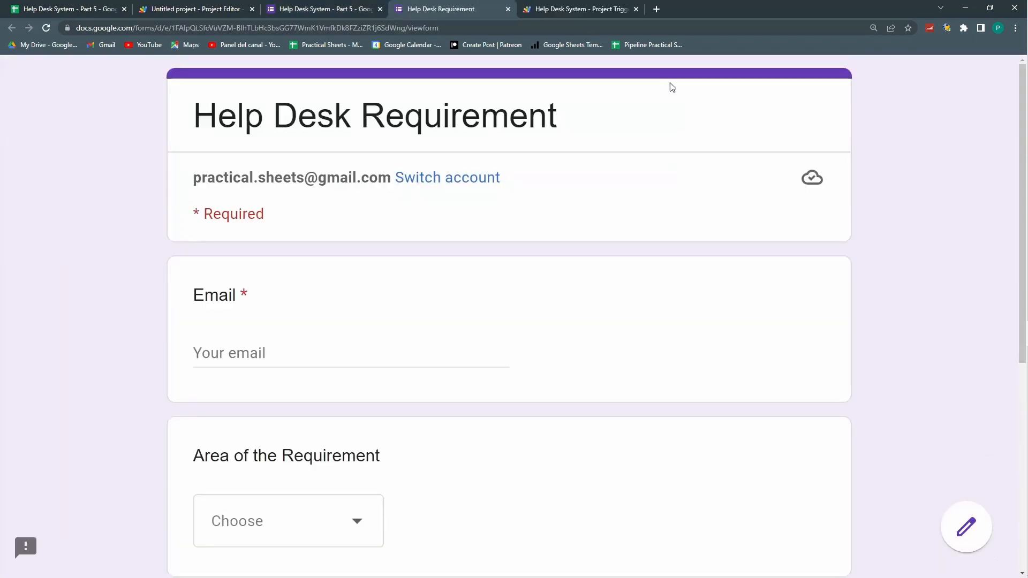
Step: Fill in the requester's email, choose Subscriptions, enter 'Where do I join' and submit
{"action": "left_click", "coordinate": [244, 353]}
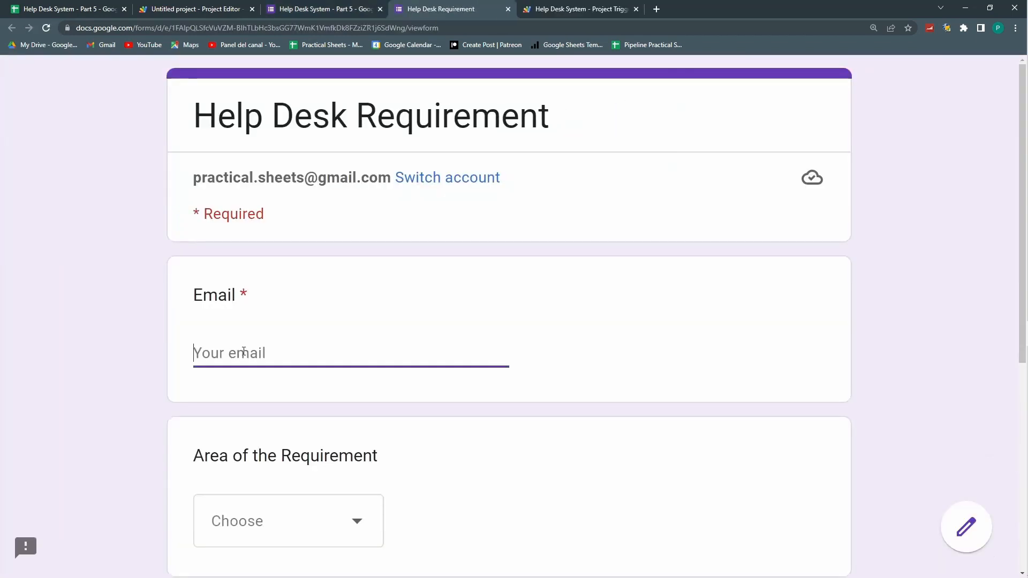
{"action": "scroll", "coordinate": [310, 360], "scroll_direction": "down", "scroll_amount": 3}
{"action": "left_click", "coordinate": [310, 360]}
{"action": "left_click", "coordinate": [313, 465]}
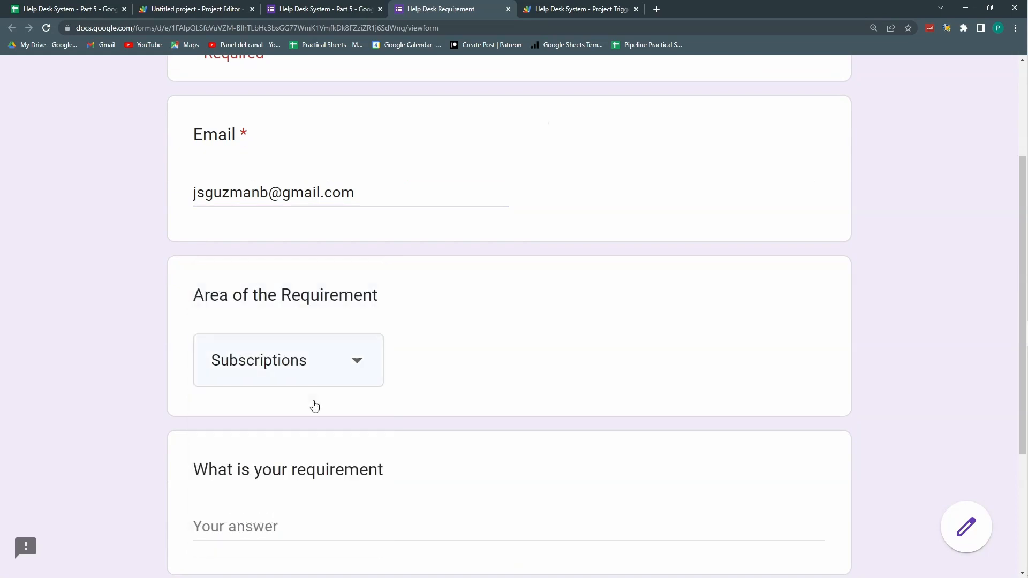
{"action": "scroll", "coordinate": [314, 406], "scroll_direction": "down", "scroll_amount": 4}
{"action": "left_click", "coordinate": [263, 331]}
{"action": "type", "text": "Where do I join"}
{"action": "left_click", "coordinate": [239, 412]}
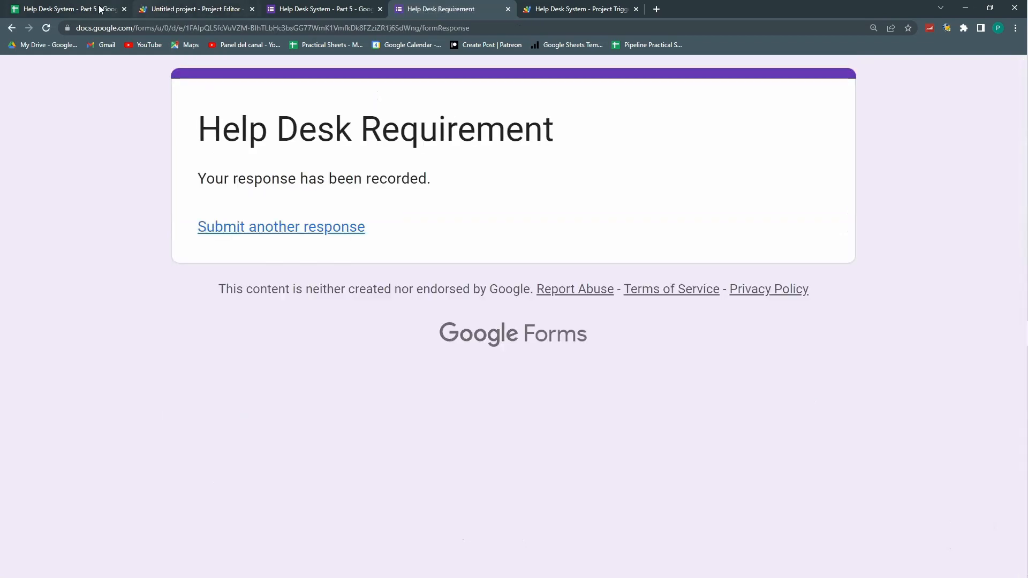
{"action": "left_click", "coordinate": [100, 9]}
{"action": "left_click", "coordinate": [209, 291]}
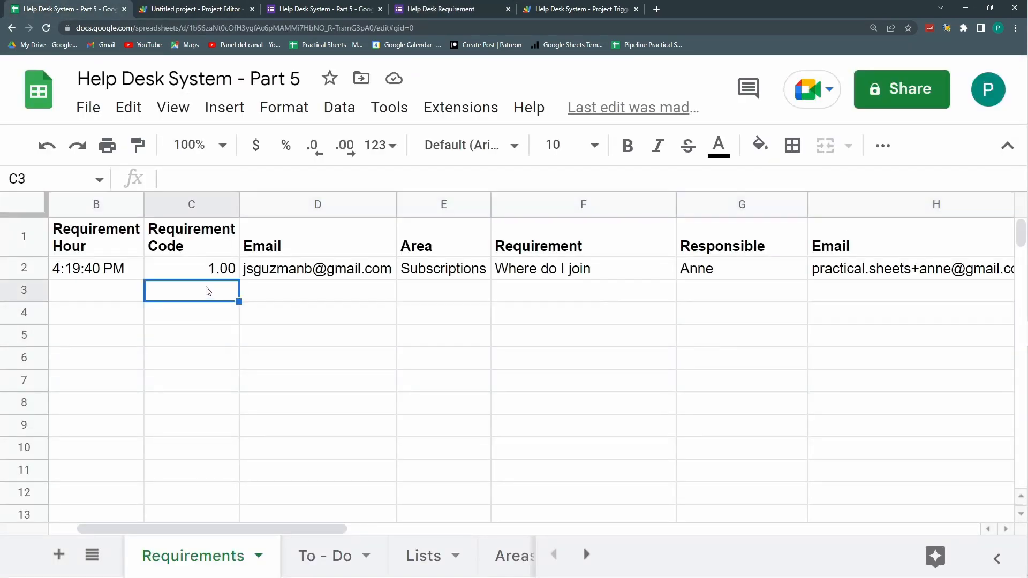
{"action": "key", "text": "Left"}
{"action": "key", "text": "Left"}
{"action": "key", "text": "Up"}
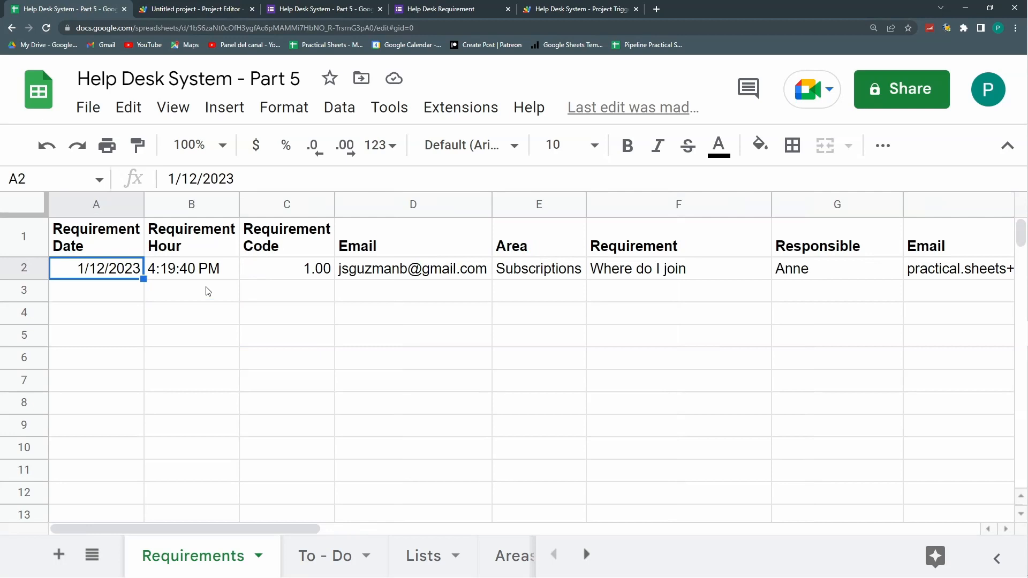
{"action": "key", "text": "Right"}
{"action": "key", "text": "Right"}
{"action": "key", "text": "Right"}
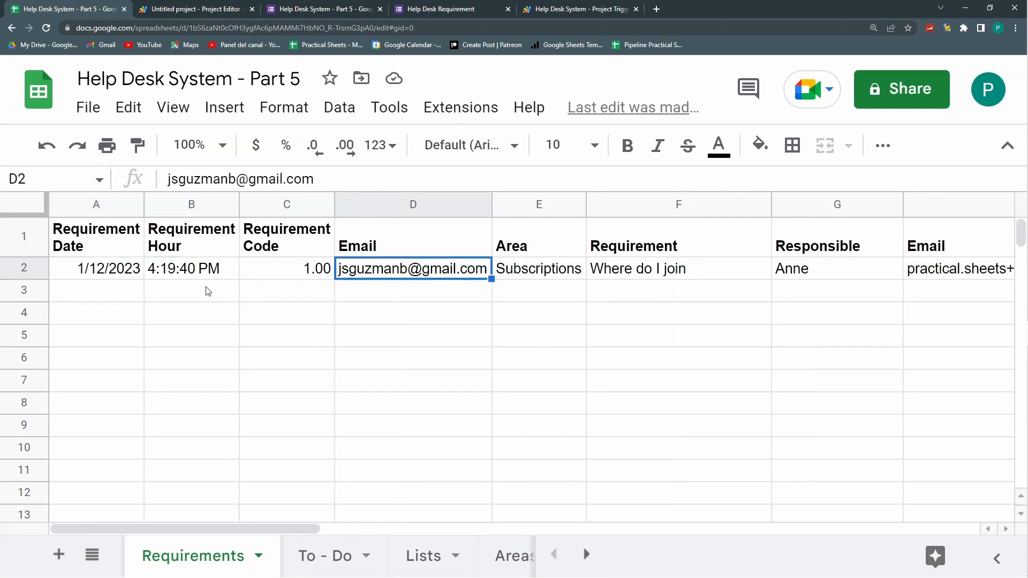
{"action": "key", "text": "Right"}
{"action": "key", "text": "Right"}
{"action": "key", "text": "Left"}
{"action": "key", "text": "Left"}
{"action": "key", "text": "Left"}
{"action": "key", "text": "Left"}
{"action": "key", "text": "Left"}
{"action": "key", "text": "Right"}
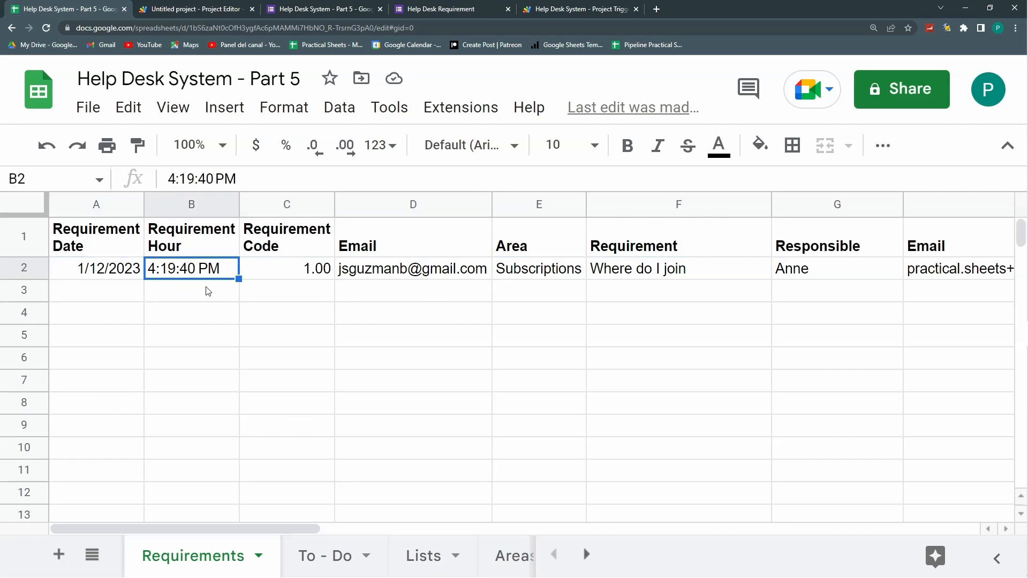
{"action": "key", "text": "Right"}
{"action": "key", "text": "Right"}
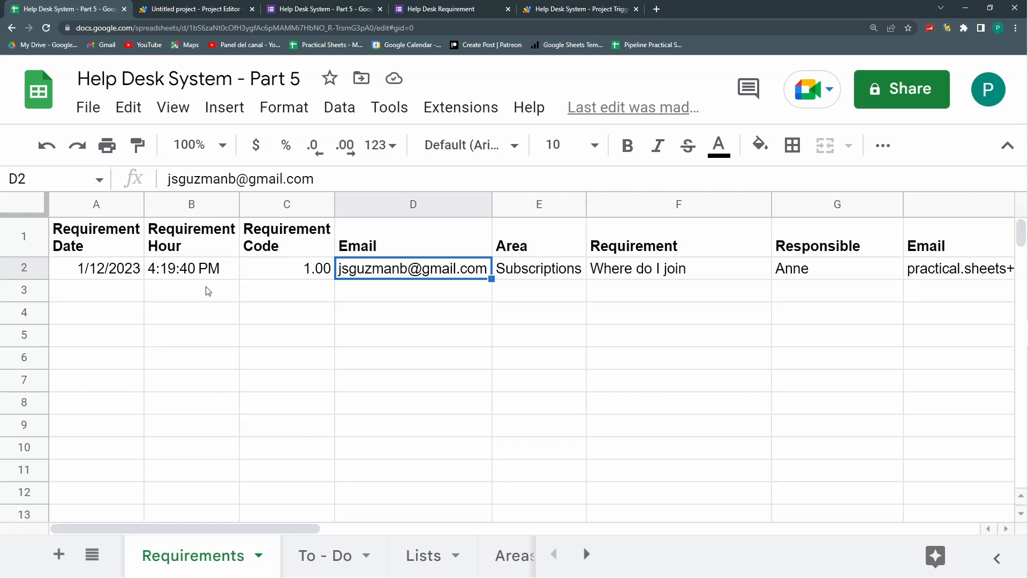
{"action": "key", "text": "Right"}
{"action": "key", "text": "Right"}
{"action": "key", "text": "Right"}
{"action": "key", "text": "Right"}
{"action": "key", "text": "Left"}
{"action": "key", "text": "Right"}
{"action": "left_click", "coordinate": [480, 555]}
Step: Check the responsible emails on the Areas sheet, including the Subscriptions one in C5
{"action": "left_click", "coordinate": [304, 252]}
{"action": "left_click_drag", "start_coordinate": [304, 285], "coordinate": [306, 340]}
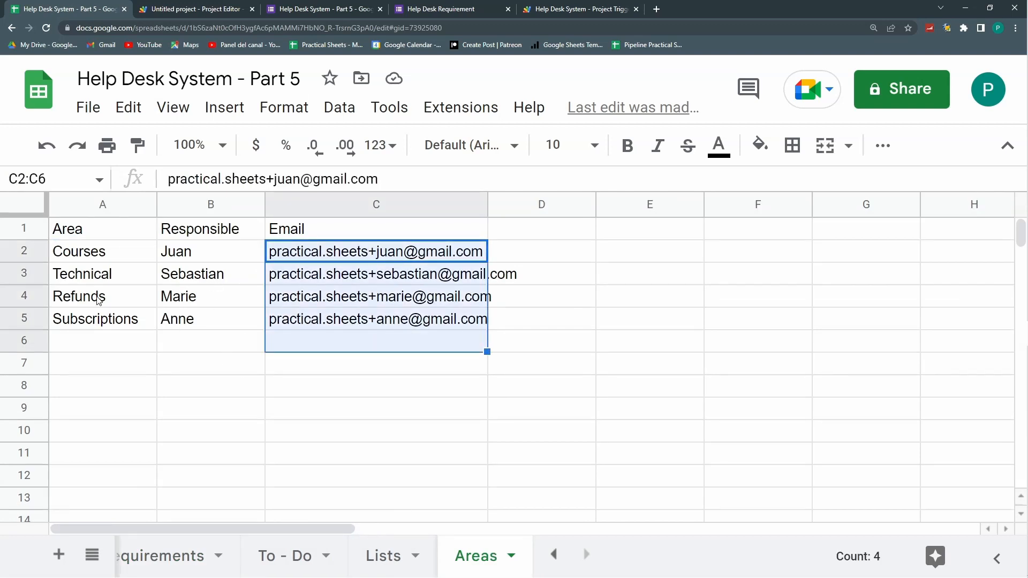
{"action": "left_click", "coordinate": [106, 320]}
{"action": "left_click", "coordinate": [292, 321]}
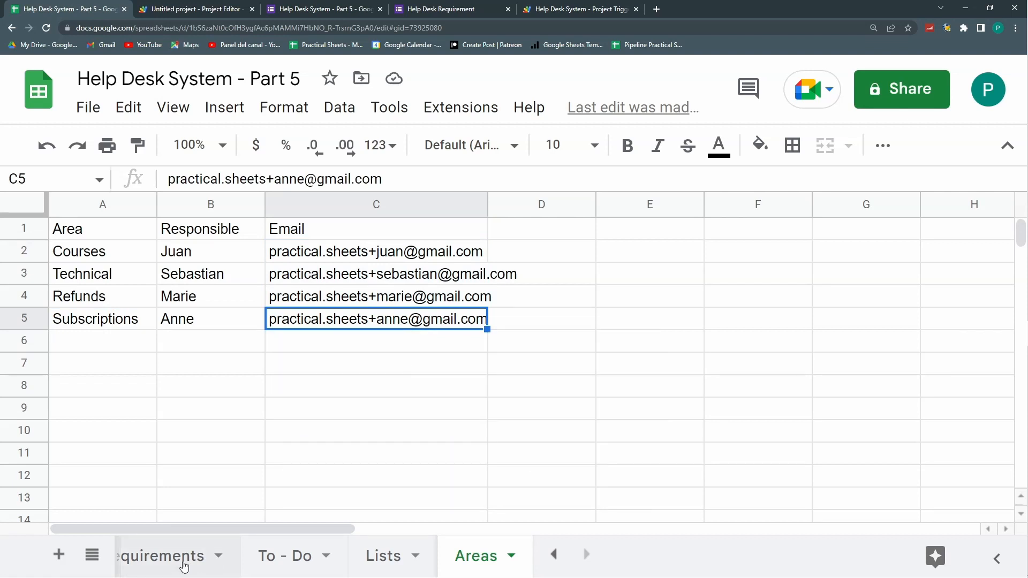
Step: Back on Requirements, review row 2's values and auto-fit column J to show the timestamp
{"action": "left_click", "coordinate": [184, 566]}
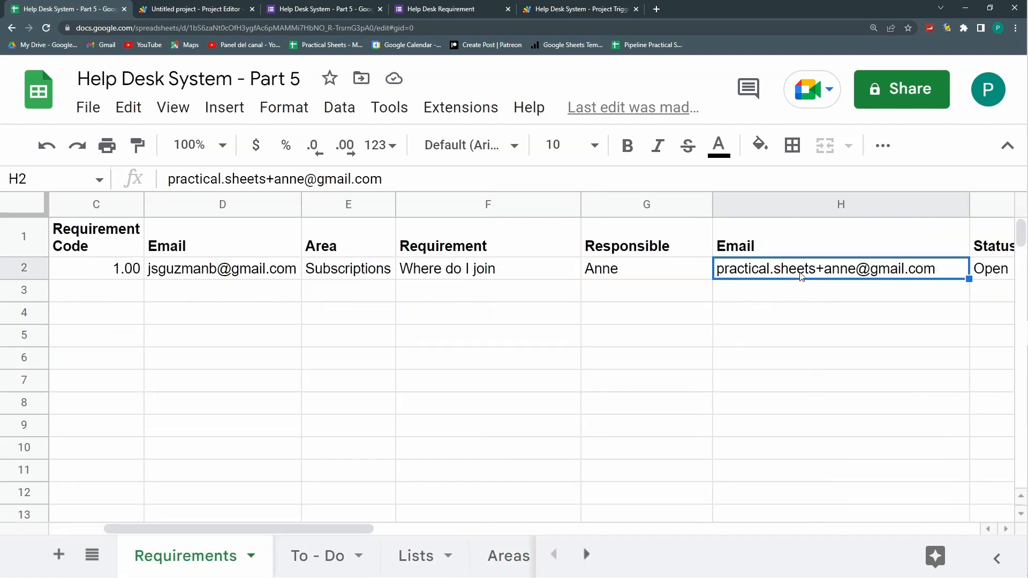
{"action": "key", "text": "Left"}
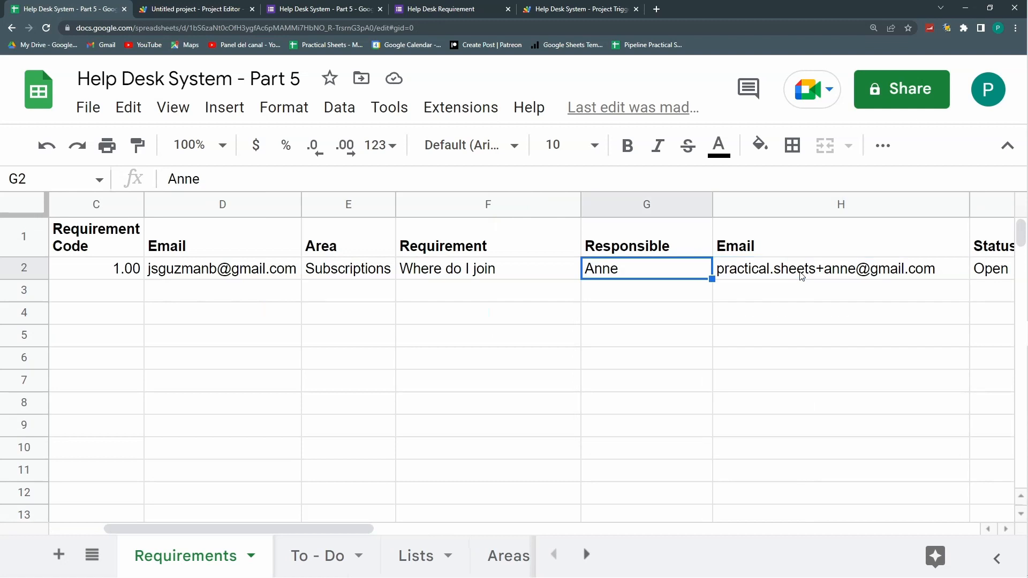
{"action": "key", "text": "Right"}
{"action": "key", "text": "Right"}
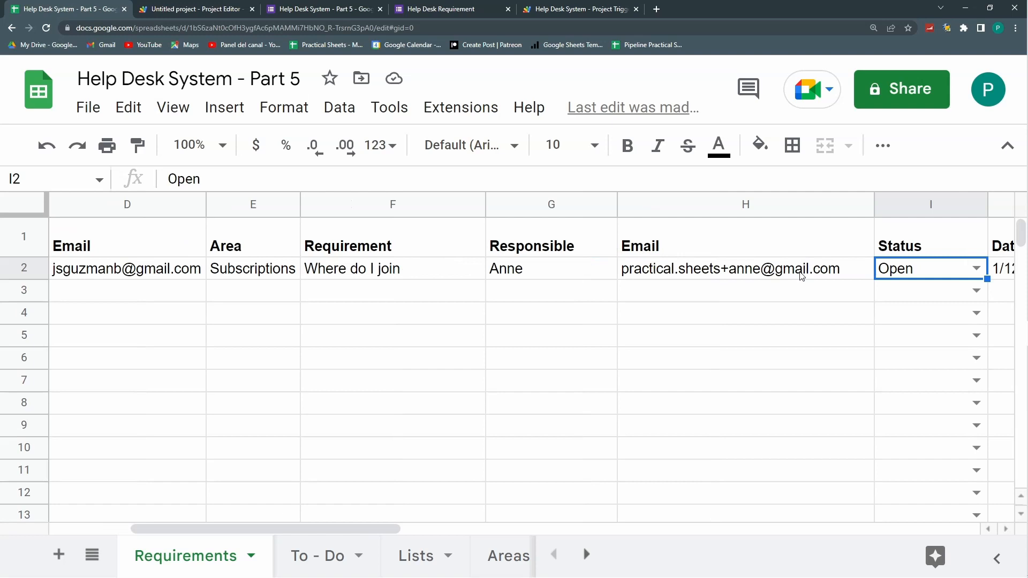
{"action": "key", "text": "Right"}
{"action": "key", "text": "Left"}
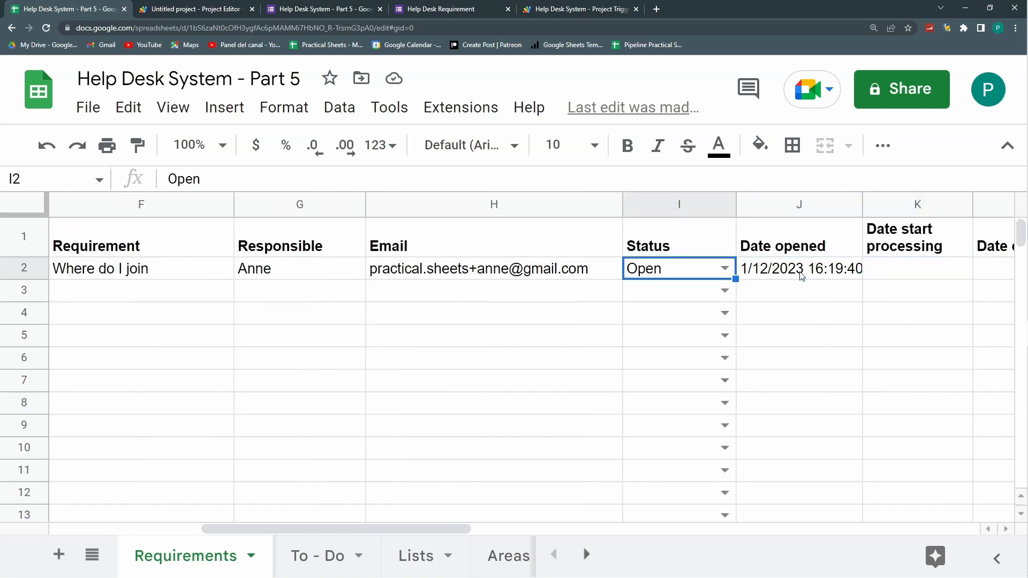
{"action": "key", "text": "Right"}
{"action": "key", "text": "Right"}
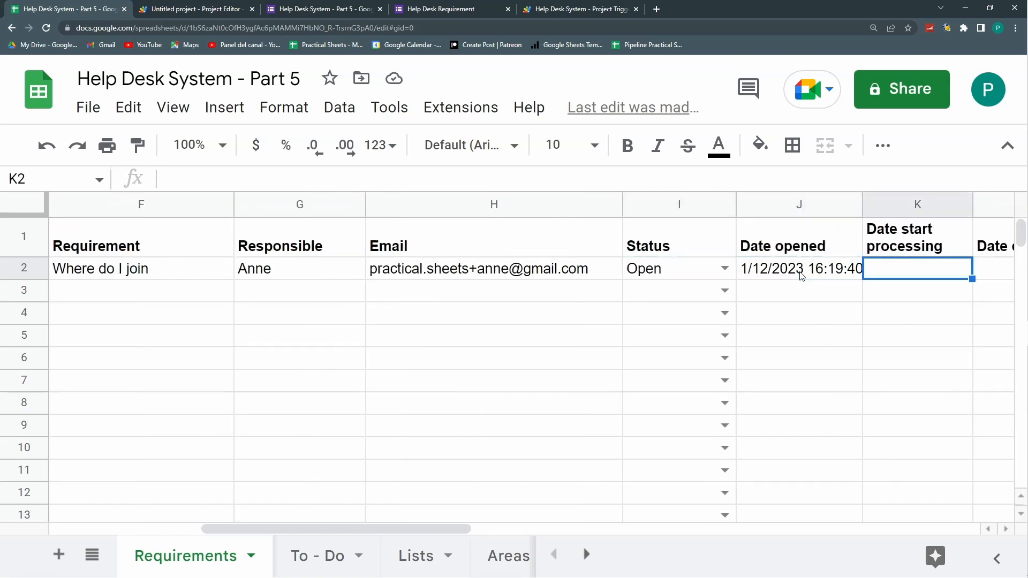
{"action": "double_click", "coordinate": [859, 199]}
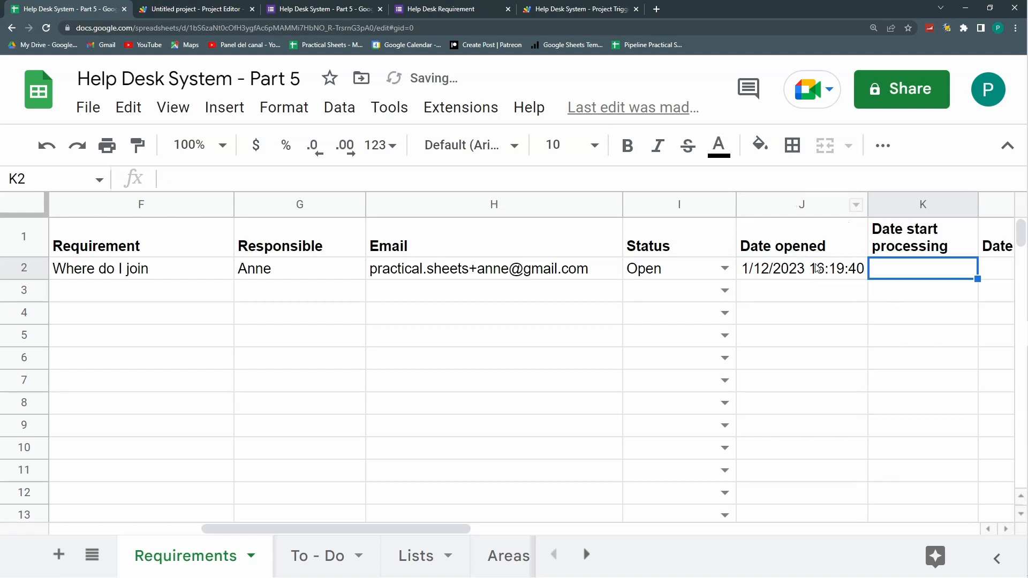
Step: Verify row 2's Date opened timestamp in J2 and the responsible's email in H2
{"action": "key", "text": "Left"}
{"action": "key", "text": "Left"}
{"action": "key", "text": "Home"}
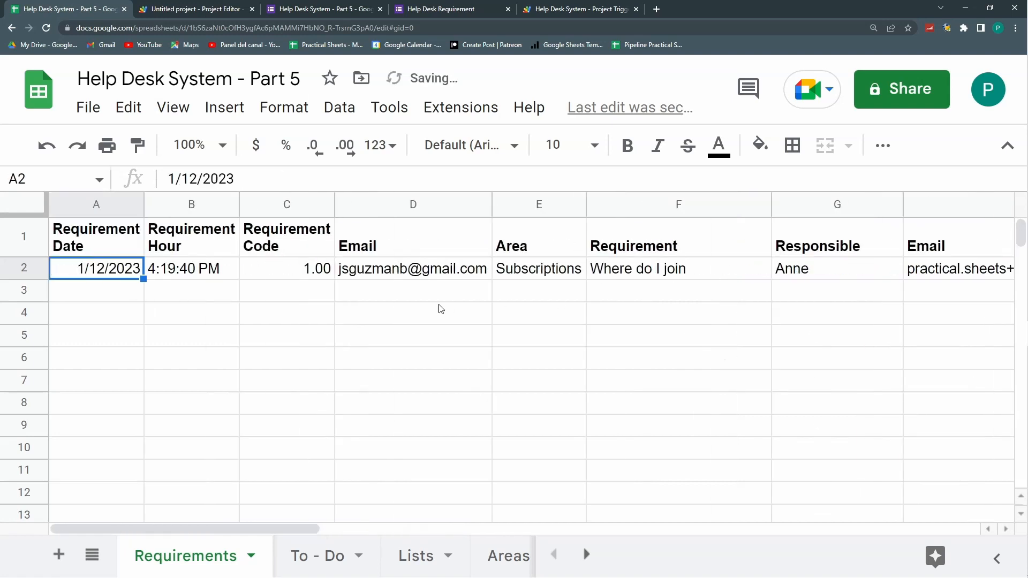
{"action": "key", "text": "Right"}
{"action": "key", "text": "Right"}
{"action": "key", "text": "Right"}
{"action": "key", "text": "Right"}
{"action": "key", "text": "Right"}
{"action": "key", "text": "Right"}
{"action": "key", "text": "Right"}
{"action": "key", "text": "Right"}
{"action": "key", "text": "Right"}
{"action": "key", "text": "Right"}
{"action": "key", "text": "Right"}
{"action": "key", "text": "Right"}
{"action": "key", "text": "Left"}
{"action": "key", "text": "Left"}
{"action": "key", "text": "Left"}
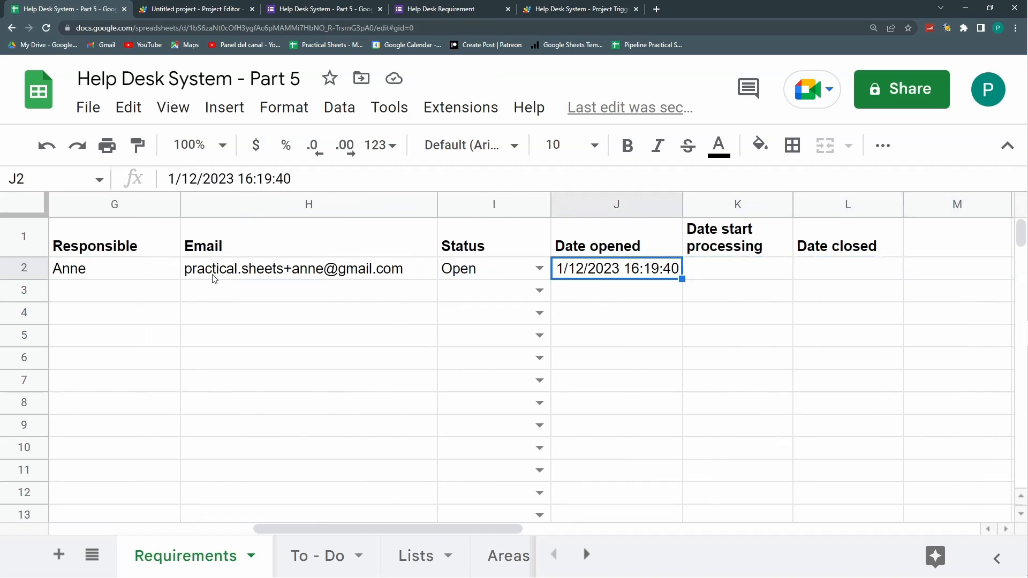
{"action": "key", "text": "Left"}
{"action": "key", "text": "Left"}
{"action": "key", "text": "Left"}
{"action": "key", "text": "Left"}
{"action": "key", "text": "Left"}
{"action": "key", "text": "Left"}
{"action": "key", "text": "Left"}
{"action": "key", "text": "Left"}
{"action": "key", "text": "Left"}
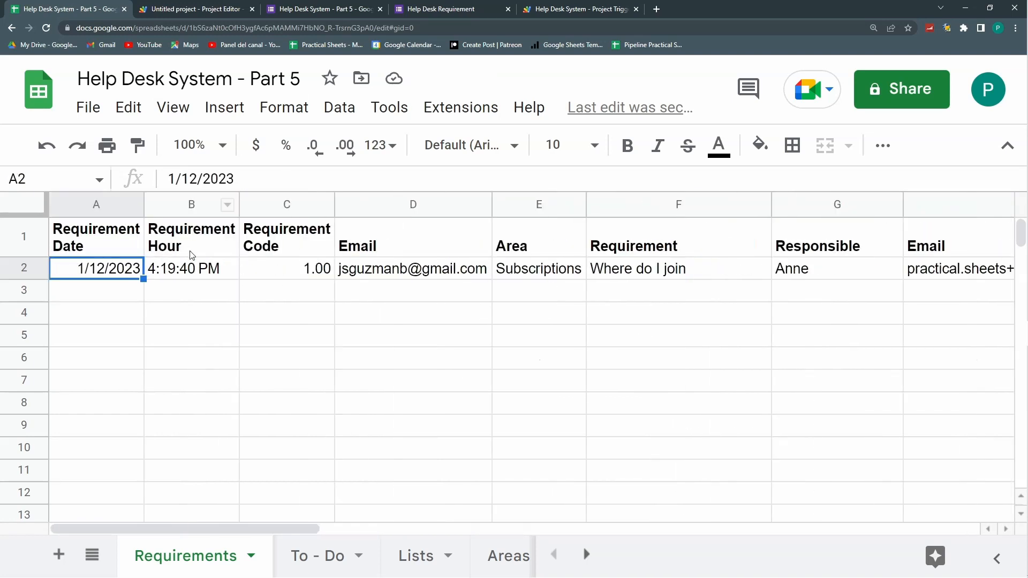
{"action": "key", "text": "Right"}
{"action": "key", "text": "Right"}
{"action": "key", "text": "Right"}
{"action": "key", "text": "Right"}
{"action": "key", "text": "Right"}
{"action": "key", "text": "Right"}
{"action": "key", "text": "Right"}
{"action": "key", "text": "Right"}
{"action": "key", "text": "Right"}
{"action": "key", "text": "Right"}
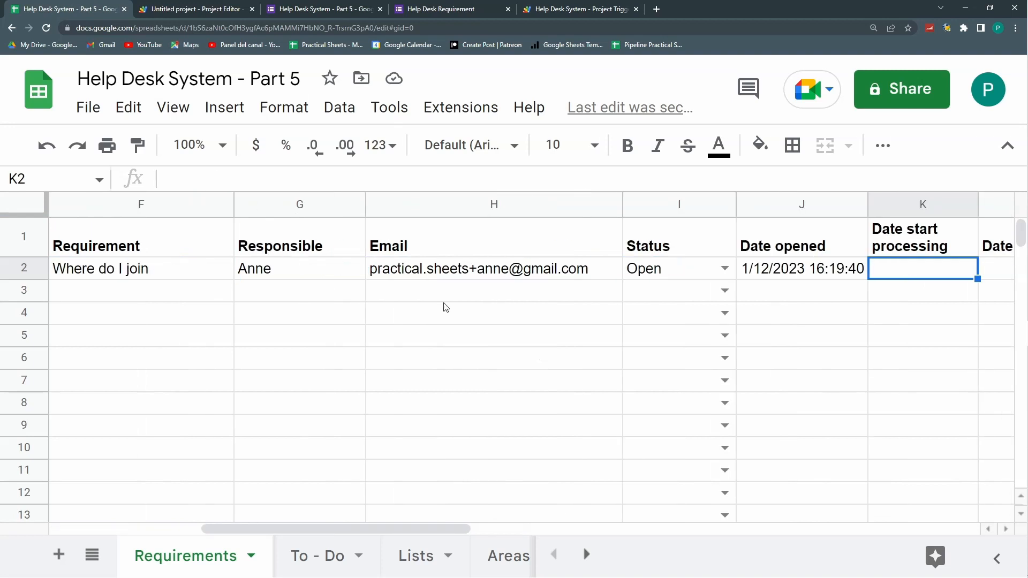
{"action": "left_click", "coordinate": [852, 272]}
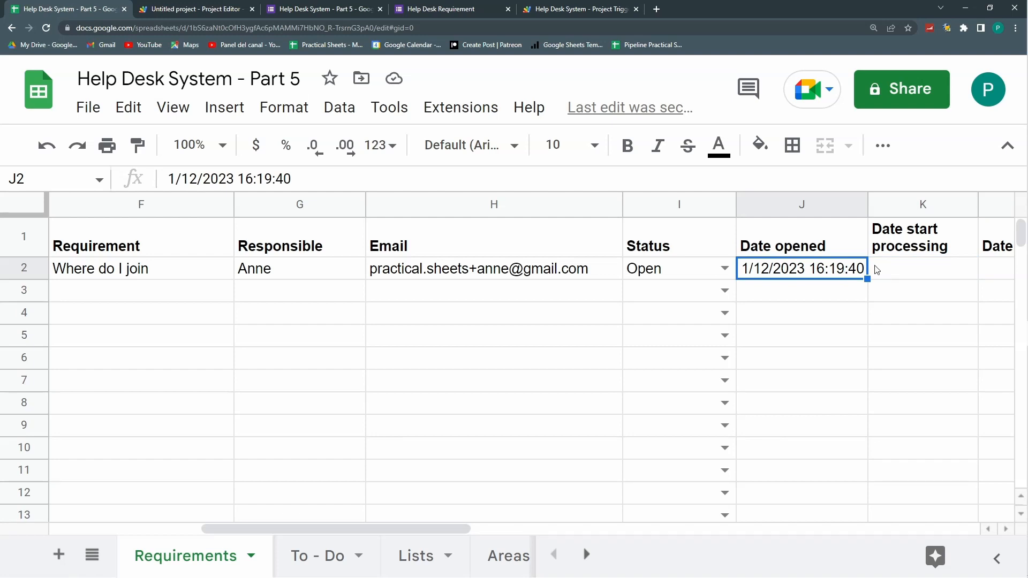
{"action": "left_click", "coordinate": [540, 273]}
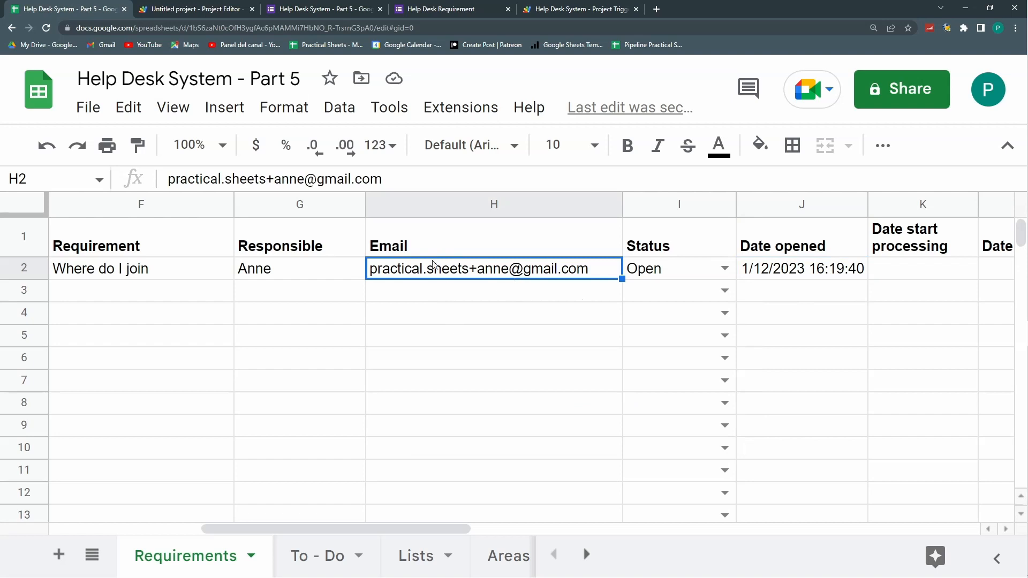
{"action": "left_click", "coordinate": [657, 9]}
Step: Open the Requirement No.1 email in Gmail, confirm it cites 'Where do I join', then return to the spreadsheet
{"action": "left_click", "coordinate": [104, 45]}
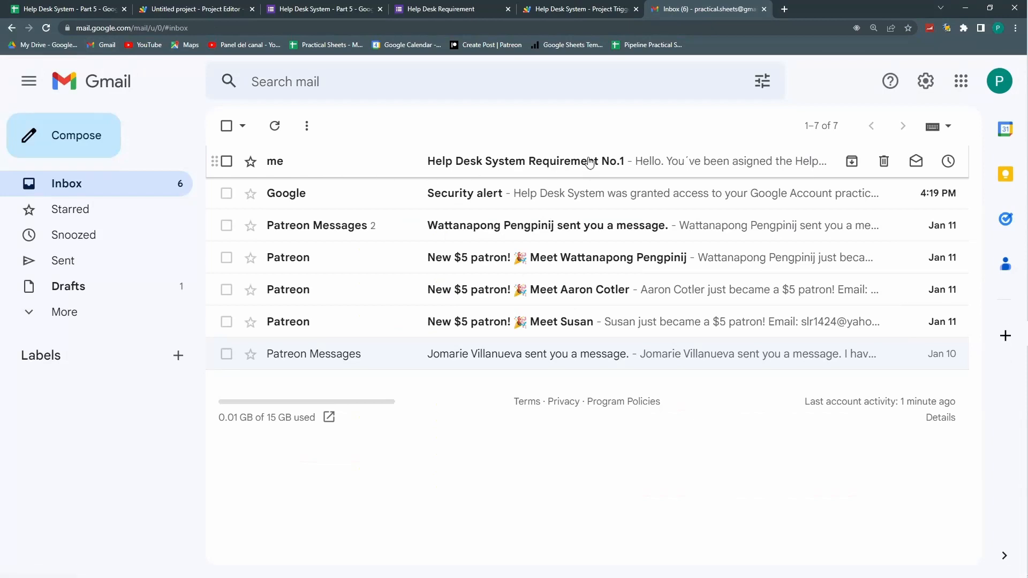
{"action": "left_click", "coordinate": [516, 163]}
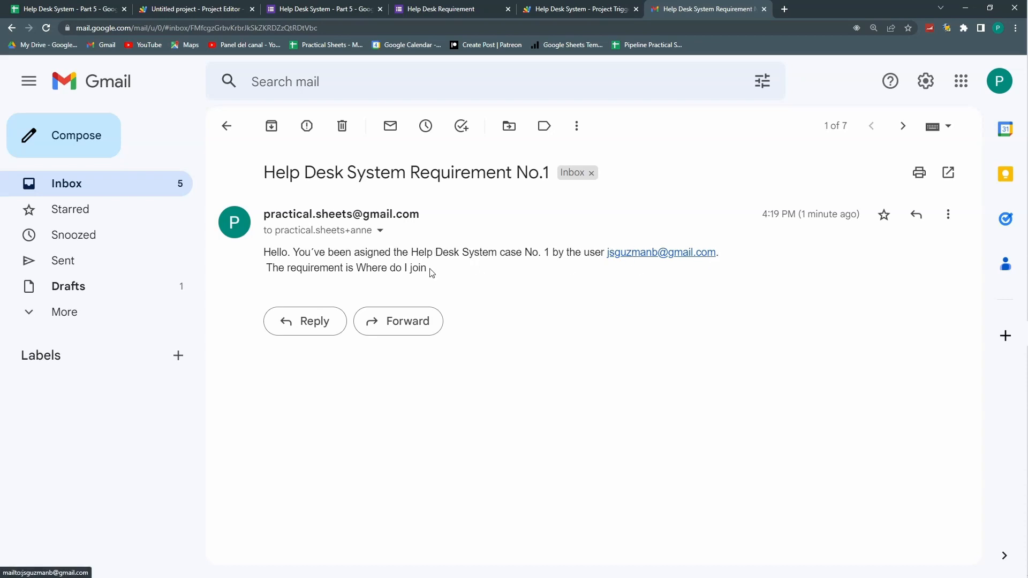
{"action": "left_click_drag", "start_coordinate": [356, 270], "coordinate": [443, 272]}
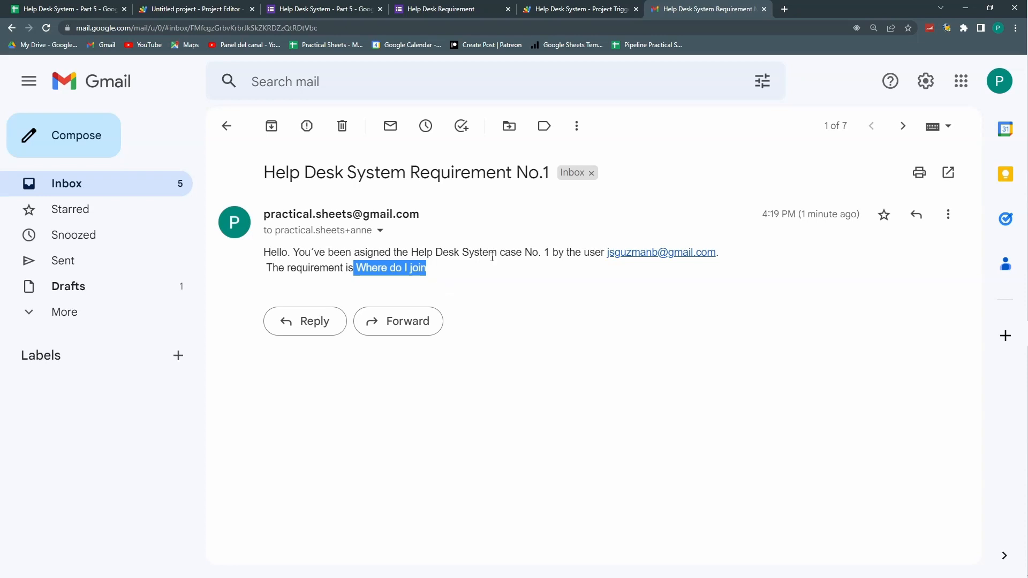
{"action": "left_click", "coordinate": [464, 254]}
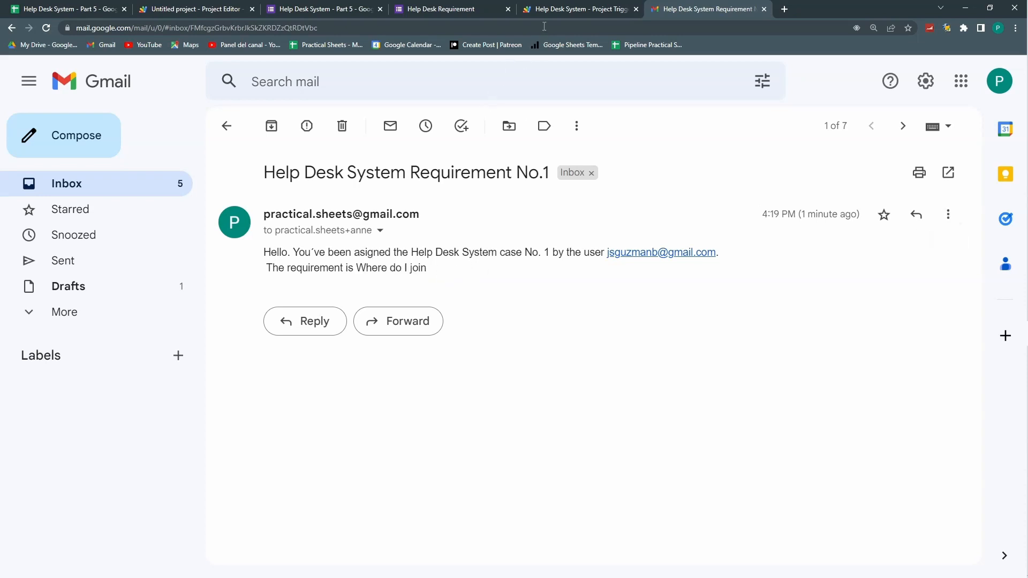
{"action": "left_click", "coordinate": [433, 9]}
{"action": "left_click", "coordinate": [329, 10]}
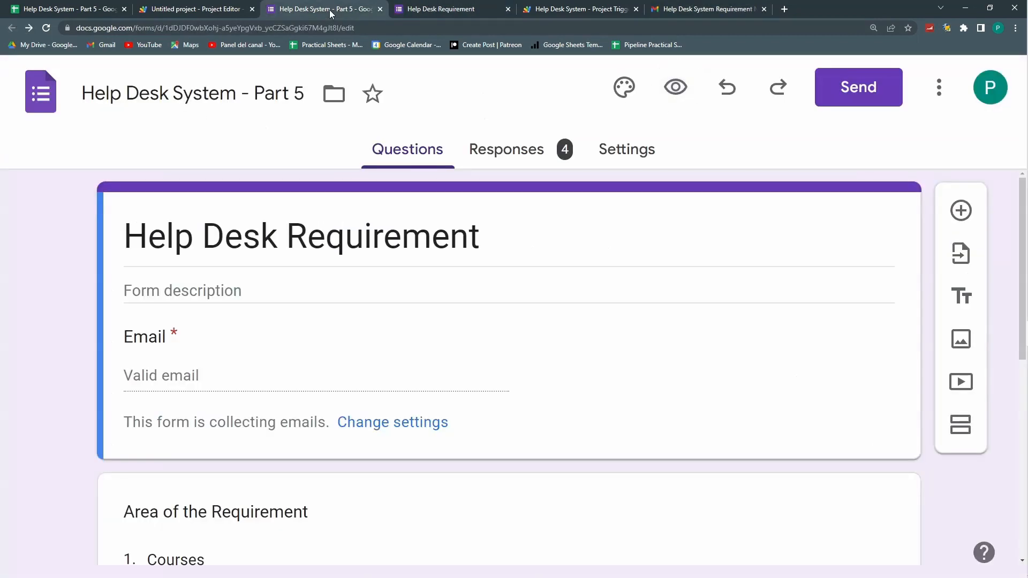
{"action": "left_click", "coordinate": [59, 9]}
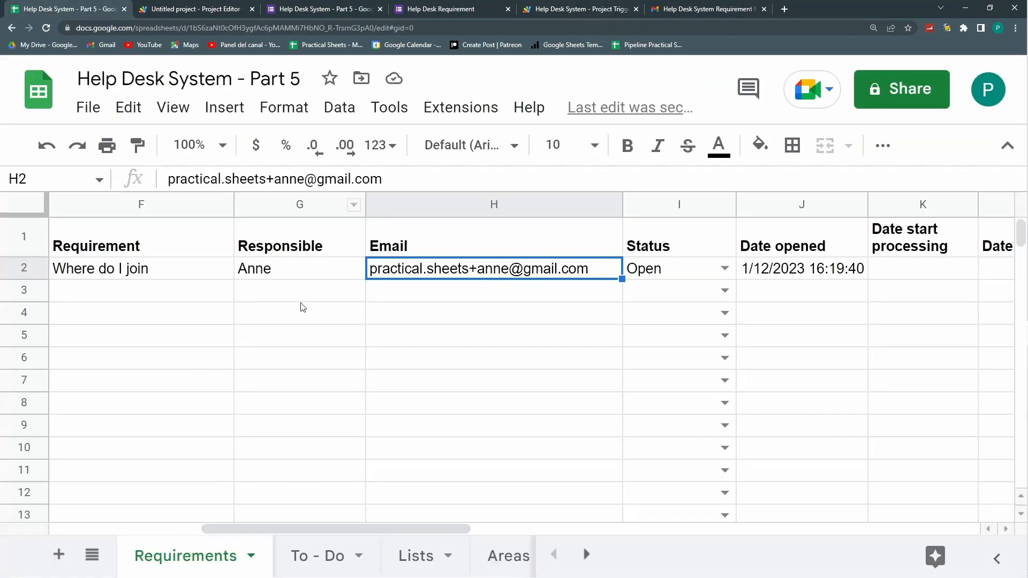
Step: Decrease C2's decimal places twice so the Requirement Code displays as 1
{"action": "left_click", "coordinate": [288, 291]}
{"action": "key", "text": "Up"}
{"action": "key", "text": "Left"}
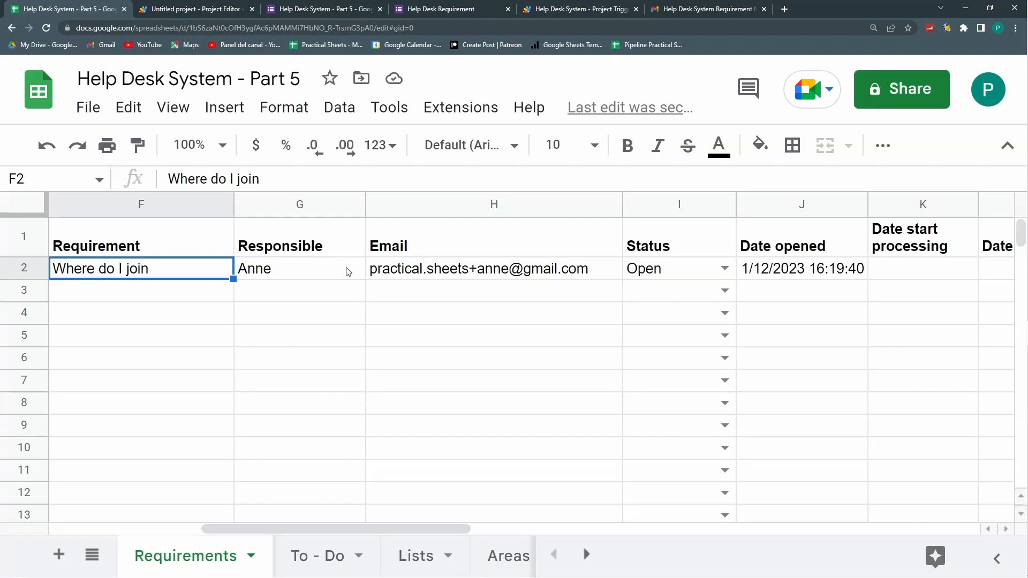
{"action": "key", "text": "ctrl+Left"}
{"action": "left_click", "coordinate": [281, 272]}
{"action": "left_click", "coordinate": [285, 291]}
{"action": "left_click", "coordinate": [292, 268]}
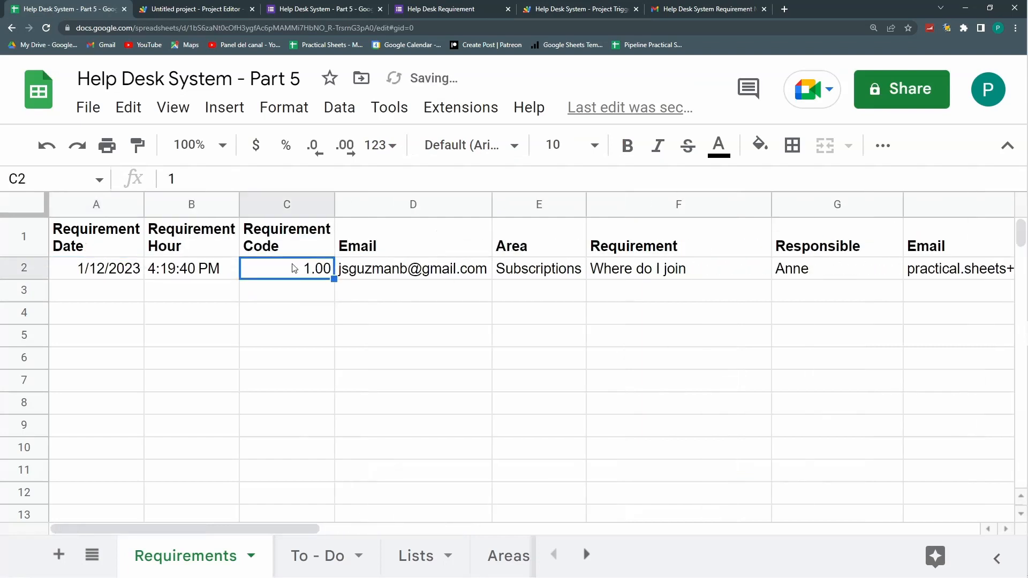
{"action": "left_click", "coordinate": [324, 154]}
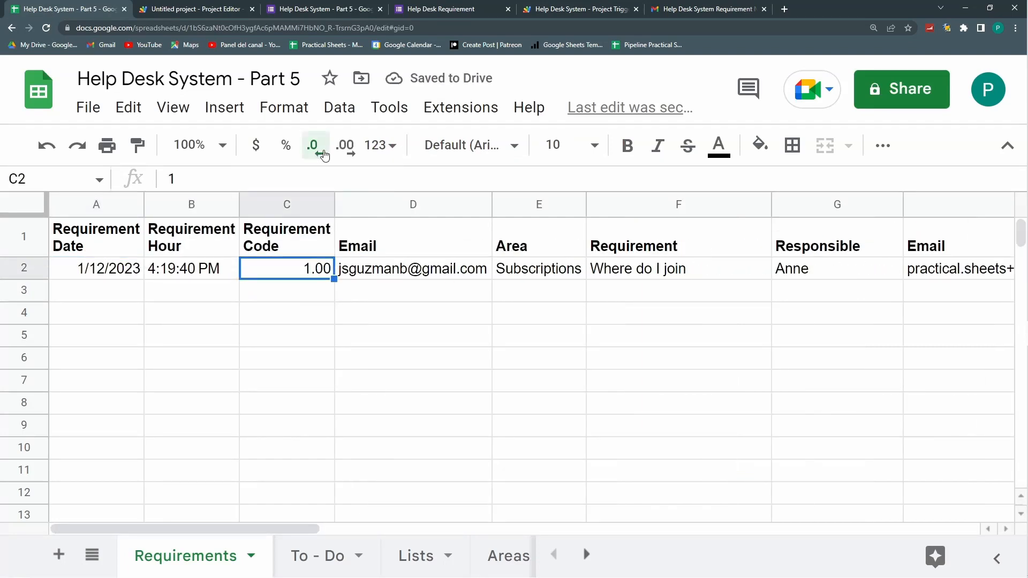
{"action": "left_click", "coordinate": [323, 153]}
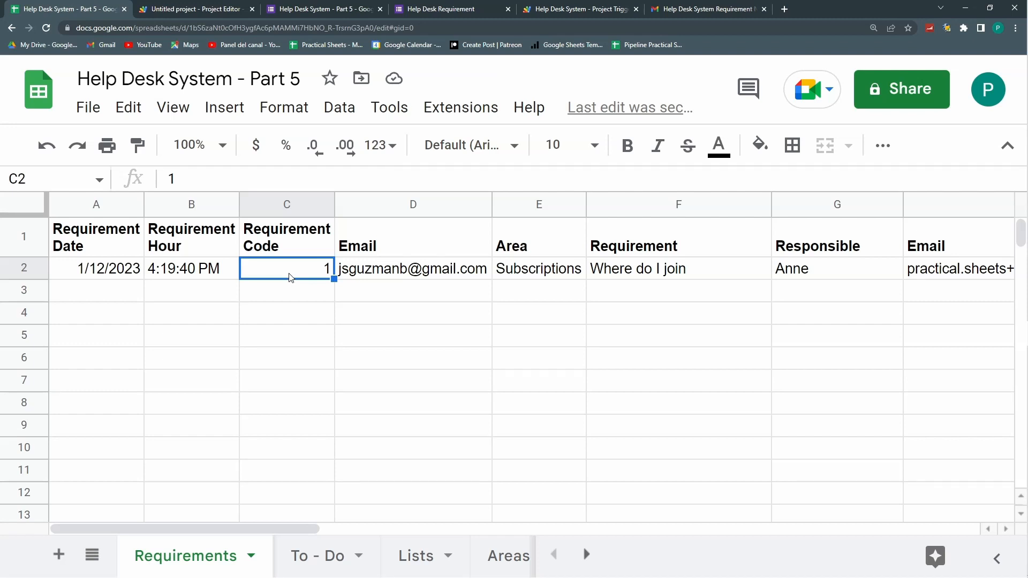
{"action": "left_click", "coordinate": [496, 8]}
Step: Submit another response with an email, area Courses, and requirement 'i can not acces course No 2'
{"action": "left_click", "coordinate": [329, 231]}
{"action": "left_click", "coordinate": [325, 359]}
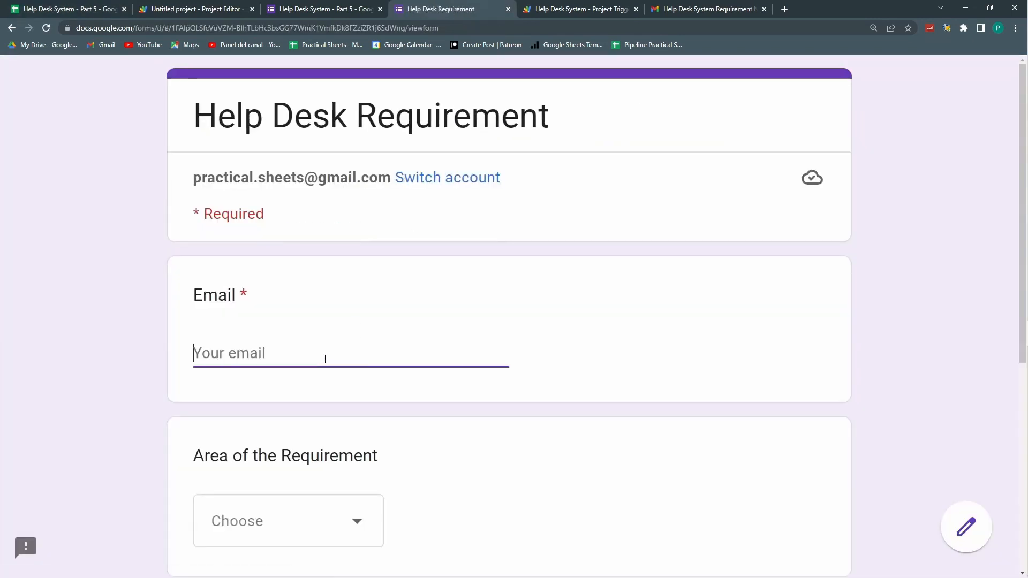
{"action": "type", "text": "mmail"}
{"action": "scroll", "coordinate": [300, 358], "scroll_direction": "down", "scroll_amount": 4}
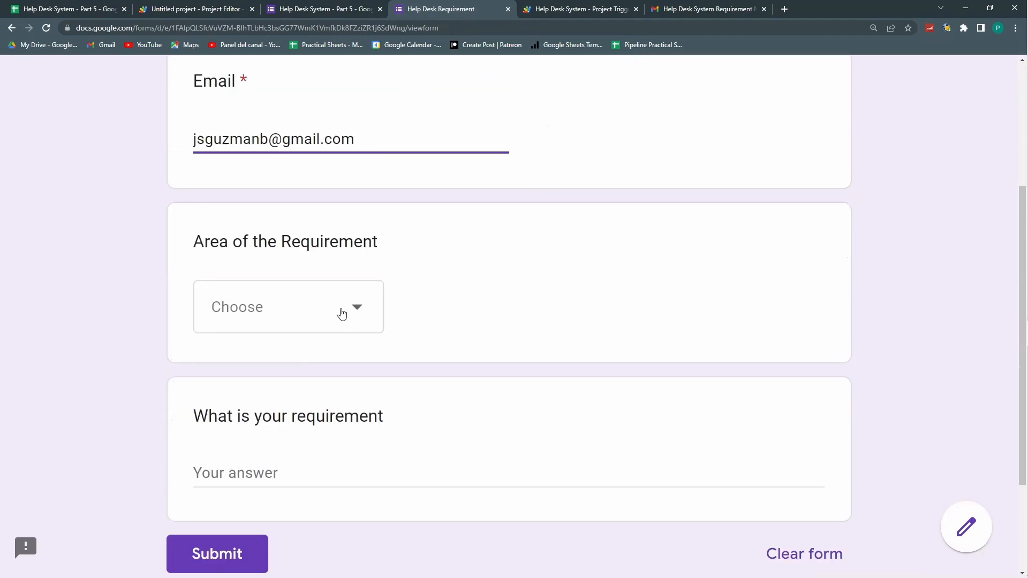
{"action": "left_click", "coordinate": [342, 313]}
{"action": "left_click", "coordinate": [296, 368]}
{"action": "left_click", "coordinate": [286, 467]}
{"action": "type", "text": "i can not acces course No 2"}
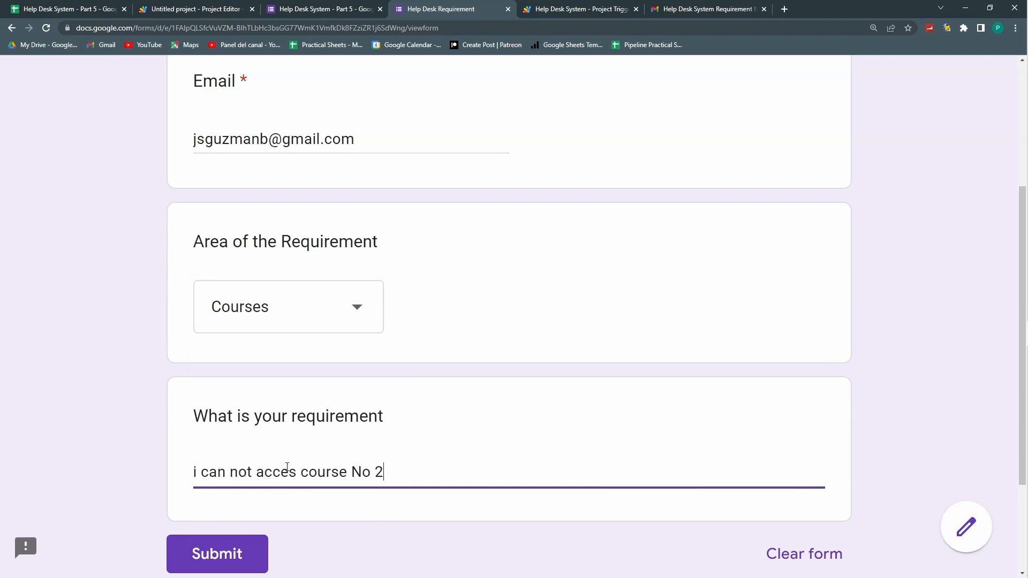
{"action": "left_click", "coordinate": [233, 553]}
{"action": "left_click", "coordinate": [84, 6]}
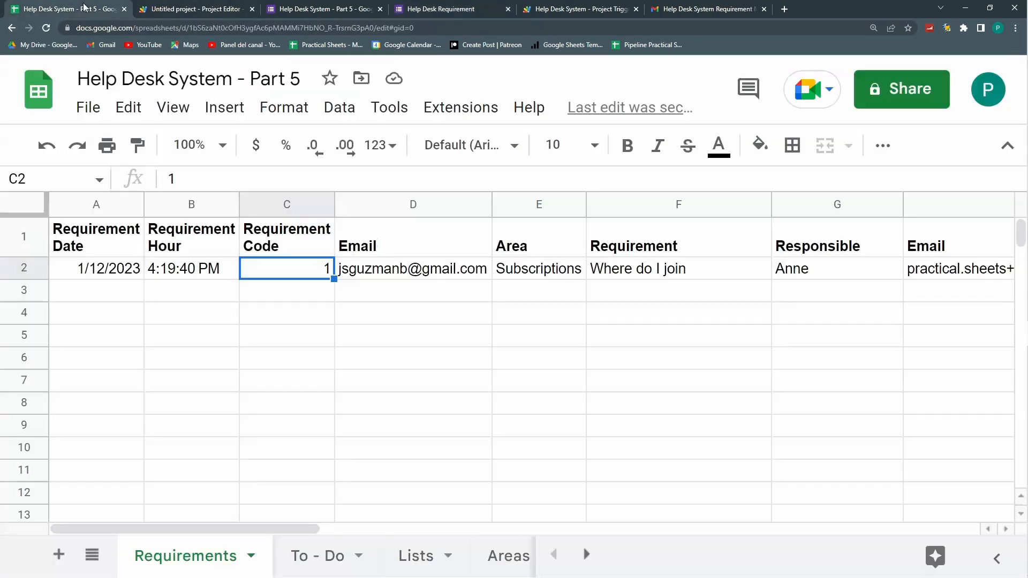
Step: Apply Number format to Requirement Code column C so the codes show 1.00 and 2.00
{"action": "left_click", "coordinate": [290, 299]}
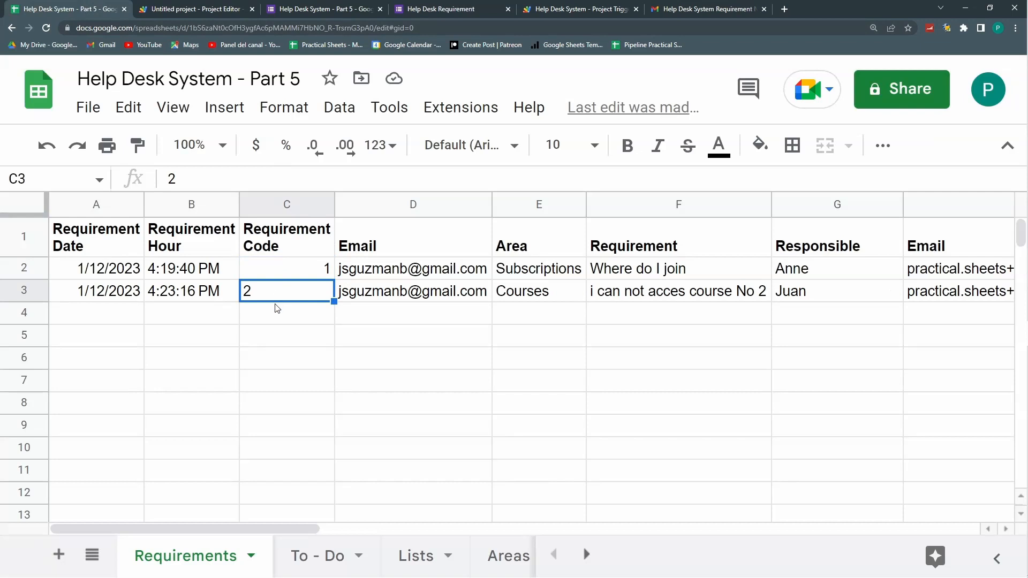
{"action": "left_click", "coordinate": [266, 203]}
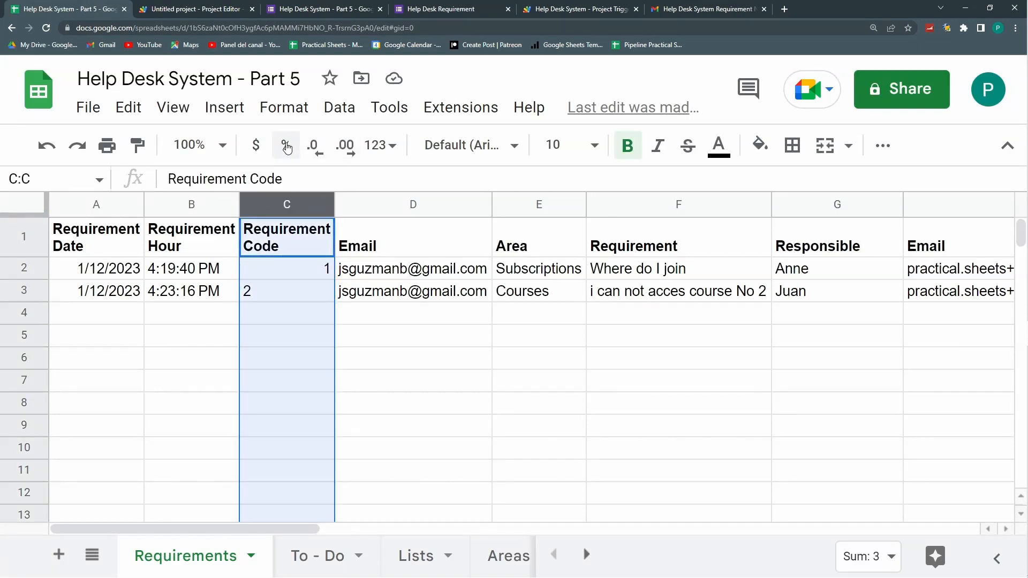
{"action": "left_click", "coordinate": [304, 109]}
{"action": "mouse_move", "coordinate": [403, 203]}
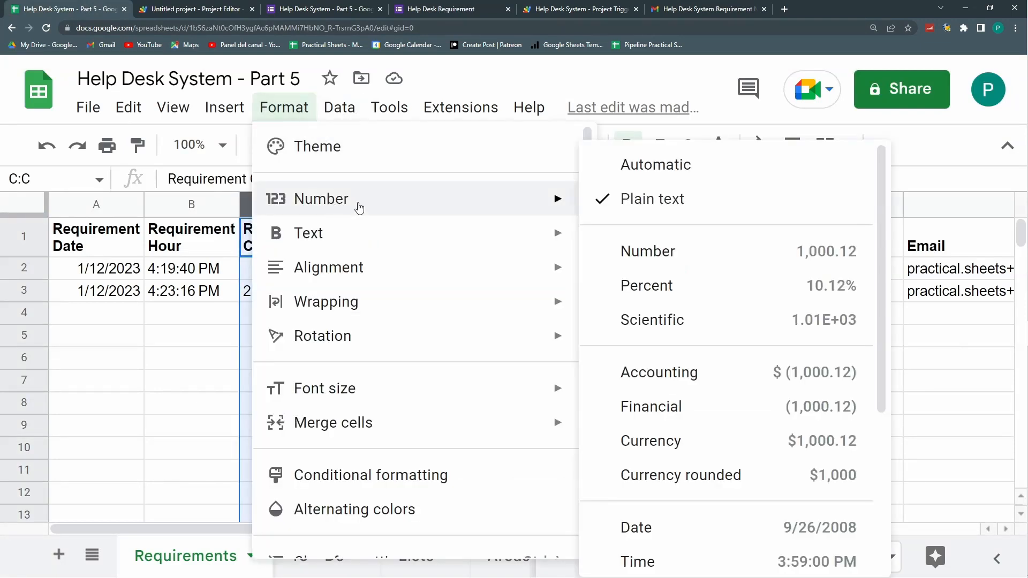
{"action": "left_click", "coordinate": [676, 262]}
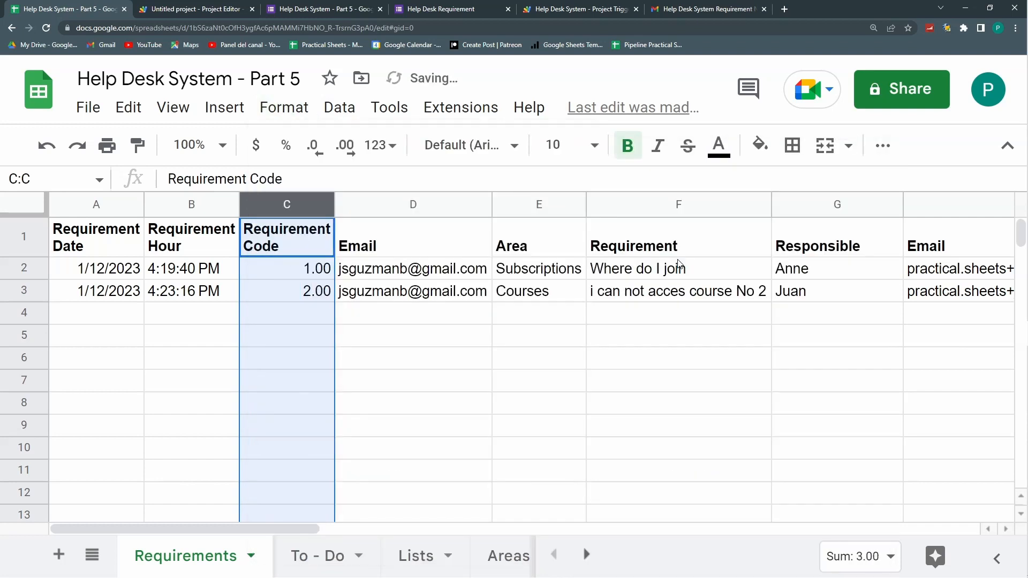
Step: Move through the table to check the first request's Area and formatted code
{"action": "left_click", "coordinate": [349, 320]}
{"action": "key", "text": "Up"}
{"action": "key", "text": "Right"}
{"action": "key", "text": "Up"}
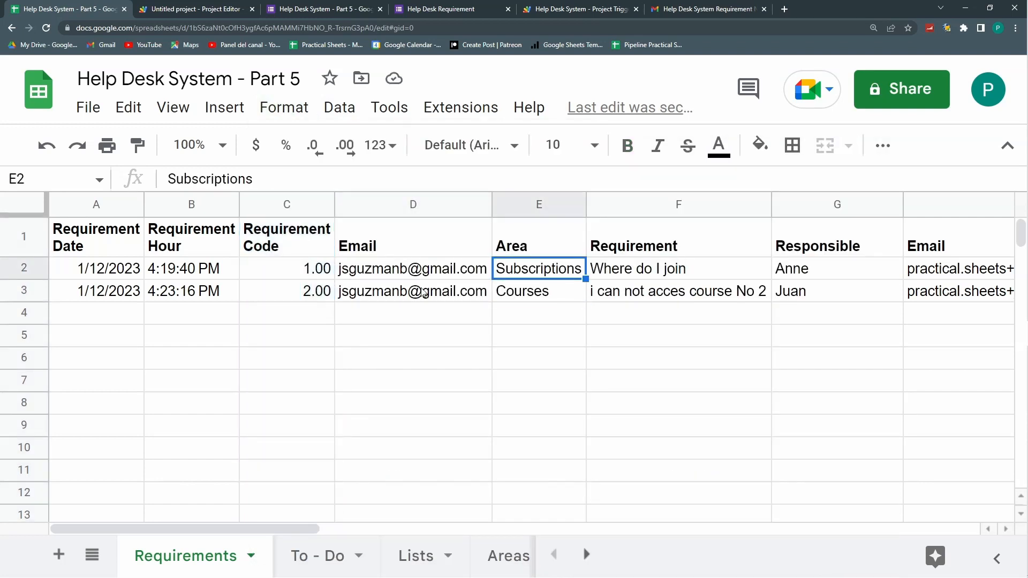
{"action": "key", "text": "Left"}
{"action": "key", "text": "Left"}
{"action": "key", "text": "Left"}
{"action": "key", "text": "Left"}
{"action": "key", "text": "Right"}
{"action": "key", "text": "Right"}
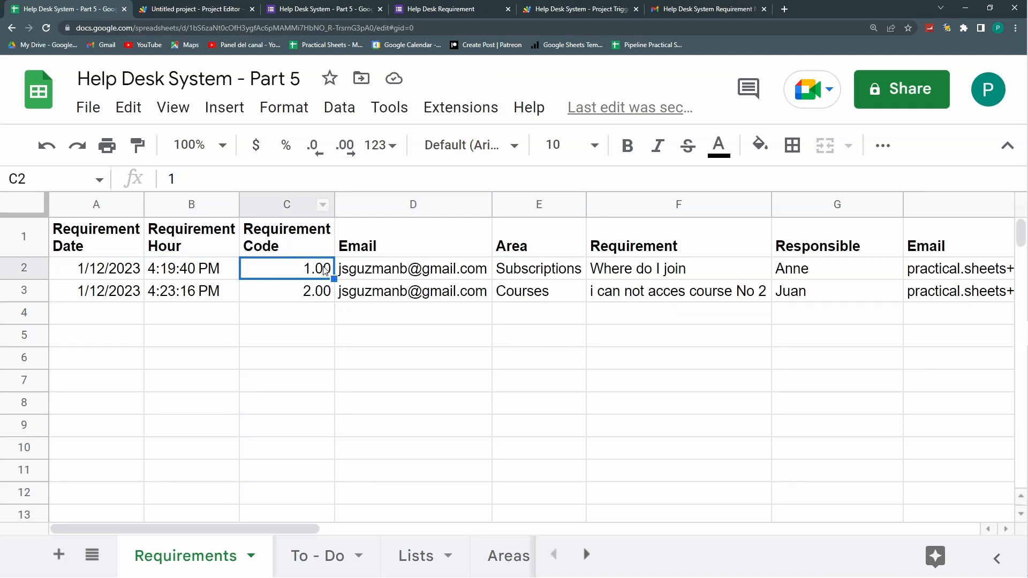
{"action": "left_click", "coordinate": [310, 234]}
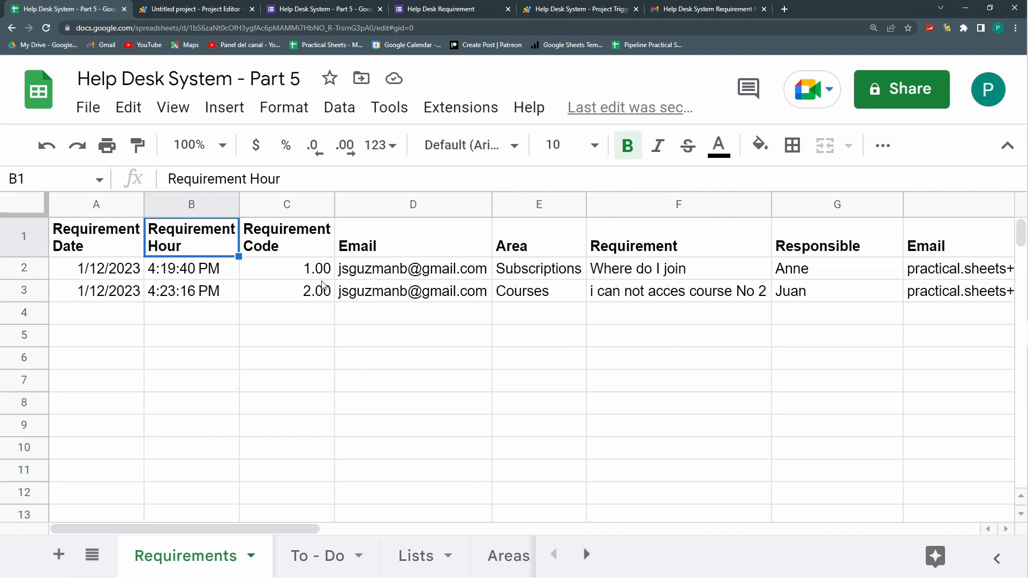
Step: Set the first request's Status in I2 to Solved, stamping Date closed 1/12/2023 16:24:33
{"action": "left_click_drag", "start_coordinate": [307, 268], "coordinate": [359, 269]}
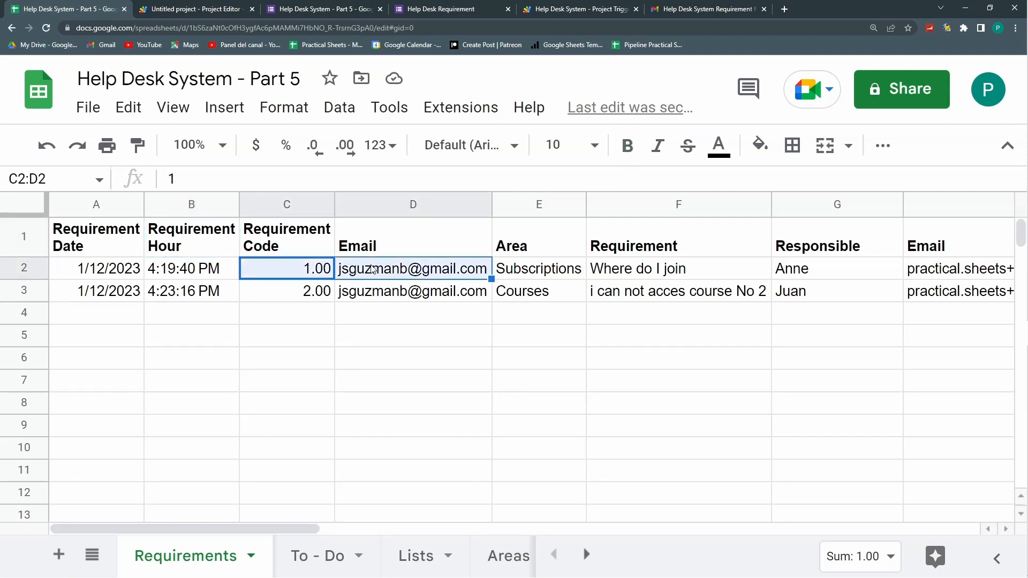
{"action": "key", "text": "Left"}
{"action": "key", "text": "Right"}
{"action": "key", "text": "Right"}
{"action": "key", "text": "Right"}
{"action": "key", "text": "Right"}
{"action": "key", "text": "Right"}
{"action": "key", "text": "Right"}
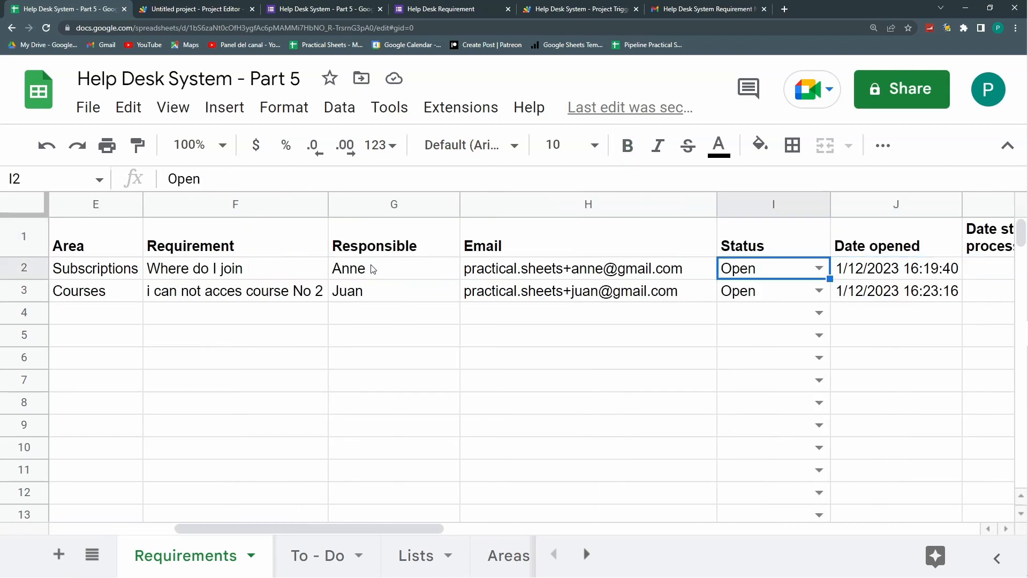
{"action": "key", "text": "Left"}
{"action": "key", "text": "Left"}
{"action": "key", "text": "Left"}
{"action": "key", "text": "Left"}
{"action": "key", "text": "Left"}
{"action": "key", "text": "Left"}
{"action": "key", "text": "Left"}
{"action": "key", "text": "Left"}
{"action": "key", "text": "Right"}
{"action": "key", "text": "Right"}
{"action": "key", "text": "Right"}
{"action": "key", "text": "Right"}
{"action": "key", "text": "Right"}
{"action": "key", "text": "Right"}
{"action": "key", "text": "Right"}
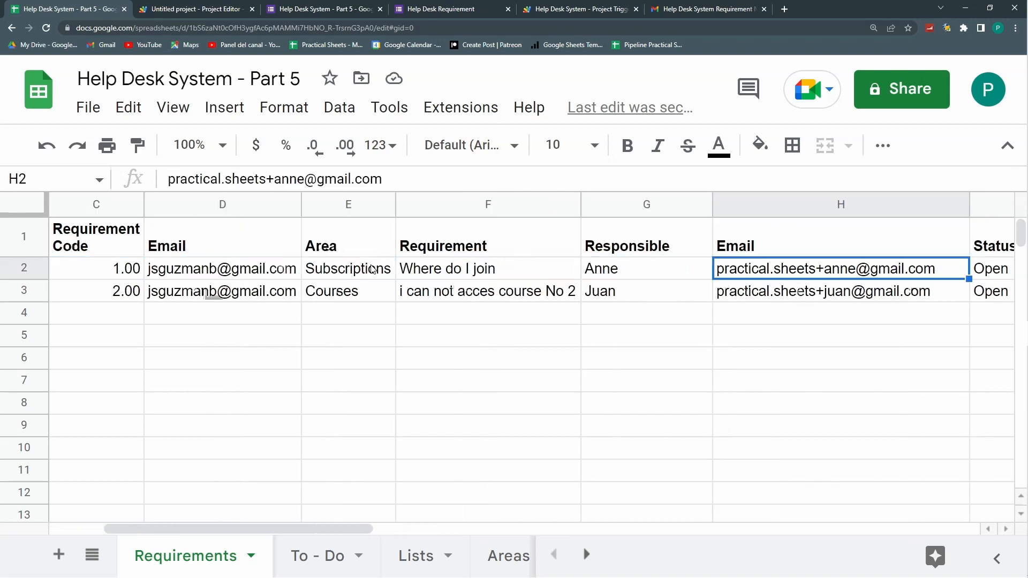
{"action": "key", "text": "Right"}
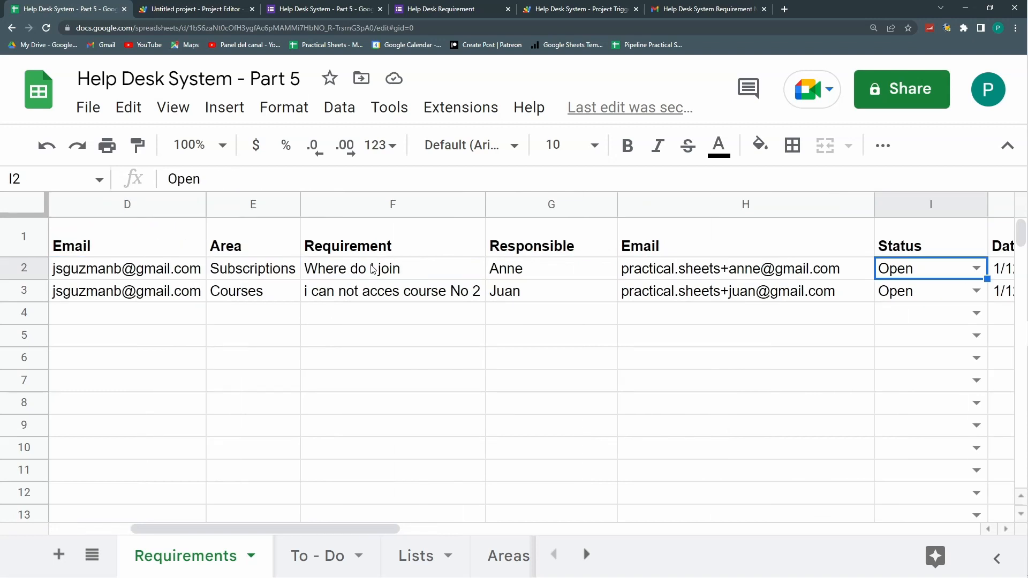
{"action": "key", "text": "Right"}
{"action": "key", "text": "Right"}
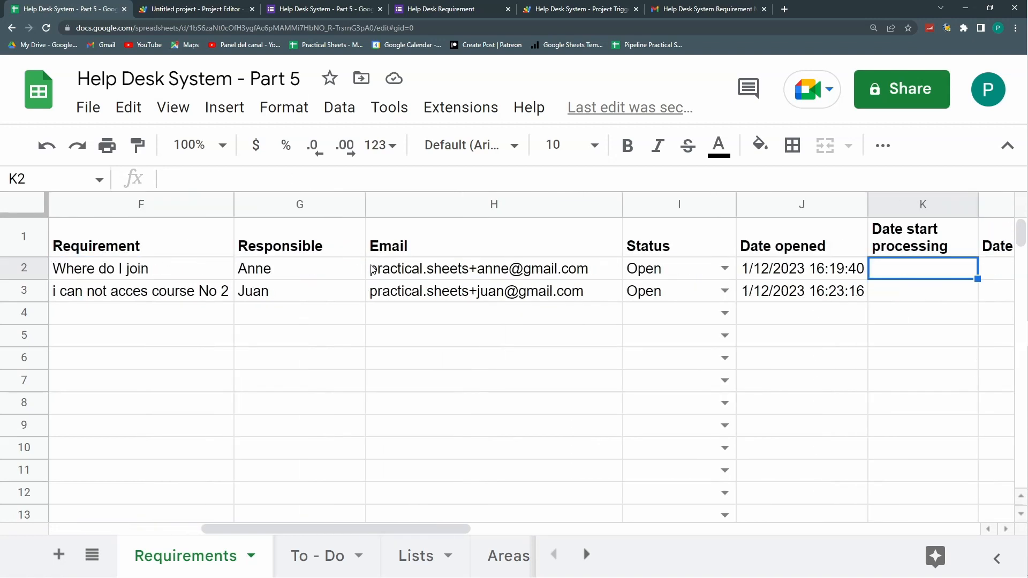
{"action": "key", "text": "Right"}
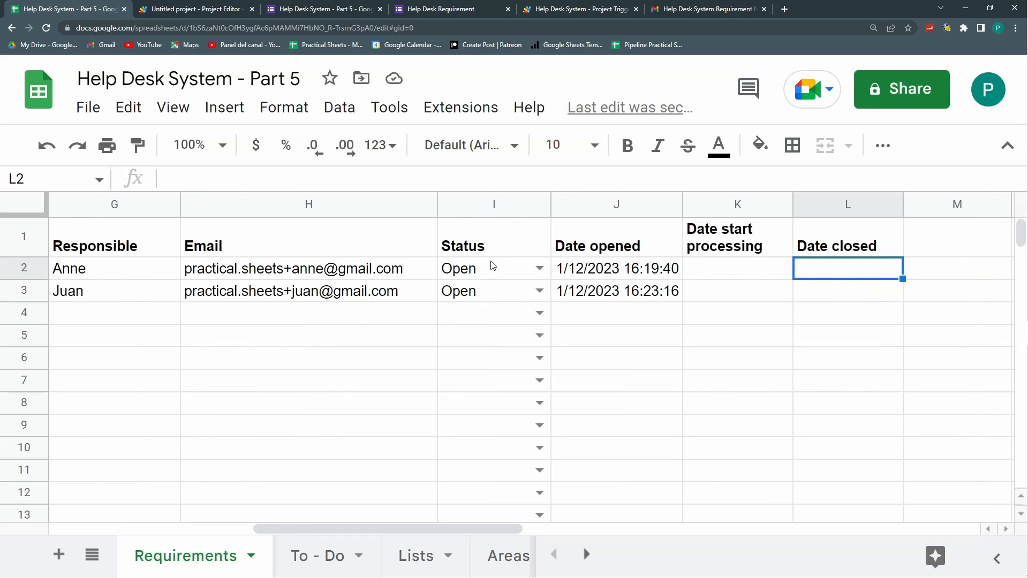
{"action": "left_click", "coordinate": [539, 269]}
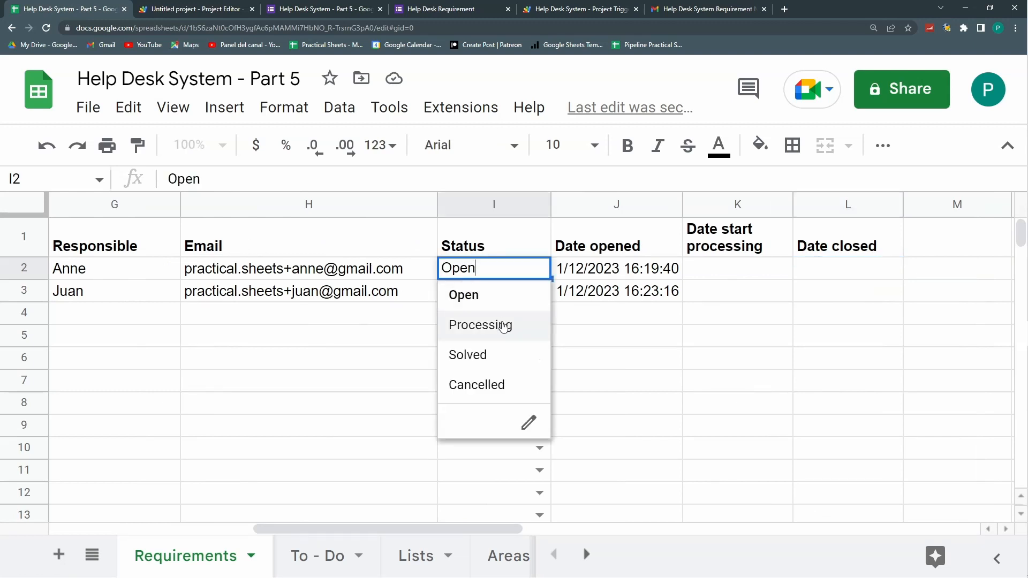
{"action": "left_click", "coordinate": [493, 357]}
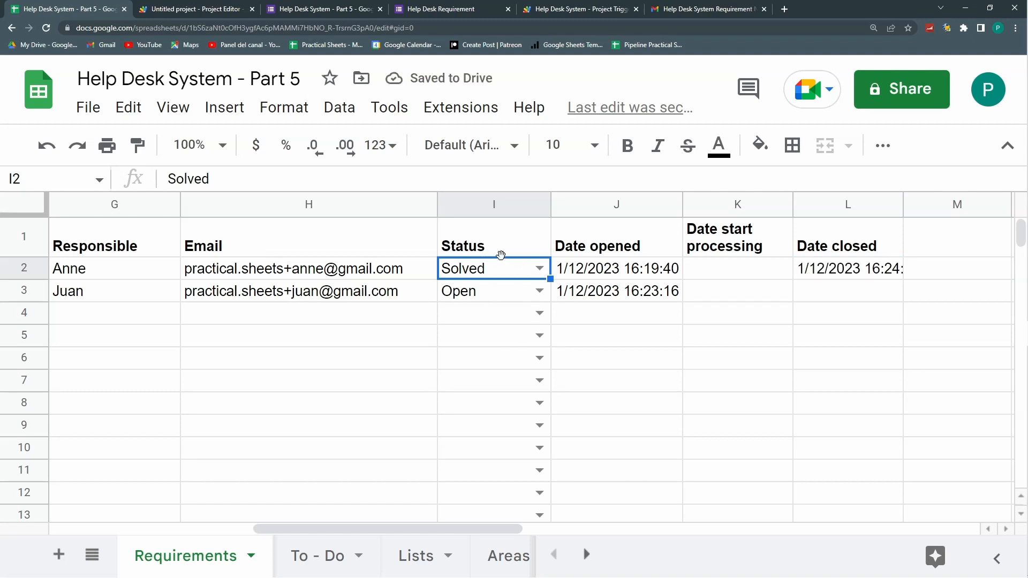
Step: Autofit column L to show the full timestamp, then review the second request's row
{"action": "double_click", "coordinate": [901, 205]}
{"action": "left_click", "coordinate": [731, 278]}
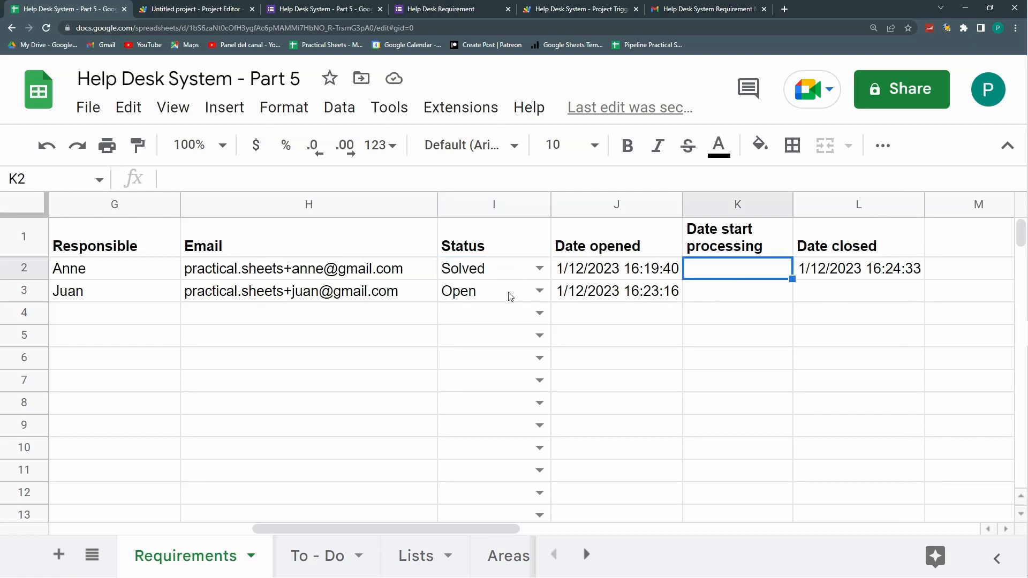
{"action": "left_click", "coordinate": [662, 294]}
{"action": "key", "text": "Left"}
{"action": "key", "text": "Left"}
{"action": "key", "text": "Left"}
{"action": "key", "text": "Left"}
{"action": "key", "text": "Left"}
{"action": "key", "text": "Left"}
{"action": "key", "text": "Left"}
{"action": "key", "text": "Left"}
{"action": "key", "text": "Left"}
{"action": "key", "text": "Right"}
{"action": "key", "text": "Right"}
{"action": "key", "text": "Right"}
{"action": "key", "text": "Right"}
{"action": "key", "text": "Left"}
{"action": "key", "text": "Right"}
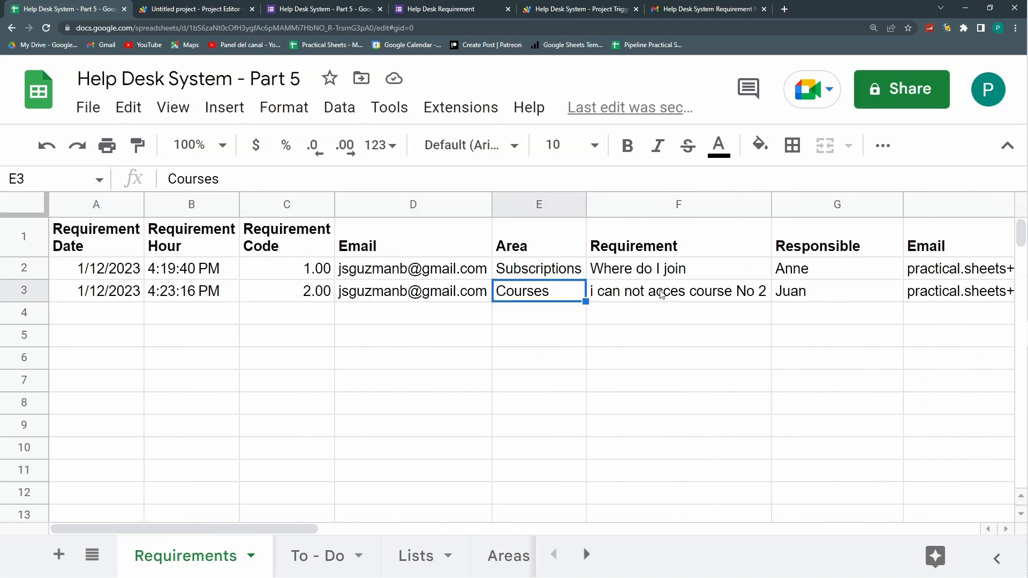
{"action": "key", "text": "Right"}
{"action": "key", "text": "Right"}
{"action": "key", "text": "Right"}
{"action": "key", "text": "Right"}
{"action": "key", "text": "Left"}
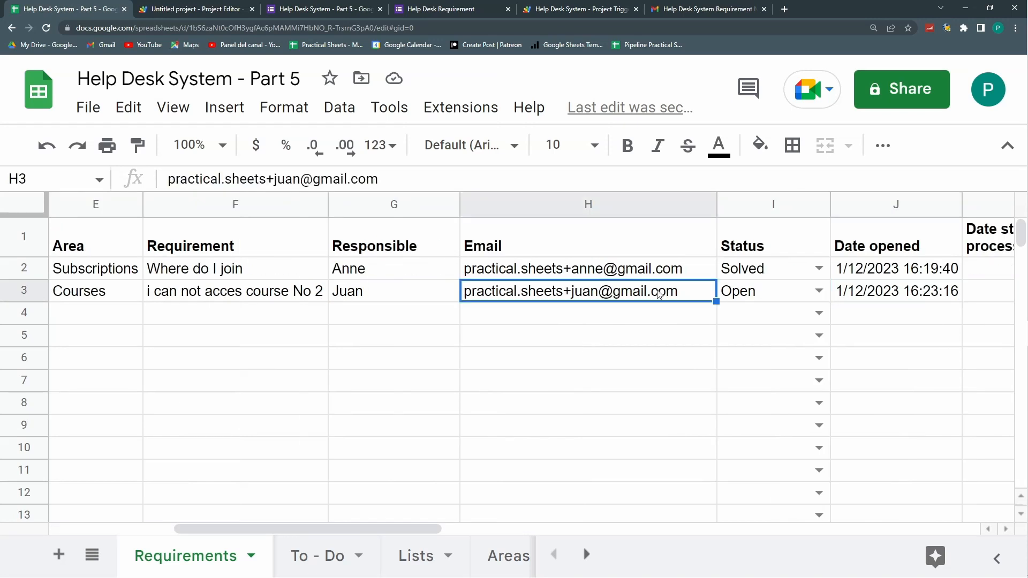
{"action": "left_click", "coordinate": [662, 10]}
Step: Read the Requirement No.2 assignment email citing 'i can not acces course No 2'
{"action": "left_click", "coordinate": [141, 196]}
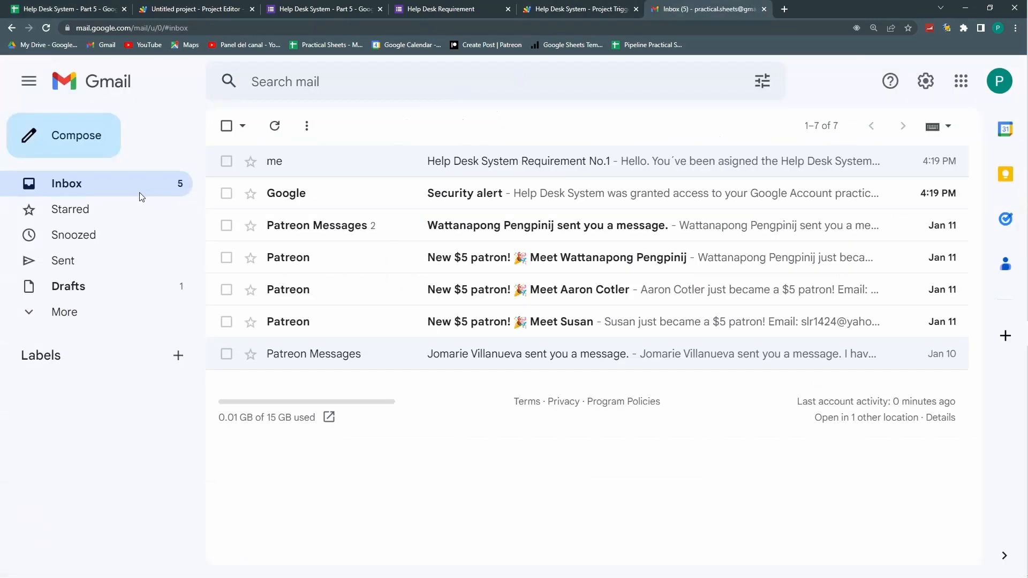
{"action": "left_click", "coordinate": [405, 196]}
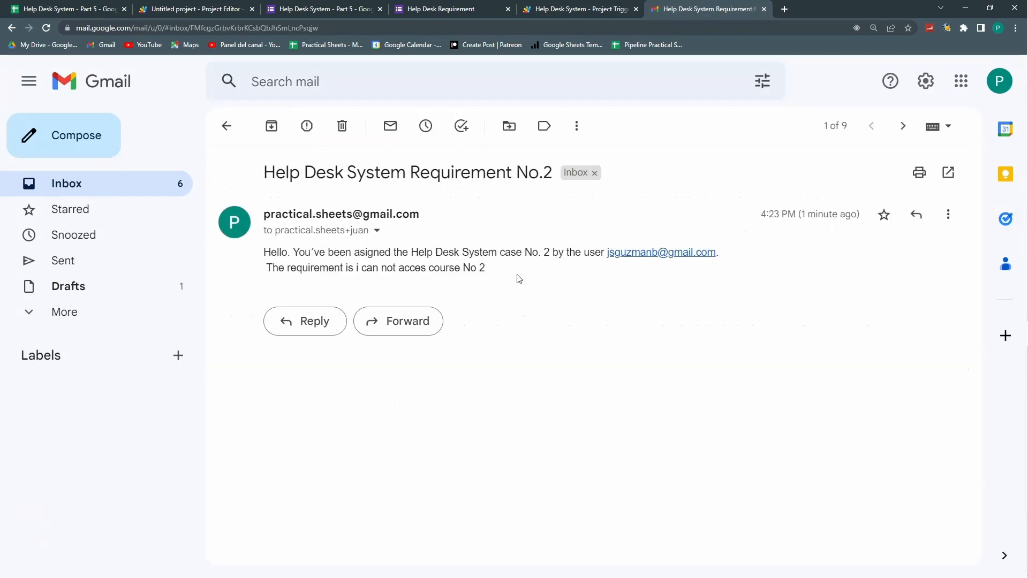
{"action": "left_click_drag", "start_coordinate": [386, 267], "coordinate": [482, 268]}
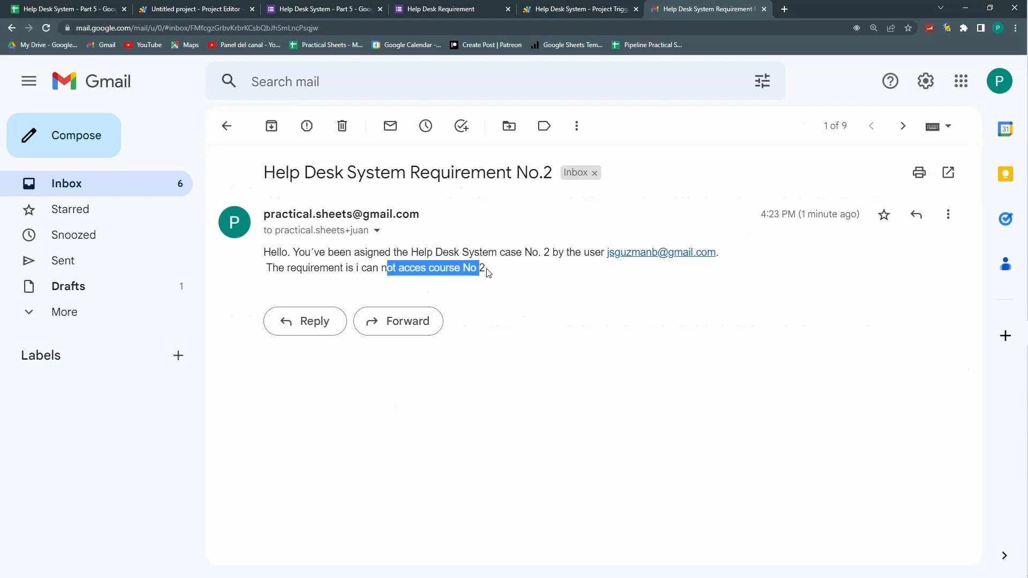
{"action": "left_click", "coordinate": [577, 300]}
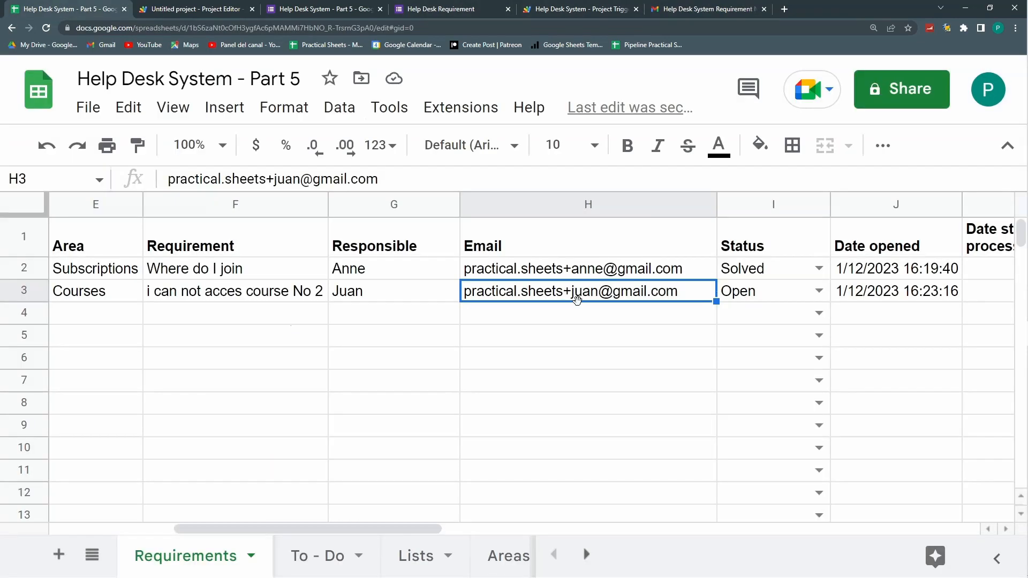
Step: Set I3 to Processing, stamping 1/12/2023 16:25:17, and autofit column K
{"action": "key", "text": "Right"}
{"action": "key", "text": "Right"}
{"action": "key", "text": "Right"}
{"action": "key", "text": "Right"}
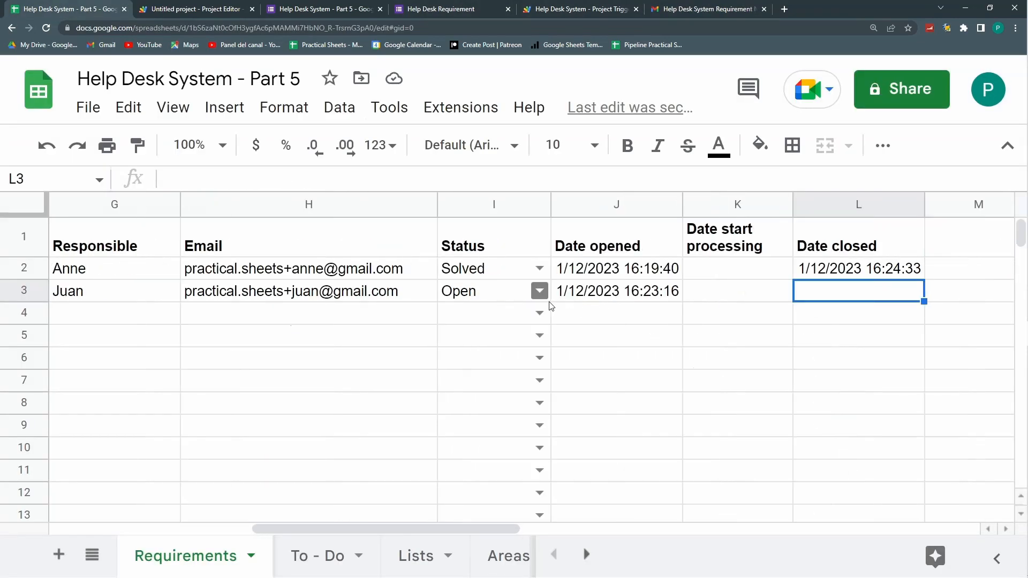
{"action": "left_click", "coordinate": [538, 290]}
{"action": "left_click", "coordinate": [507, 350]}
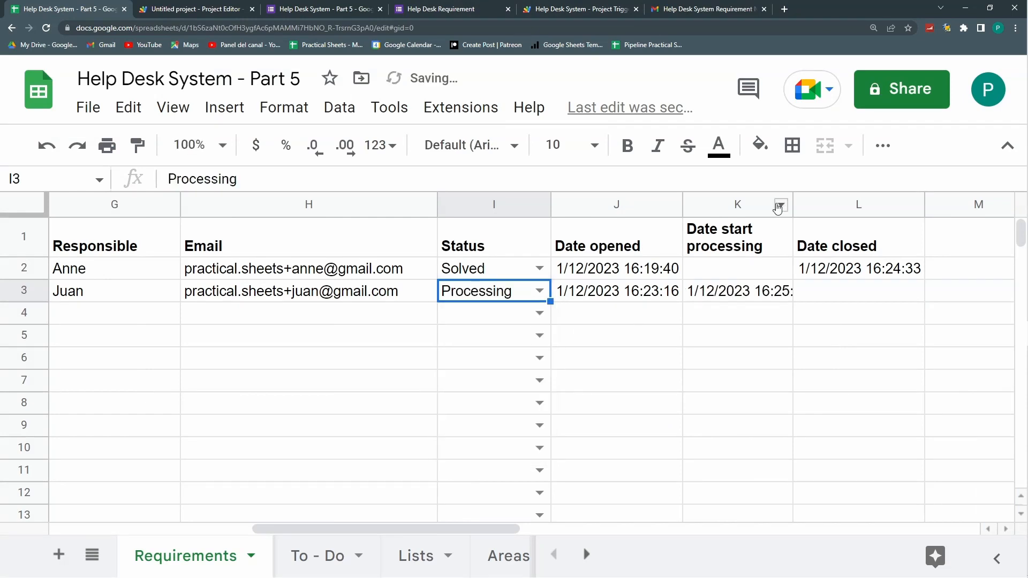
{"action": "double_click", "coordinate": [791, 203]}
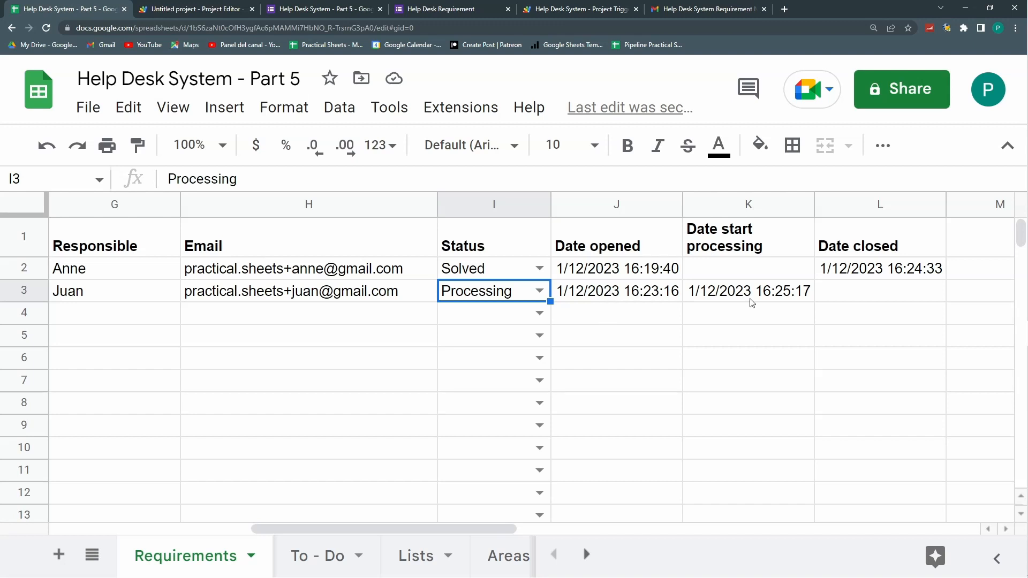
{"action": "left_click", "coordinate": [856, 298]}
{"action": "left_click", "coordinate": [609, 277]}
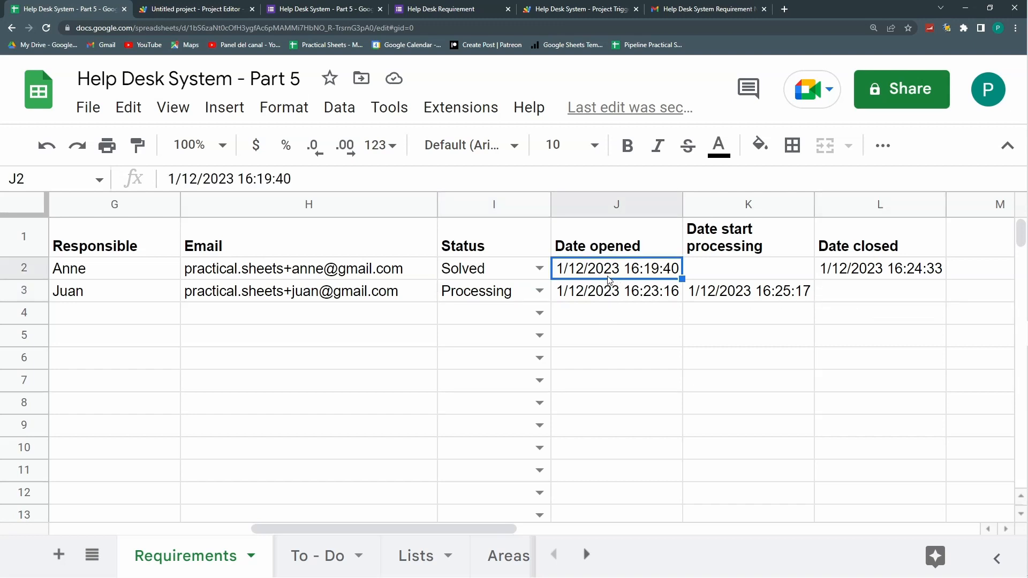
Step: Switch to the requester's mailbox and read the Requirement No.1 email's reference number sentence
{"action": "left_click", "coordinate": [704, 11]}
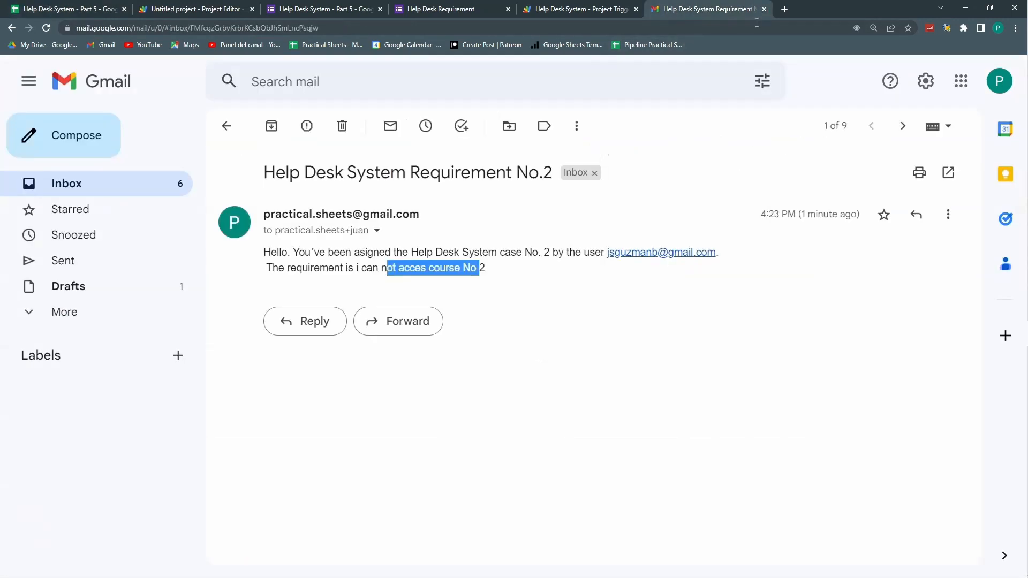
{"action": "left_click", "coordinate": [998, 81]}
{"action": "left_click", "coordinate": [852, 362]}
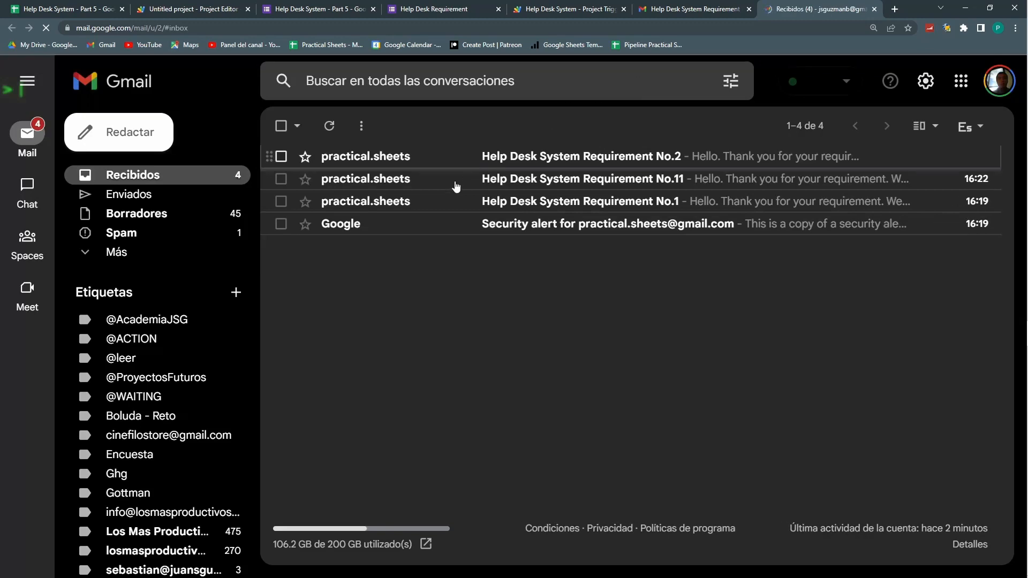
{"action": "left_click", "coordinate": [404, 205]}
{"action": "left_click_drag", "start_coordinate": [561, 252], "coordinate": [625, 252]}
{"action": "left_click_drag", "start_coordinate": [417, 266], "coordinate": [620, 267]}
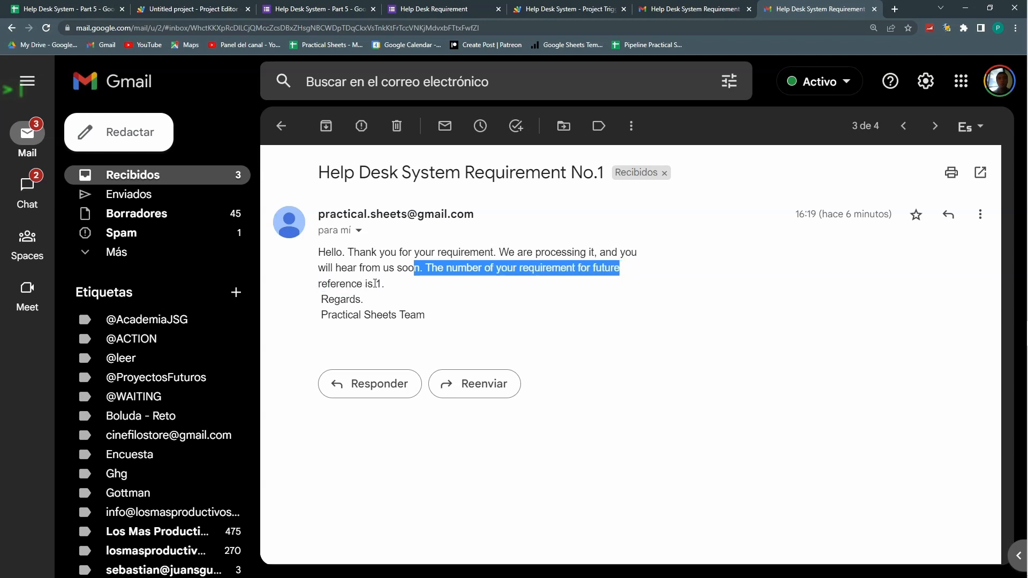
Step: Open the Requirement No.2 confirmation and read the body giving reference number 2
{"action": "left_click", "coordinate": [288, 131]}
{"action": "left_click", "coordinate": [423, 156]}
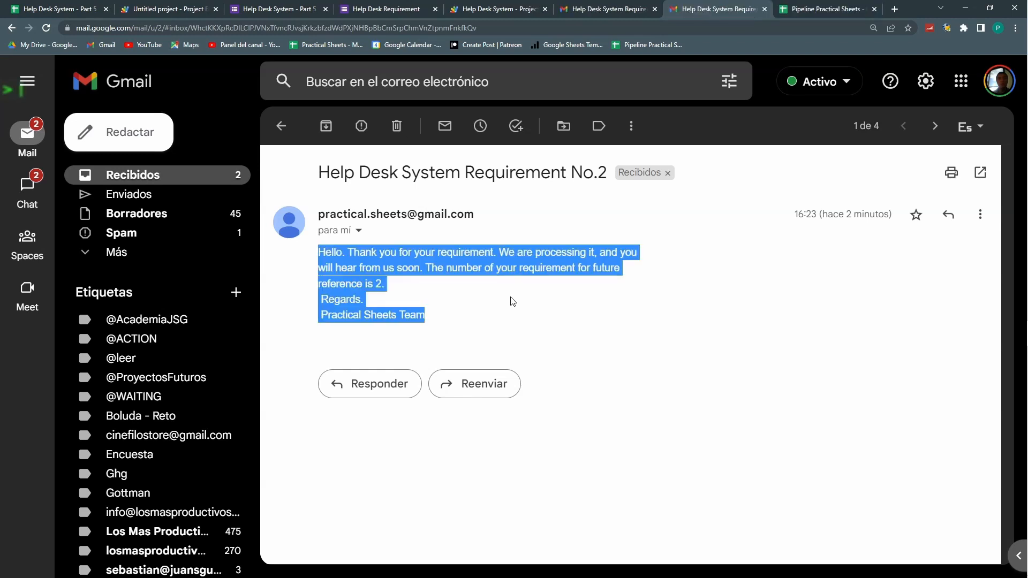
{"action": "left_click", "coordinate": [512, 301]}
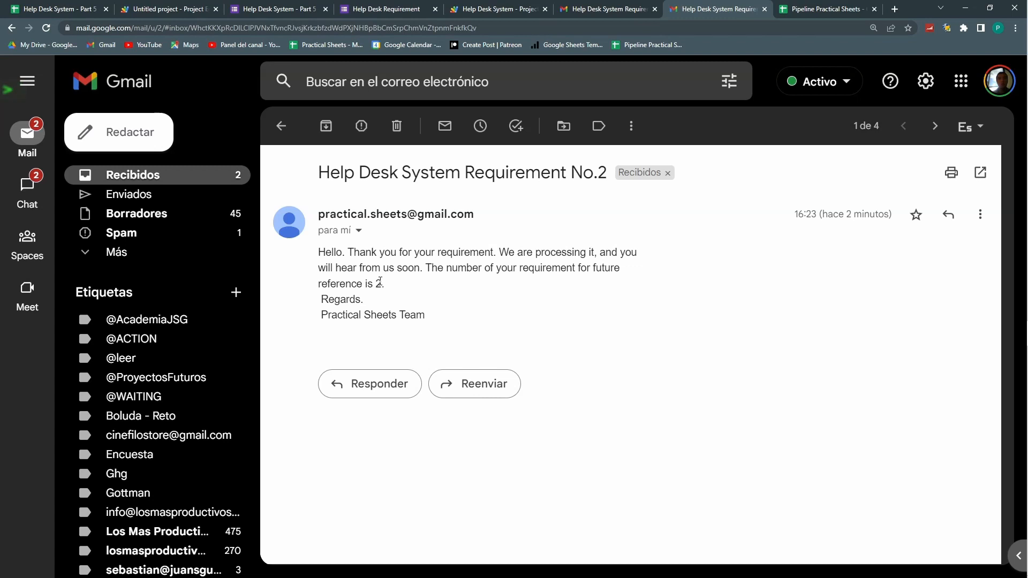
{"action": "left_click_drag", "start_coordinate": [428, 315], "coordinate": [319, 252]}
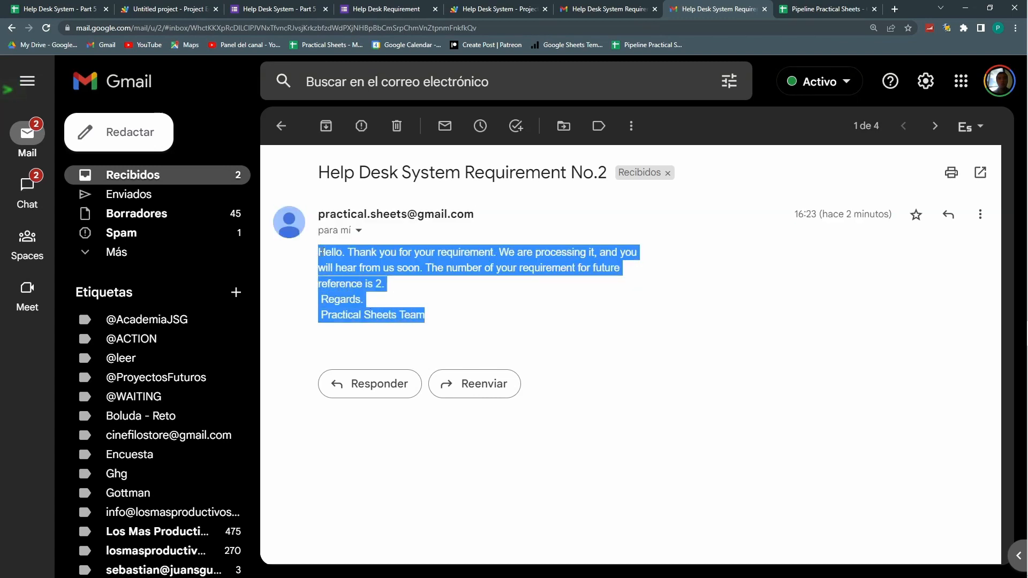
{"action": "mouse_move", "coordinate": [623, 9]}
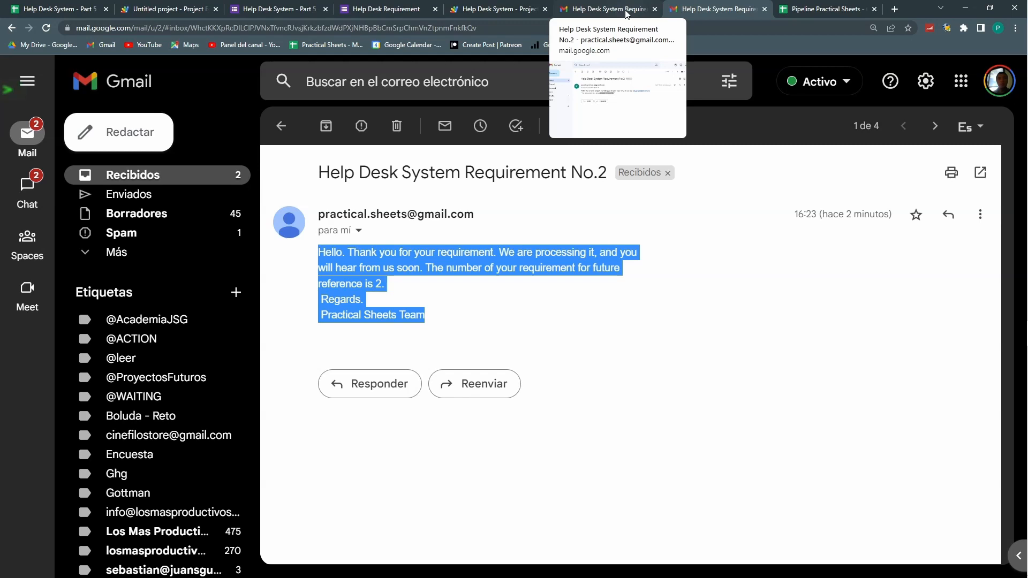
Step: Compare the two Gmail tabs and open the Requirement No.1 email from Recibidos
{"action": "left_click", "coordinate": [625, 10]}
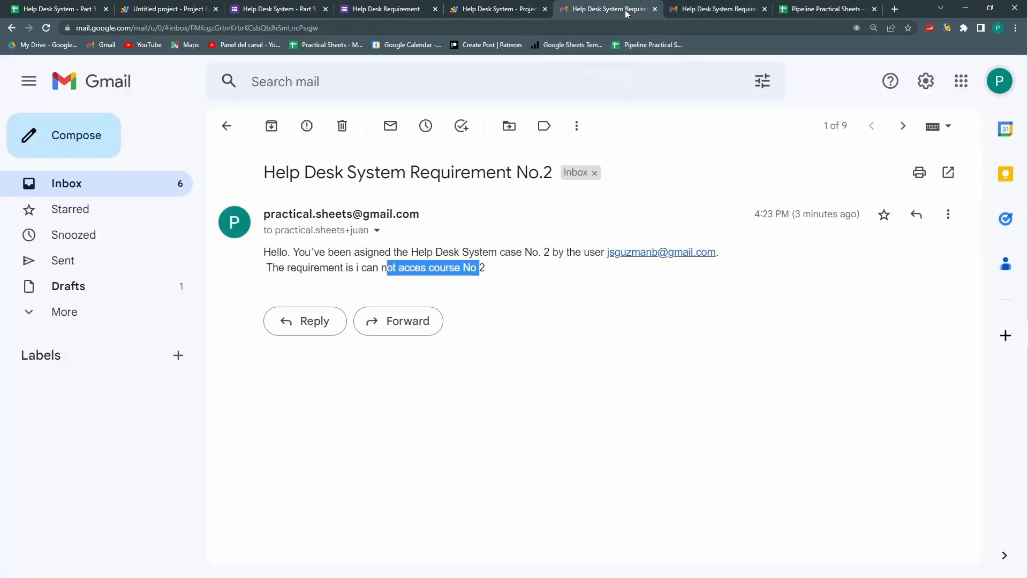
{"action": "left_click", "coordinate": [700, 9]}
{"action": "left_click", "coordinate": [607, 9]}
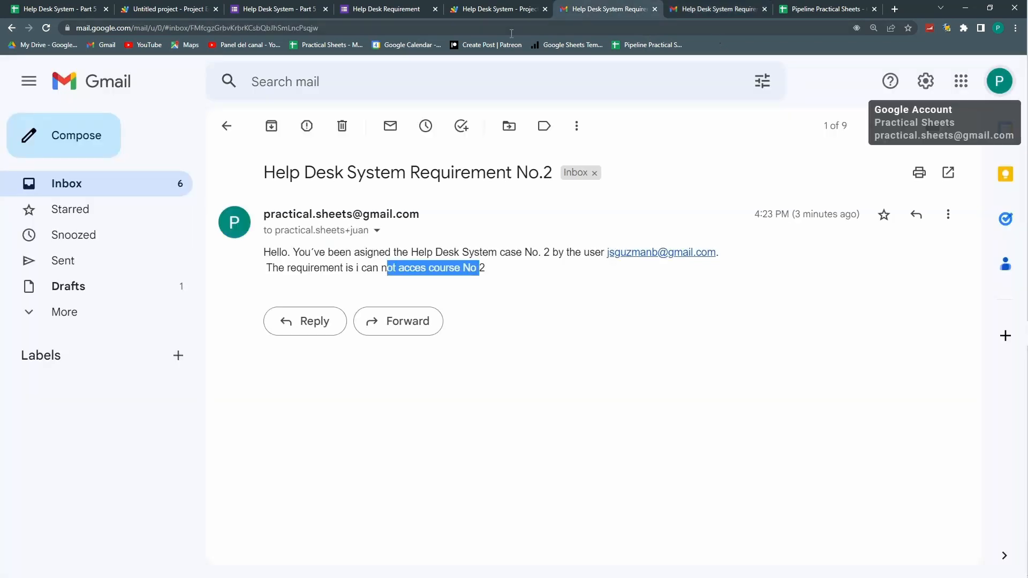
{"action": "left_click", "coordinate": [737, 8]}
{"action": "left_click", "coordinate": [179, 178]}
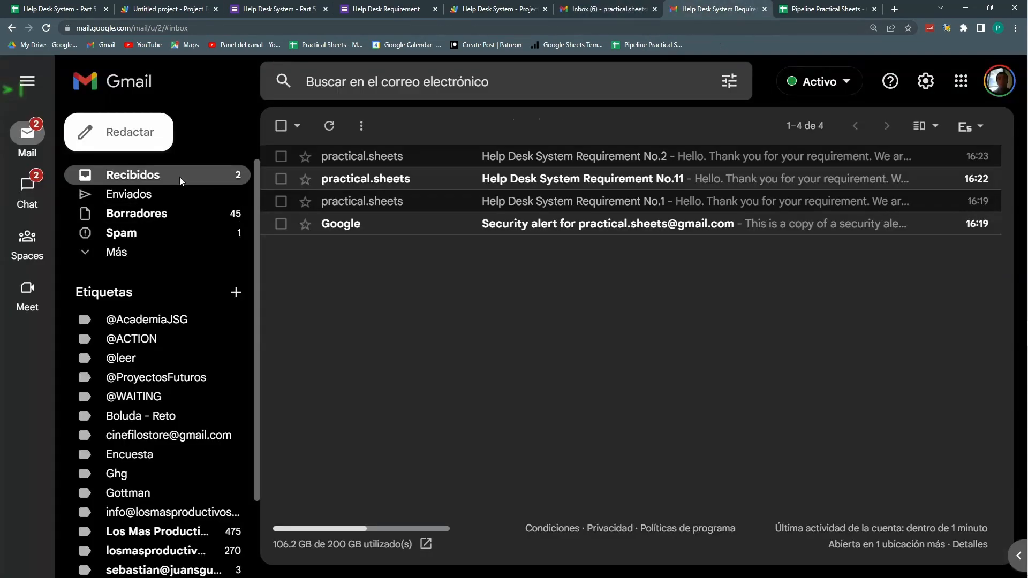
{"action": "left_click", "coordinate": [423, 202]}
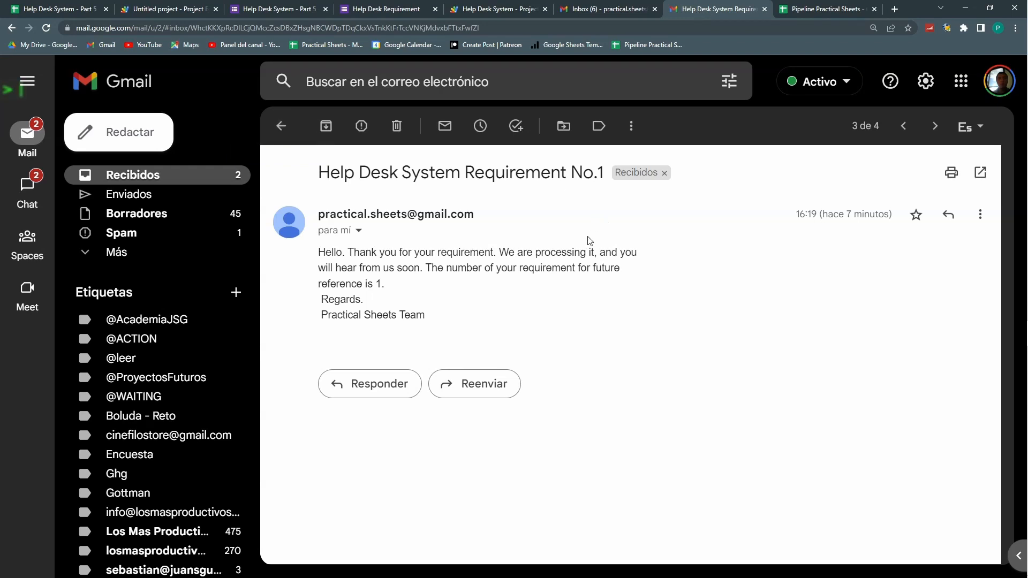
{"action": "left_click", "coordinate": [586, 13]}
{"action": "left_click", "coordinate": [695, 13]}
{"action": "left_click", "coordinate": [608, 8]}
Step: Return to the Help Desk System - Part 5 sheet and confirm I2 still reads Solved
{"action": "left_click", "coordinate": [505, 10]}
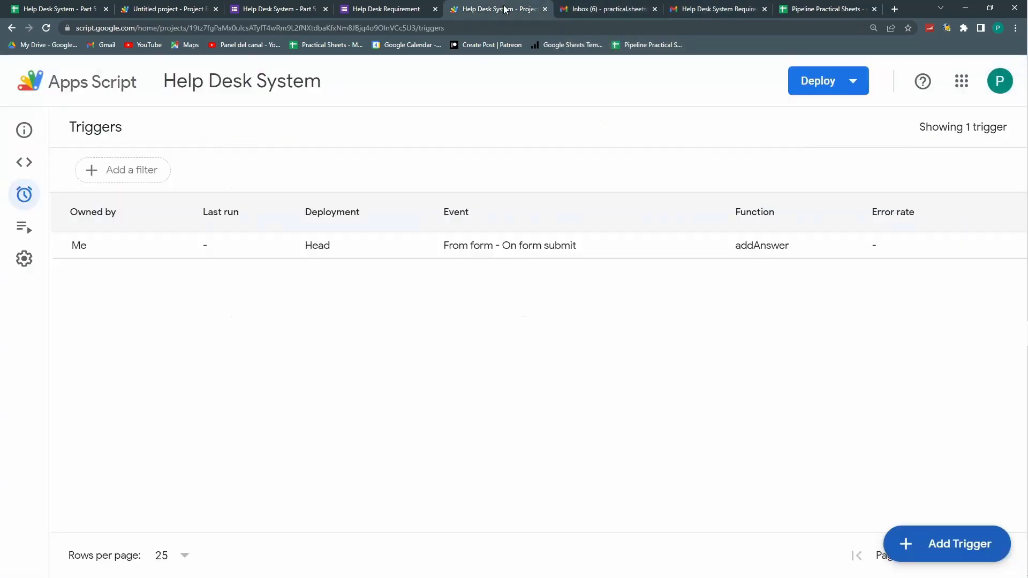
{"action": "left_click", "coordinate": [819, 9]}
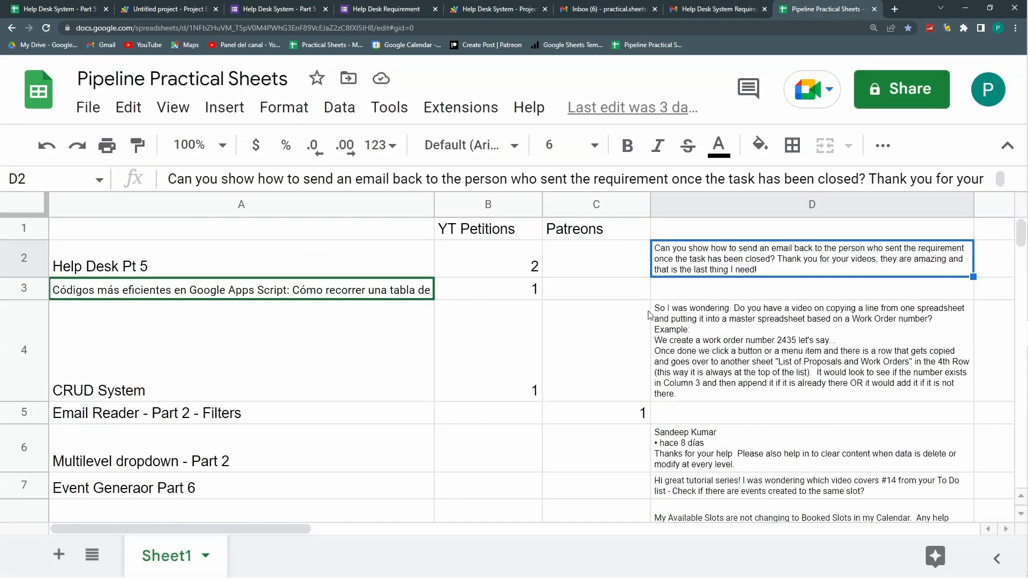
{"action": "left_click", "coordinate": [54, 9]}
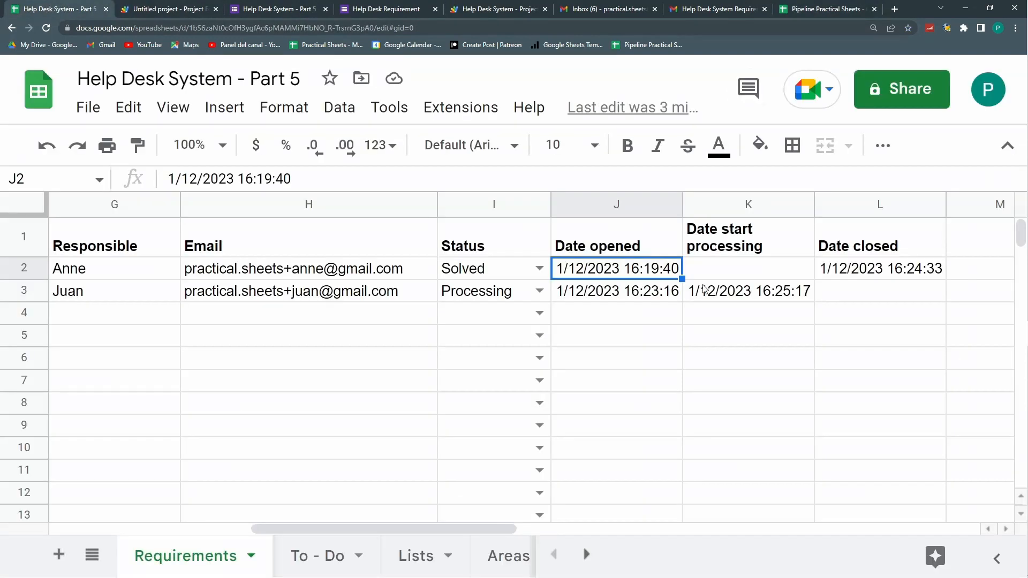
{"action": "key", "text": "Right"}
{"action": "key", "text": "Right"}
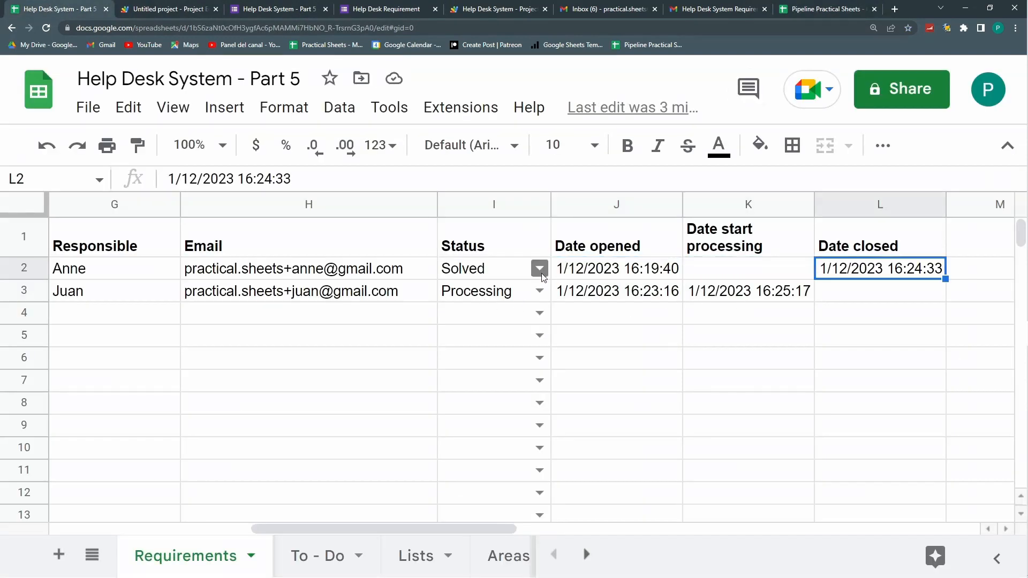
{"action": "left_click", "coordinate": [539, 268]}
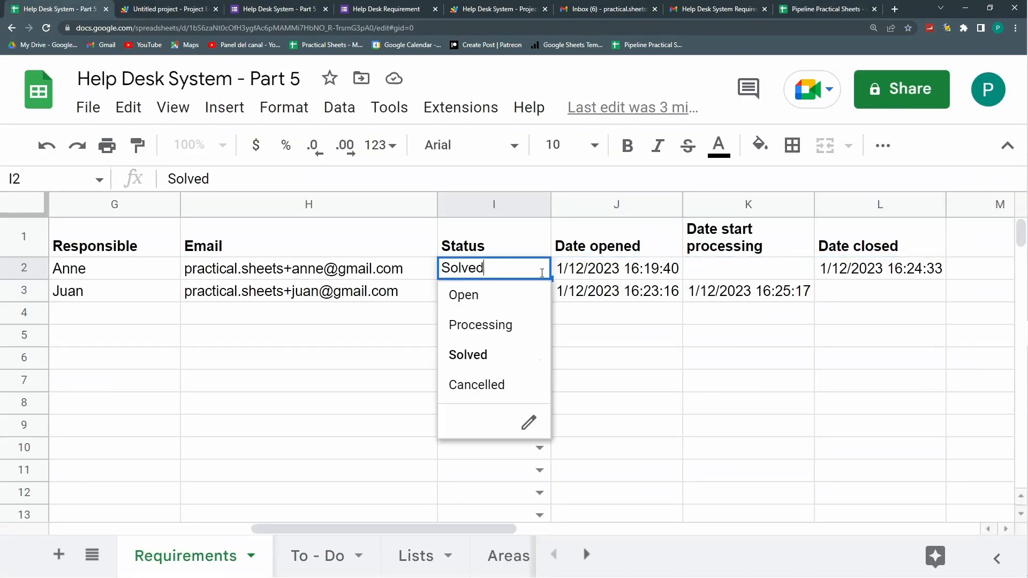
{"action": "left_click", "coordinate": [651, 255]}
{"action": "left_click", "coordinate": [637, 271]}
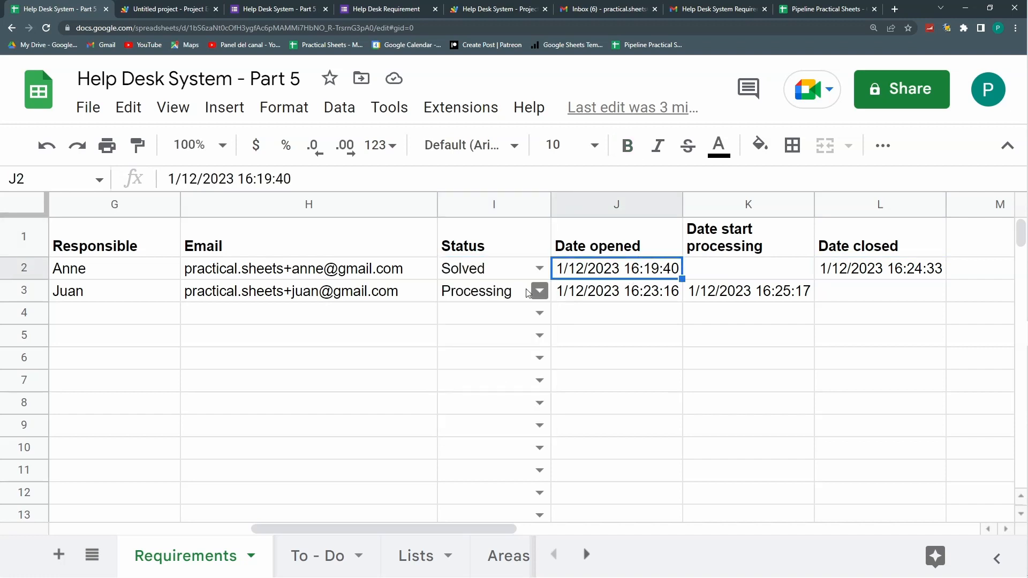
Step: View I2's edit history showing Open replaced with Solved, then close it
{"action": "right_click", "coordinate": [502, 274]}
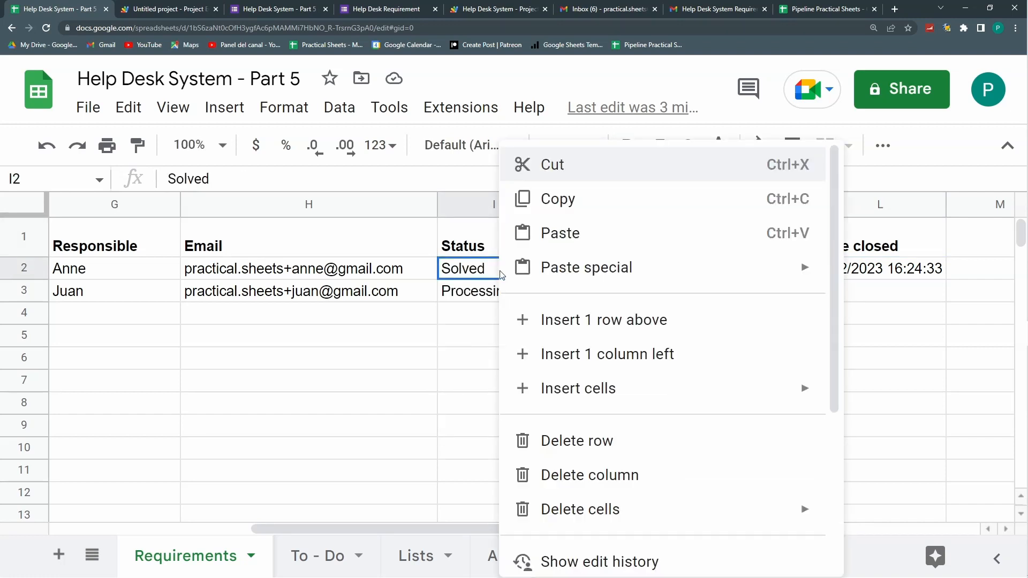
{"action": "scroll", "coordinate": [595, 375], "scroll_direction": "down", "scroll_amount": 3}
{"action": "left_click", "coordinate": [594, 400]}
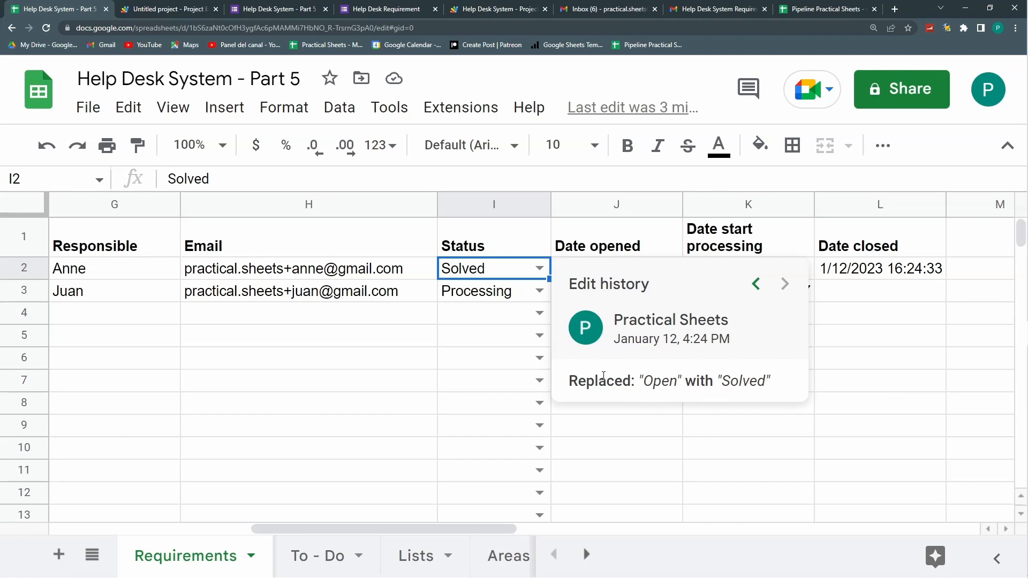
{"action": "left_click", "coordinate": [689, 462]}
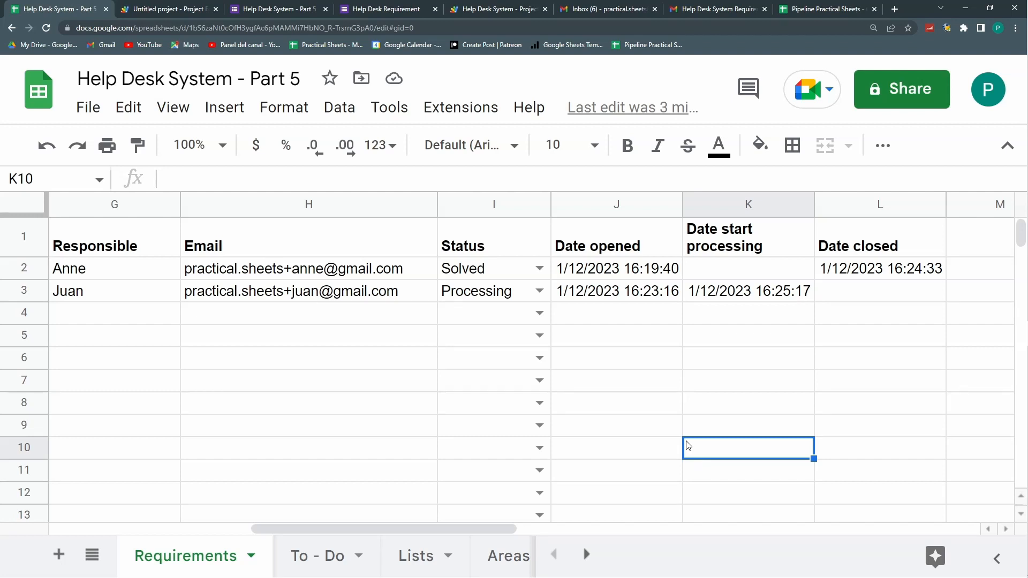
{"action": "left_click", "coordinate": [472, 270]}
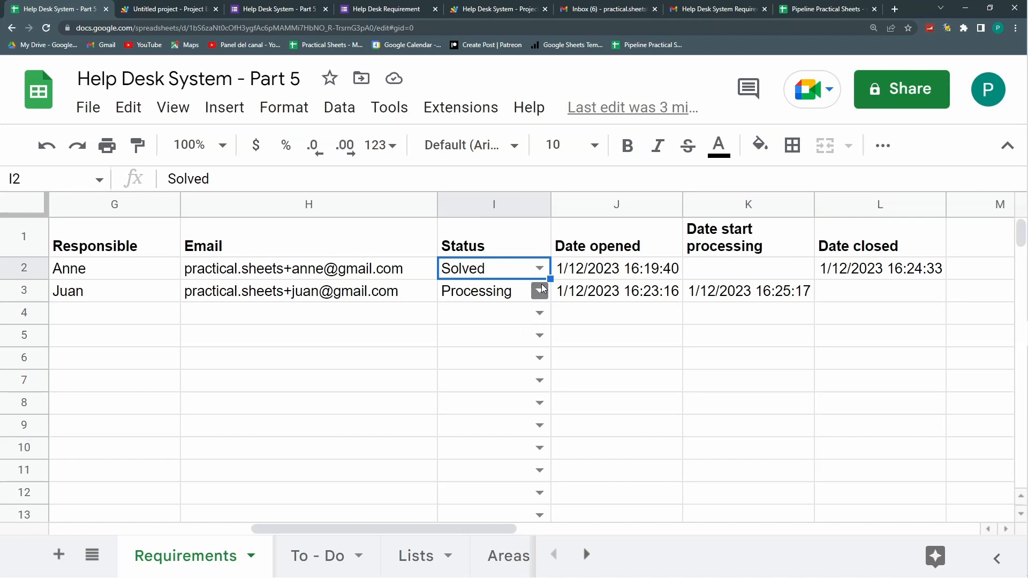
{"action": "left_click", "coordinate": [605, 269]}
{"action": "left_click", "coordinate": [489, 272]}
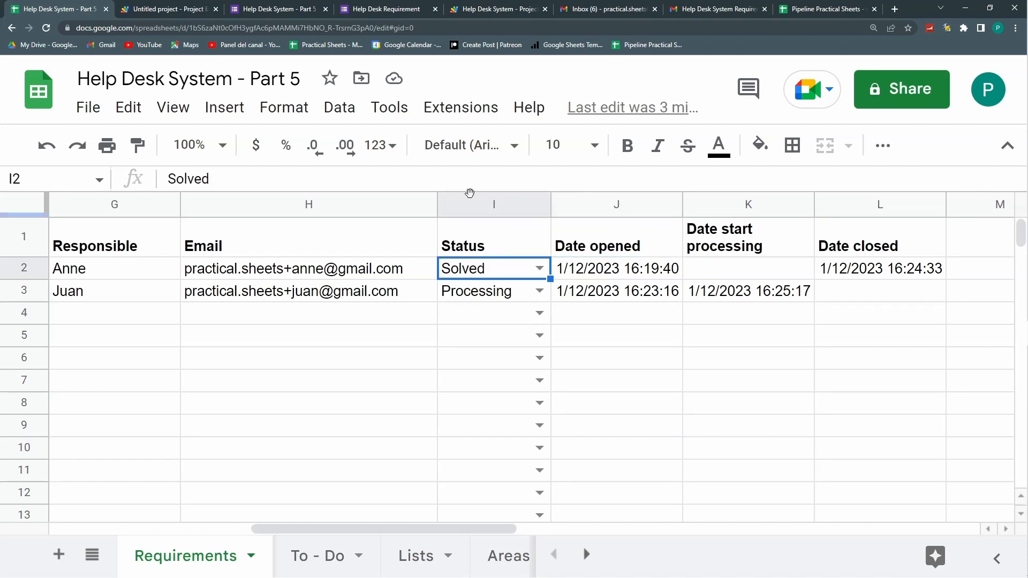
{"action": "left_click", "coordinate": [152, 12]}
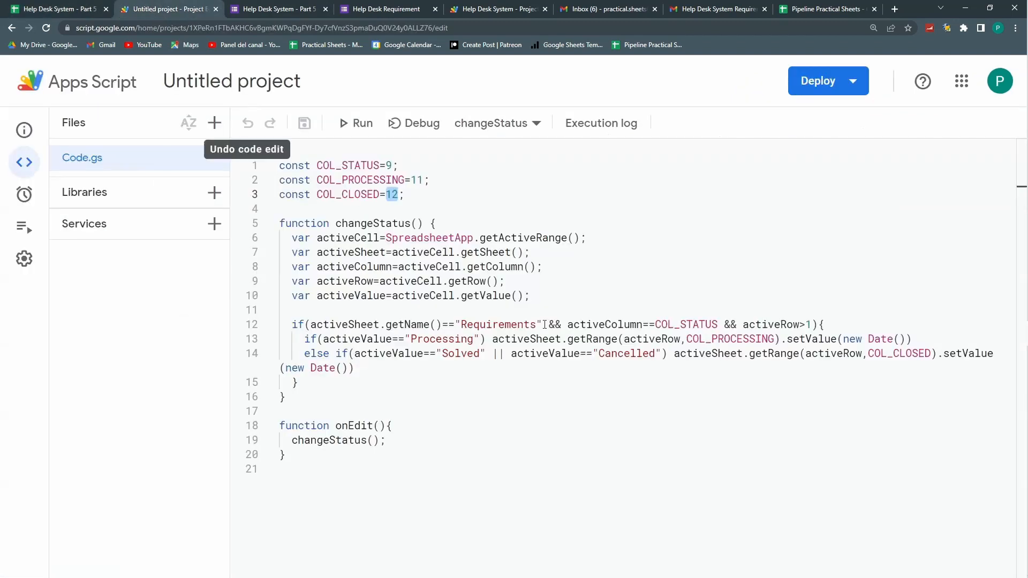
Step: Review changeStatus's Processing branch and its Solved-or-Cancelled condition on line 14
{"action": "left_click_drag", "start_coordinate": [334, 223], "coordinate": [410, 230]}
{"action": "left_click_drag", "start_coordinate": [404, 339], "coordinate": [475, 339]}
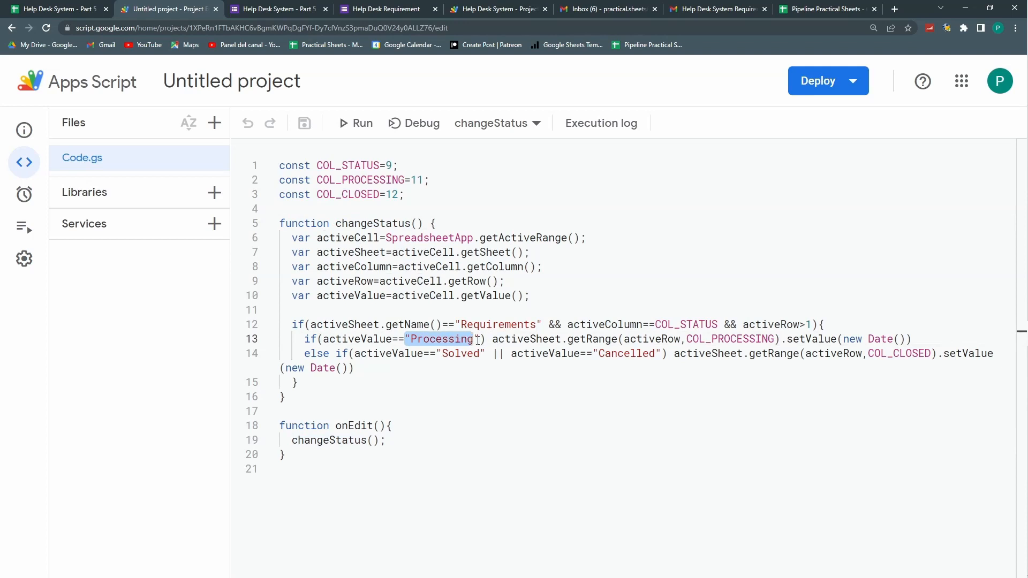
{"action": "left_click_drag", "start_coordinate": [557, 341], "coordinate": [748, 341]}
{"action": "left_click_drag", "start_coordinate": [342, 368], "coordinate": [461, 354]}
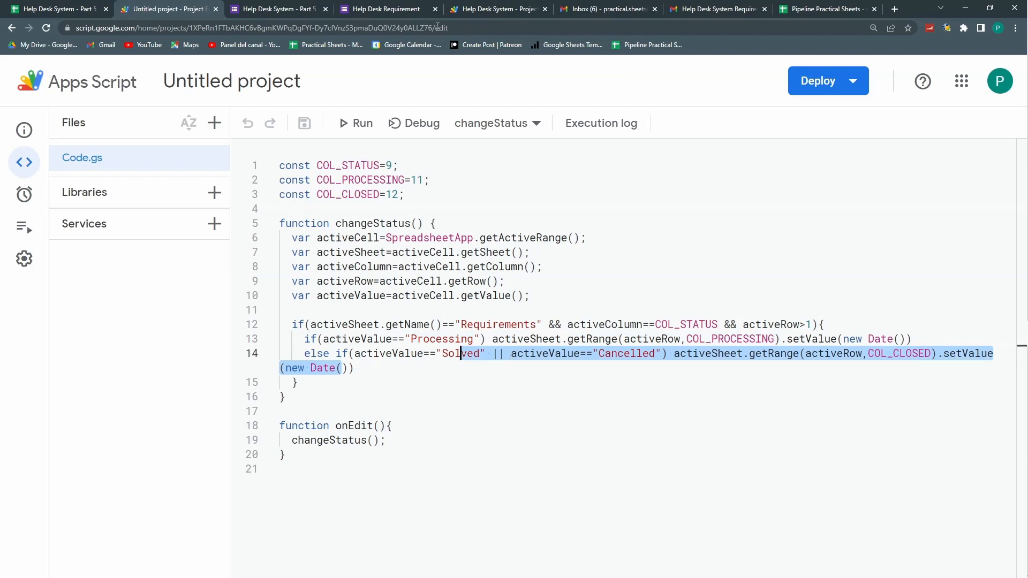
Step: Split line 14 into a Solved branch and a new Cancelled else-if that stamps the closed date
{"action": "left_click", "coordinate": [669, 356]}
{"action": "key", "text": "Left"}
{"action": "key", "text": "Left"}
{"action": "key", "text": "Left"}
{"action": "key", "text": "Left"}
{"action": "key", "text": "Left"}
{"action": "key", "text": "Left"}
{"action": "key", "text": "Left"}
{"action": "key", "text": "Left"}
{"action": "key", "text": "Left"}
{"action": "key", "text": "Left"}
{"action": "key", "text": "Left"}
{"action": "key", "text": "Left"}
{"action": "key", "text": "Left"}
{"action": "key", "text": "Left"}
{"action": "key", "text": "Left"}
{"action": "key", "text": "Left"}
{"action": "key", "text": "Left"}
{"action": "key", "text": "Left"}
{"action": "key", "text": "Left"}
{"action": "key", "text": "Left"}
{"action": "key", "text": "Left"}
{"action": "key", "text": "Left"}
{"action": "key", "text": "BackSpace"}
{"action": "key", "text": "BackSpace"}
{"action": "key", "text": "BackSpace"}
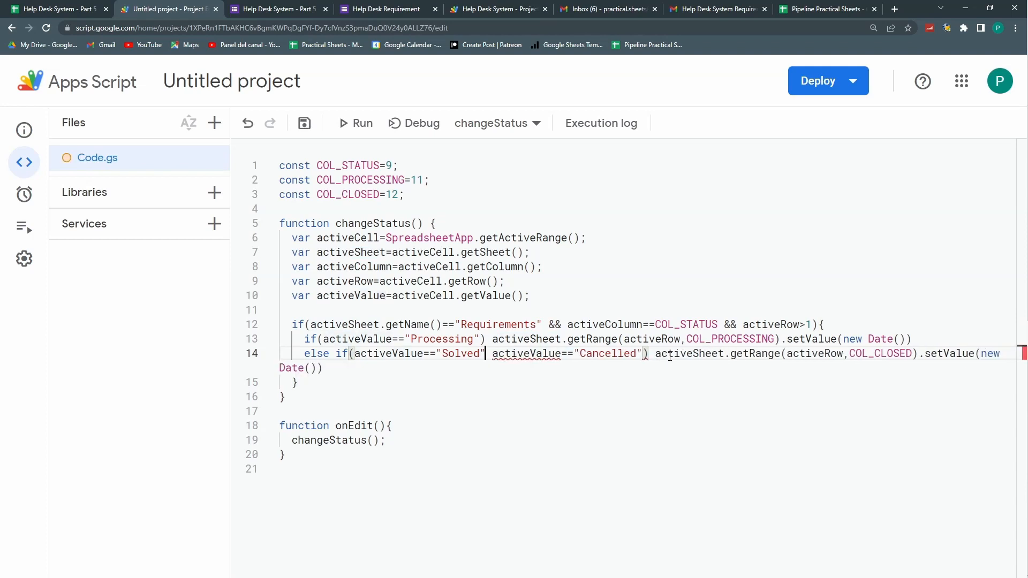
{"action": "type", "text": ")"}
{"action": "key", "text": "Right"}
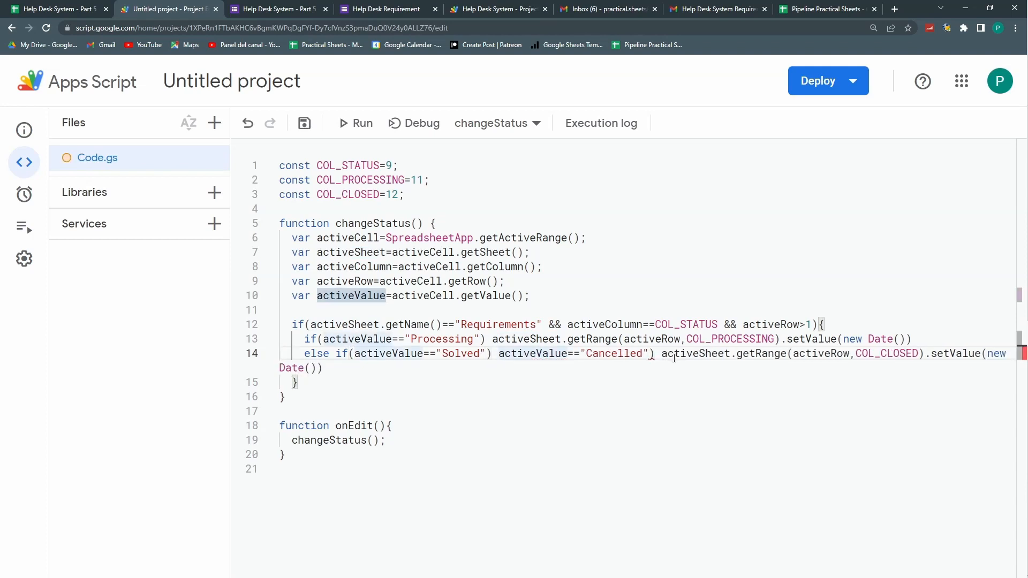
{"action": "left_click_drag", "start_coordinate": [658, 358], "coordinate": [499, 354]}
{"action": "key", "text": "Down"}
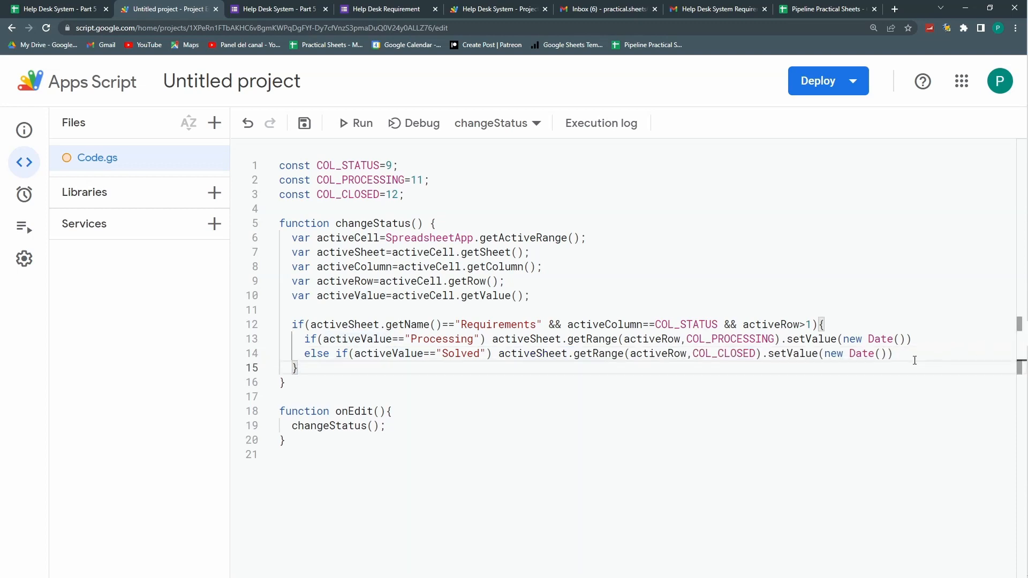
{"action": "key", "text": "Return"}
{"action": "type", "text": "else if (activeValue==\"Cancelled\")"}
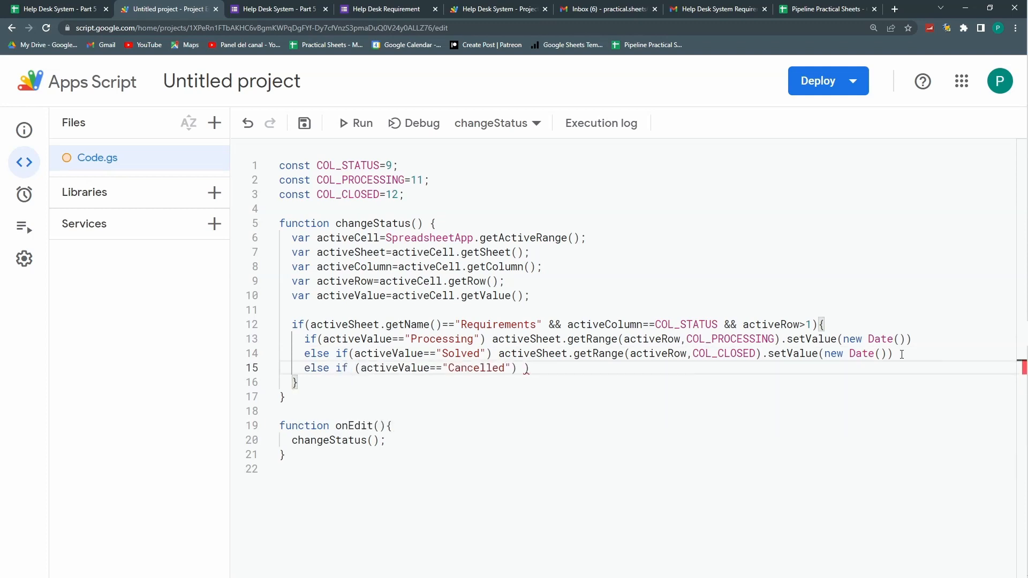
{"action": "left_click_drag", "start_coordinate": [904, 354], "coordinate": [497, 358]}
{"action": "key", "text": "ctrl+c"}
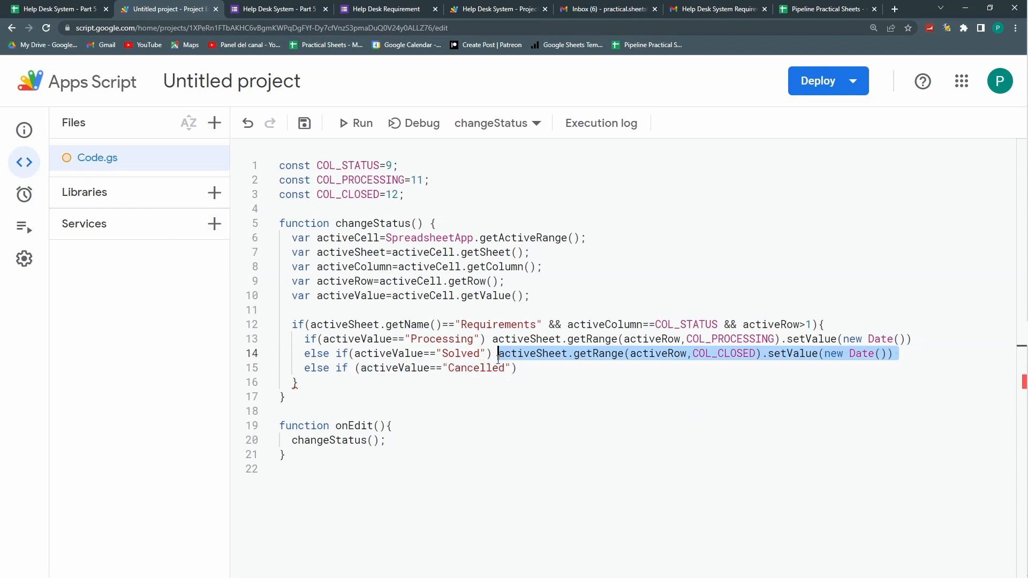
{"action": "left_click", "coordinate": [542, 372]}
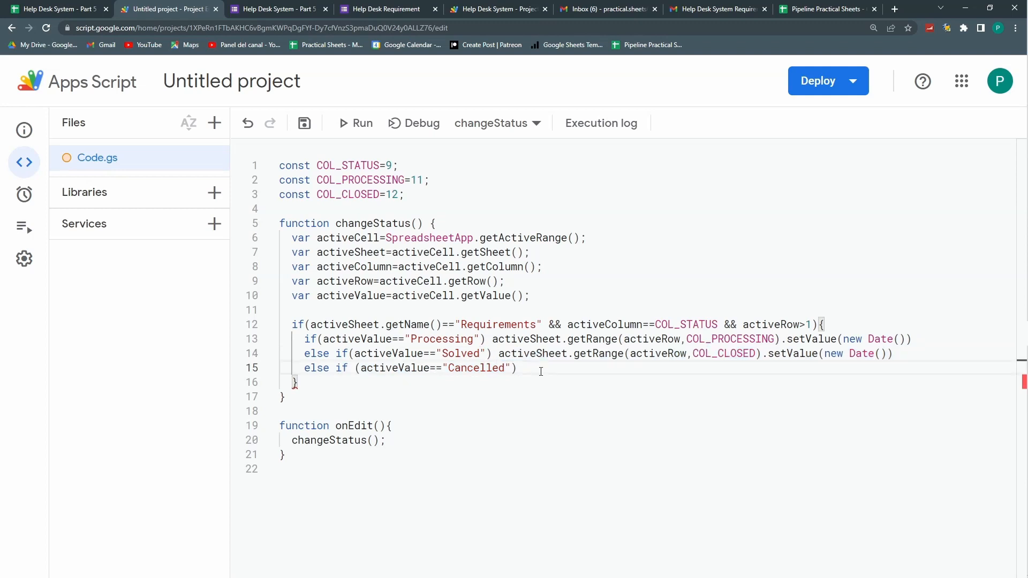
{"action": "key", "text": "ctrl+v"}
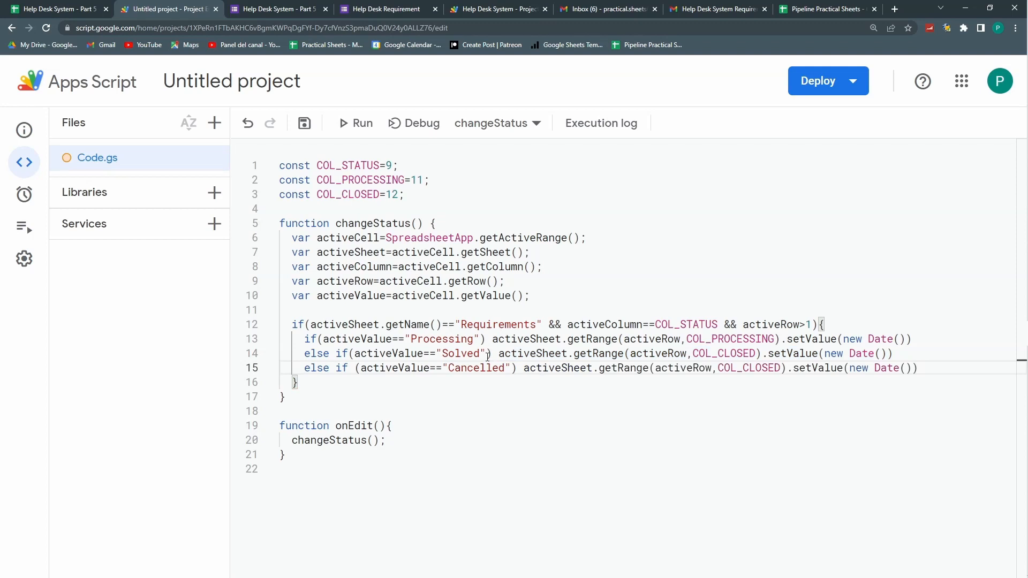
Step: Wrap the Solved branch's setValue(new Date()) call in braces and auto-format the script
{"action": "left_click", "coordinate": [492, 354]}
{"action": "left_click", "coordinate": [492, 354]}
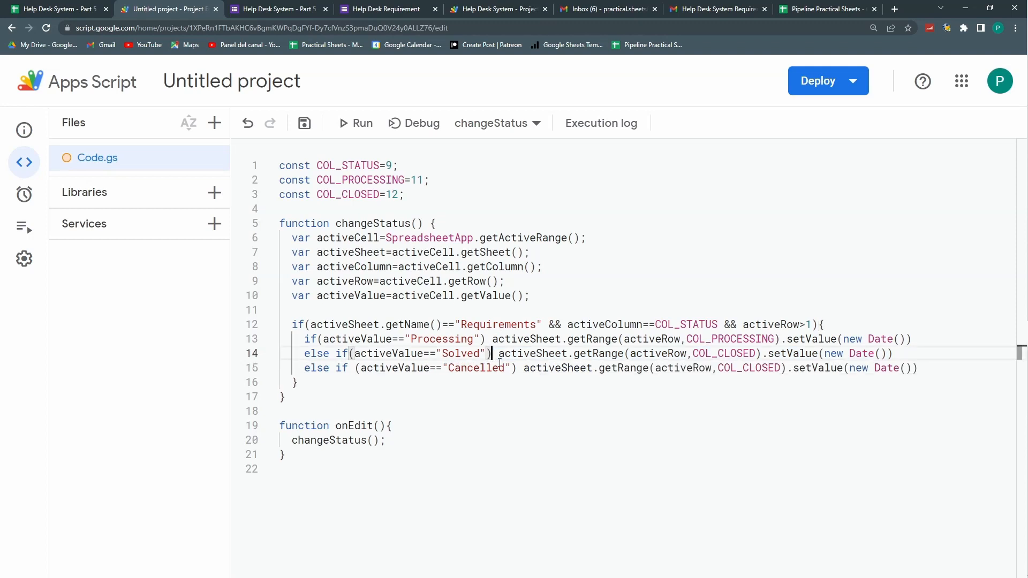
{"action": "type", "text": "{"}
{"action": "type", "text": "}"}
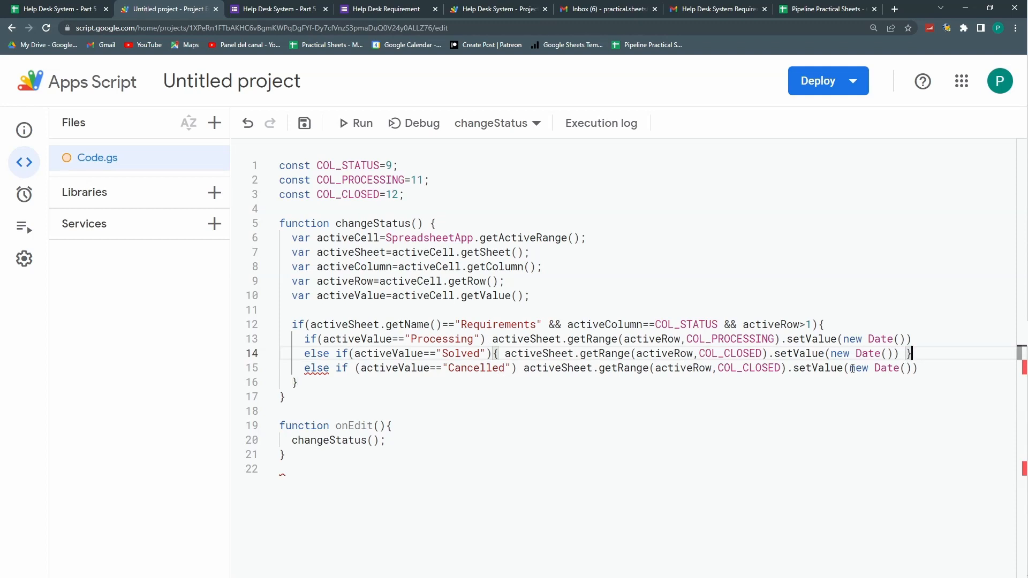
{"action": "left_click", "coordinate": [505, 353]}
{"action": "key", "text": "Return"}
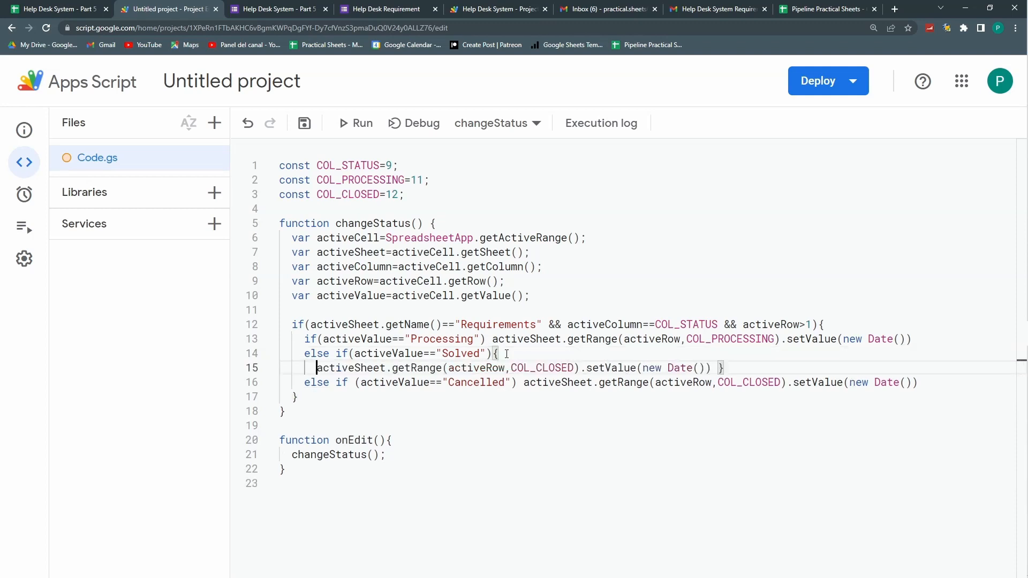
{"action": "left_click", "coordinate": [717, 368]}
{"action": "key", "text": "Return"}
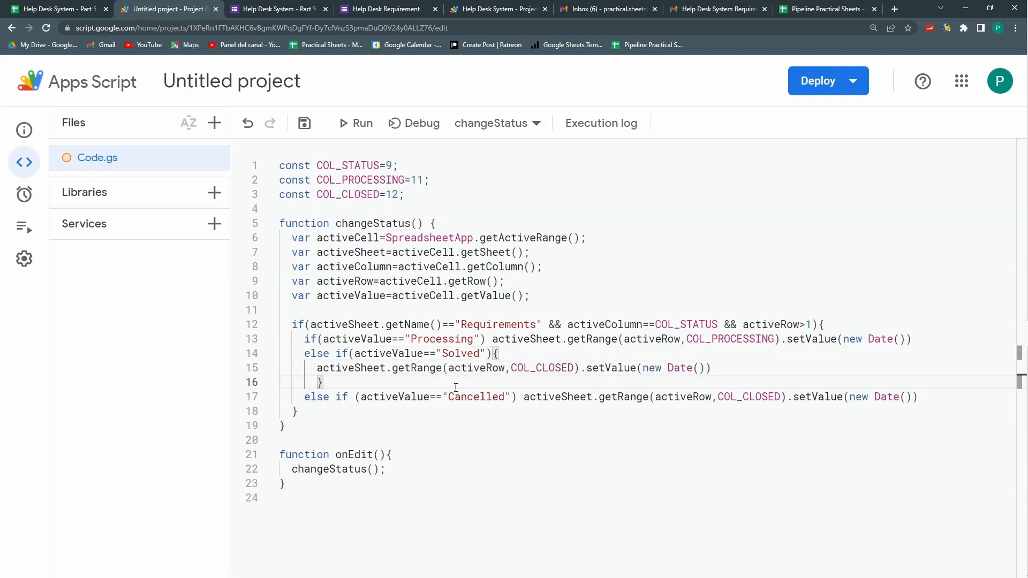
{"action": "right_click", "coordinate": [413, 368]}
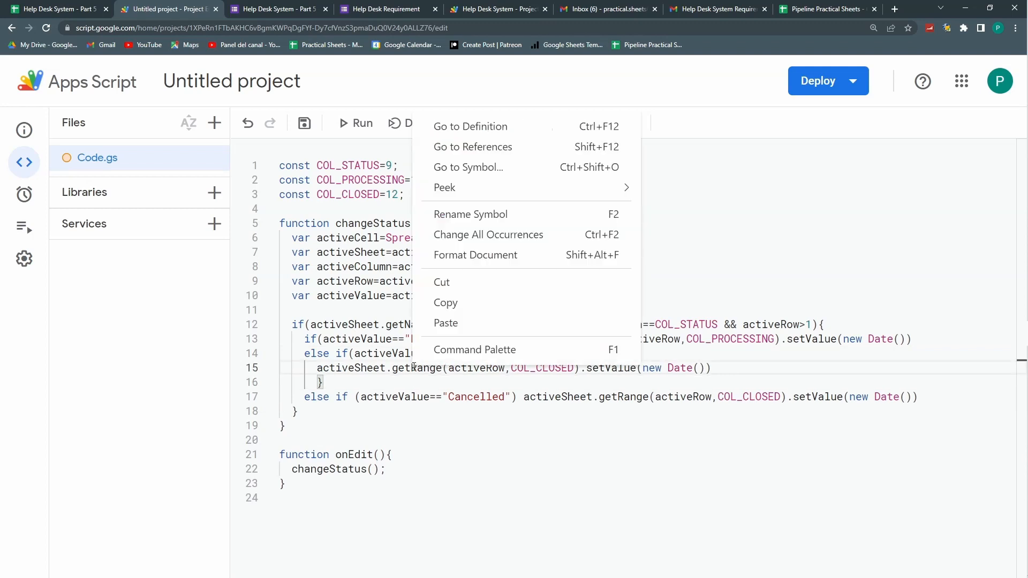
{"action": "left_click", "coordinate": [476, 255]}
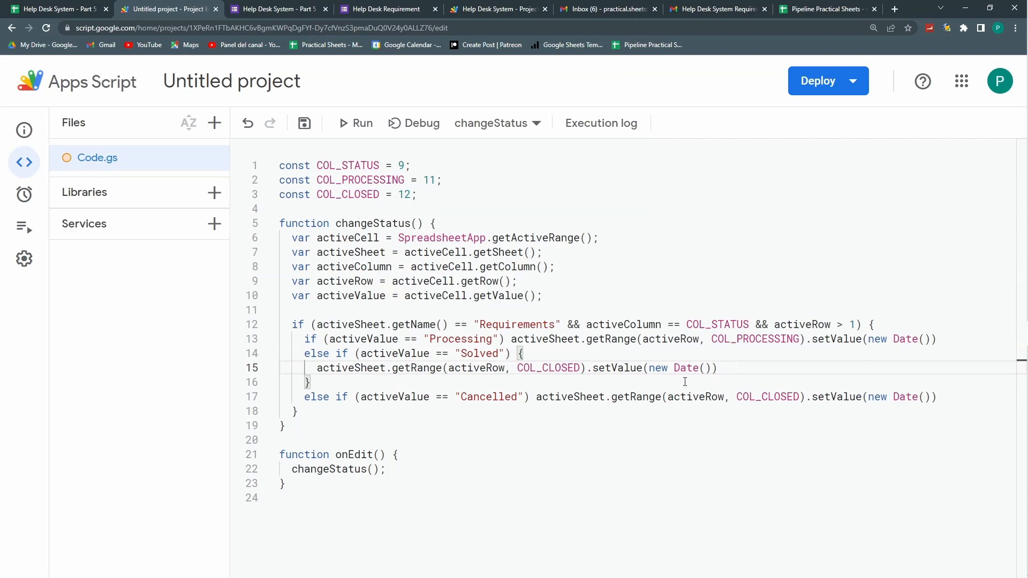
Step: Add a GmailApp.sendEmail( call on a new line inside the Solved branch
{"action": "key", "text": "Return"}
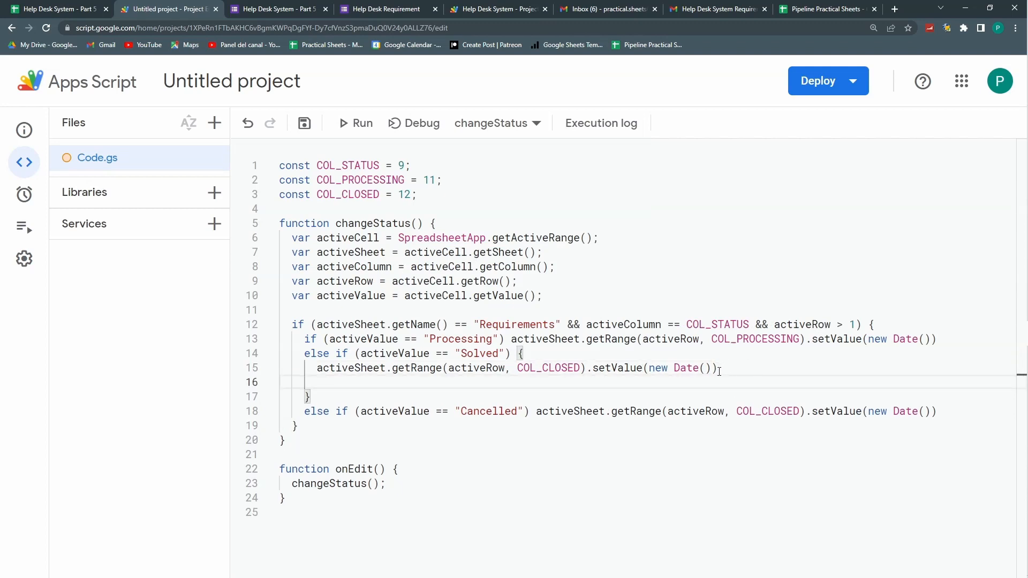
{"action": "type", "text": "Gmail"}
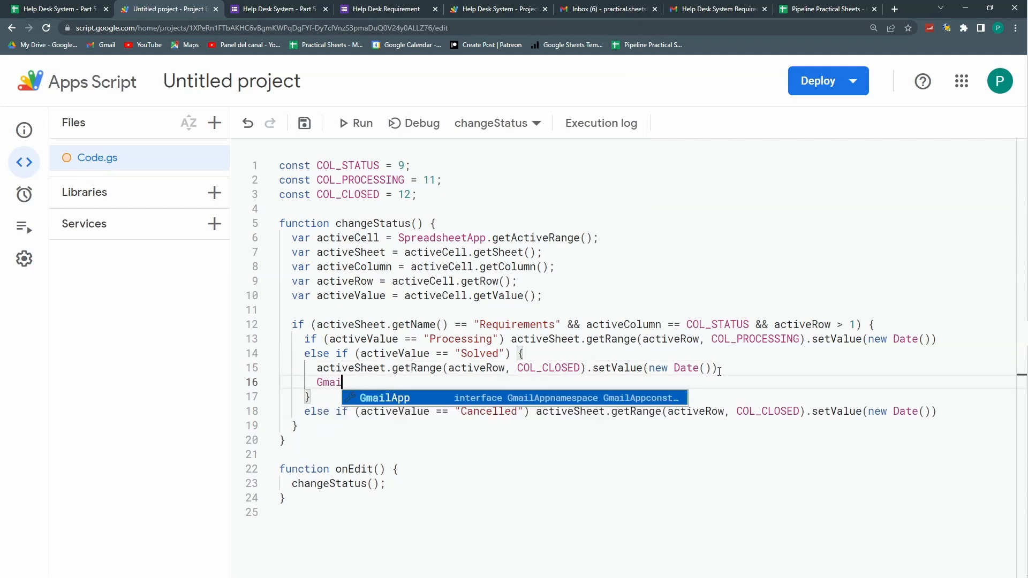
{"action": "key", "text": "Return"}
{"action": "type", "text": ".sen"}
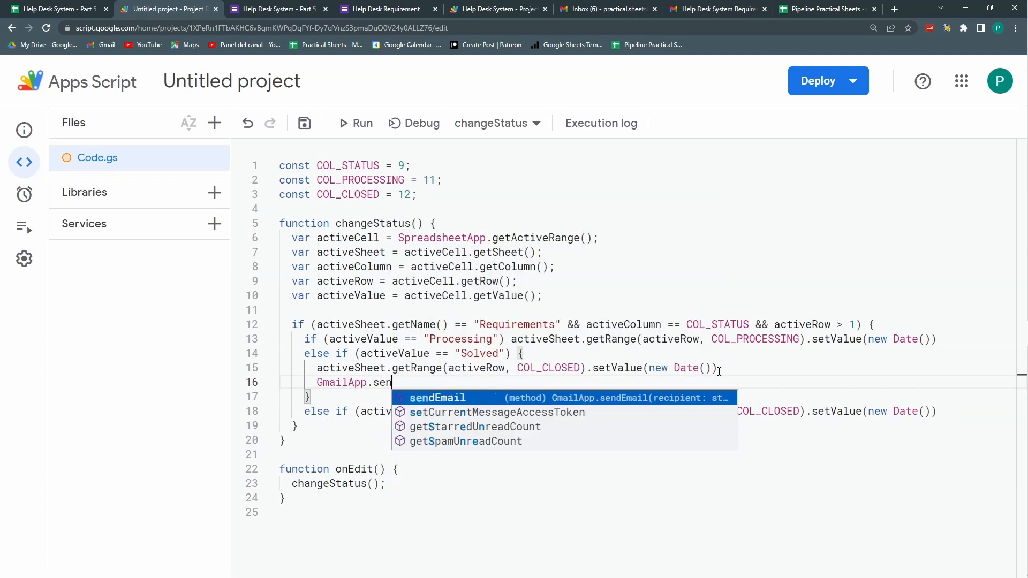
{"action": "key", "text": "Return"}
{"action": "type", "text": "("}
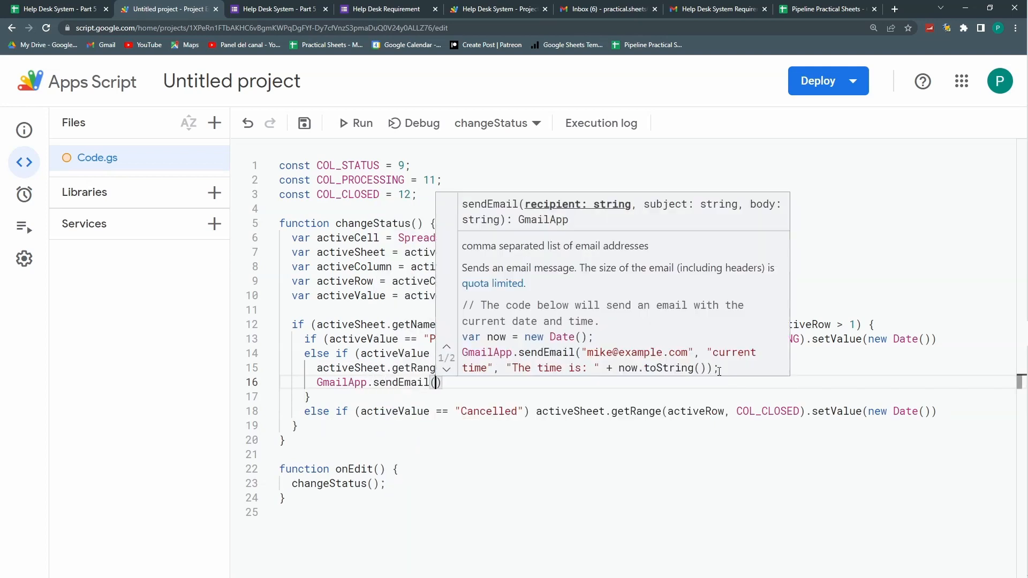
{"action": "left_click", "coordinate": [386, 324]}
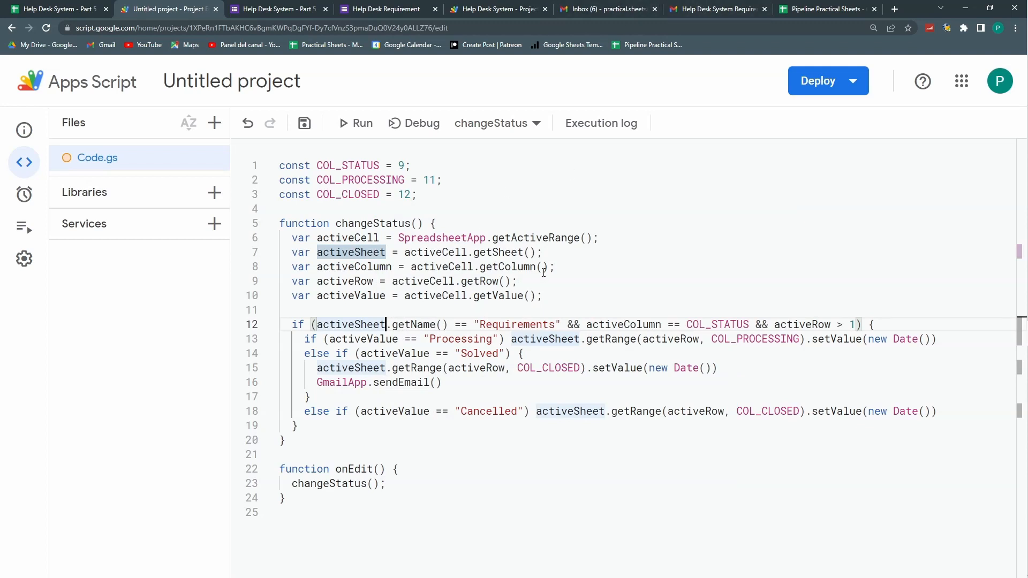
Step: Declare 'var email=activeSheet.getRange(' below line 10's variable declarations
{"action": "left_click", "coordinate": [558, 290]}
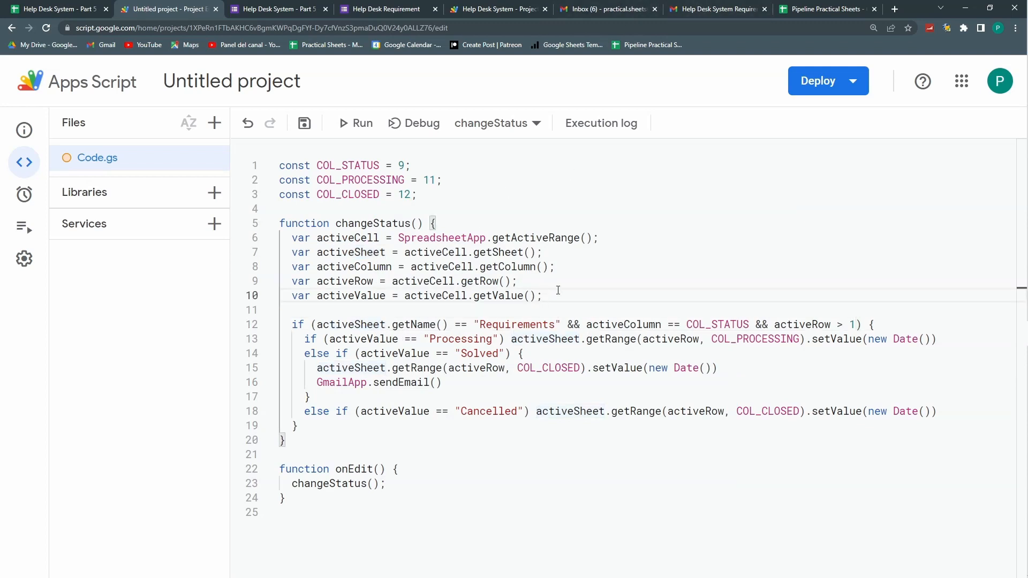
{"action": "key", "text": "Return"}
{"action": "key", "text": "Return"}
{"action": "type", "text": "var e"}
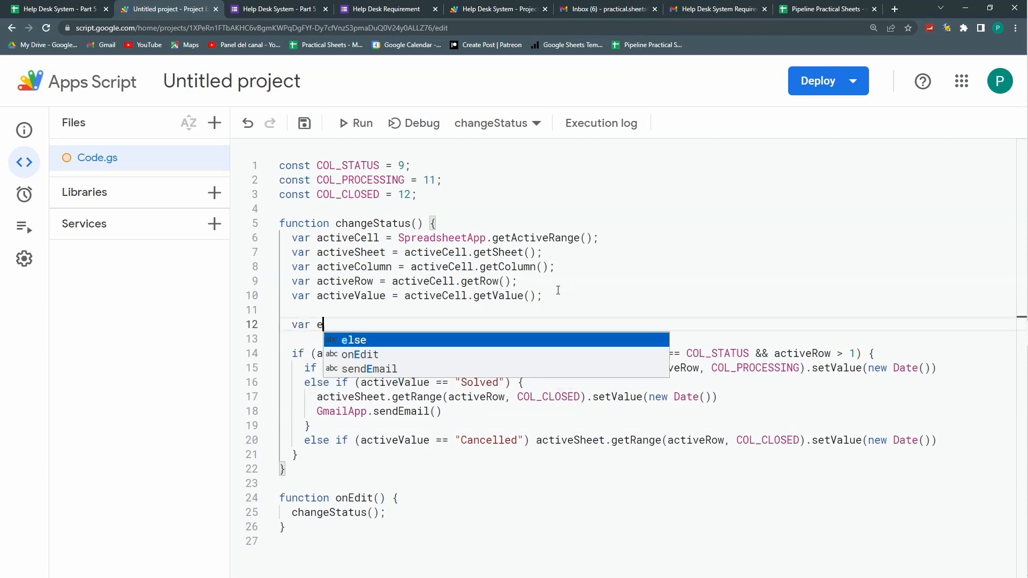
{"action": "type", "text": "mail"}
{"action": "key", "text": "Escape"}
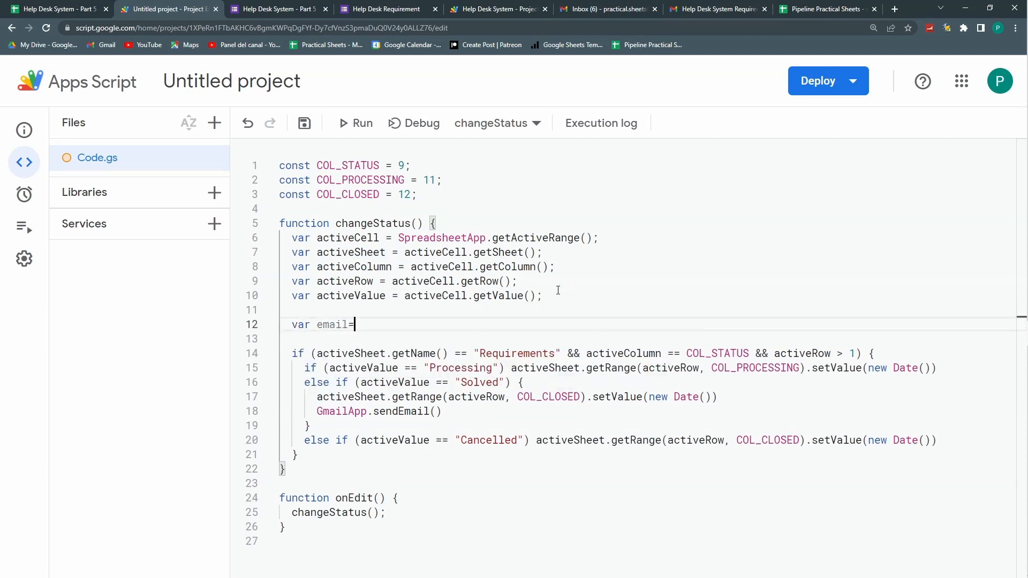
{"action": "type", "text": "=activeSheet.getRa"}
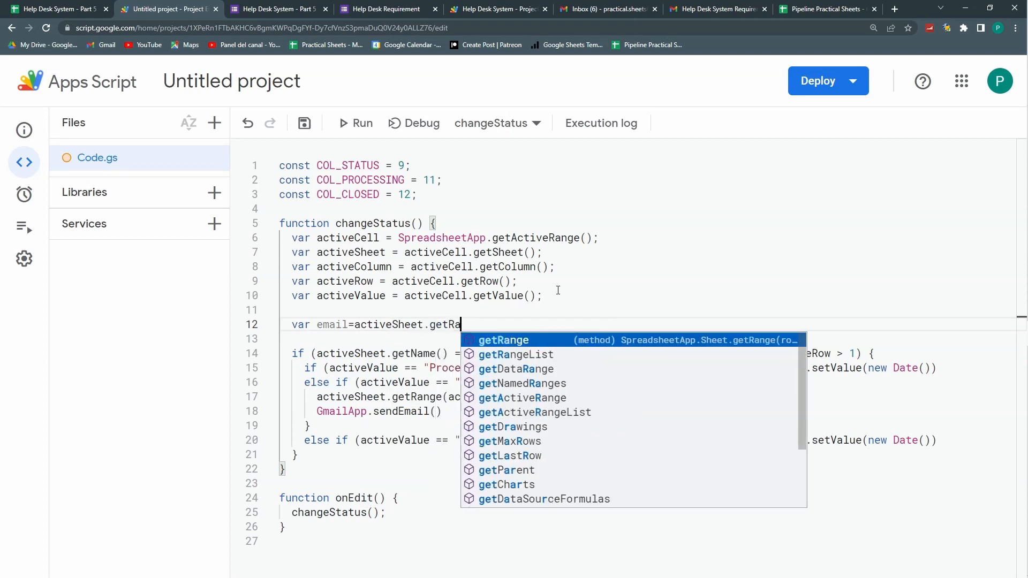
{"action": "type", "text": "nge("}
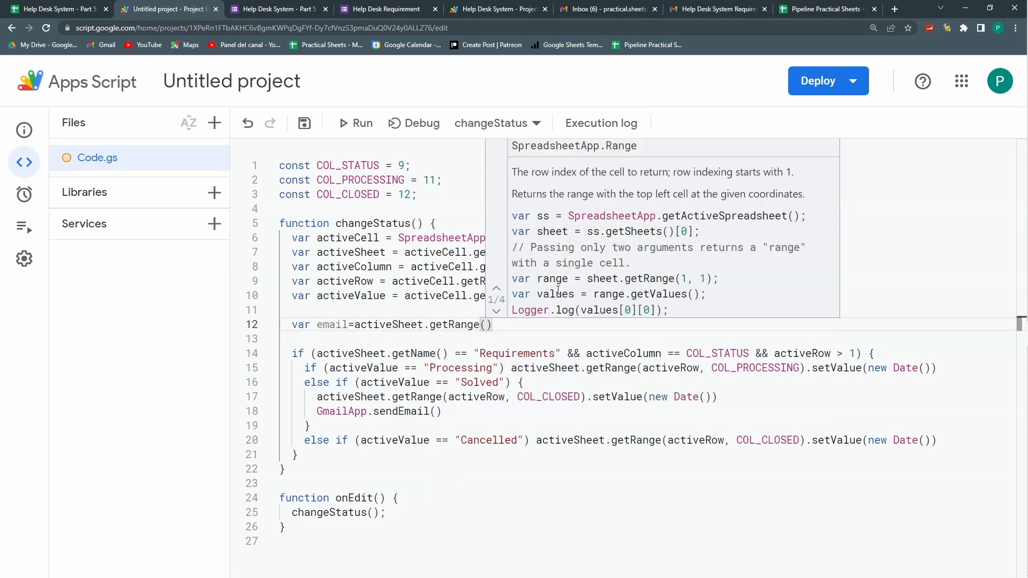
{"action": "left_click", "coordinate": [83, 8]}
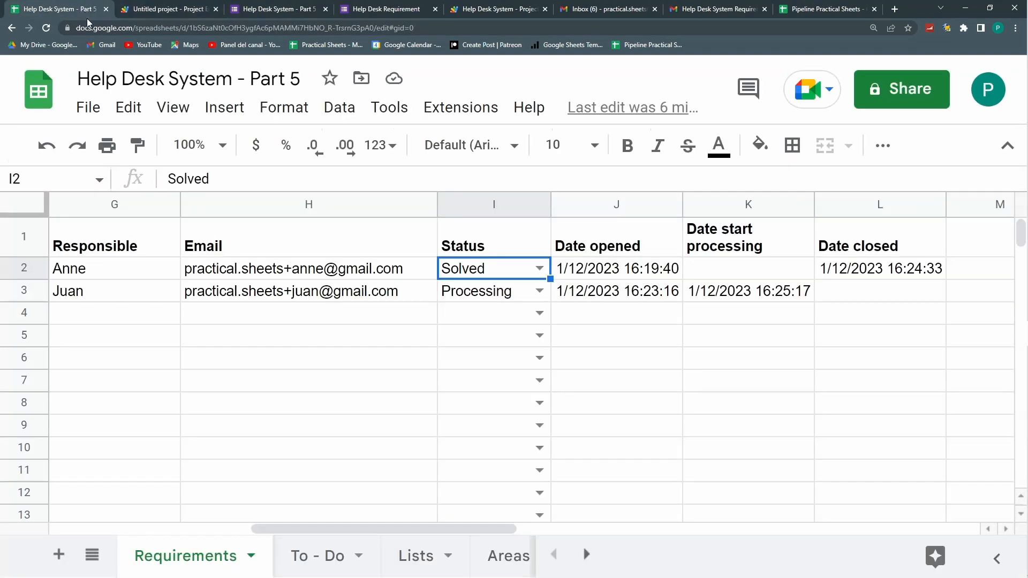
Step: Inspect H2 and row 2, then select headers A1 through H1 to locate the email column
{"action": "left_click", "coordinate": [353, 272]}
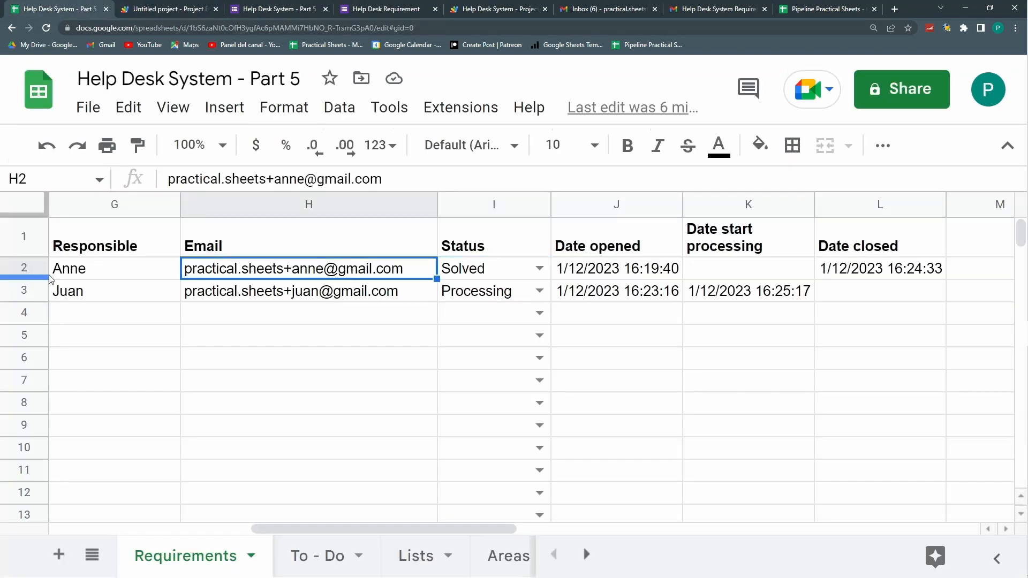
{"action": "left_click", "coordinate": [29, 267]}
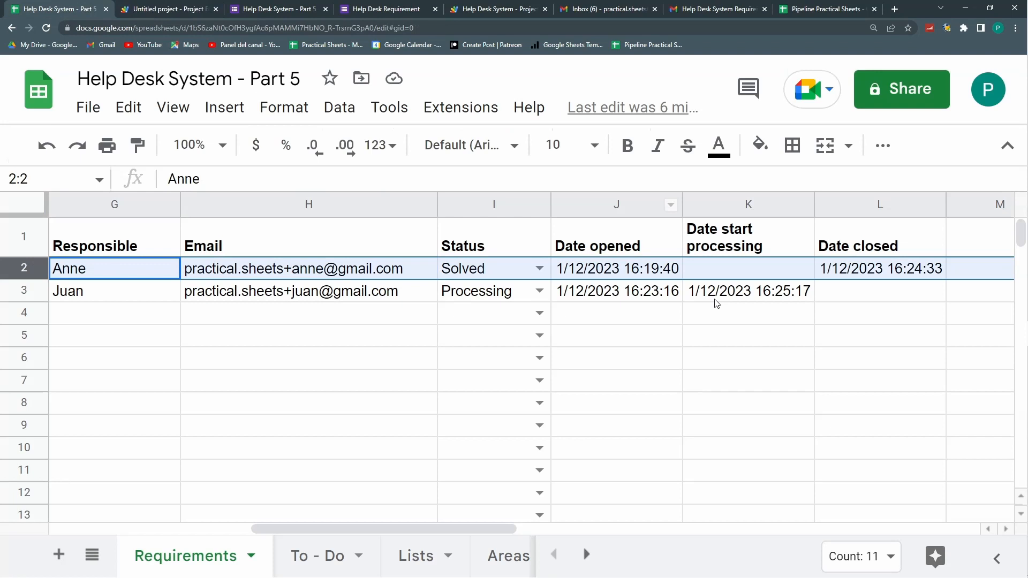
{"action": "left_click", "coordinate": [304, 272]}
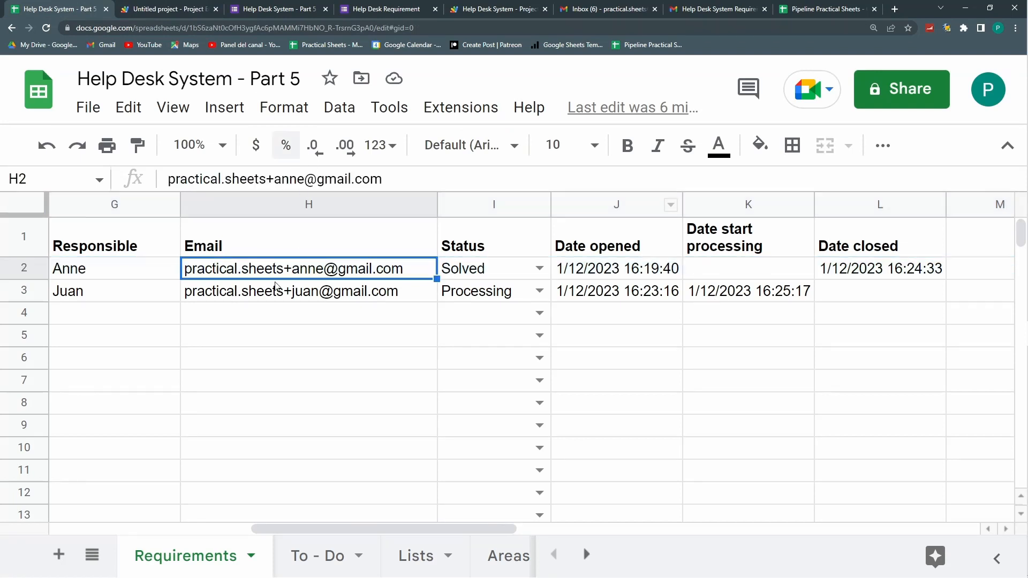
{"action": "key", "text": "Left"}
{"action": "key", "text": "Left"}
{"action": "key", "text": "Left"}
{"action": "key", "text": "Left"}
{"action": "key", "text": "Left"}
{"action": "key", "text": "Left"}
{"action": "key", "text": "Left"}
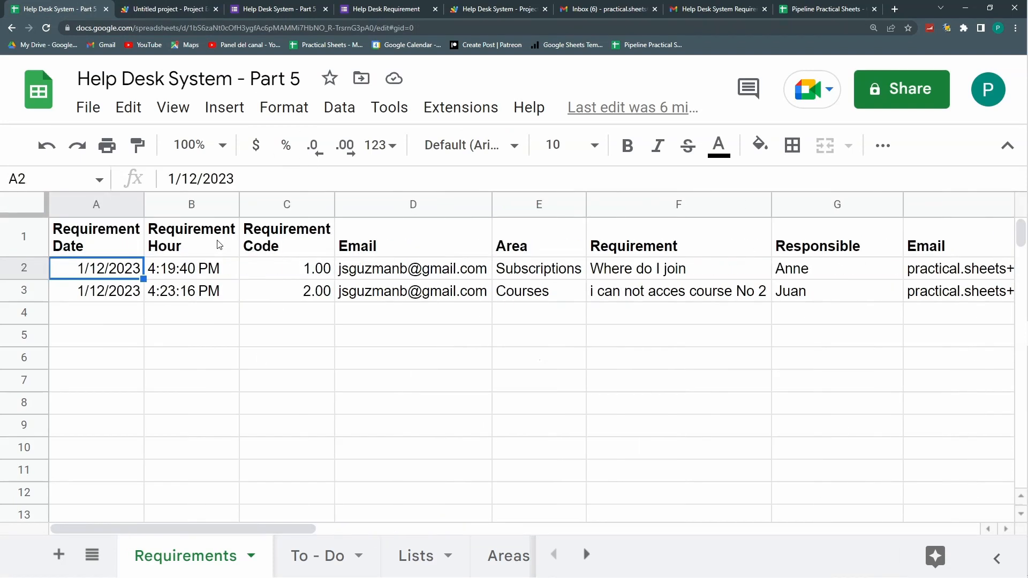
{"action": "key", "text": "Up"}
{"action": "key", "text": "shift+Right"}
{"action": "key", "text": "shift+Right"}
{"action": "key", "text": "shift+Right"}
{"action": "key", "text": "shift+Right"}
{"action": "key", "text": "shift+Right"}
{"action": "key", "text": "shift+Right"}
{"action": "key", "text": "shift+Right"}
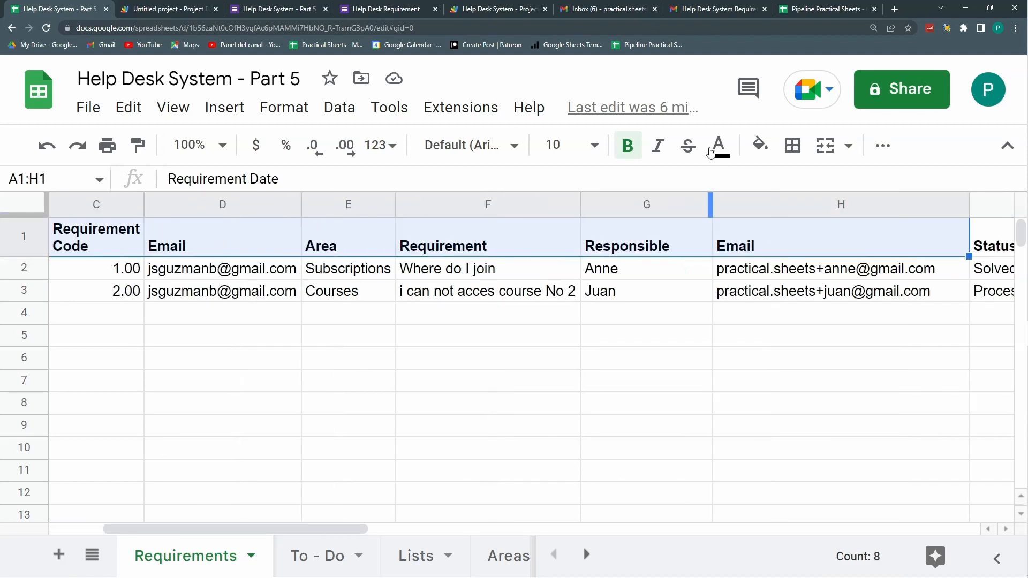
{"action": "left_click", "coordinate": [154, 8]}
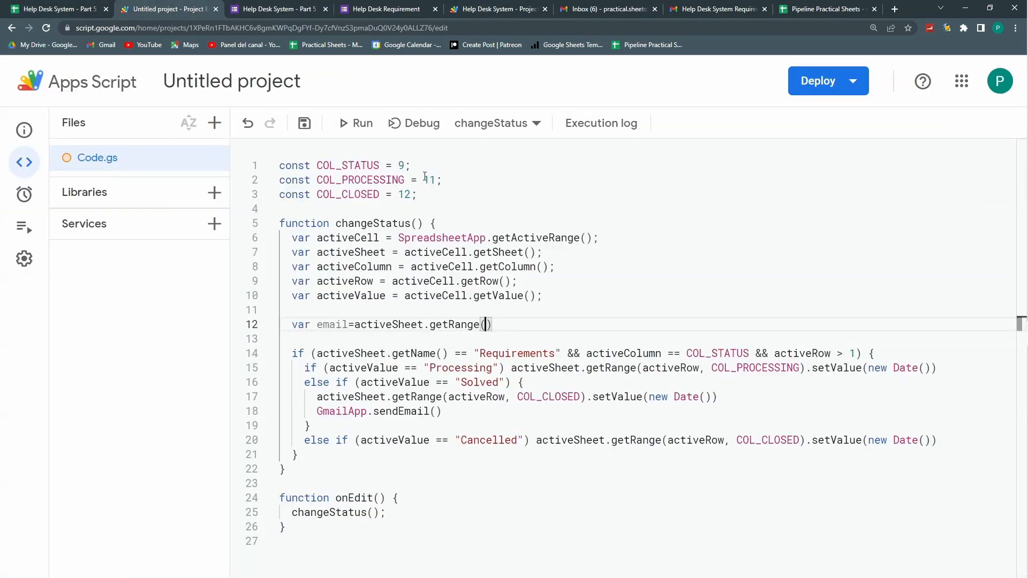
Step: Duplicate the line-1 constant declaration as a new COL_EMAIL = 8 constant
{"action": "left_click_drag", "start_coordinate": [411, 166], "coordinate": [280, 165]}
{"action": "key", "text": "ctrl+c"}
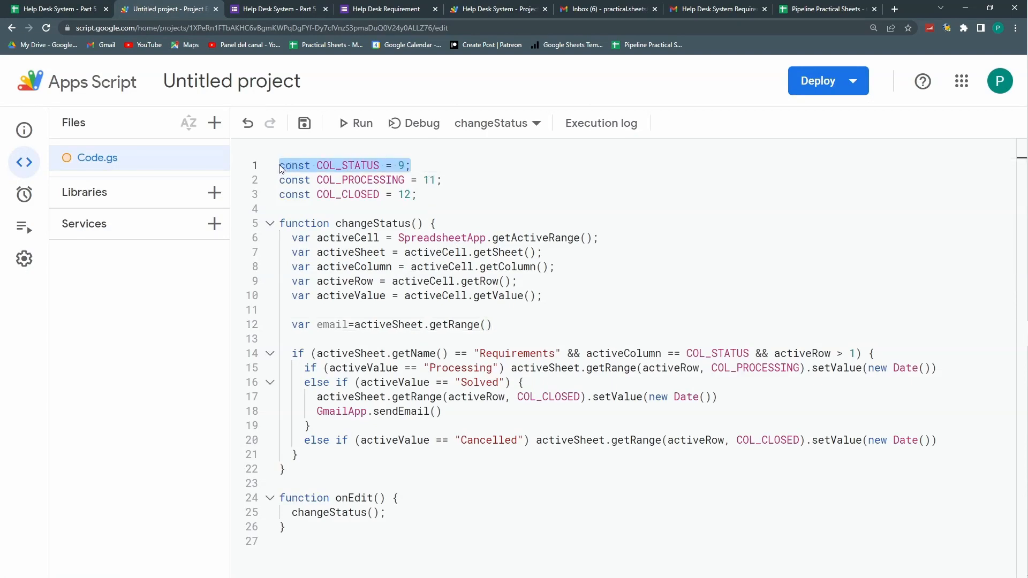
{"action": "left_click", "coordinate": [280, 165]}
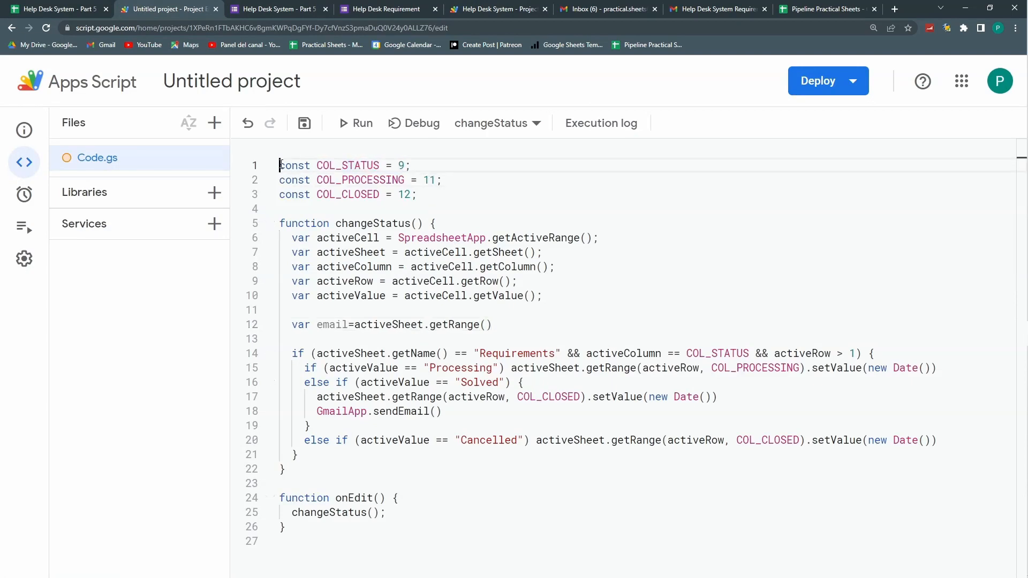
{"action": "key", "text": "Return"}
{"action": "key", "text": "ctrl+v"}
{"action": "key", "text": "Left"}
{"action": "key", "text": "Left"}
{"action": "key", "text": "Left"}
{"action": "key", "text": "Left"}
{"action": "key", "text": "Left"}
{"action": "key", "text": "BackSpace"}
{"action": "key", "text": "BackSpace"}
{"action": "key", "text": "BackSpace"}
{"action": "key", "text": "BackSpace"}
{"action": "key", "text": "BackSpace"}
{"action": "key", "text": "BackSpace"}
{"action": "type", "text": "EMAIL"}
{"action": "key", "text": "Right"}
{"action": "key", "text": "Right"}
{"action": "key", "text": "Right"}
{"action": "key", "text": "Right"}
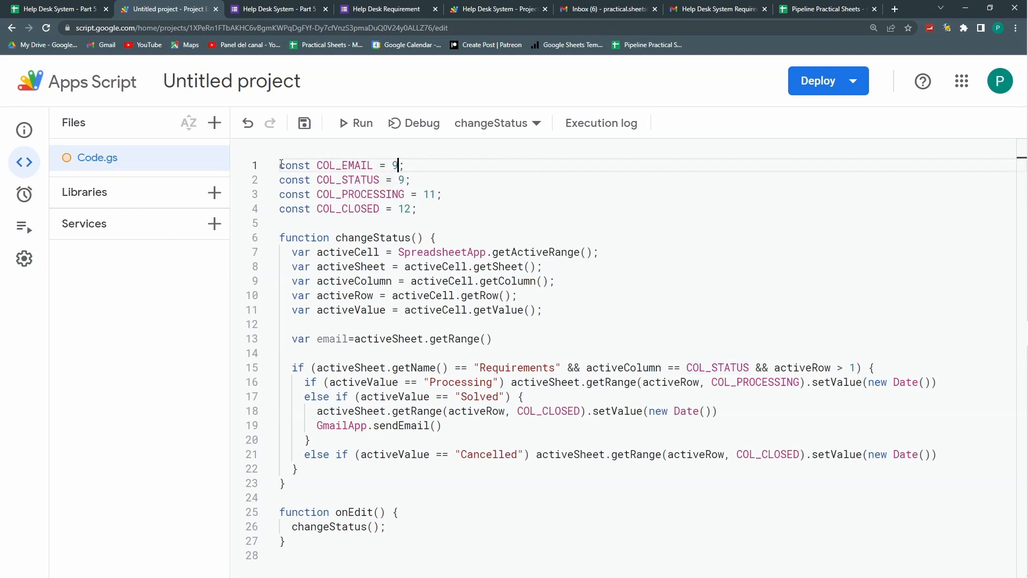
Step: Make the email variable read getRange(activeRow, COL_EMAIL).getValue()
{"action": "left_click", "coordinate": [488, 338]}
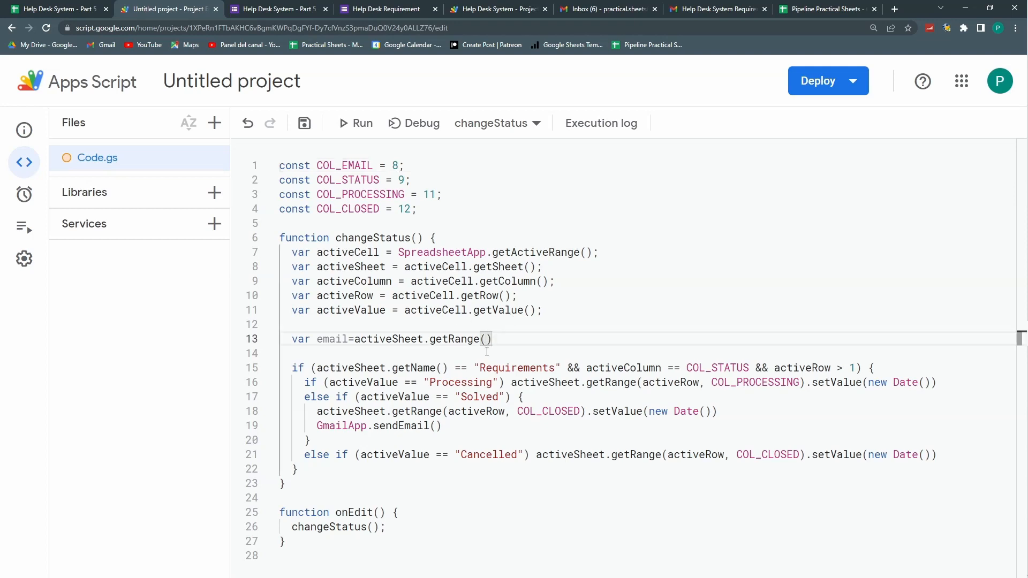
{"action": "type", "text": "ACTI"}
{"action": "key", "text": "Up"}
{"action": "key", "text": "Return"}
{"action": "type", "text": ",COL"}
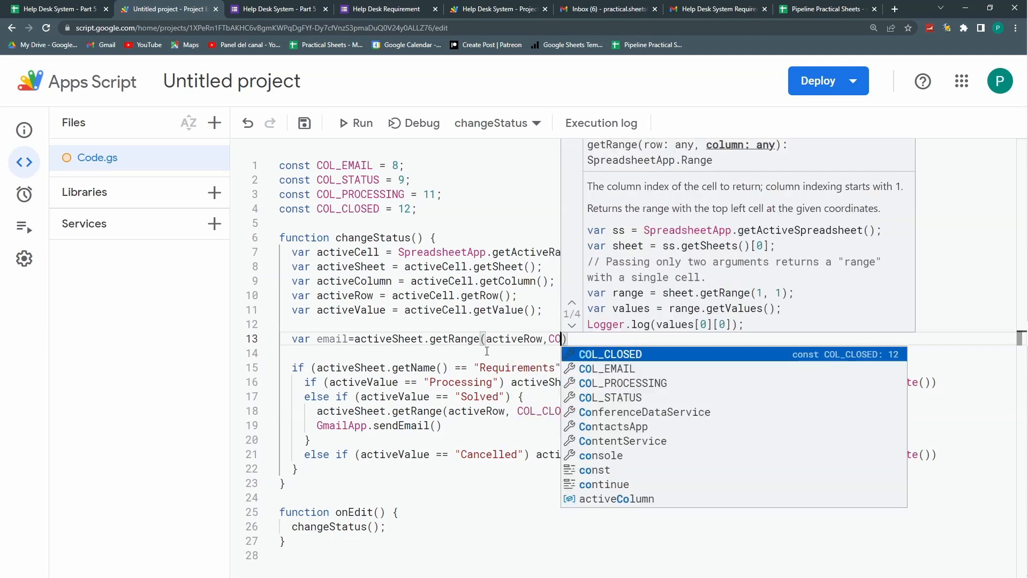
{"action": "key", "text": "Down"}
{"action": "key", "text": "Return"}
{"action": "key", "text": "Right"}
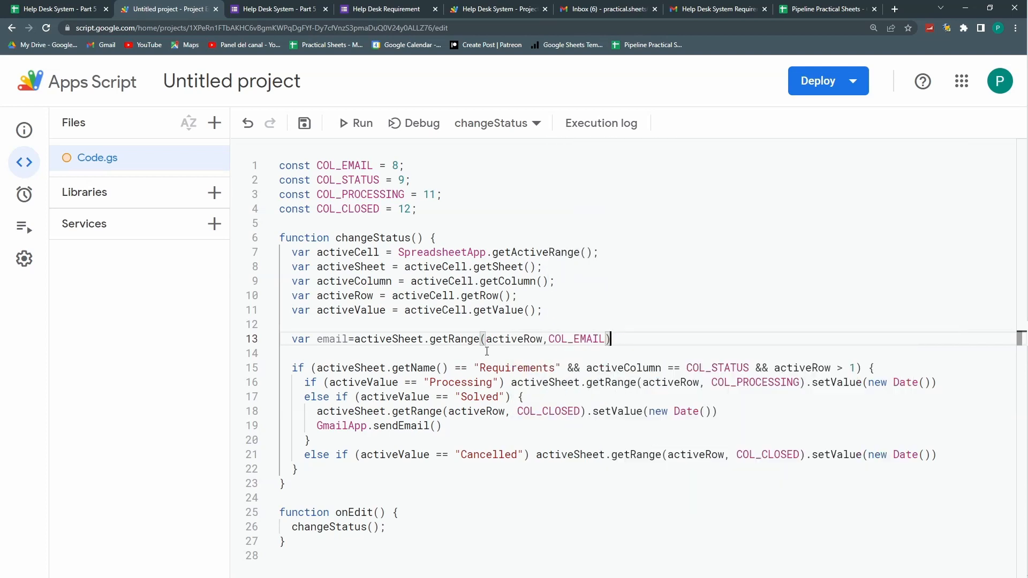
{"action": "type", "text": ".getV"}
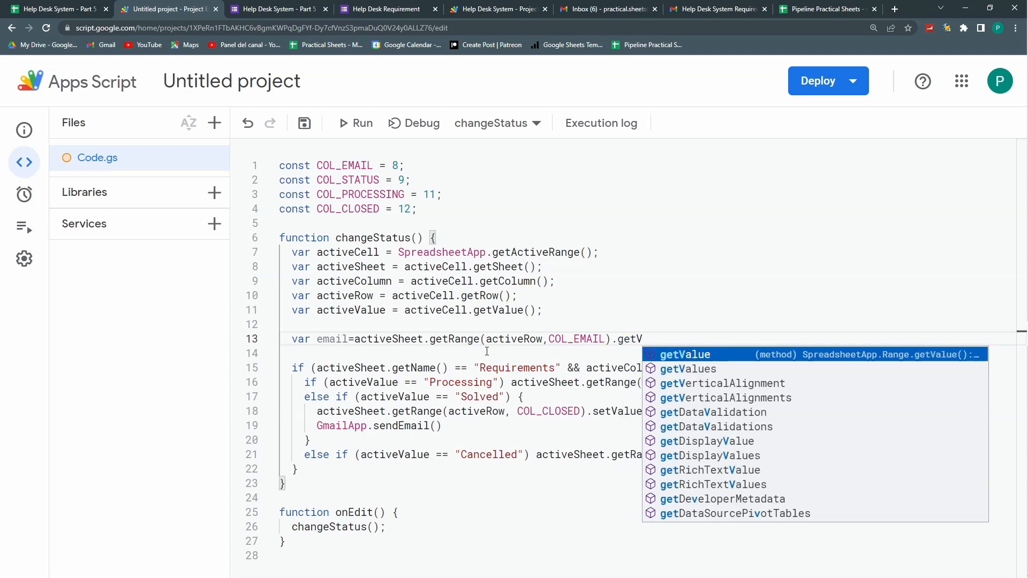
{"action": "key", "text": "Return"}
{"action": "type", "text": "()"}
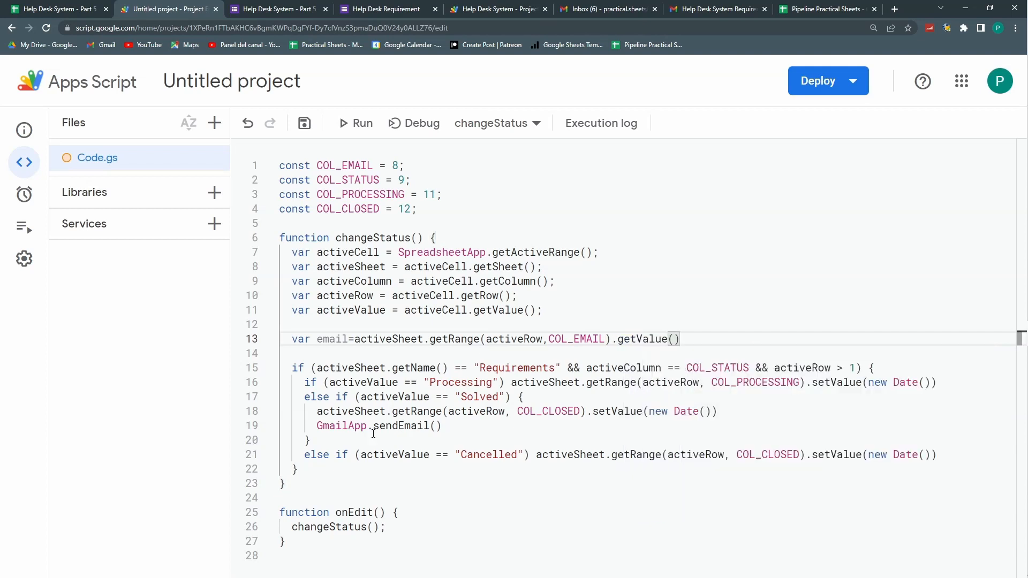
Step: Pass email and an empty subject string to sendEmail, then return to the spreadsheet
{"action": "left_click", "coordinate": [436, 427]}
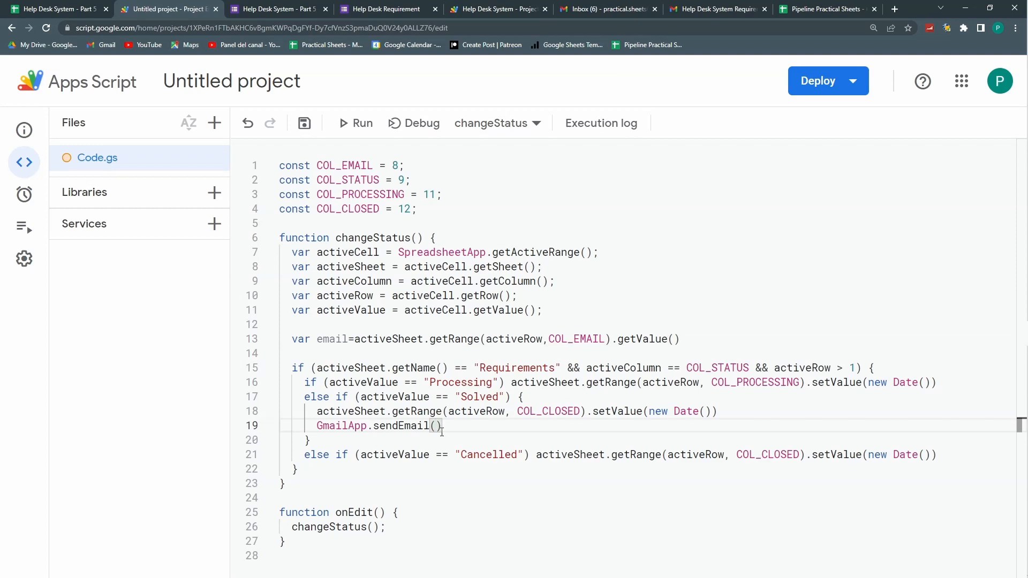
{"action": "type", "text": "email,\""}
{"action": "left_click_drag", "start_coordinate": [348, 340], "coordinate": [550, 340]}
{"action": "left_click", "coordinate": [567, 340]}
{"action": "key", "text": "ctrl+shift+Tab"}
Step: After checking the requester email in D2, rename COL_EMAIL to COL_USER_EMAIL throughout the code
{"action": "key", "text": "Right"}
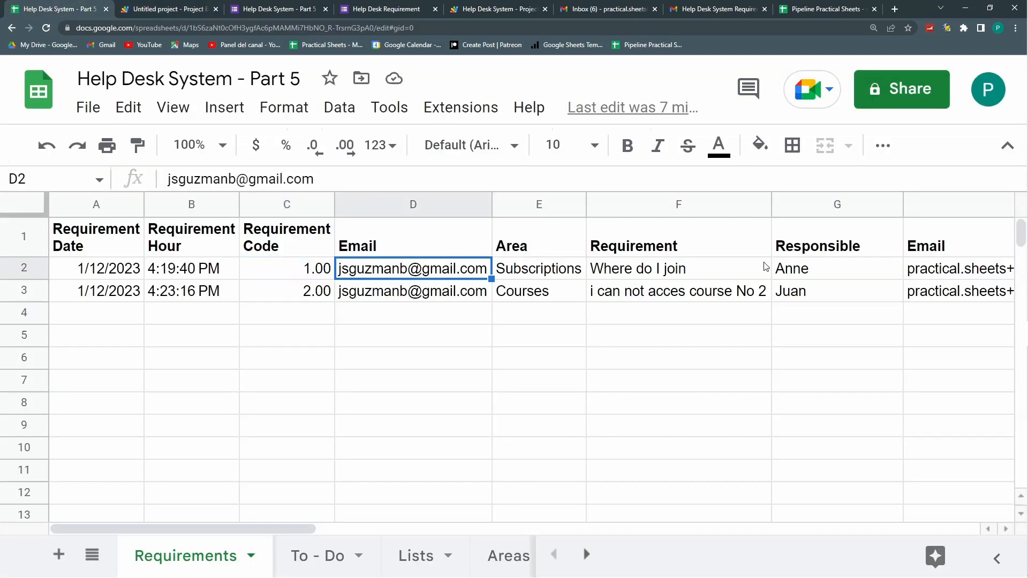
{"action": "left_click", "coordinate": [180, 8]}
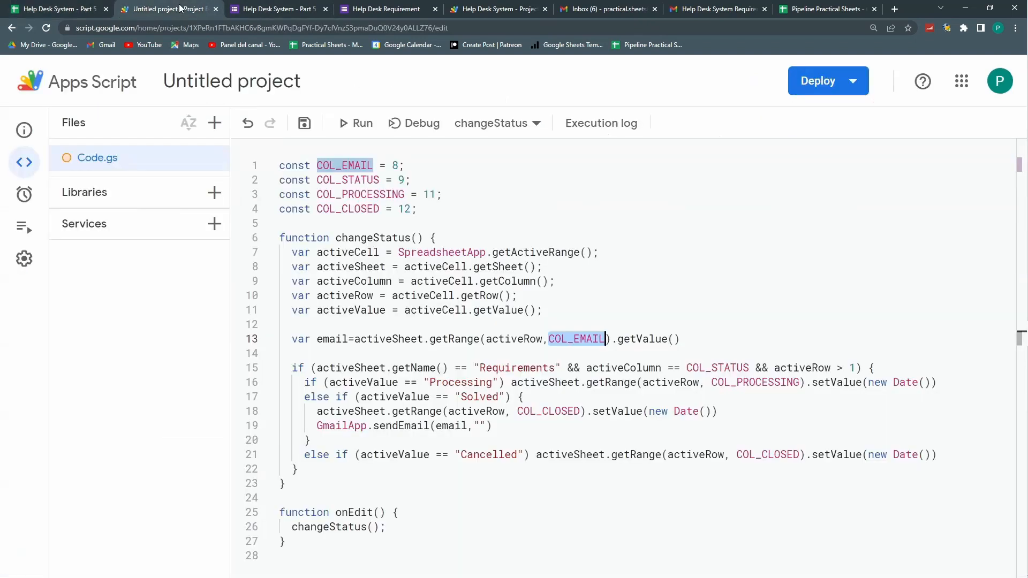
{"action": "left_click", "coordinate": [398, 166]}
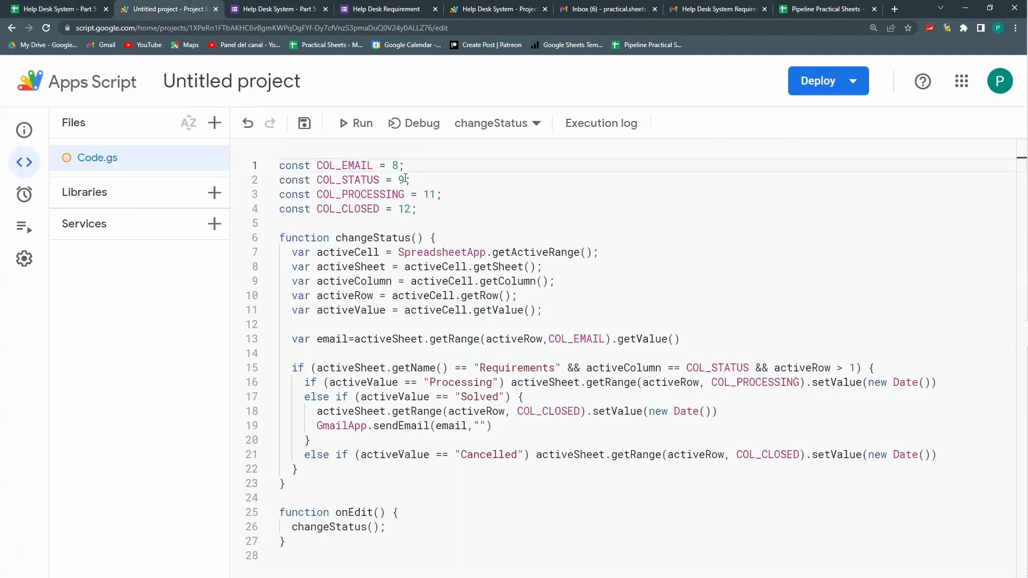
{"action": "left_click", "coordinate": [343, 165]}
{"action": "left_click_drag", "start_coordinate": [374, 165], "coordinate": [318, 166]}
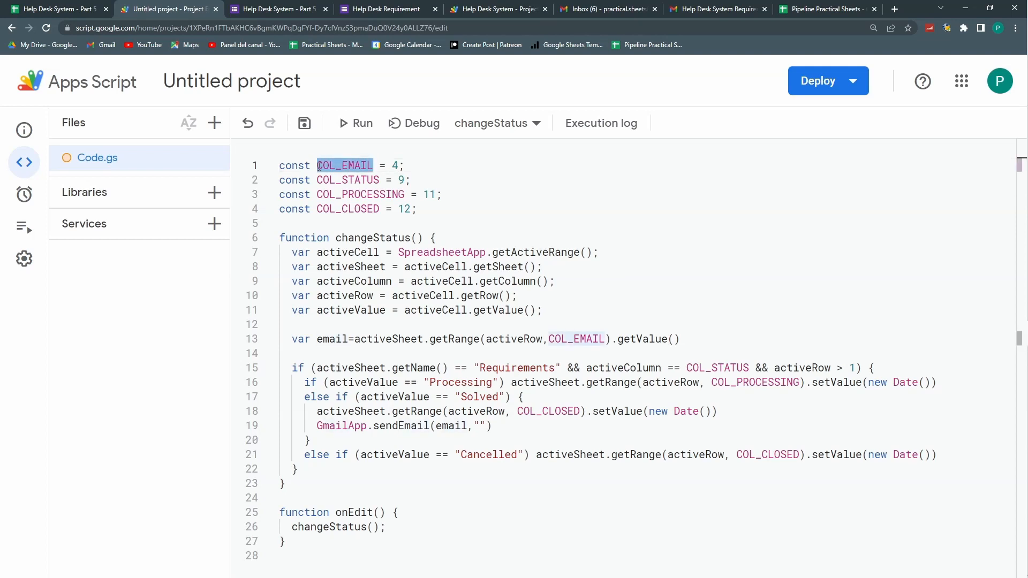
{"action": "right_click", "coordinate": [319, 166]}
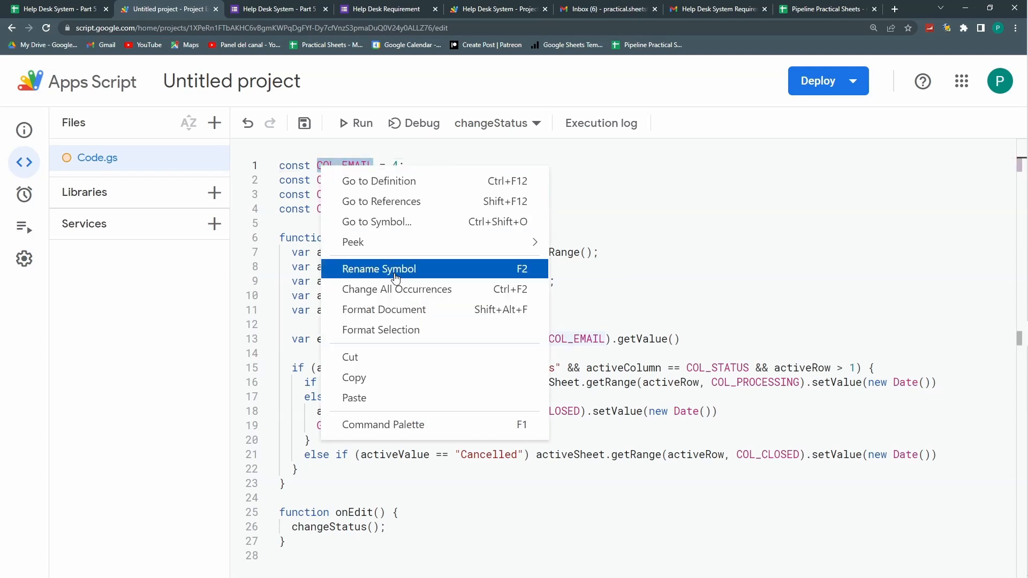
{"action": "left_click", "coordinate": [396, 268]}
{"action": "left_click", "coordinate": [345, 183]}
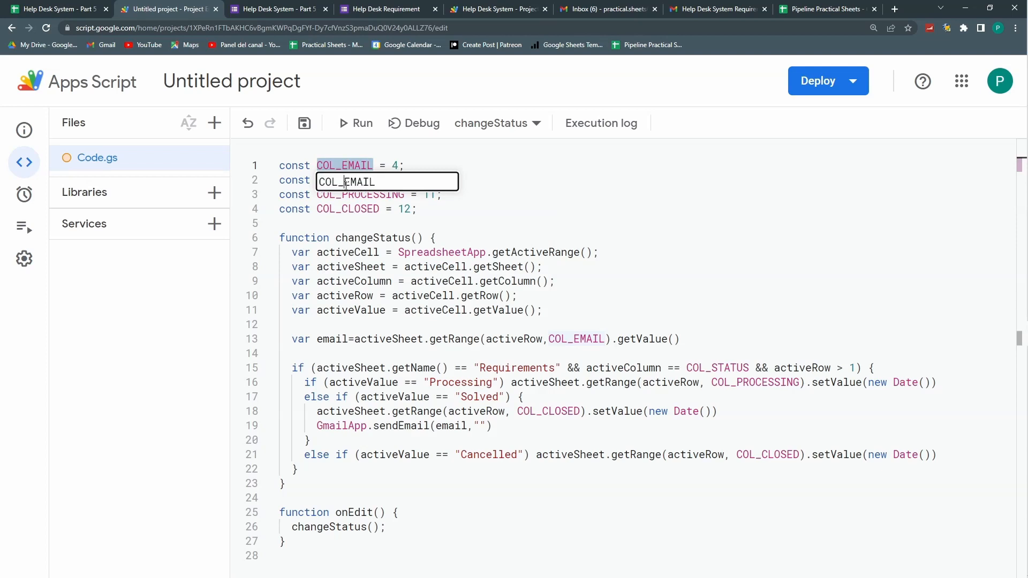
{"action": "type", "text": "USER_"}
{"action": "key", "text": "Return"}
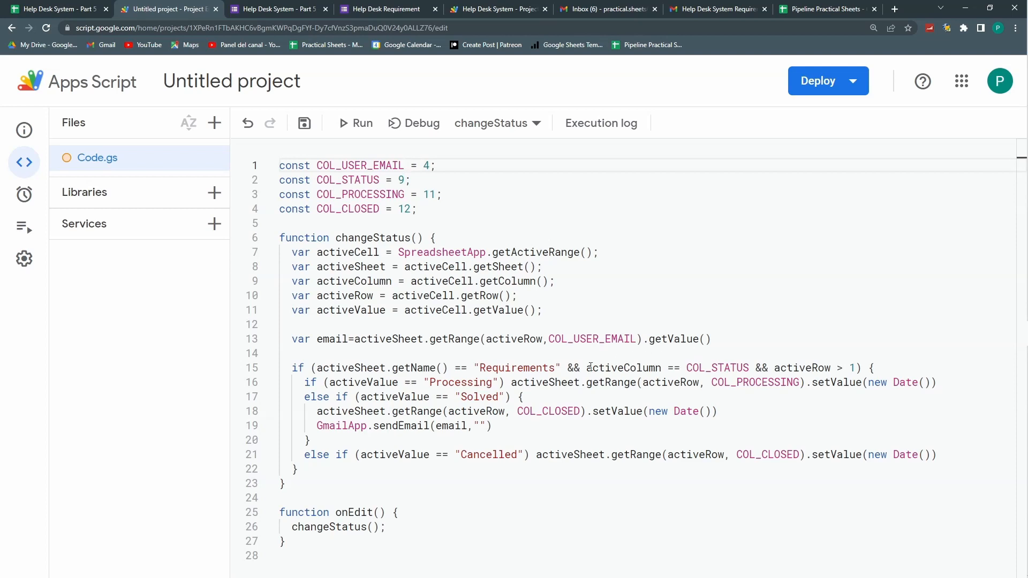
{"action": "left_click", "coordinate": [479, 425]}
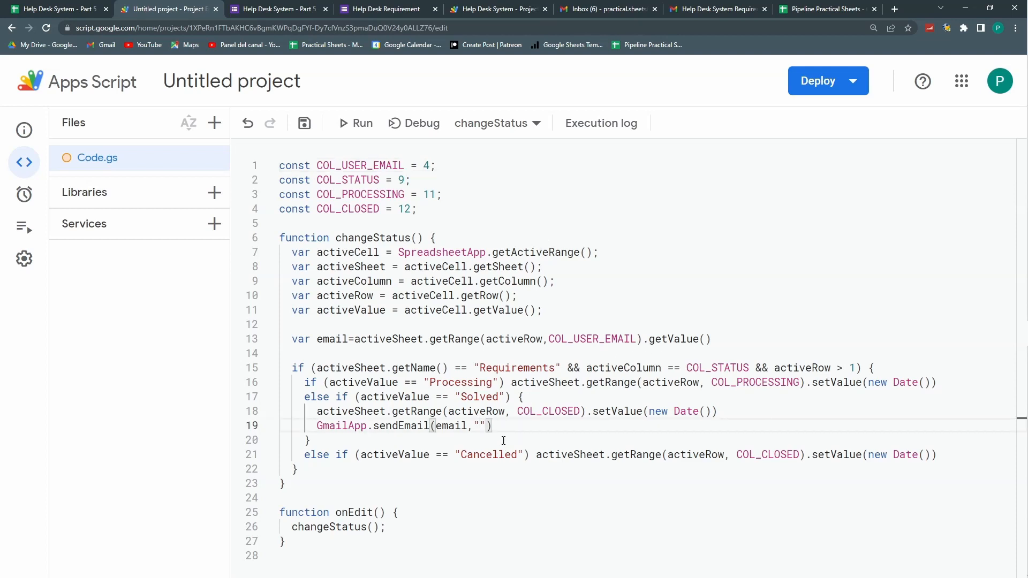
Step: Give sendEmail the subject "Case Solved" and a body beginning "Dear Customer. We would like to inform you… Help Desk Case No."
{"action": "type", "text": "Case Solved\","}
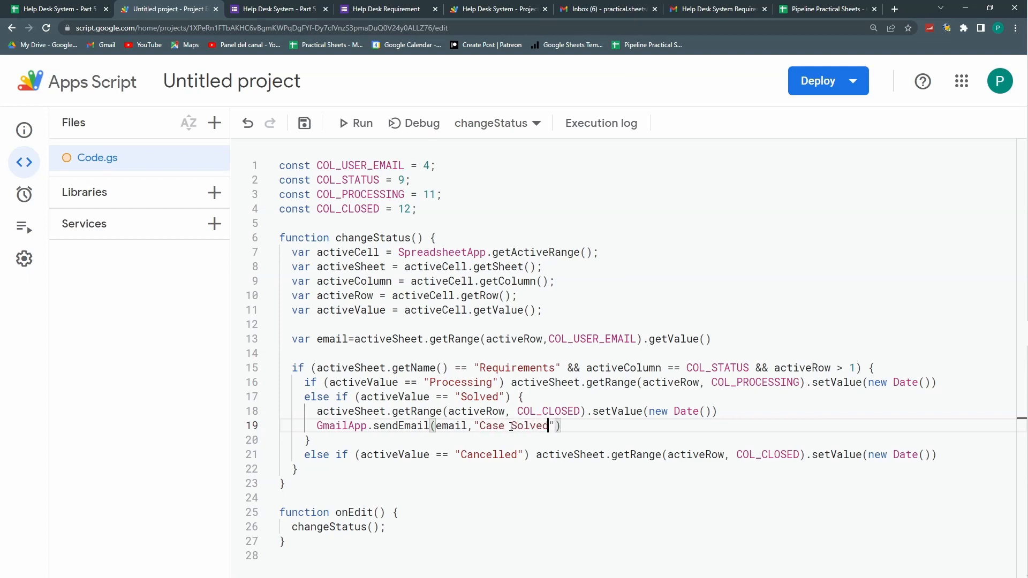
{"action": "type", "text": " \""}
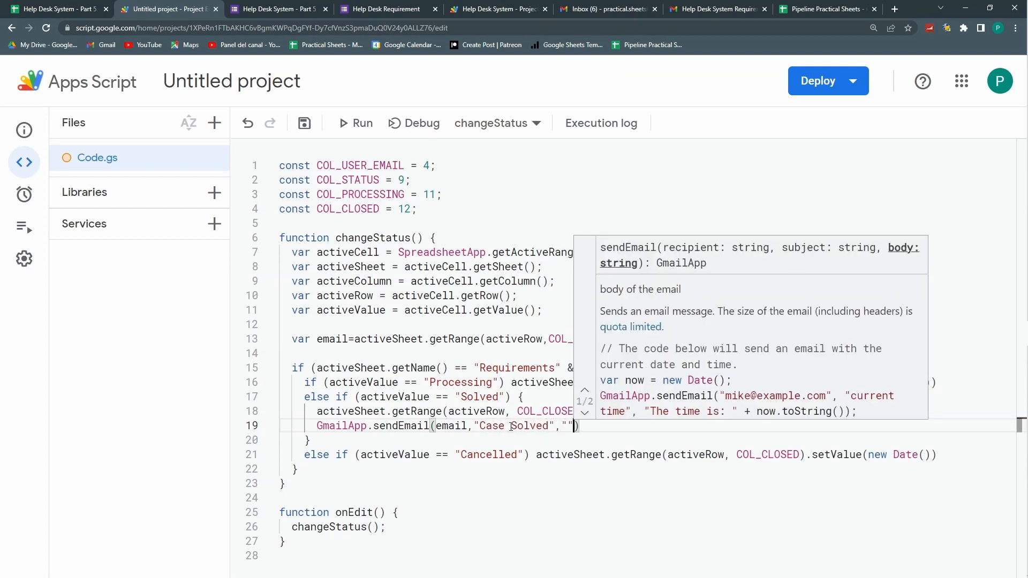
{"action": "type", "text": "Dear \"+"}
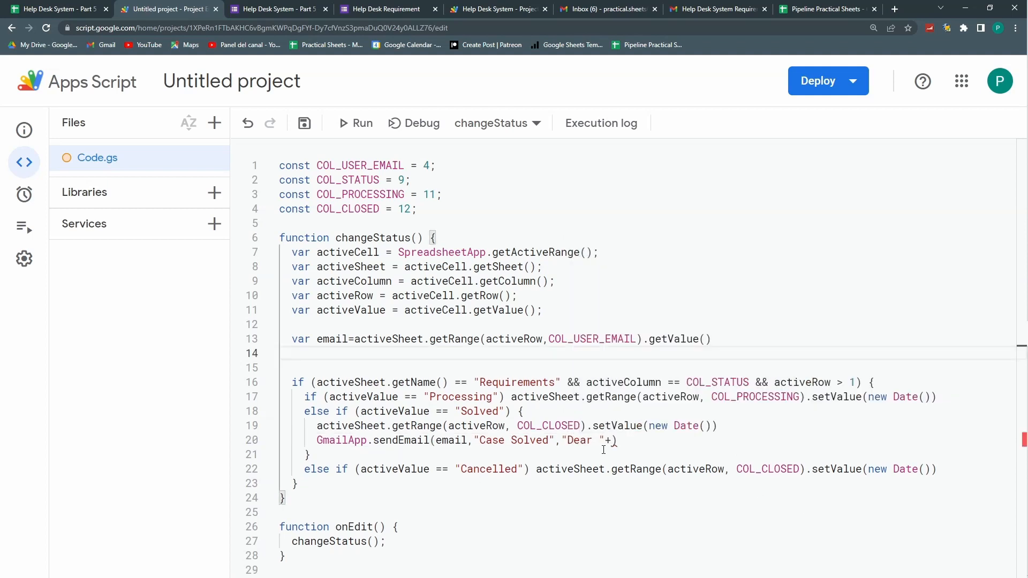
{"action": "type", "text": "Customer. "}
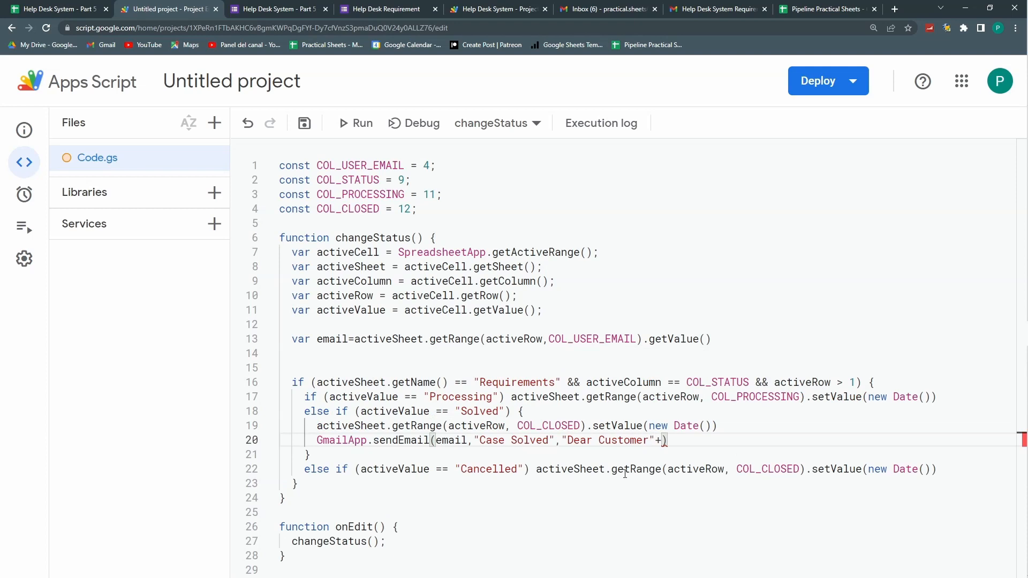
{"action": "type", "text": "\\n"}
{"action": "type", "text": "We would li"}
{"action": "type", "text": "ke to inform "}
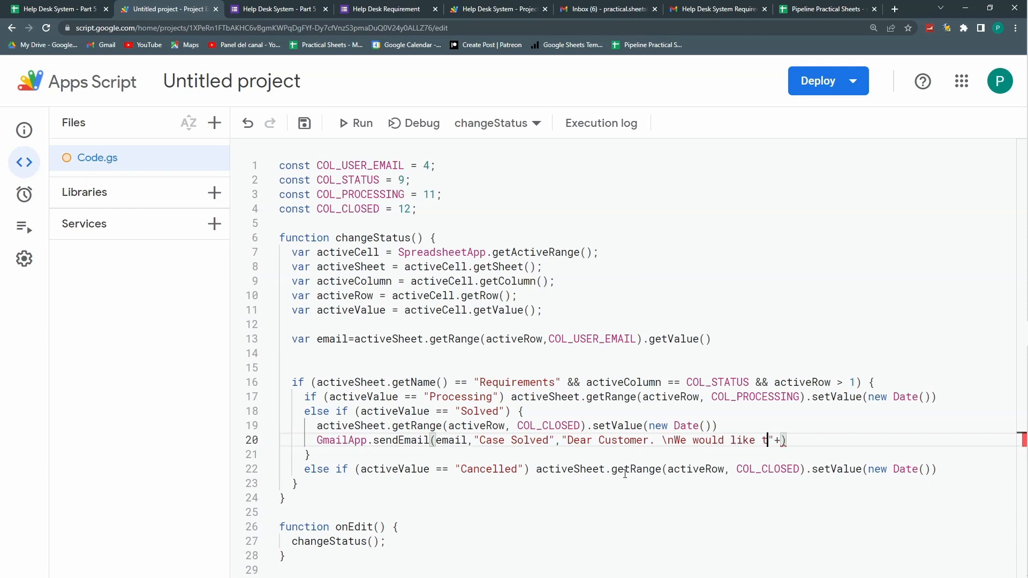
{"action": "type", "text": "you that y"}
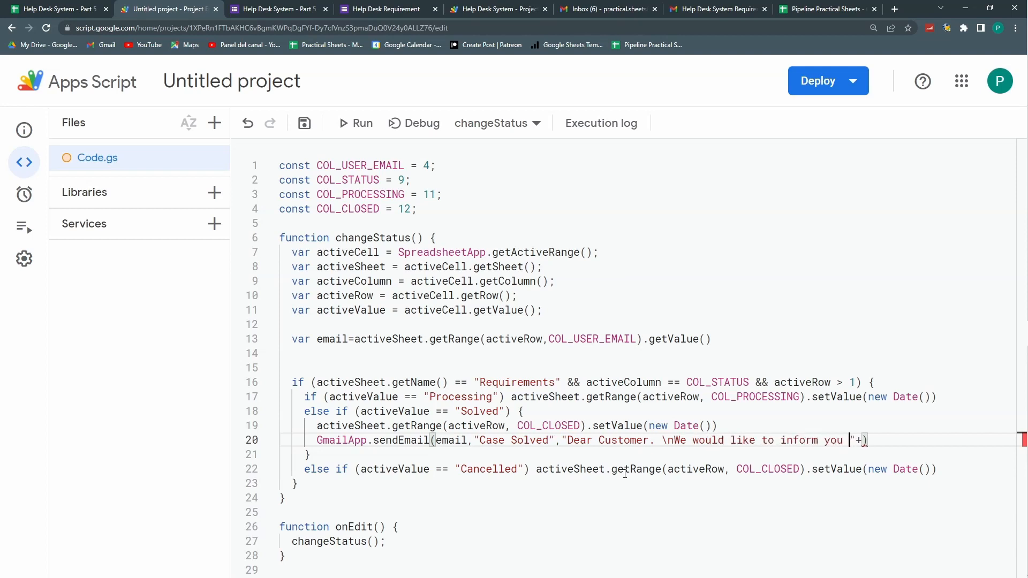
{"action": "type", "text": "our He"}
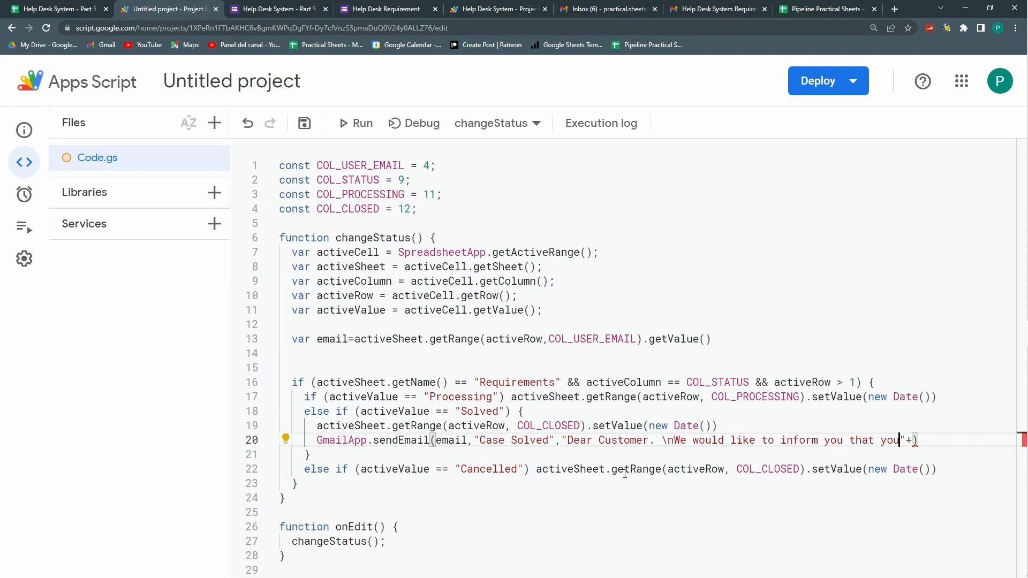
{"action": "type", "text": "lp Desk C"}
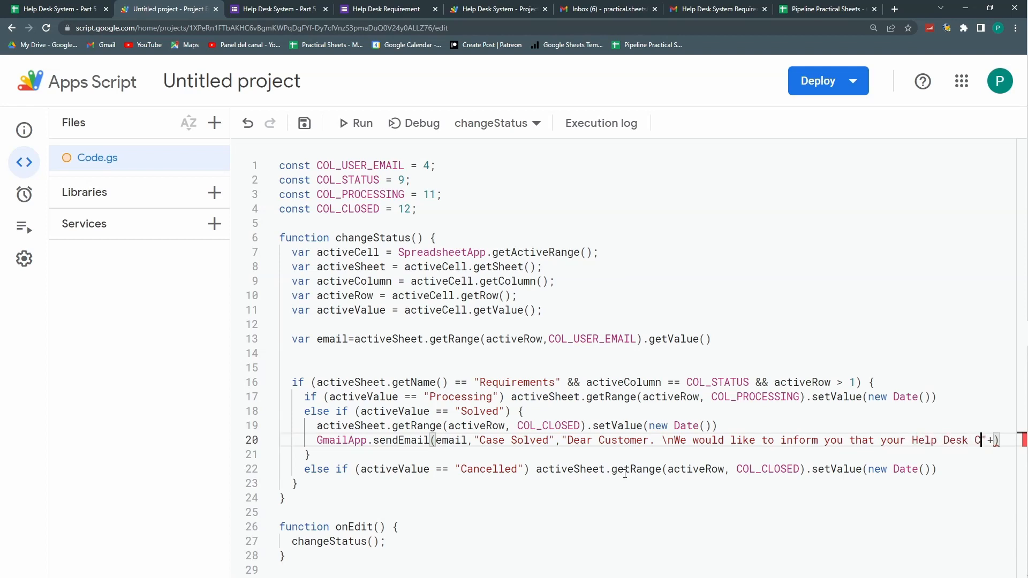
{"action": "type", "text": "ase No."}
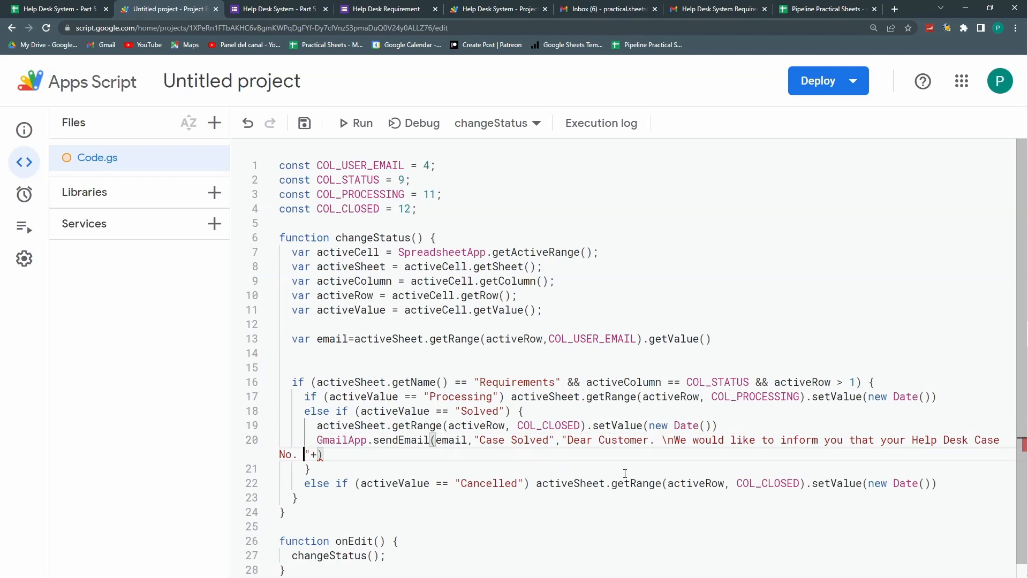
{"action": "key", "text": "Right"}
Step: After confirming Requirement Code is column C, add a COL_REQUIREMENT = 3 constant
{"action": "left_click", "coordinate": [53, 9]}
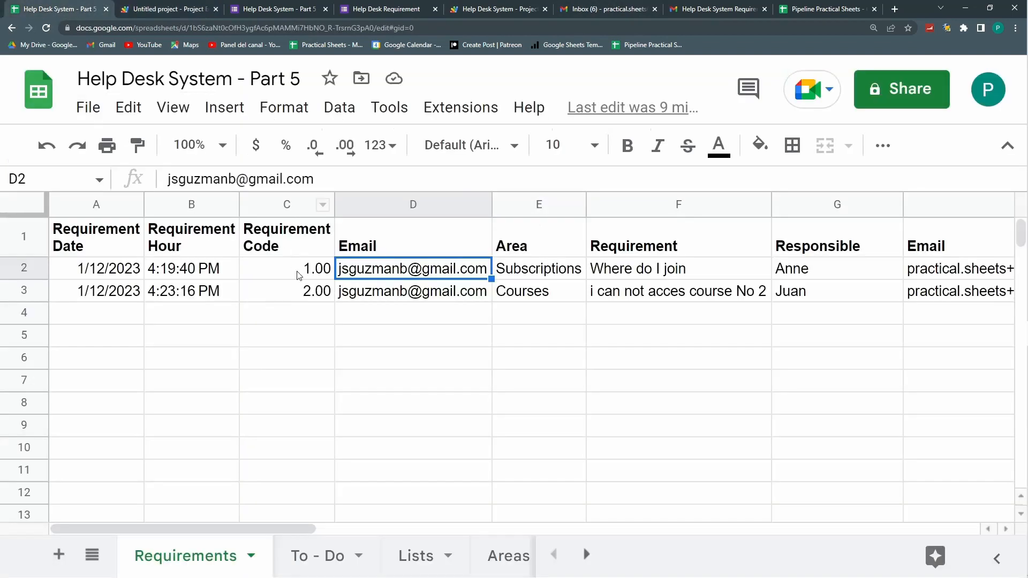
{"action": "left_click", "coordinate": [165, 9]}
{"action": "left_click_drag", "start_coordinate": [436, 165], "coordinate": [278, 169]}
{"action": "key", "text": "ctrl+c"}
{"action": "left_click", "coordinate": [279, 166]}
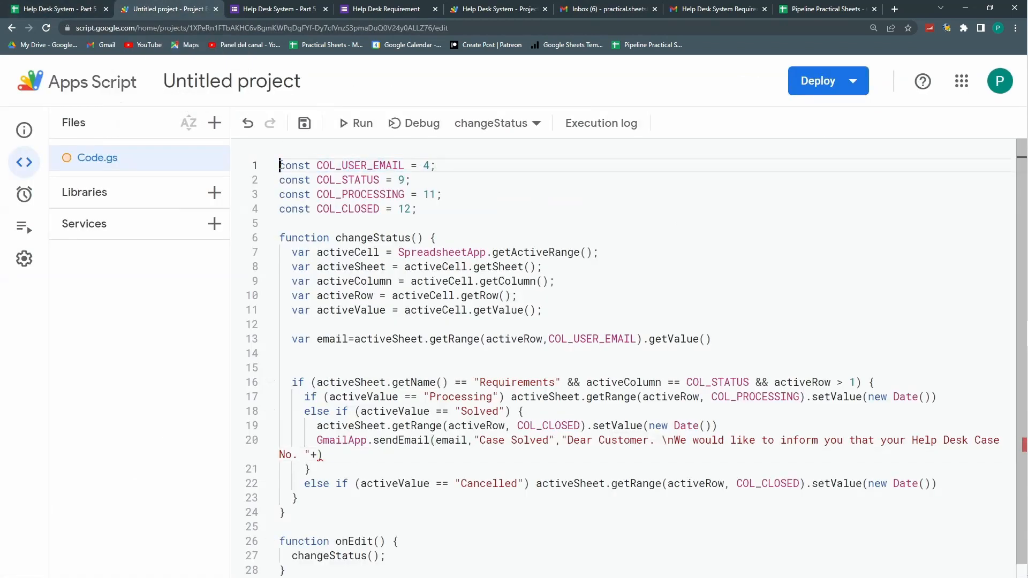
{"action": "key", "text": "Return"}
{"action": "key", "text": "Up"}
{"action": "key", "text": "ctrl+v"}
{"action": "key", "text": "Left"}
{"action": "key", "text": "Left"}
{"action": "key", "text": "Left"}
{"action": "key", "text": "Left"}
{"action": "key", "text": "Left"}
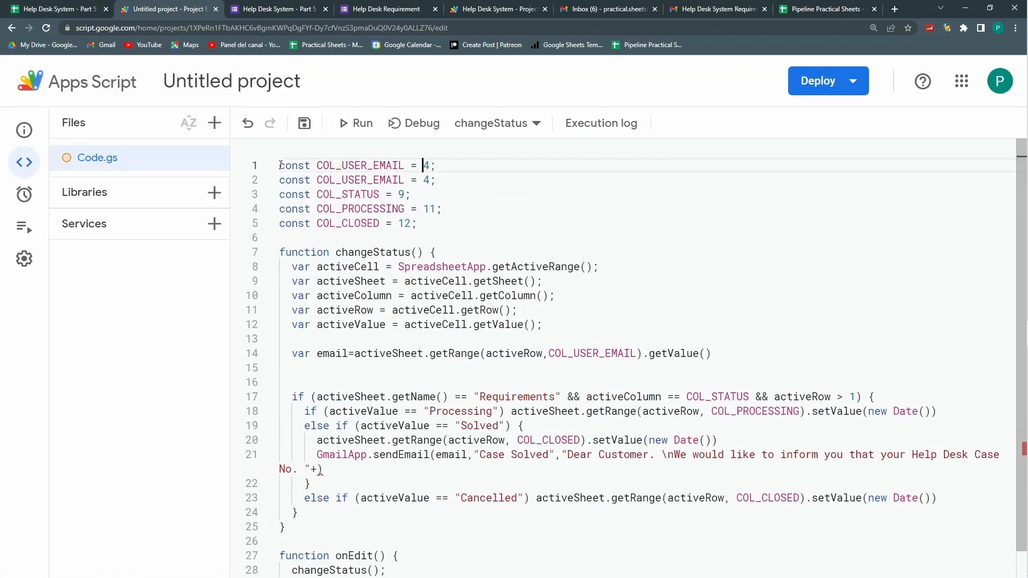
{"action": "key", "text": "BackSpace"}
{"action": "key", "text": "BackSpace"}
{"action": "key", "text": "BackSpace"}
{"action": "key", "text": "BackSpace"}
{"action": "key", "text": "BackSpace"}
{"action": "key", "text": "BackSpace"}
{"action": "key", "text": "BackSpace"}
{"action": "key", "text": "BackSpace"}
{"action": "key", "text": "BackSpace"}
{"action": "key", "text": "BackSpace"}
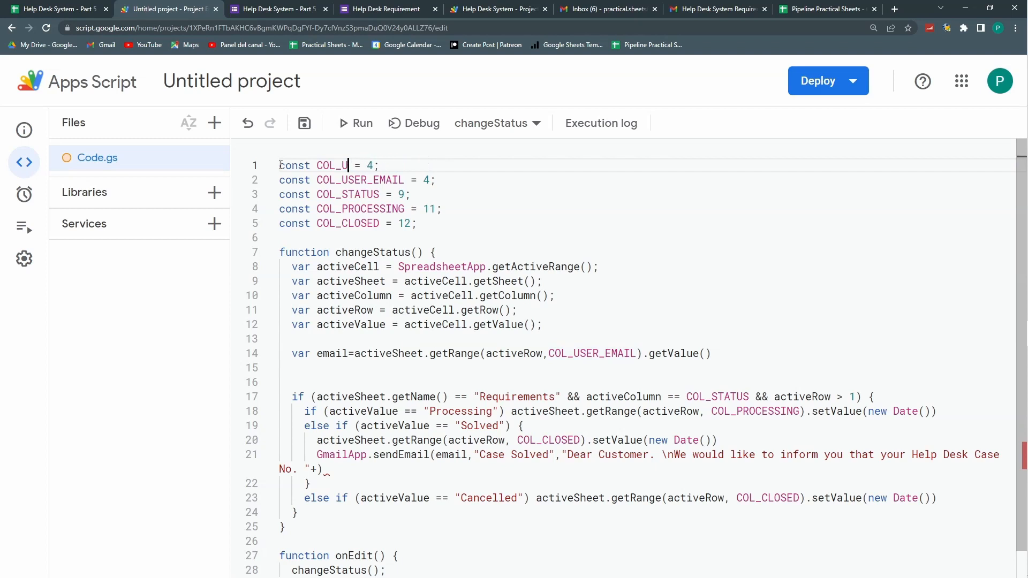
{"action": "type", "text": "REQUIREMENT"}
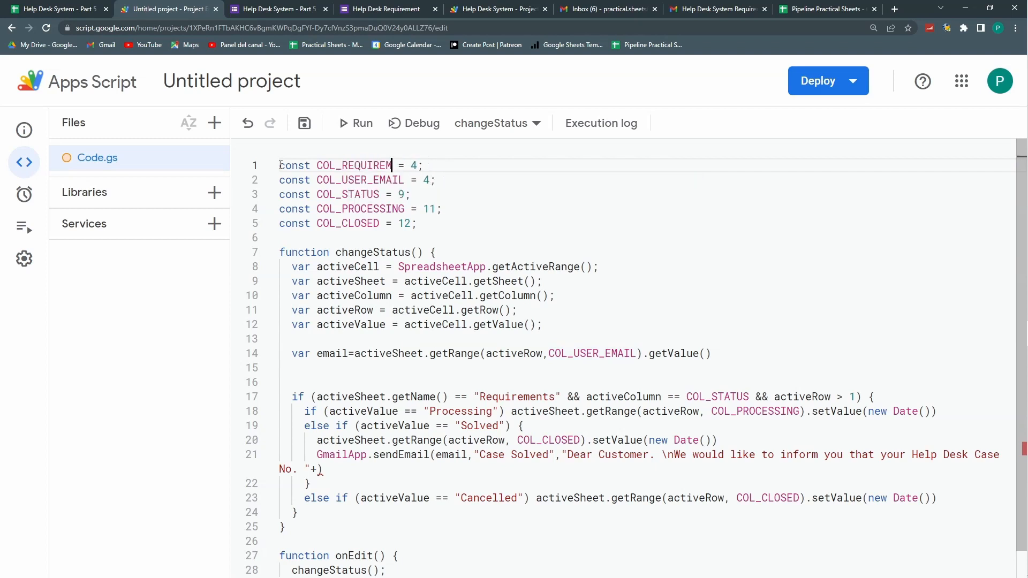
{"action": "key", "text": "Right"}
{"action": "key", "text": "Right"}
{"action": "key", "text": "Right"}
{"action": "key", "text": "Right"}
{"action": "key", "text": "BackSpace"}
{"action": "type", "text": "3"}
Step: Duplicate the line that reads the requester's email below itself
{"action": "left_click_drag", "start_coordinate": [711, 354], "coordinate": [296, 354]}
{"action": "key", "text": "ctrl+c"}
{"action": "left_click", "coordinate": [730, 352]}
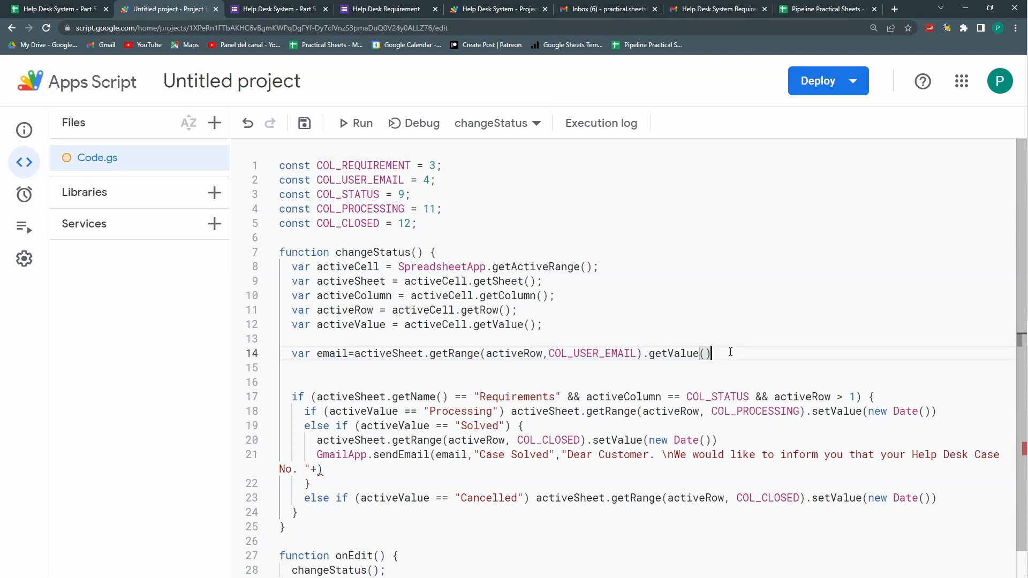
{"action": "key", "text": "Return"}
{"action": "key", "text": "ctrl+v"}
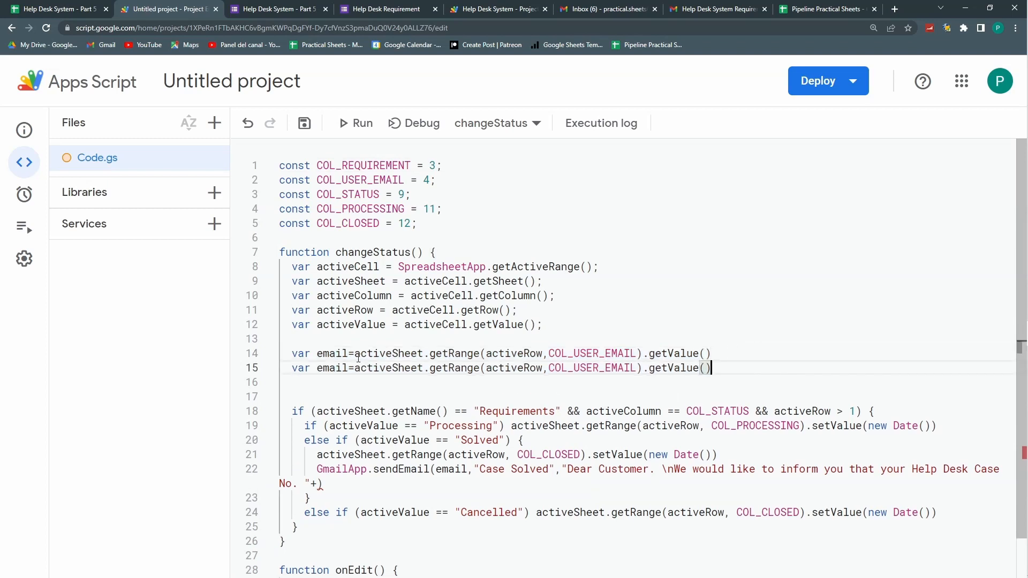
Step: Turn the duplicated line into var reqCode reading the COL_REQUIREMENT column
{"action": "left_click_drag", "start_coordinate": [348, 367], "coordinate": [318, 369]}
{"action": "type", "text": "reqCod"}
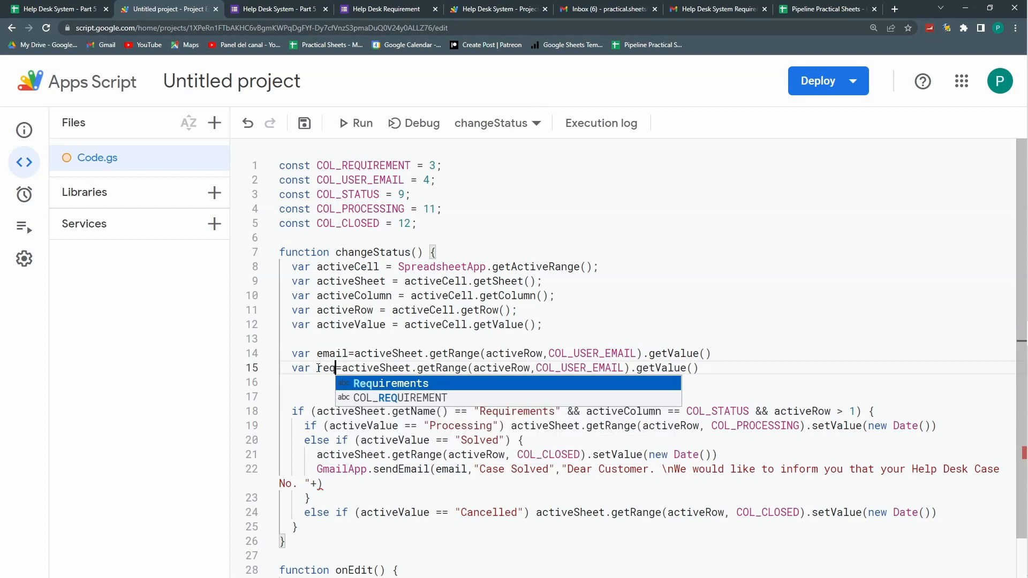
{"action": "type", "text": "e"}
{"action": "left_click_drag", "start_coordinate": [648, 367], "coordinate": [586, 368]}
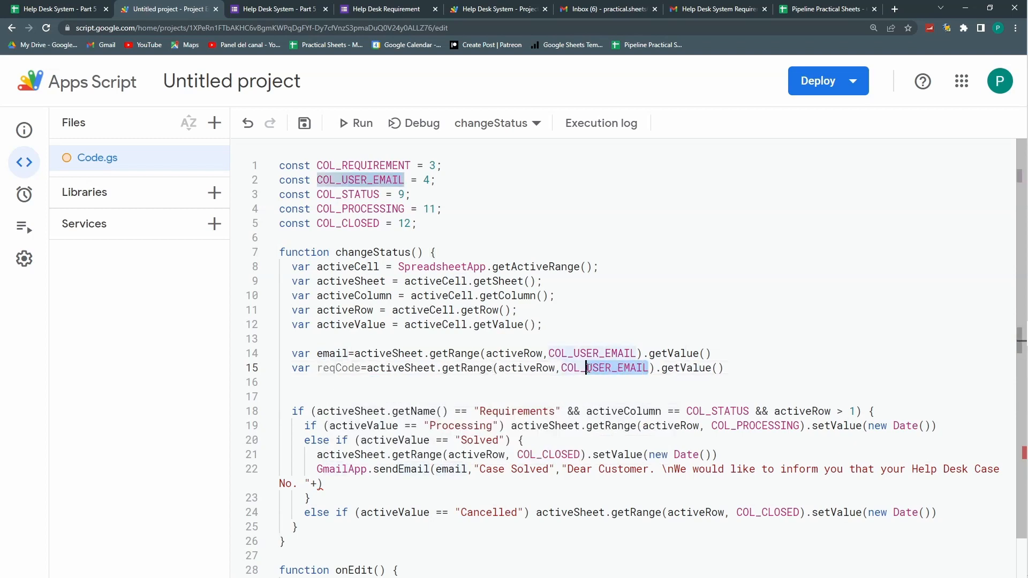
{"action": "type", "text": "Range"}
{"action": "left_click", "coordinate": [670, 383]}
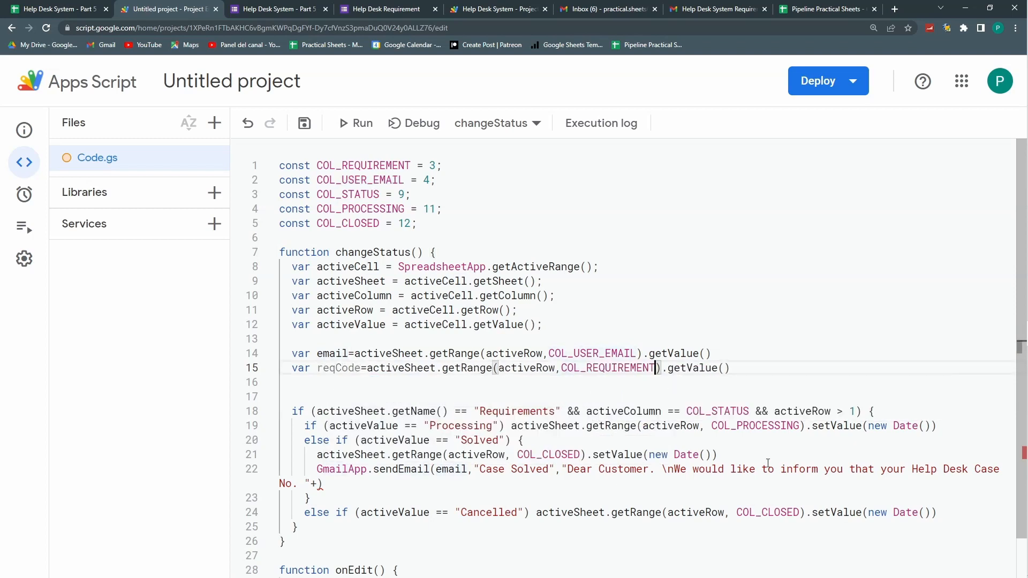
Step: Append reqCode and "has been marked as solved. Please help us improve…" questionnaire request to the email body
{"action": "left_click", "coordinate": [316, 483]}
{"action": "type", "text": "reqCode"}
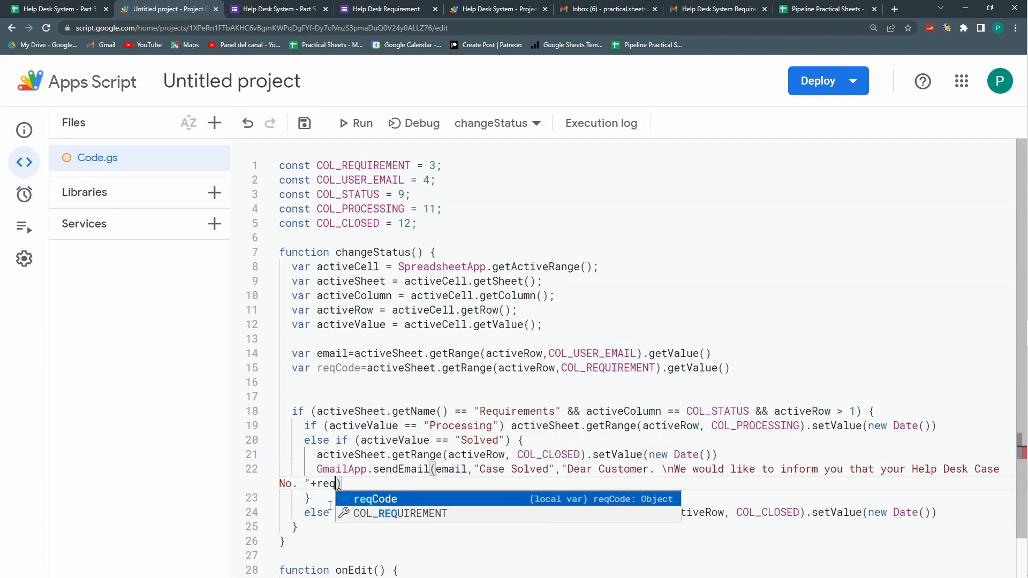
{"action": "type", "text": "+\" has been"}
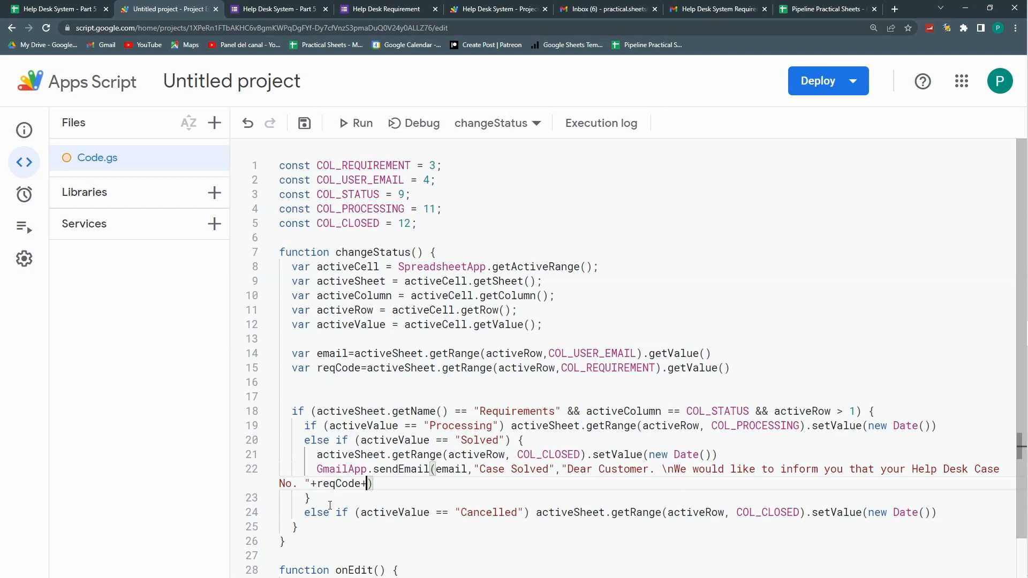
{"action": "type", "text": " marked as solved. Ple"}
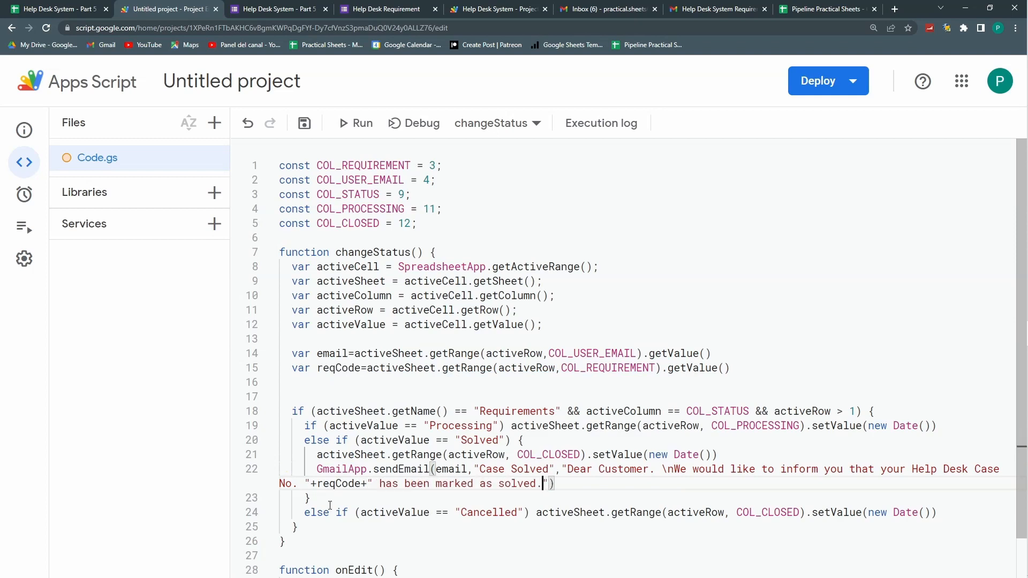
{"action": "type", "text": "ase help "}
{"action": "type", "text": "us improve byu"}
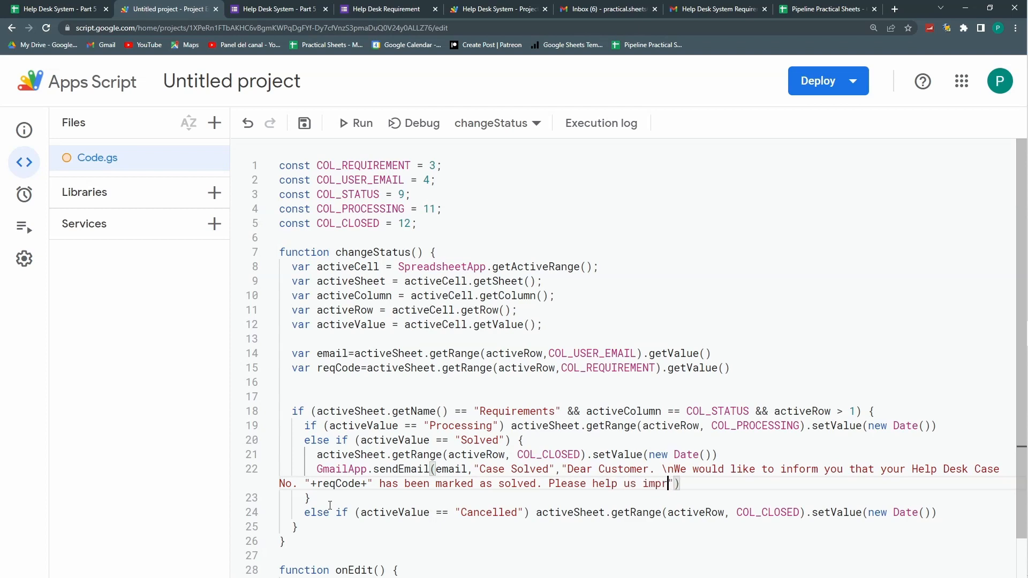
{"action": "type", "text": "filling out ot"}
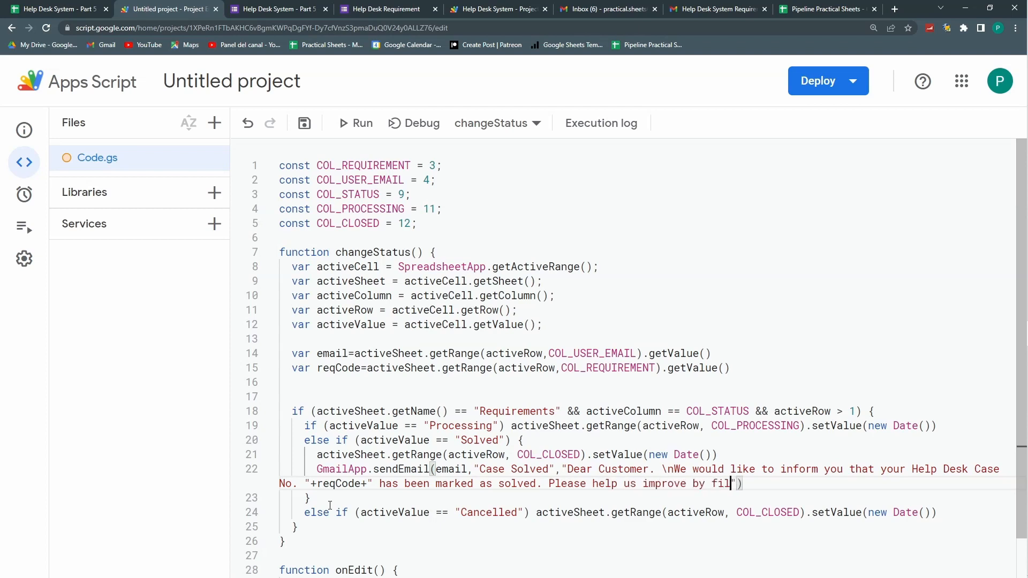
{"action": "type", "text": "r sattisfaction questionnaire."}
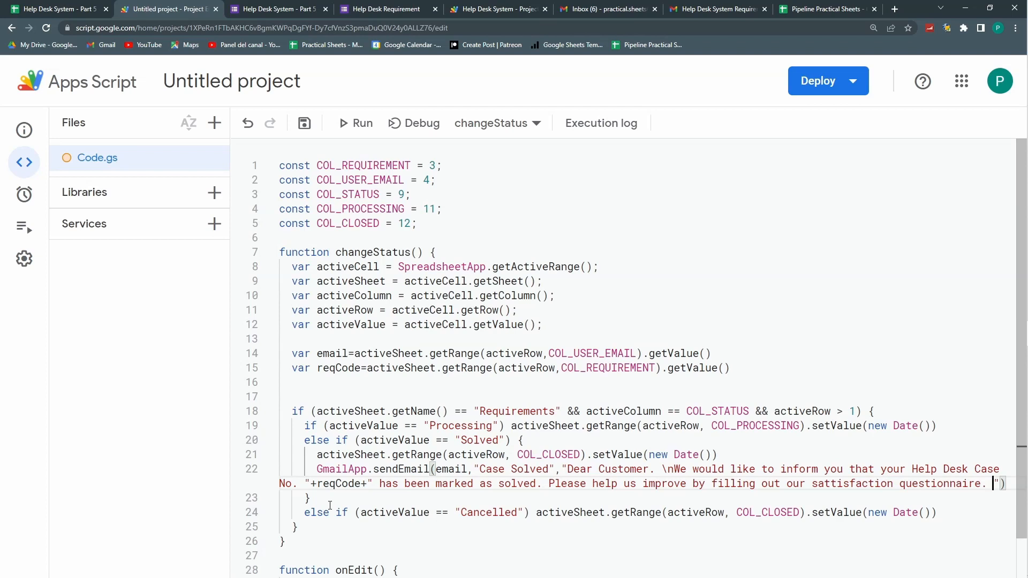
{"action": "left_click_drag", "start_coordinate": [525, 513], "coordinate": [429, 512]}
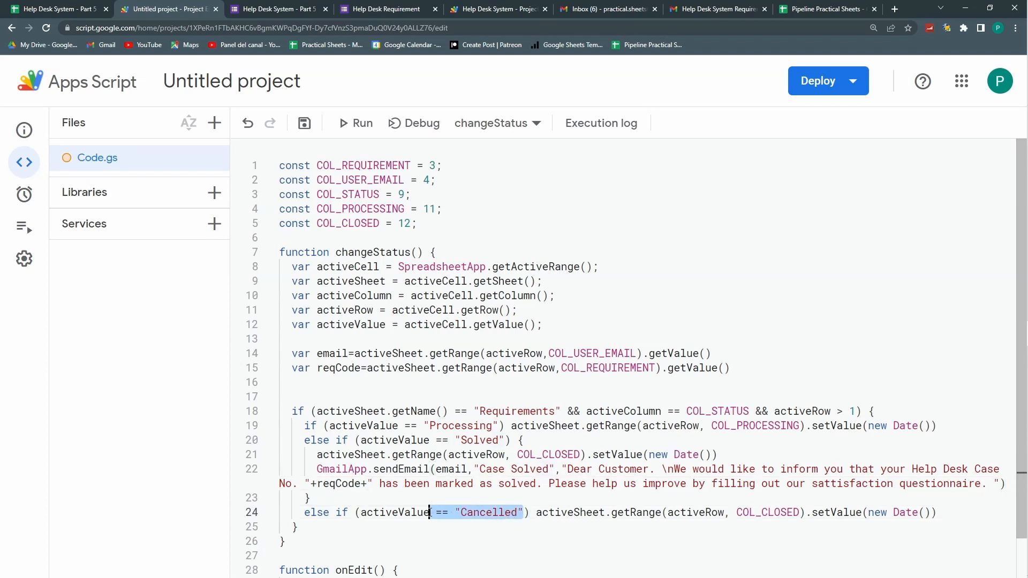
{"action": "left_click", "coordinate": [417, 454]}
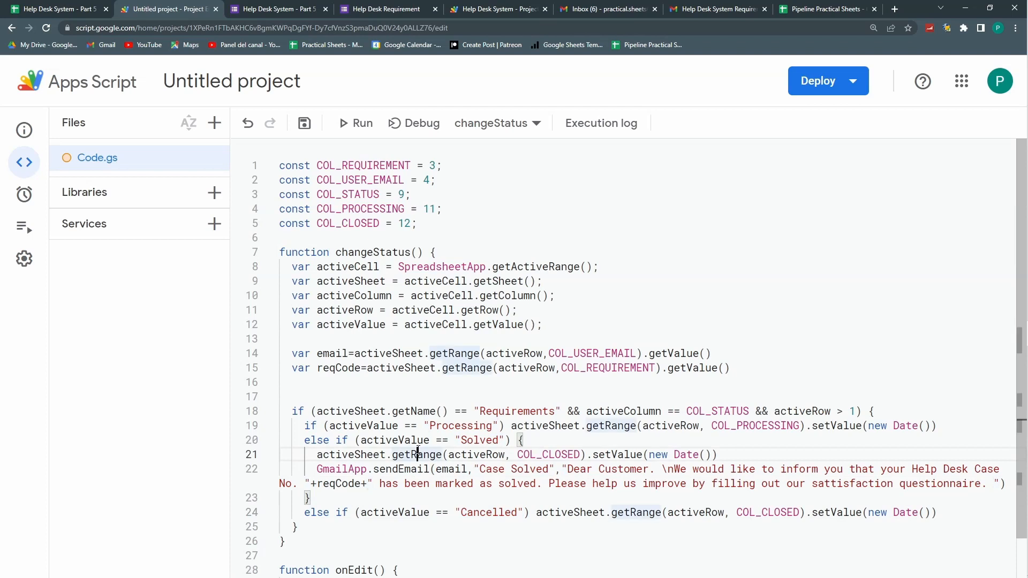
Step: Save the script, then set row 3's Status to Solved in the Help Desk spreadsheet
{"action": "left_click", "coordinate": [309, 124]}
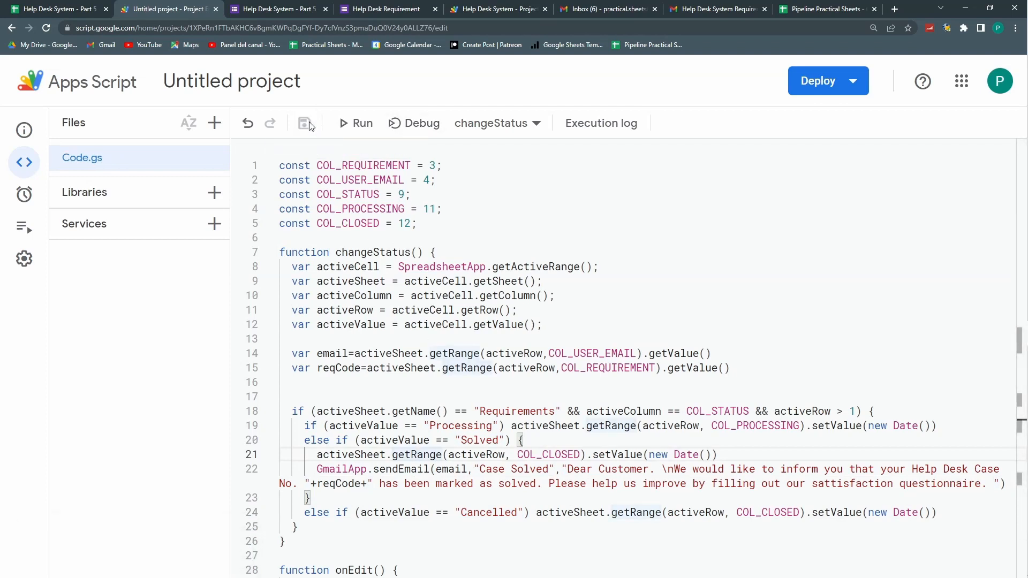
{"action": "left_click", "coordinate": [293, 9]}
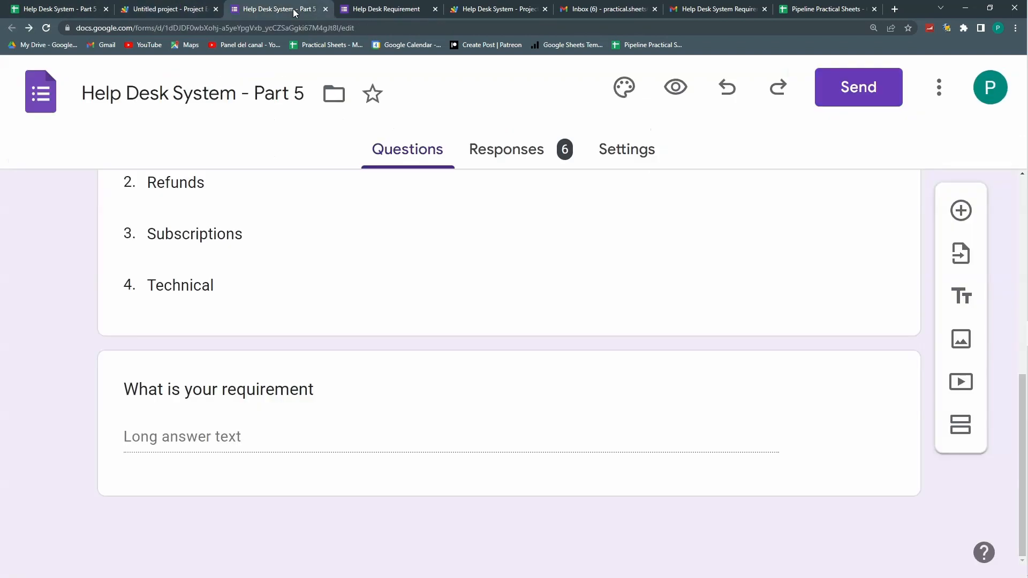
{"action": "left_click", "coordinate": [36, 9]}
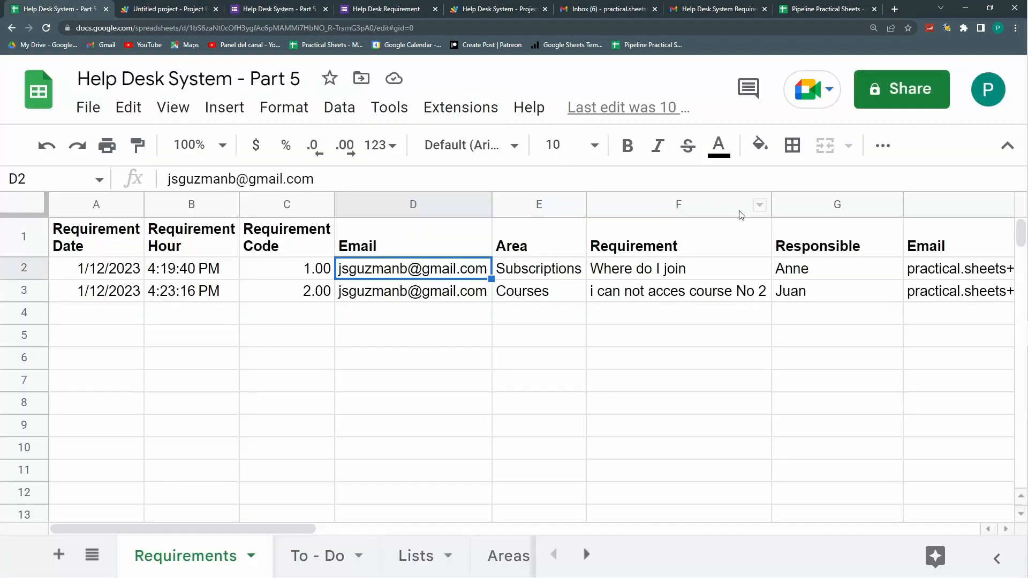
{"action": "left_click", "coordinate": [797, 298]}
{"action": "key", "text": "Right"}
{"action": "key", "text": "Right"}
{"action": "key", "text": "Right"}
{"action": "key", "text": "Right"}
{"action": "key", "text": "Right"}
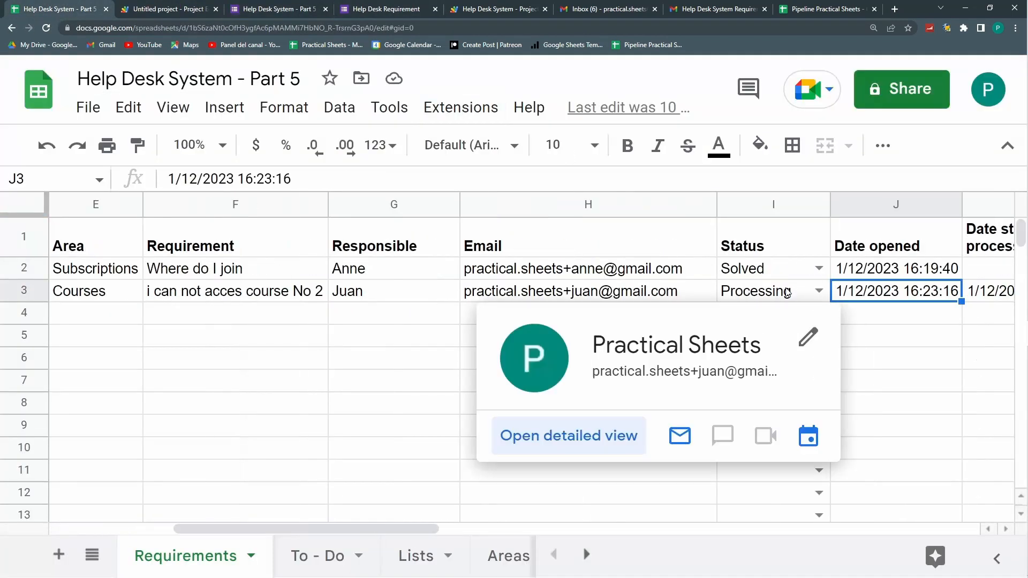
{"action": "key", "text": "Right"}
{"action": "key", "text": "Left"}
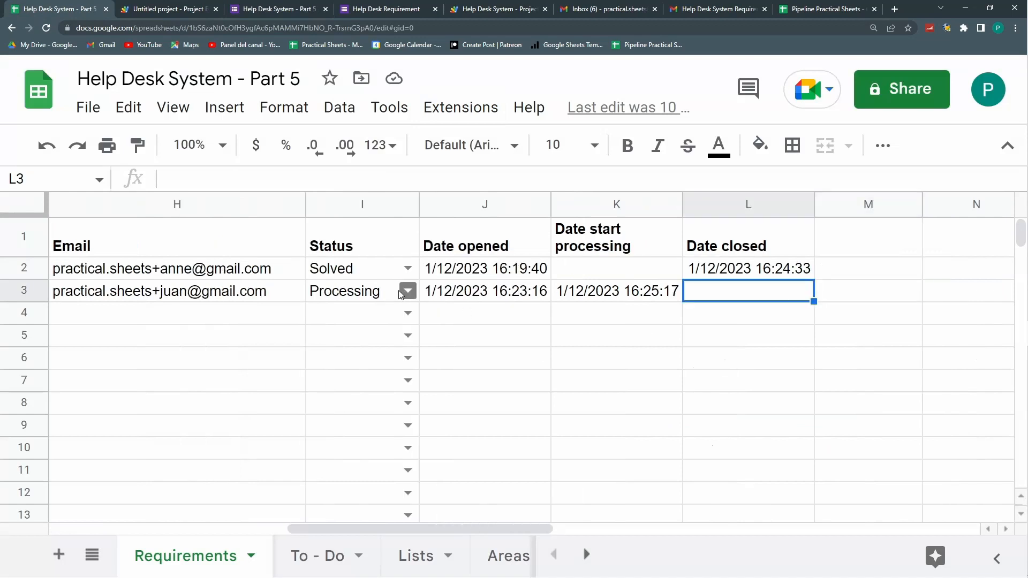
{"action": "left_click", "coordinate": [407, 291]}
{"action": "left_click", "coordinate": [368, 382]}
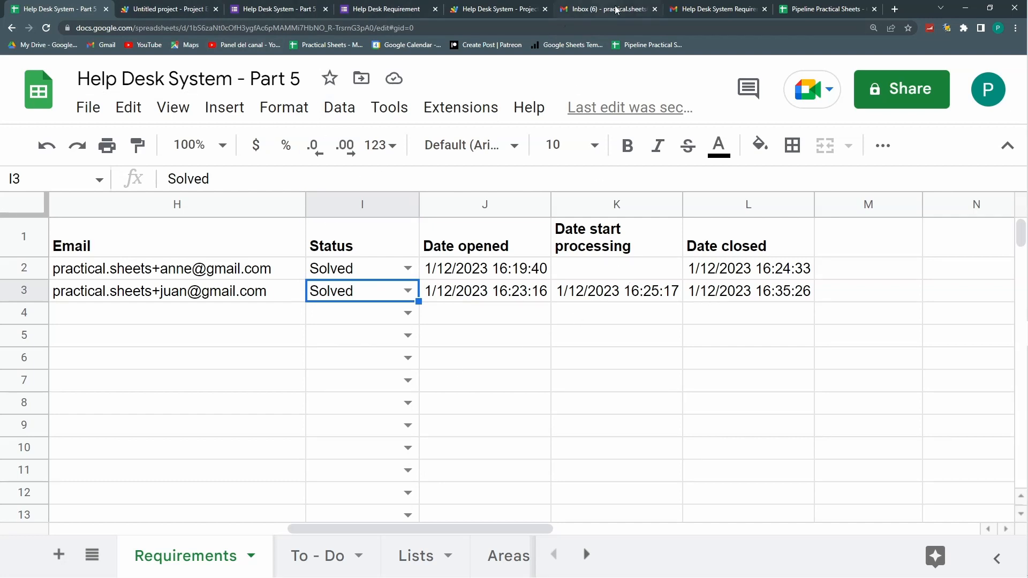
Step: Check the Gmail inbox for the case-solved email, then return to the Untitled project script
{"action": "left_click", "coordinate": [714, 9]}
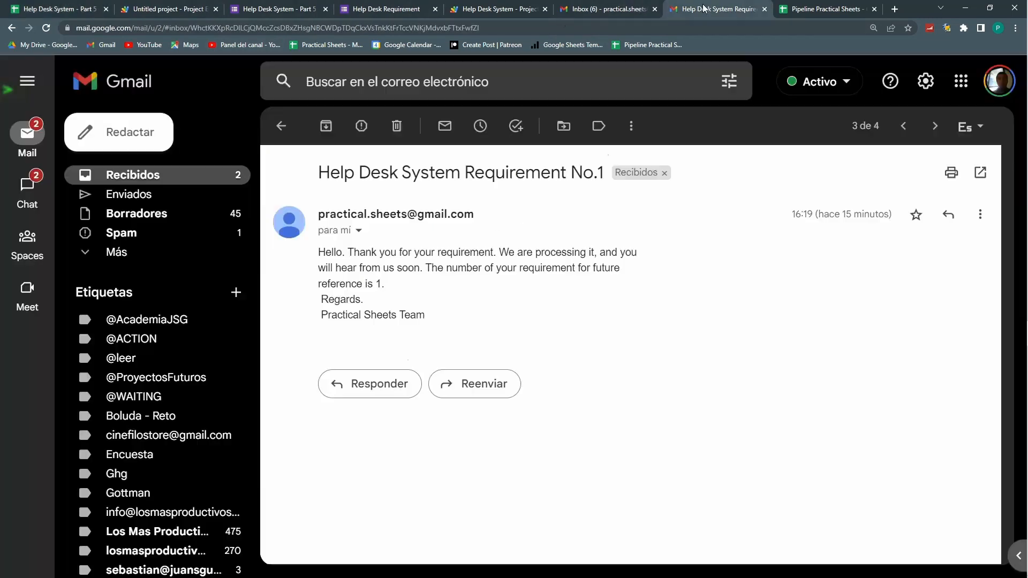
{"action": "left_click", "coordinate": [223, 174]}
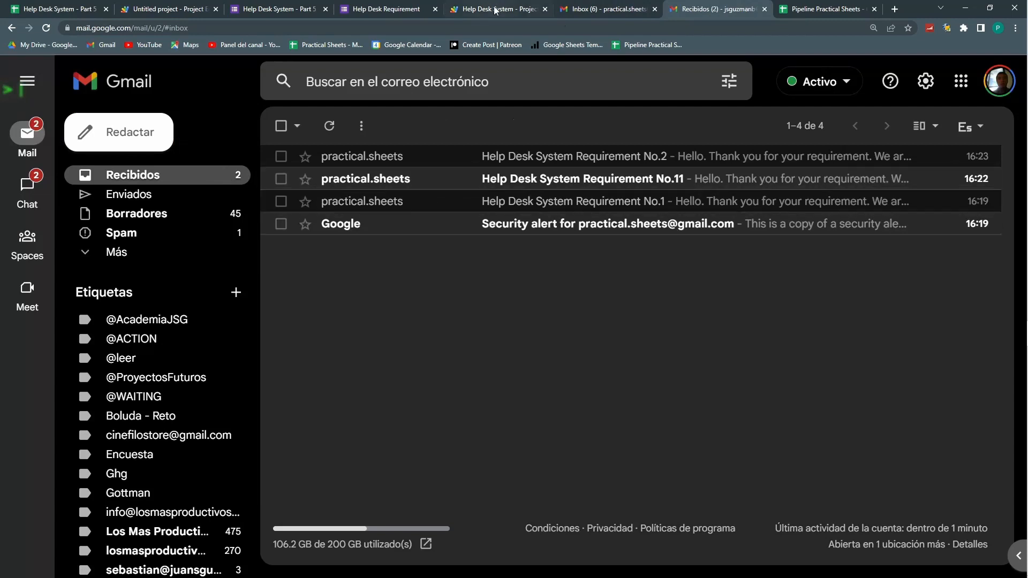
{"action": "left_click", "coordinate": [496, 9]}
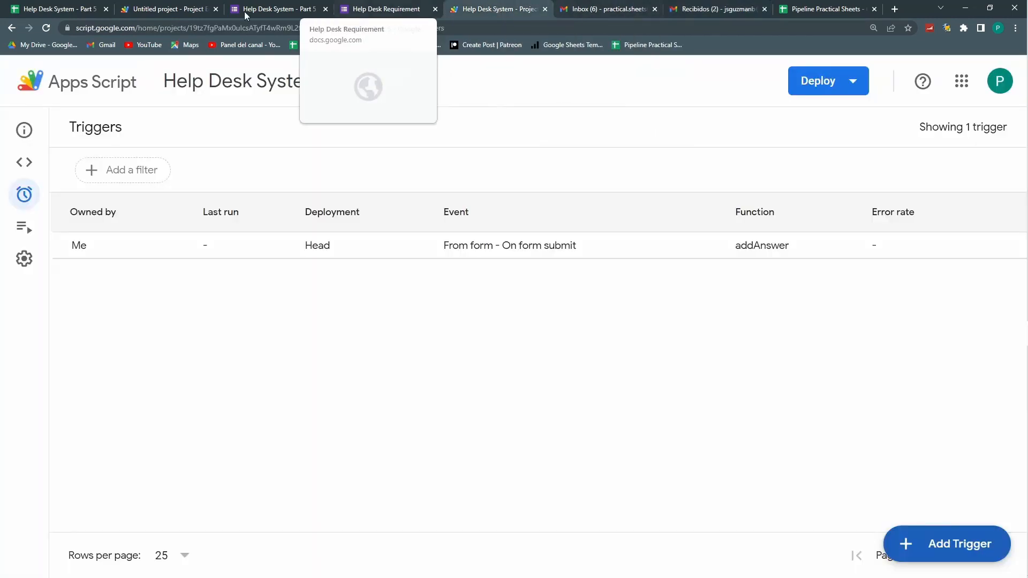
{"action": "left_click", "coordinate": [182, 8]}
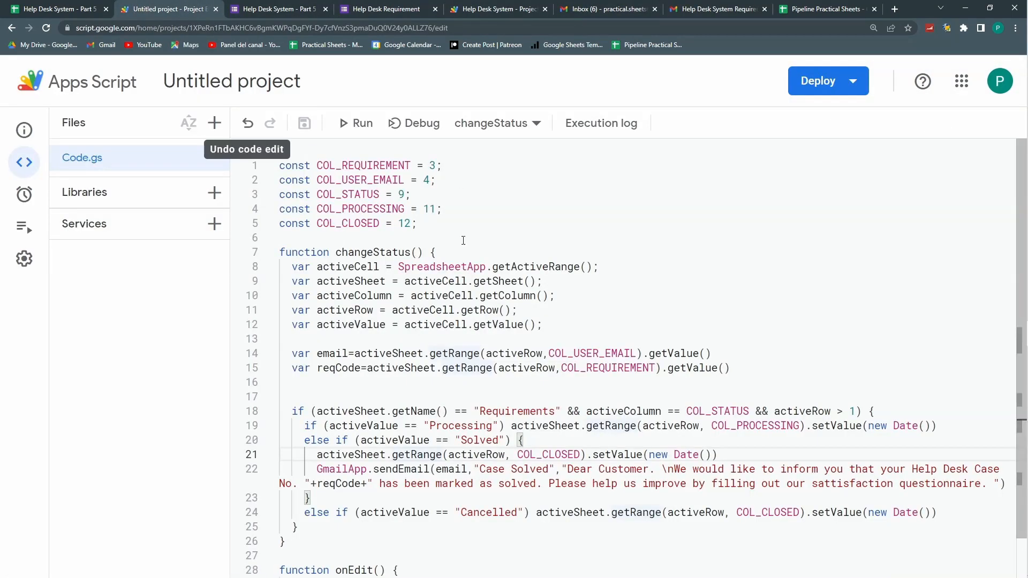
Step: Inspect the failed run's error in the script's Executions list
{"action": "scroll", "coordinate": [459, 268], "scroll_direction": "down", "scroll_amount": 1}
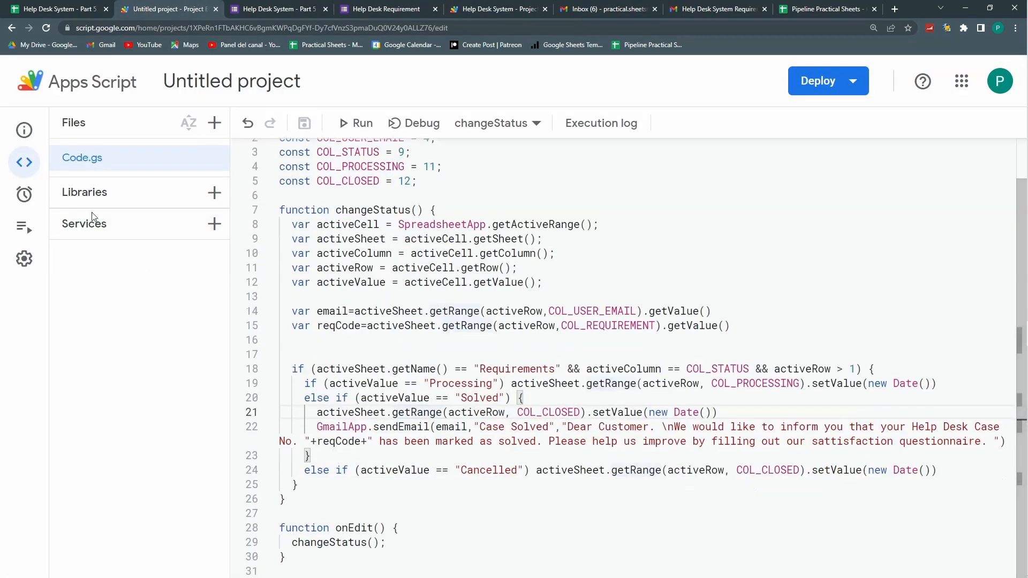
{"action": "left_click", "coordinate": [23, 227]}
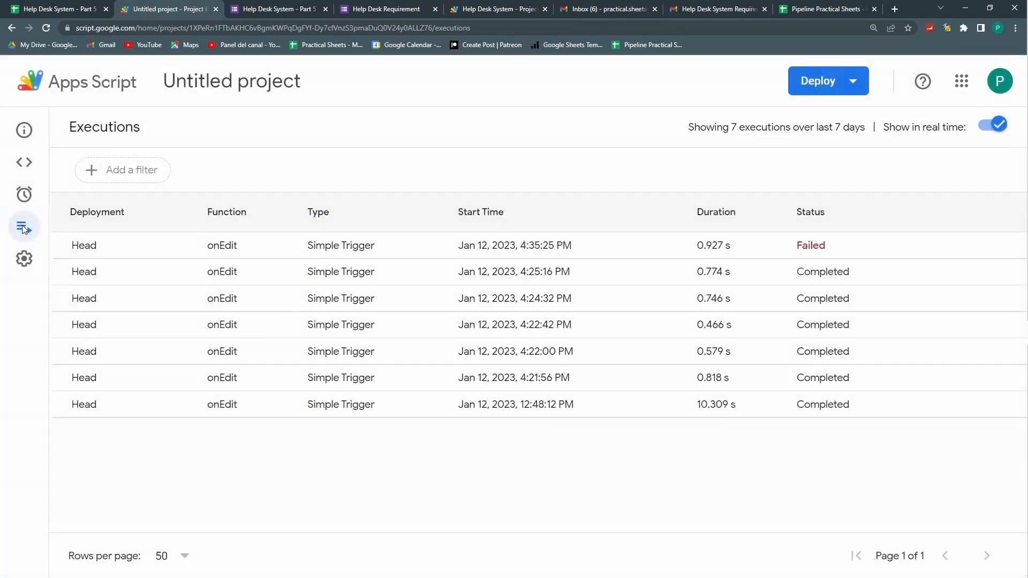
{"action": "left_click", "coordinate": [413, 245]}
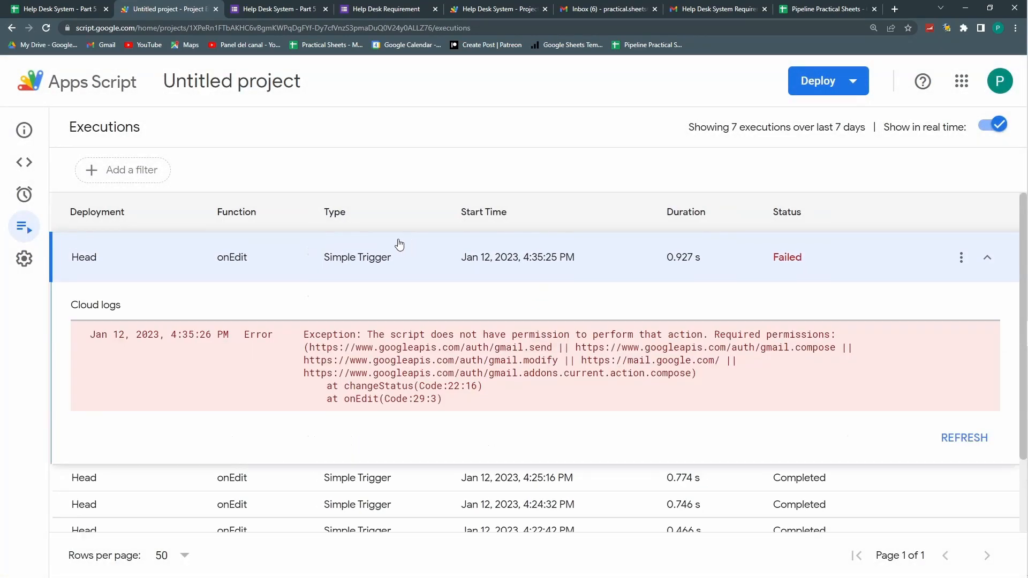
{"action": "left_click", "coordinate": [36, 170]}
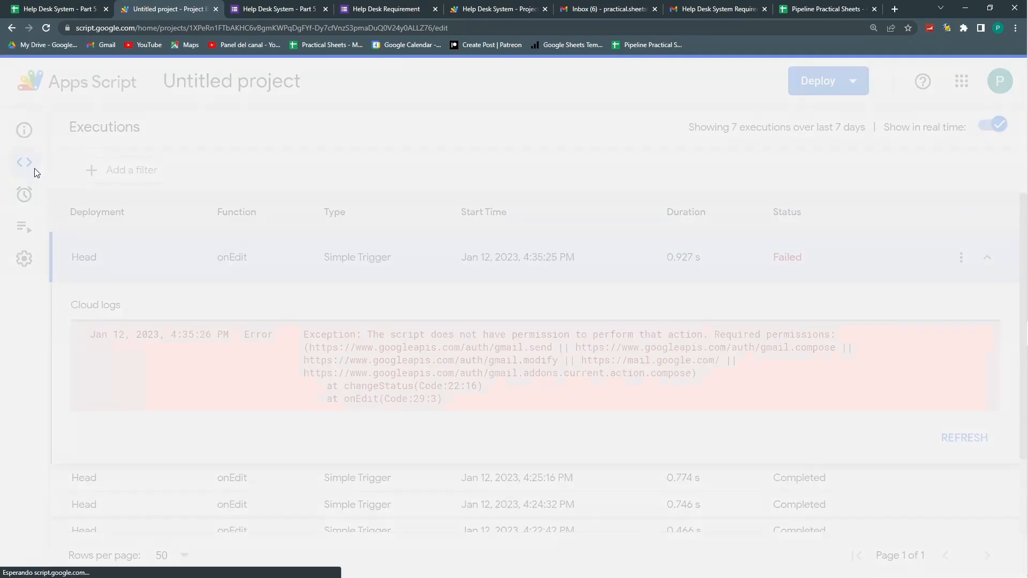
Step: Add a permissions() function calling GmailApp.getAliases() and save the project
{"action": "left_click", "coordinate": [448, 220]}
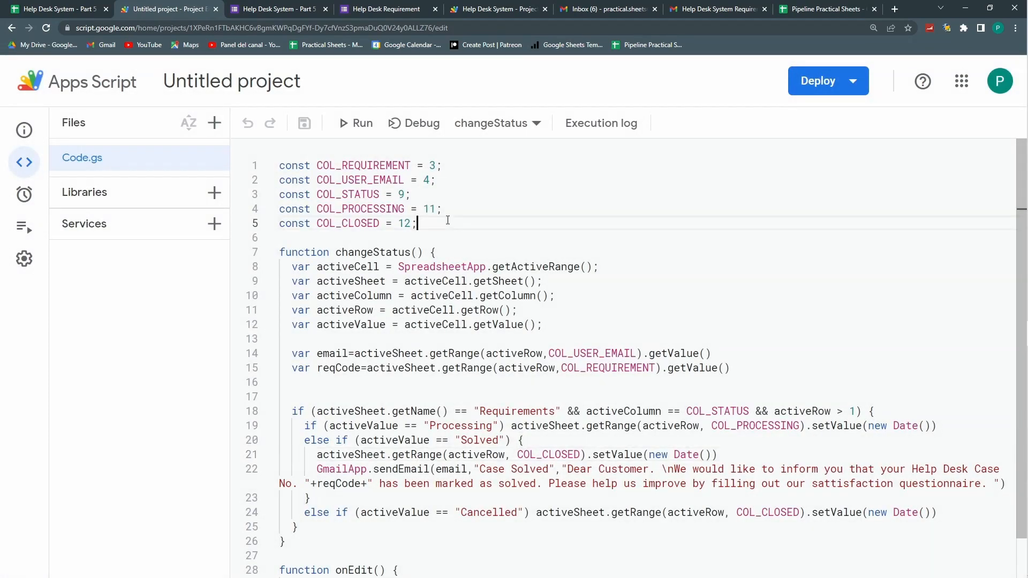
{"action": "scroll", "coordinate": [456, 230], "scroll_direction": "down", "scroll_amount": 1}
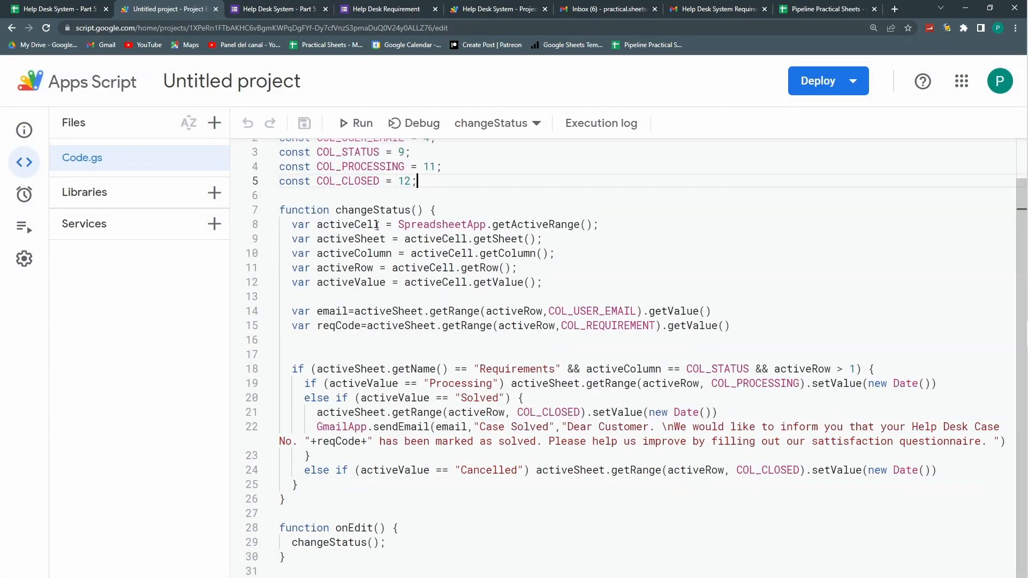
{"action": "key", "text": "Return"}
{"action": "key", "text": "Return"}
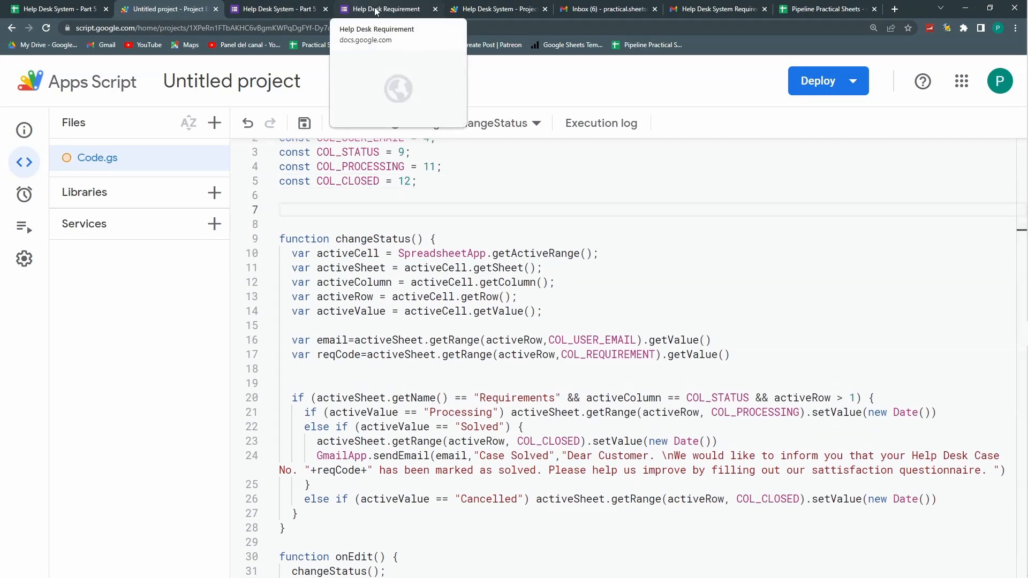
{"action": "type", "text": "function permissions()"}
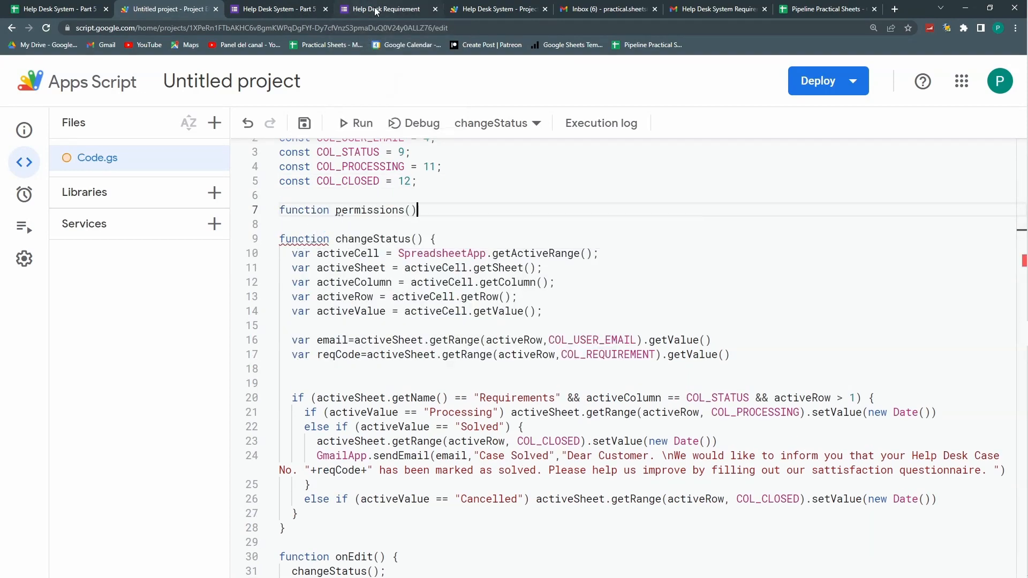
{"action": "type", "text": "{"}
{"action": "key", "text": "Return"}
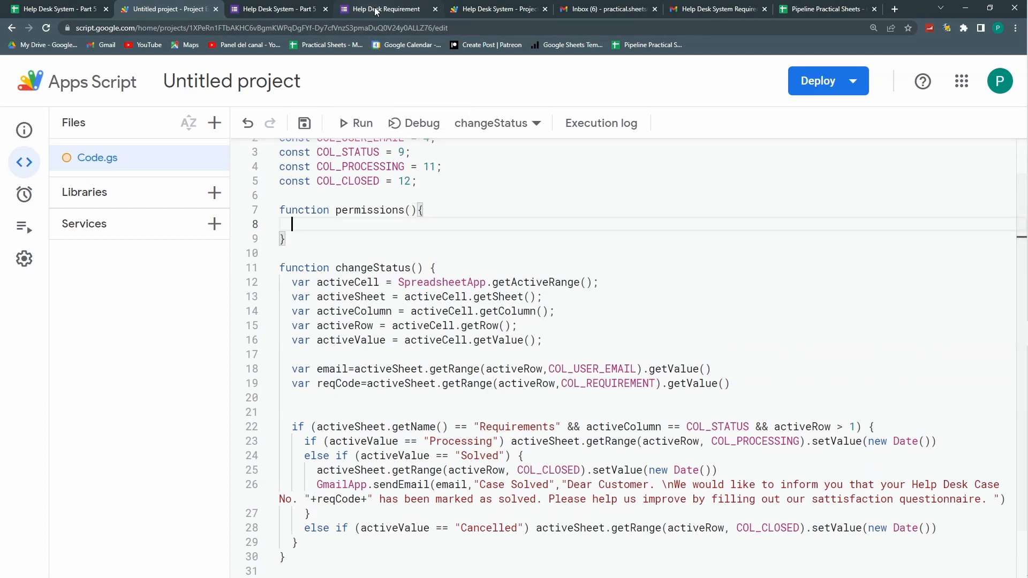
{"action": "type", "text": "GmailApp."}
{"action": "scroll", "coordinate": [425, 287], "scroll_direction": "up", "scroll_amount": 10}
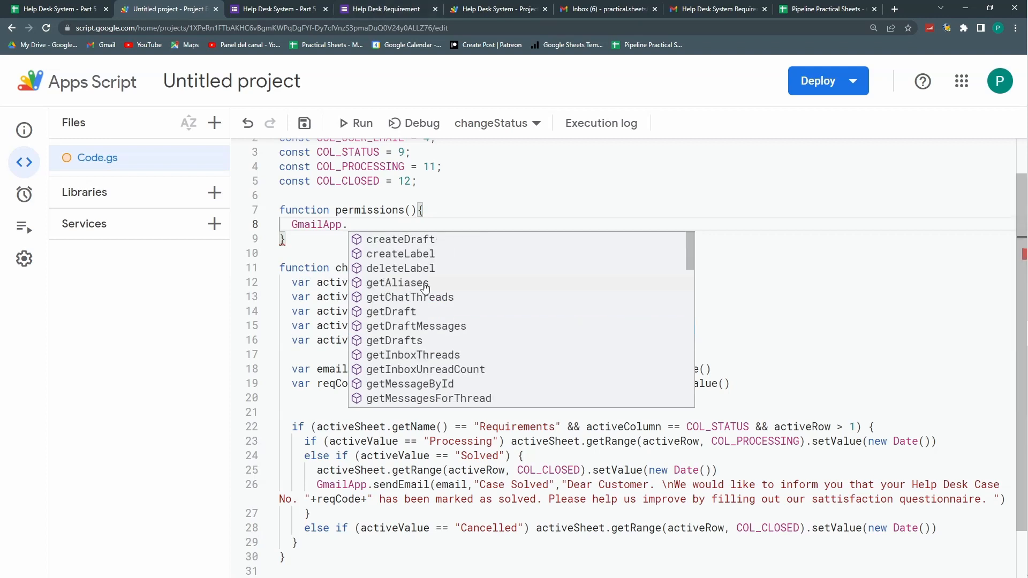
{"action": "left_click", "coordinate": [425, 283]}
{"action": "type", "text": "()"}
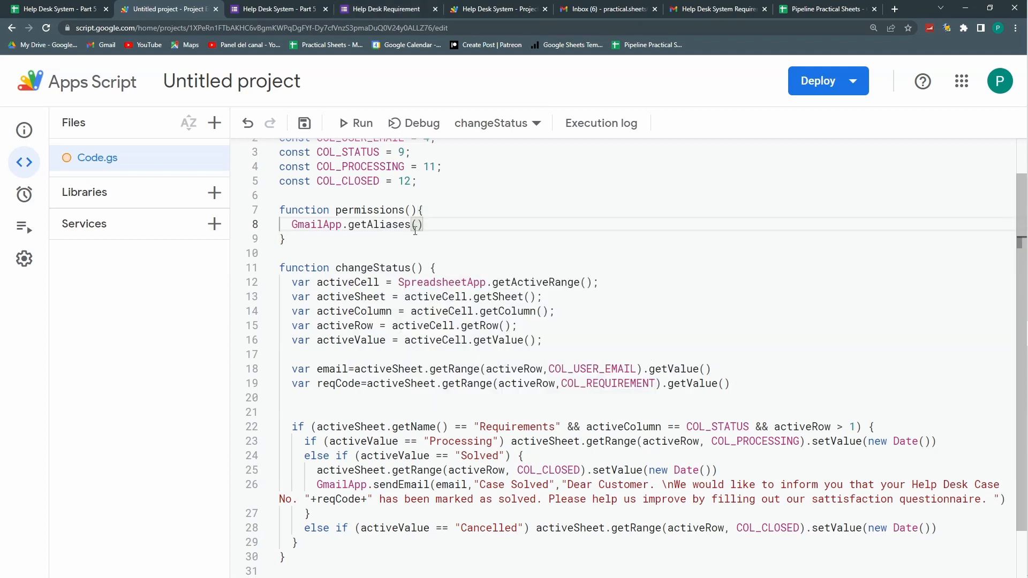
{"action": "left_click", "coordinate": [303, 124]}
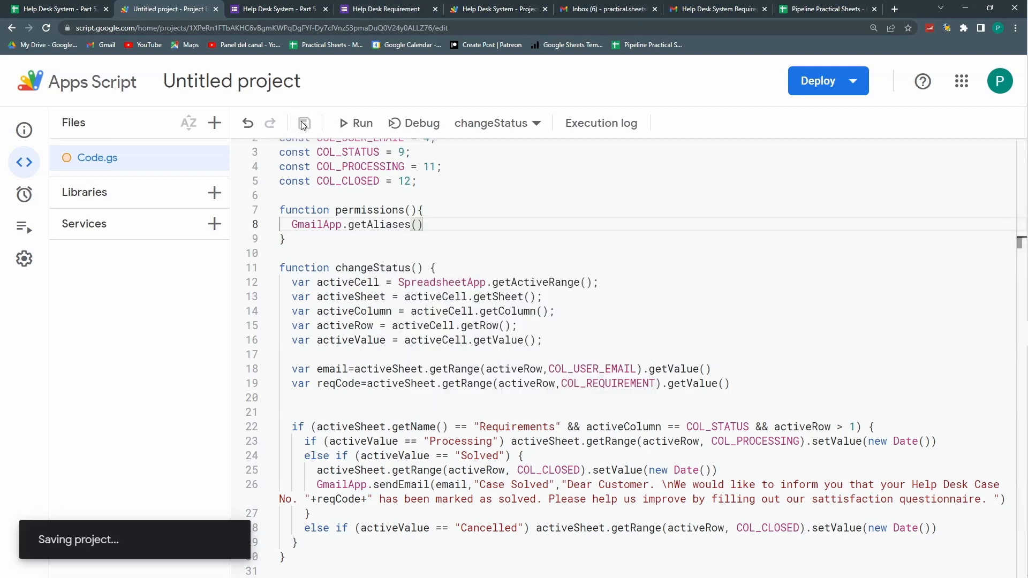
Step: Run permissions and review the requested Gmail access, then return to the spreadsheet
{"action": "left_click", "coordinate": [534, 124]}
{"action": "left_click", "coordinate": [544, 159]}
{"action": "left_click", "coordinate": [367, 123]}
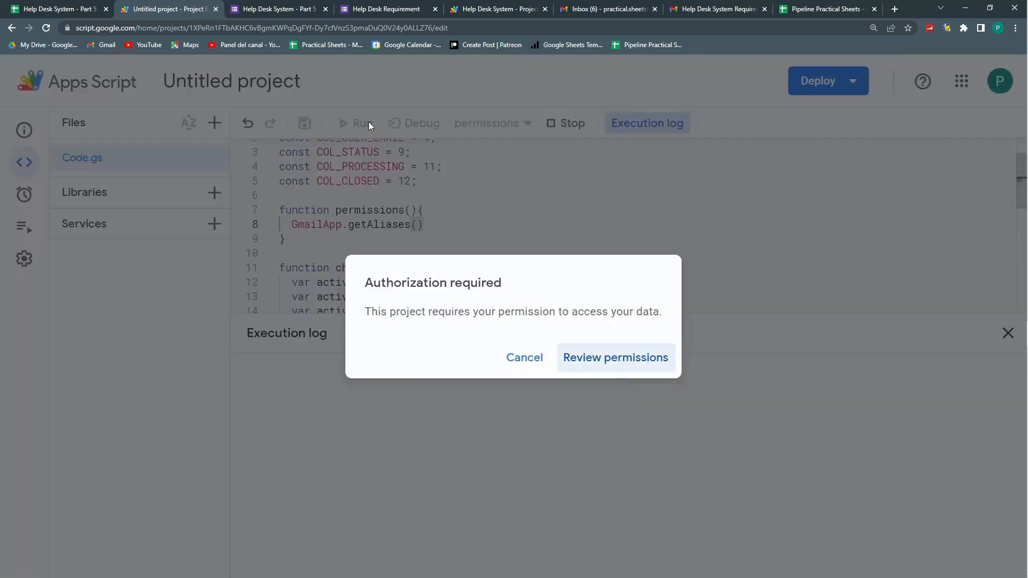
{"action": "left_click", "coordinate": [611, 359]}
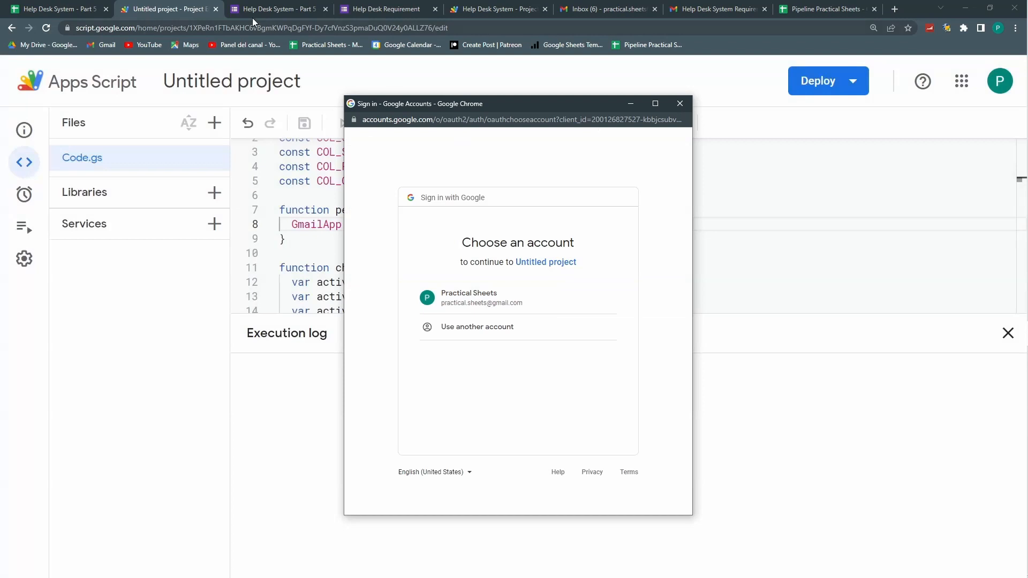
{"action": "left_click", "coordinate": [86, 9]}
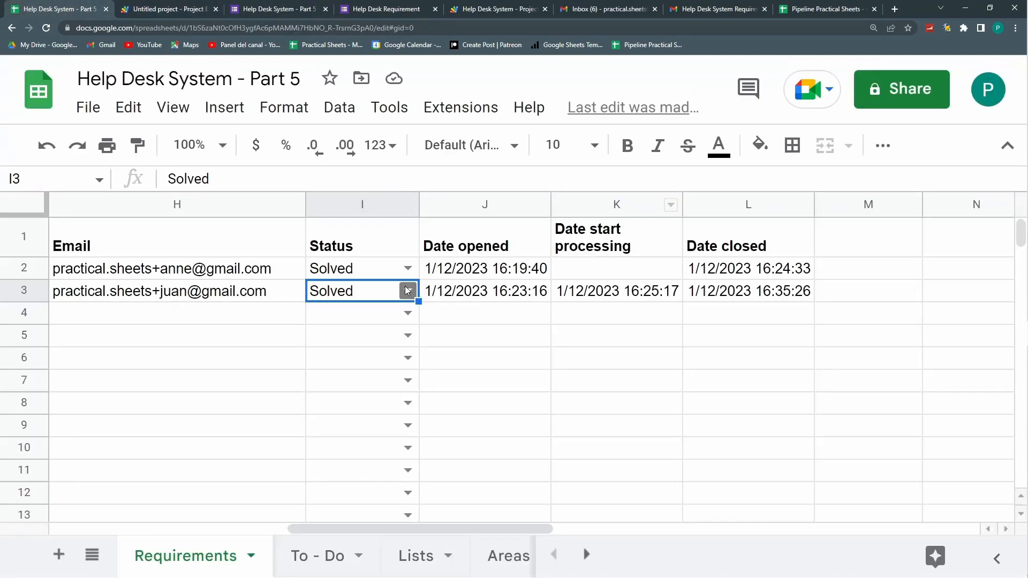
Step: Change row 3's Status to Processing and check K3's new 1/12/2023 16:37:18 timestamp
{"action": "left_click", "coordinate": [407, 291]}
{"action": "left_click", "coordinate": [380, 346]}
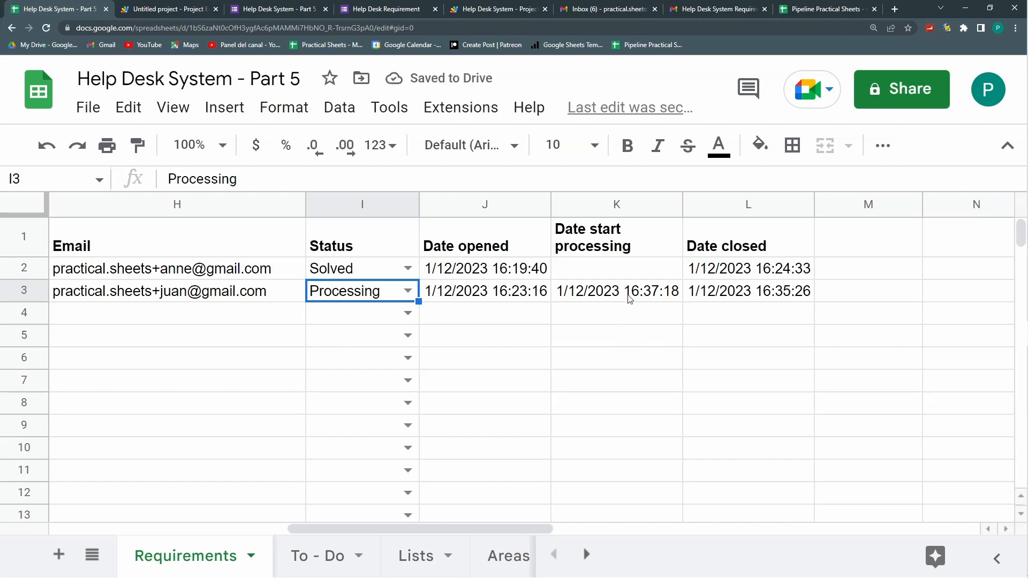
{"action": "left_click", "coordinate": [630, 298]}
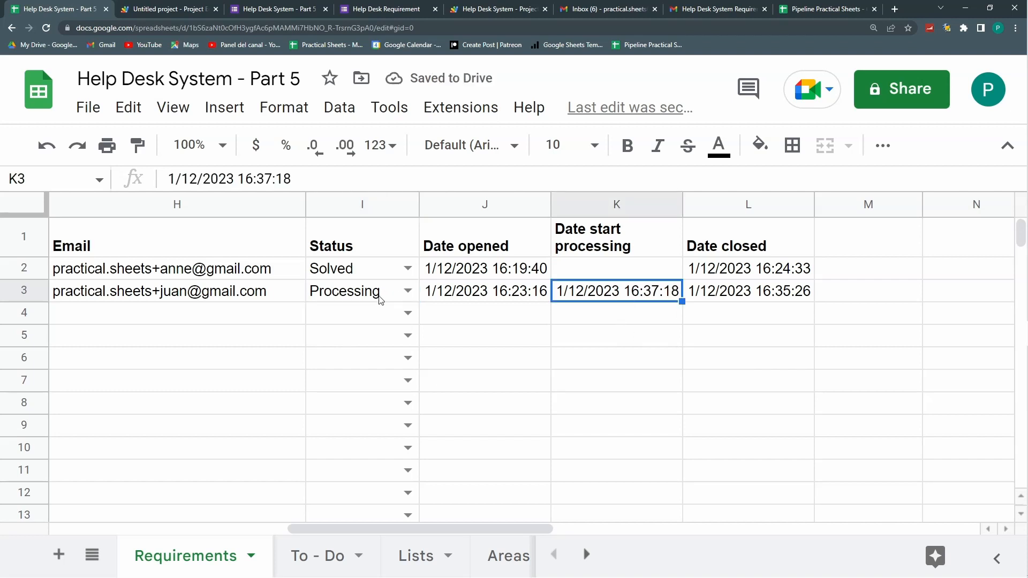
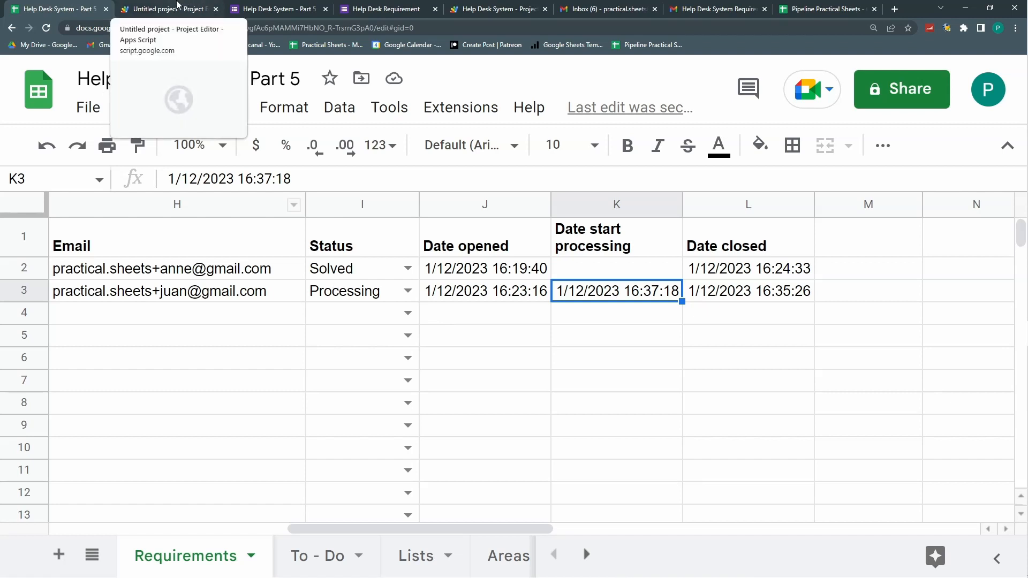
Step: Authorize the script with the Google account via Advanced > Go to Untitled project (unsafe) > Allow
{"action": "left_click", "coordinate": [174, 6]}
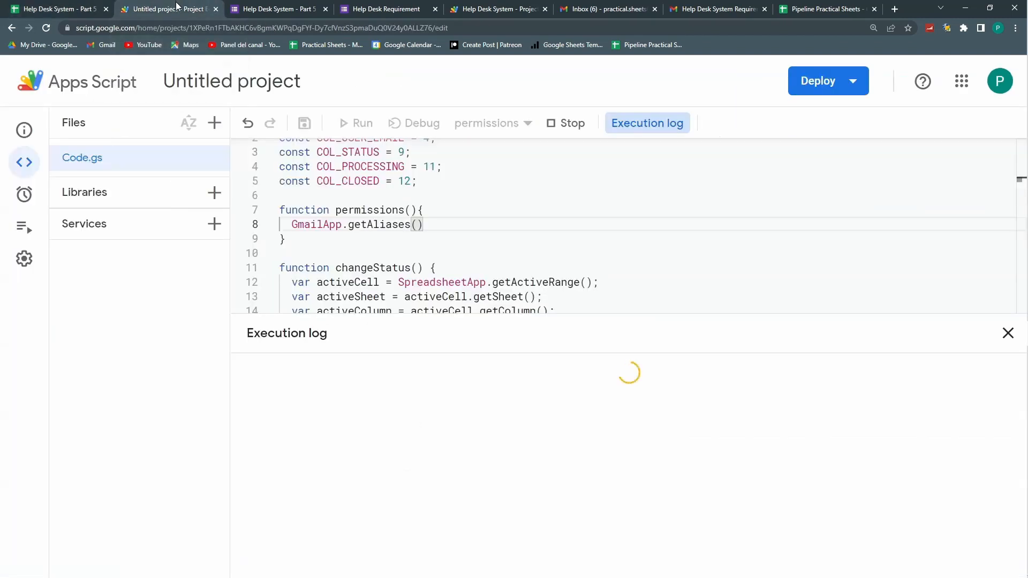
{"action": "key", "text": "alt+Tab"}
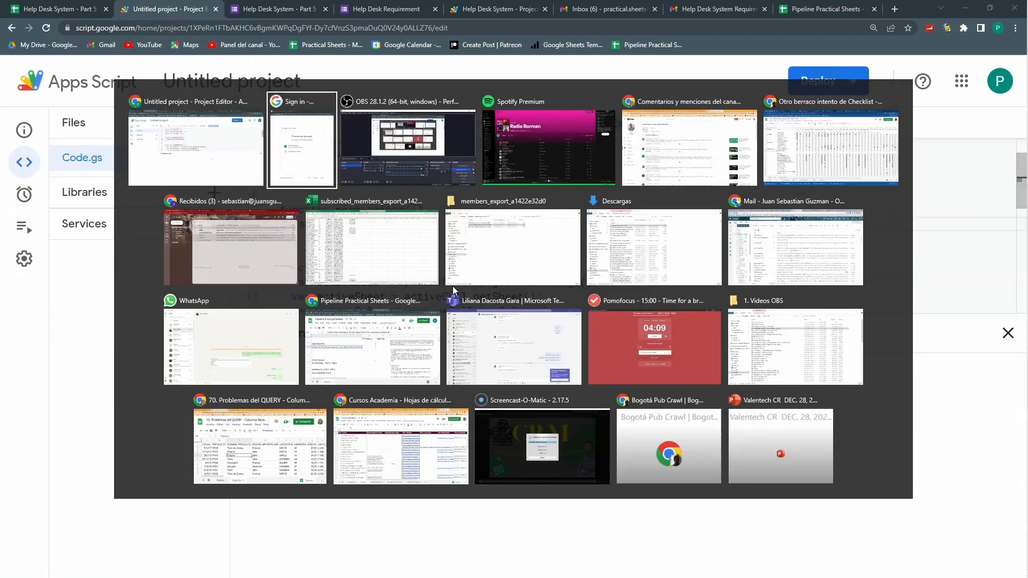
{"action": "left_click", "coordinate": [494, 300]}
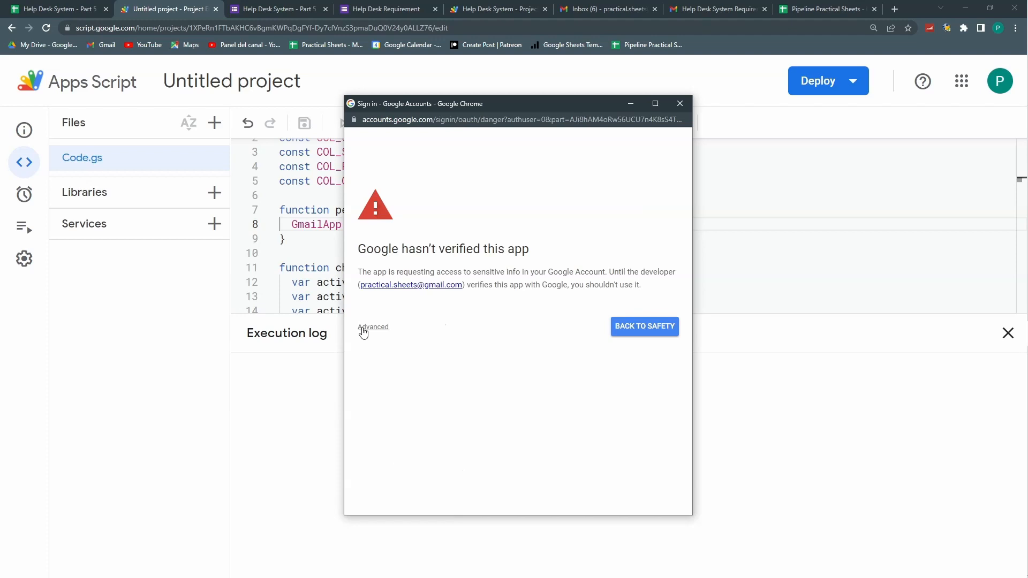
{"action": "left_click", "coordinate": [363, 331]}
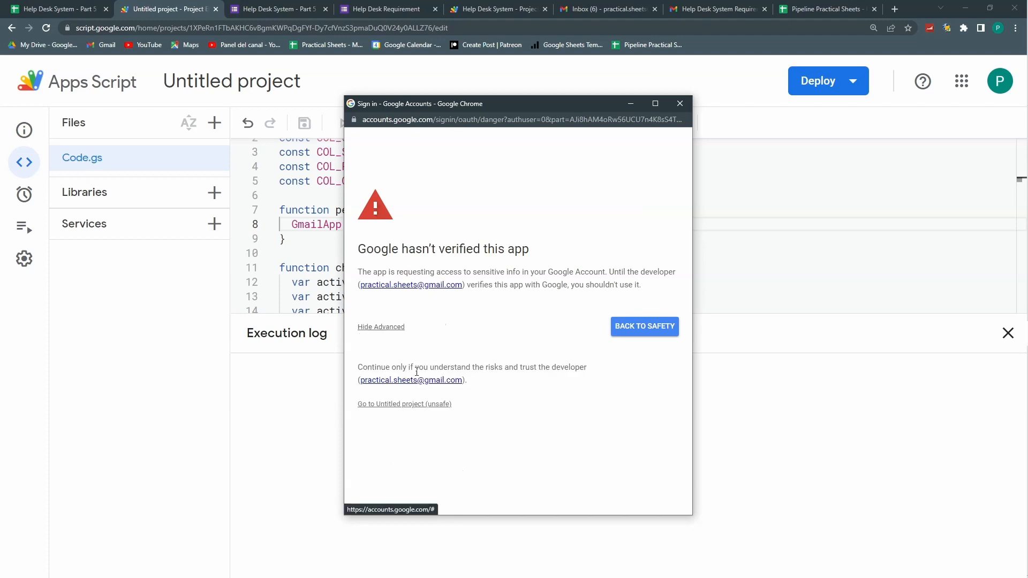
{"action": "left_click", "coordinate": [416, 405]}
{"action": "left_click", "coordinate": [561, 474]}
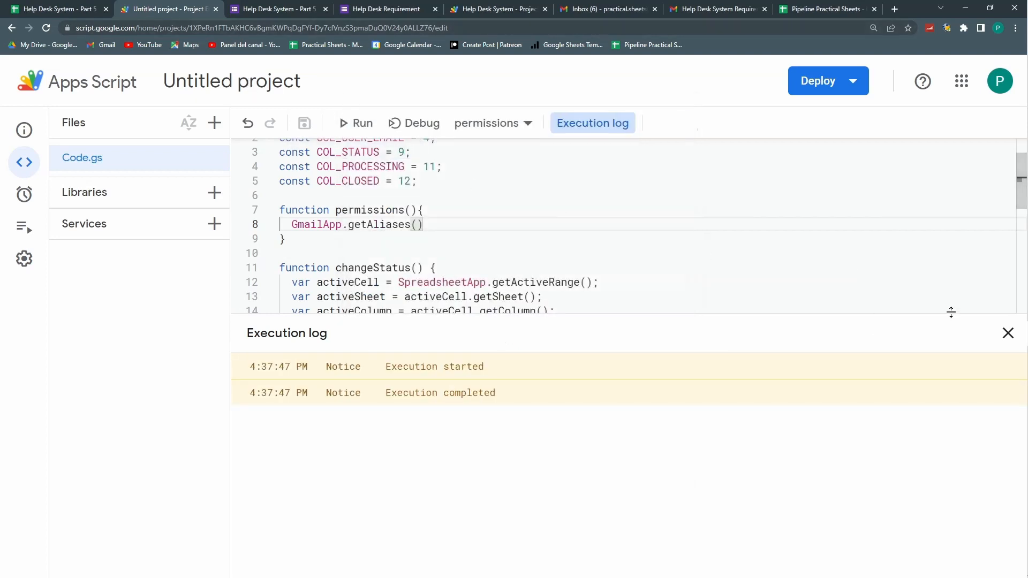
{"action": "left_click", "coordinate": [1008, 333]}
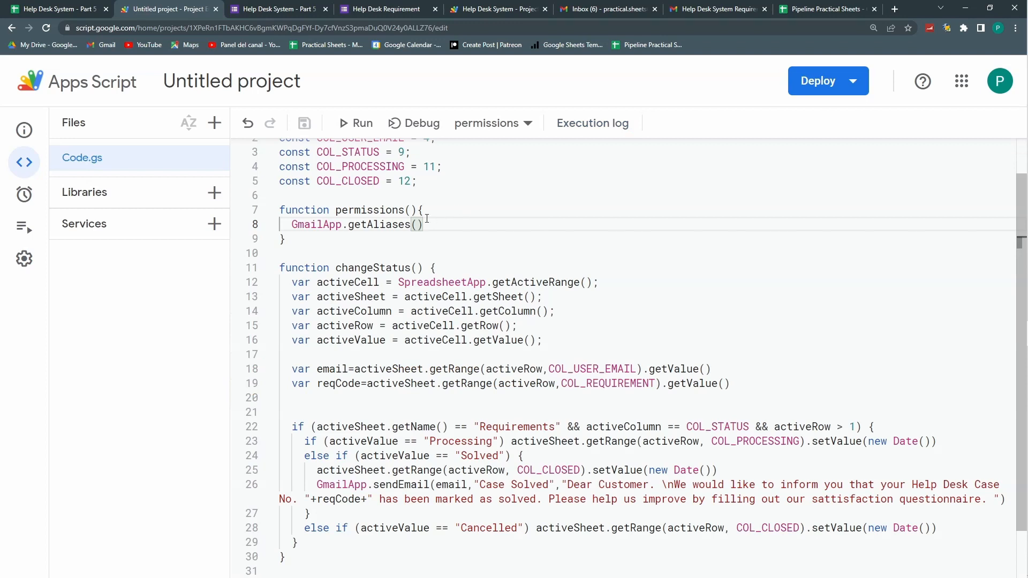
Step: Change the second request's status in I3 to Solved
{"action": "left_click", "coordinate": [272, 9]}
{"action": "left_click", "coordinate": [81, 9]}
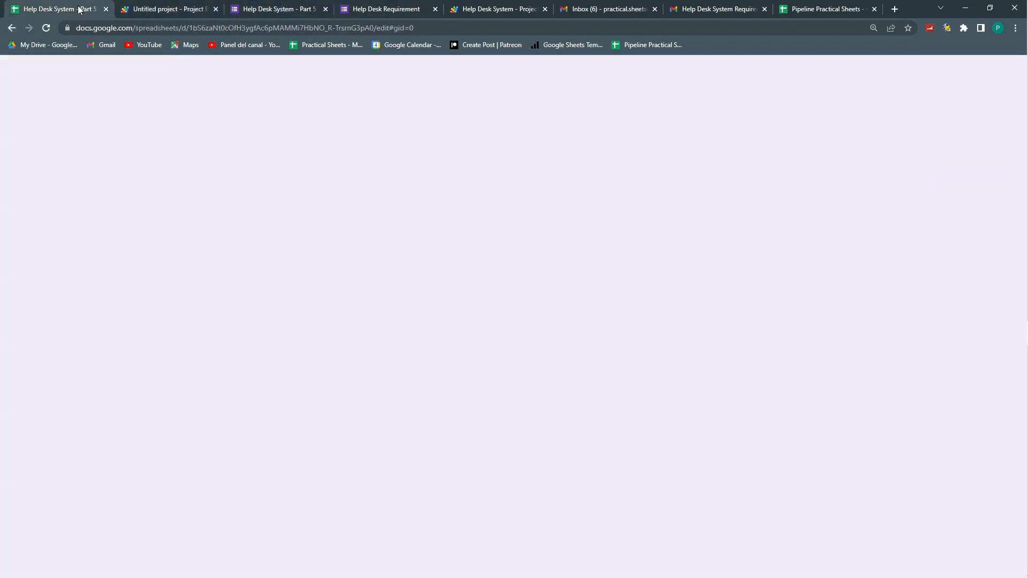
{"action": "left_click", "coordinate": [407, 290]}
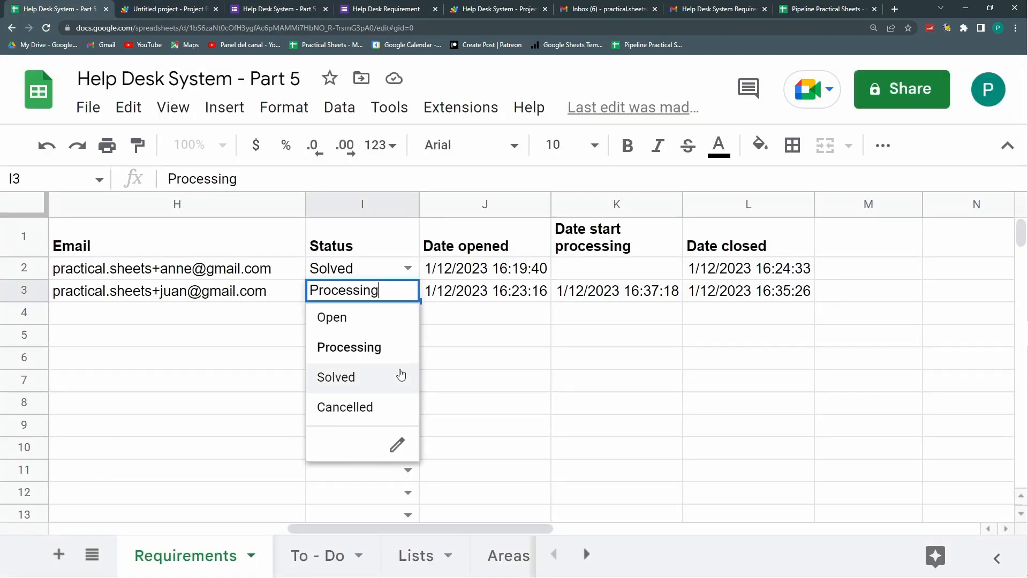
{"action": "left_click", "coordinate": [392, 391]}
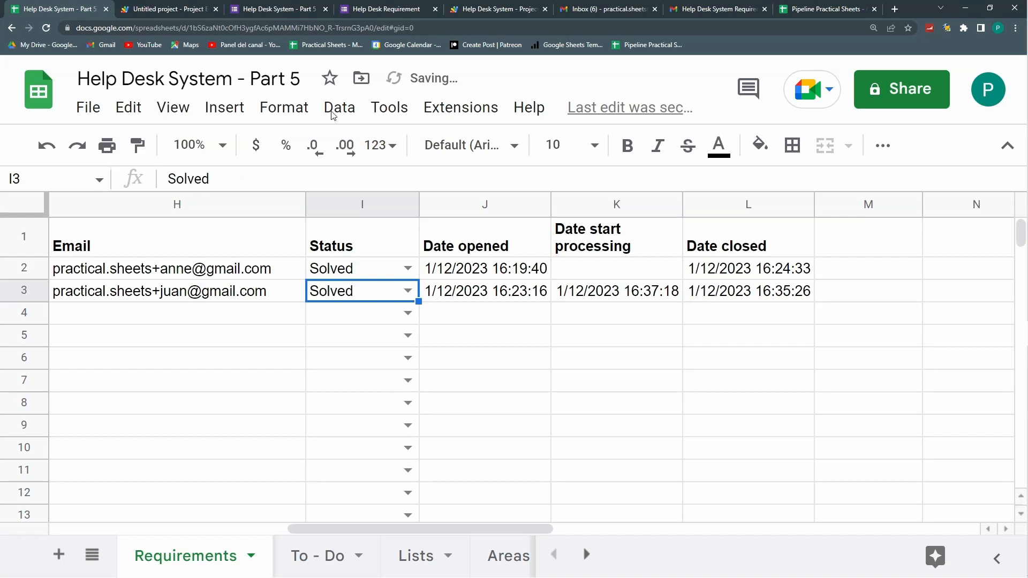
Step: Refresh the Gmail Recibidos inbox for a Case Solved notice, then return to the Apps Script editor
{"action": "left_click", "coordinate": [707, 9]}
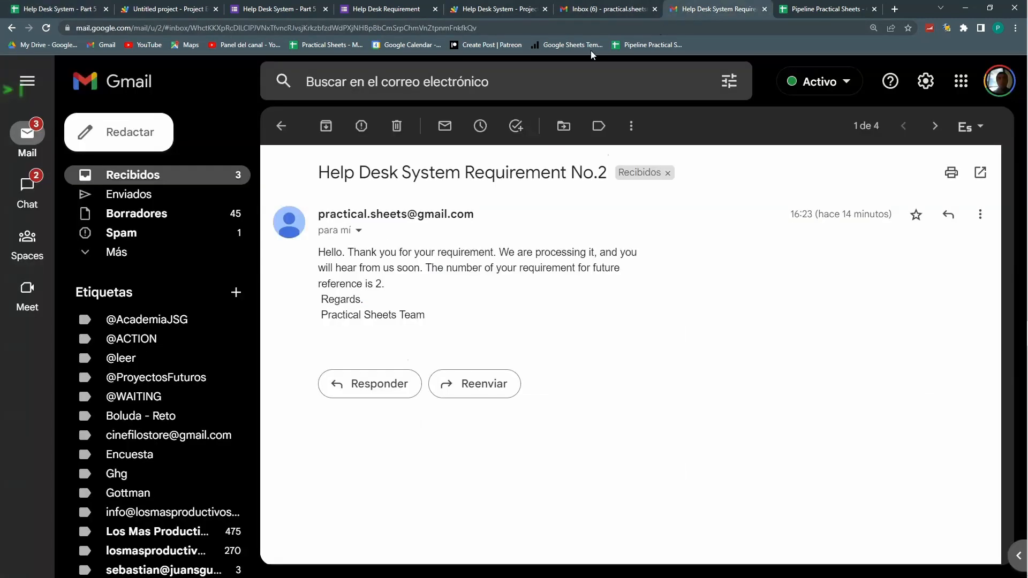
{"action": "left_click", "coordinate": [160, 177]}
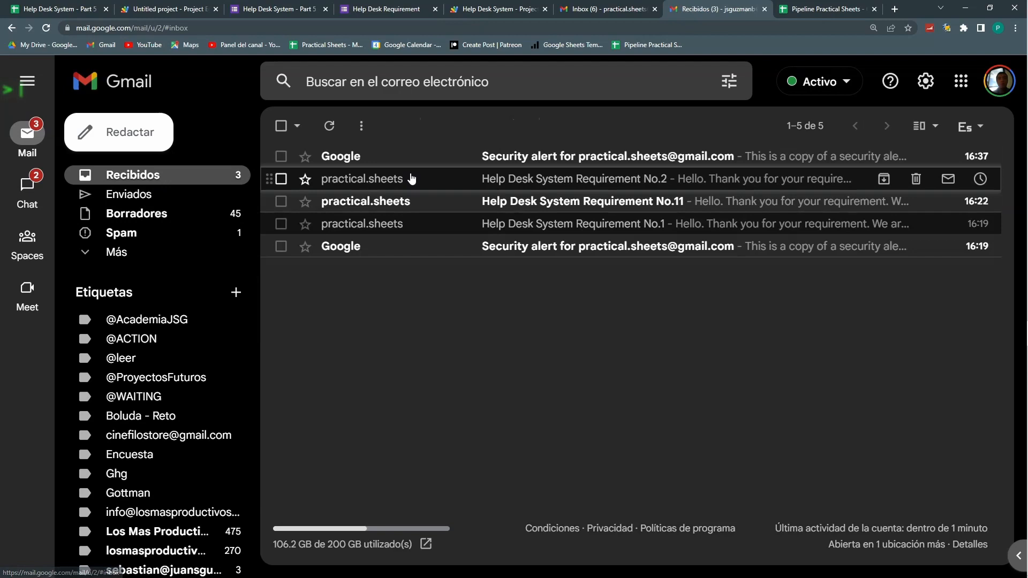
{"action": "left_click", "coordinate": [329, 129]}
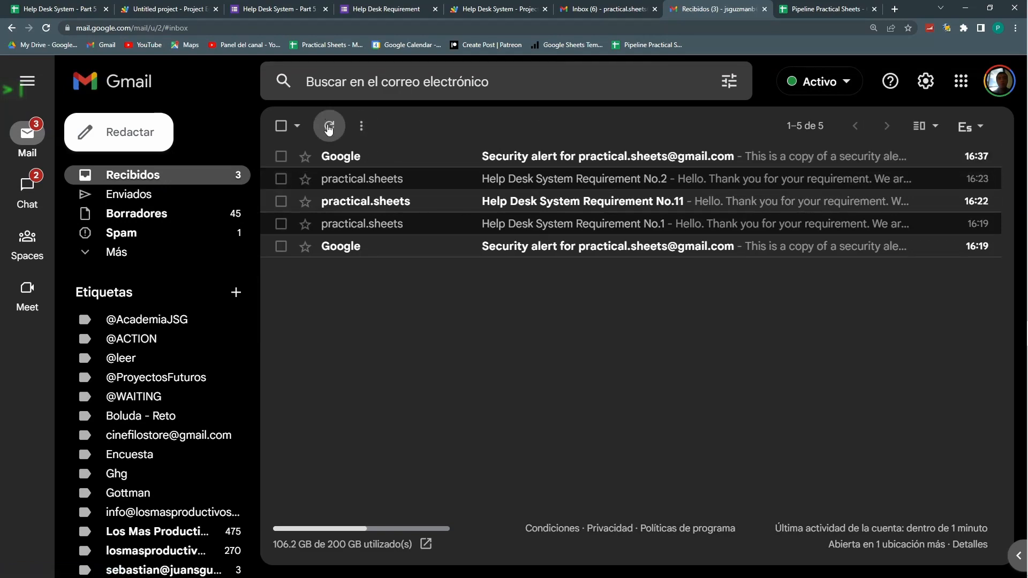
{"action": "left_click", "coordinate": [155, 8]}
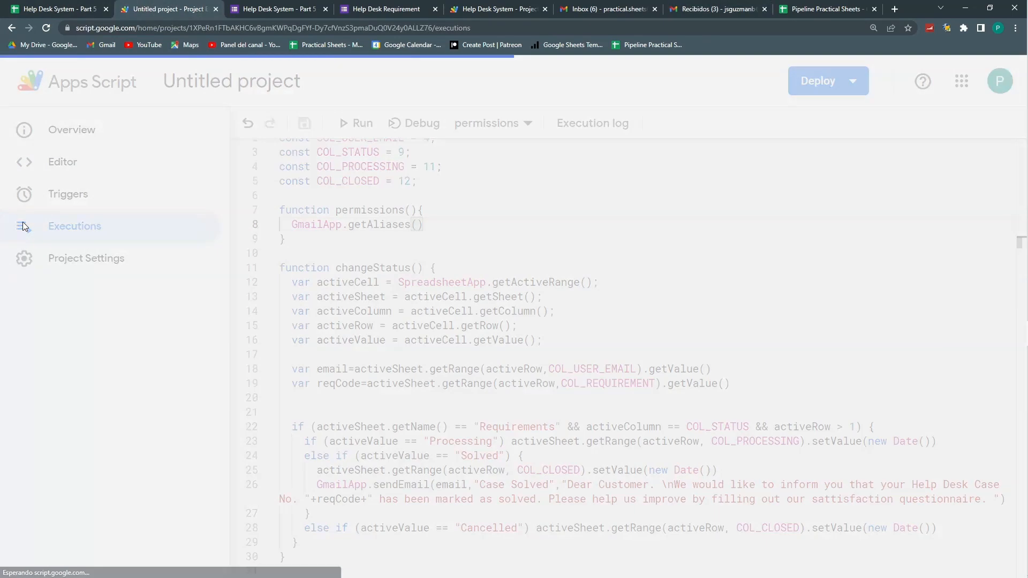
Step: Delete the onEdit function and its blank lines from Code.gs, then view the empty Triggers page
{"action": "left_click", "coordinate": [22, 227]}
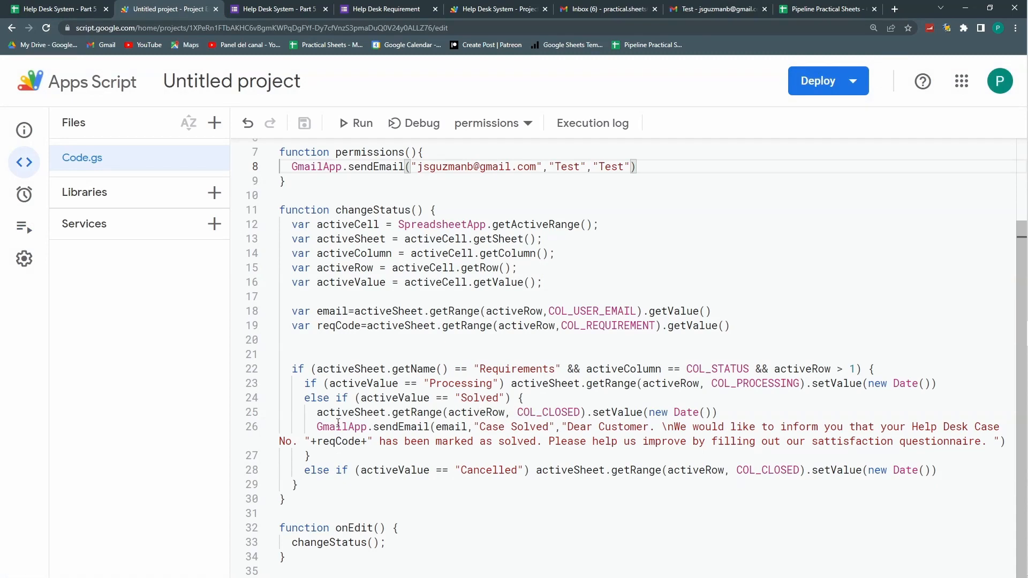
{"action": "left_click_drag", "start_coordinate": [320, 523], "coordinate": [390, 546]}
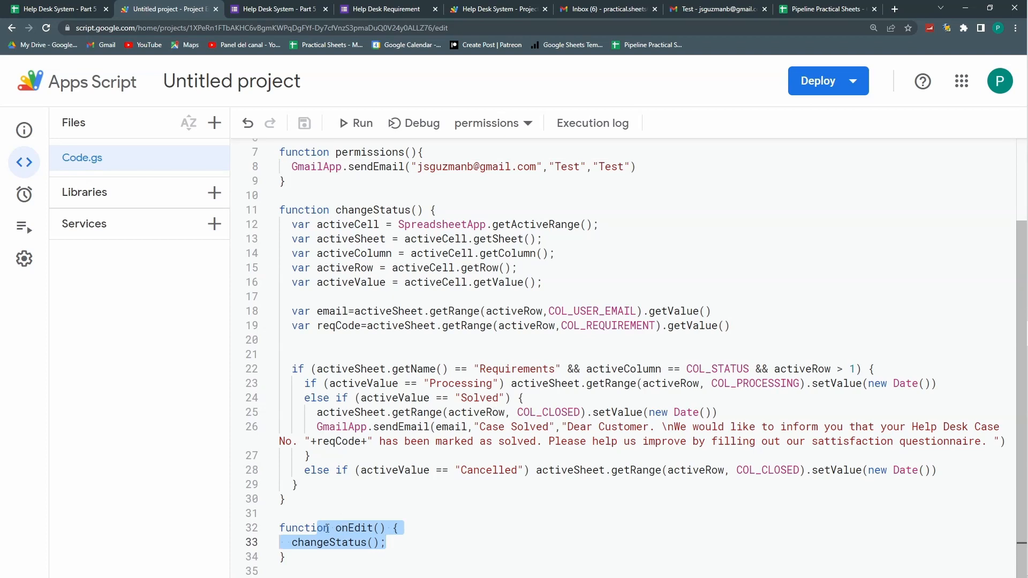
{"action": "left_click", "coordinate": [353, 524]}
{"action": "left_click_drag", "start_coordinate": [286, 557], "coordinate": [279, 528]}
{"action": "key", "text": "BackSpace"}
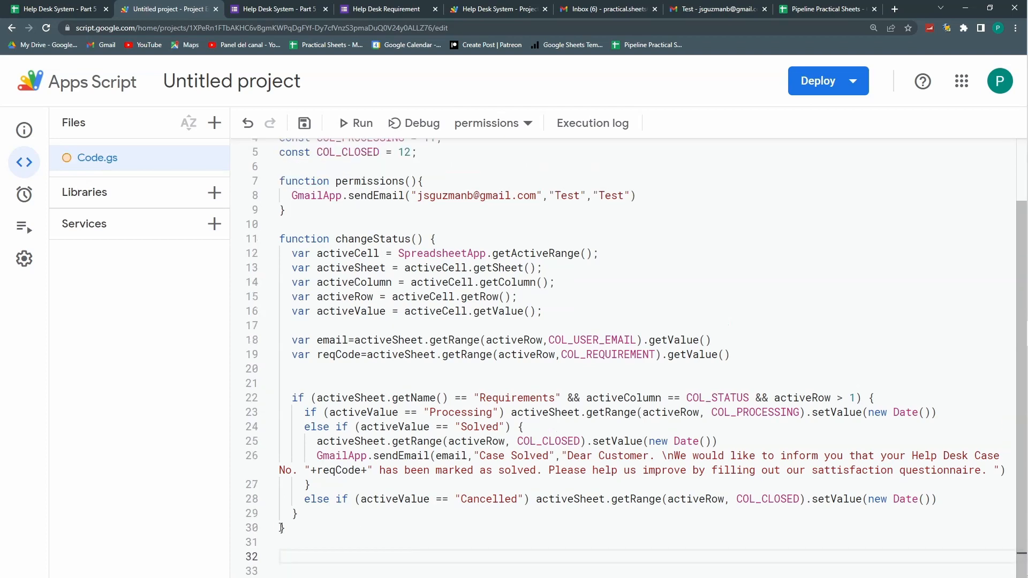
{"action": "key", "text": "BackSpace"}
{"action": "key", "text": "BackSpace"}
{"action": "mouse_move", "coordinate": [16, 234]}
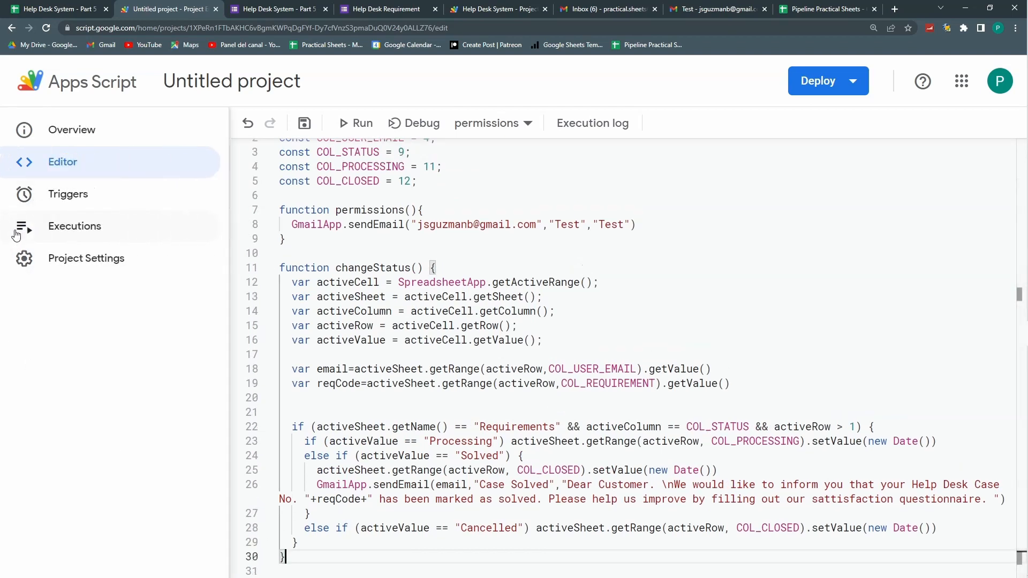
{"action": "left_click", "coordinate": [25, 196]}
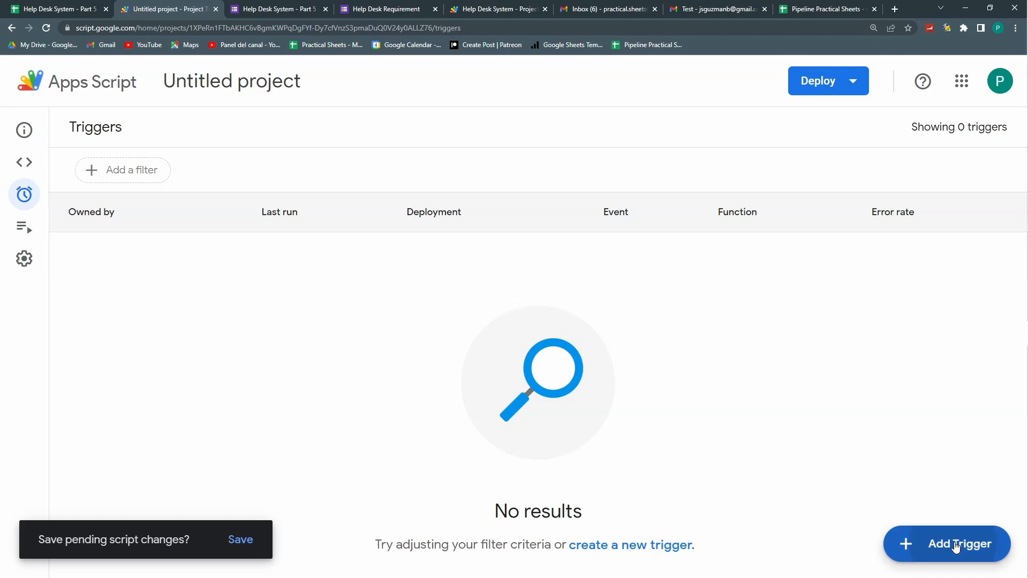
Step: Add and save a changeStatus trigger from the spreadsheet firing On edit
{"action": "left_click", "coordinate": [955, 545]}
{"action": "left_click", "coordinate": [359, 246]}
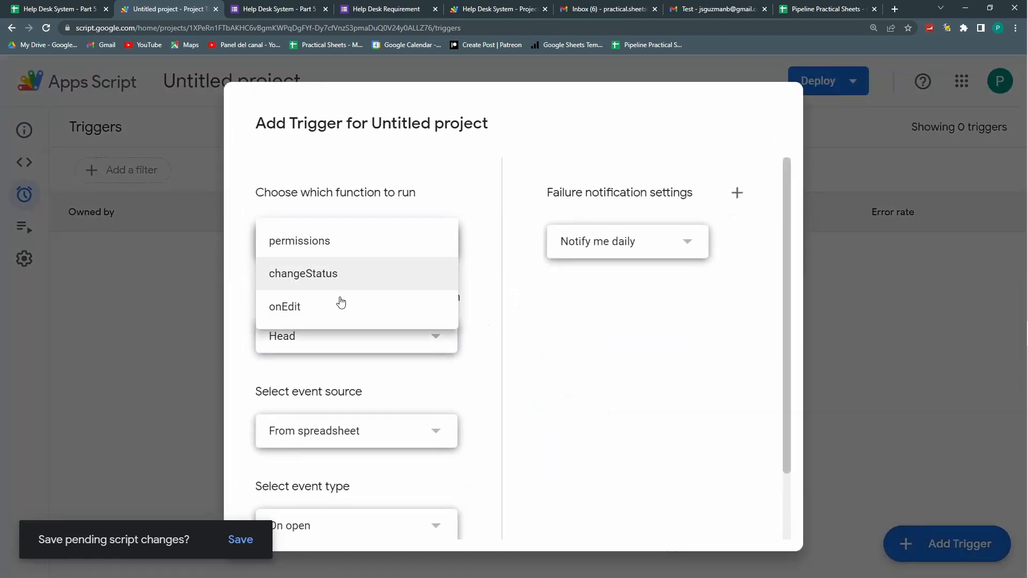
{"action": "left_click", "coordinate": [316, 277]}
{"action": "scroll", "coordinate": [425, 321], "scroll_direction": "down", "scroll_amount": 3}
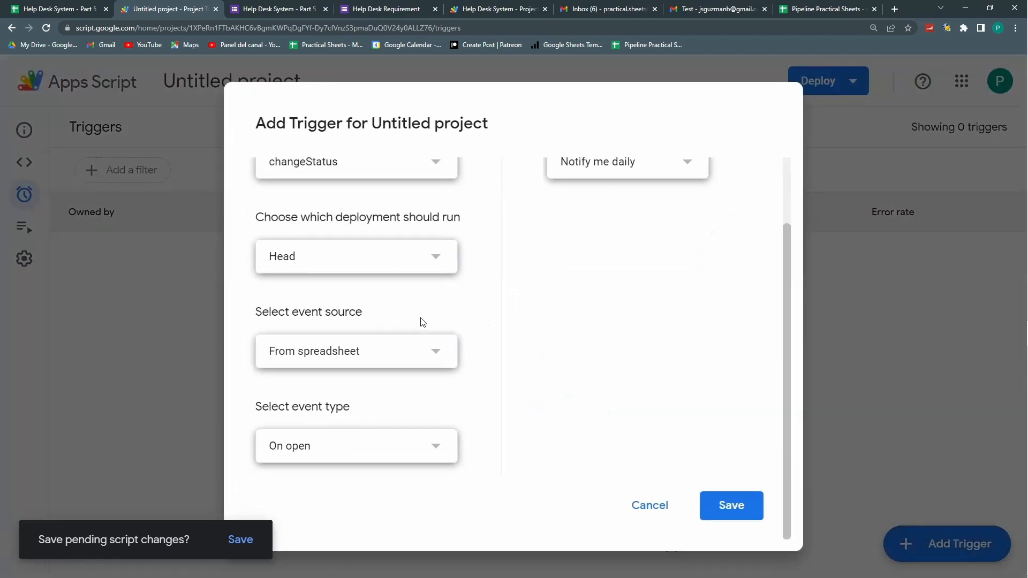
{"action": "left_click", "coordinate": [376, 455]}
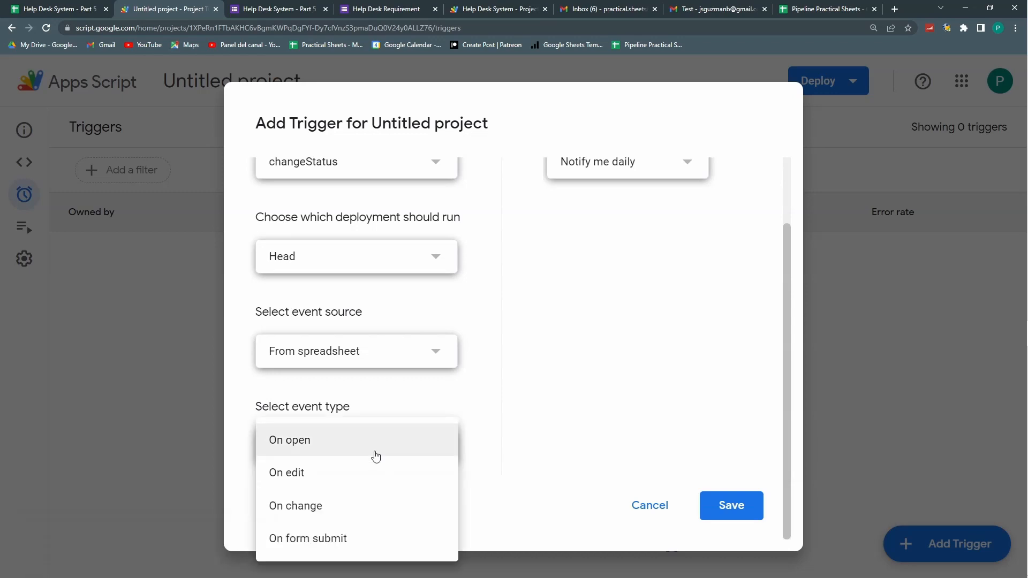
{"action": "left_click", "coordinate": [317, 475]}
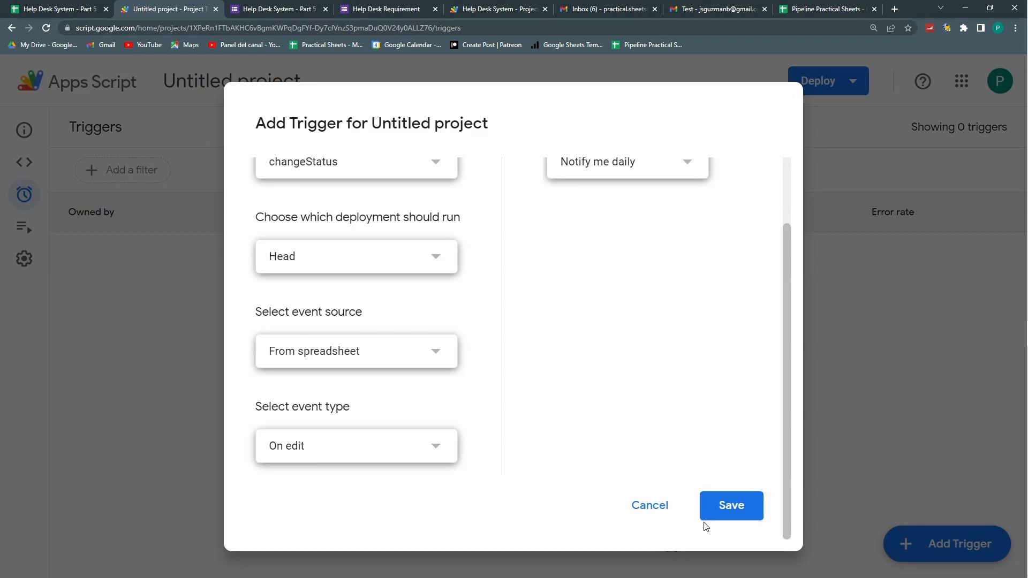
{"action": "left_click", "coordinate": [756, 506]}
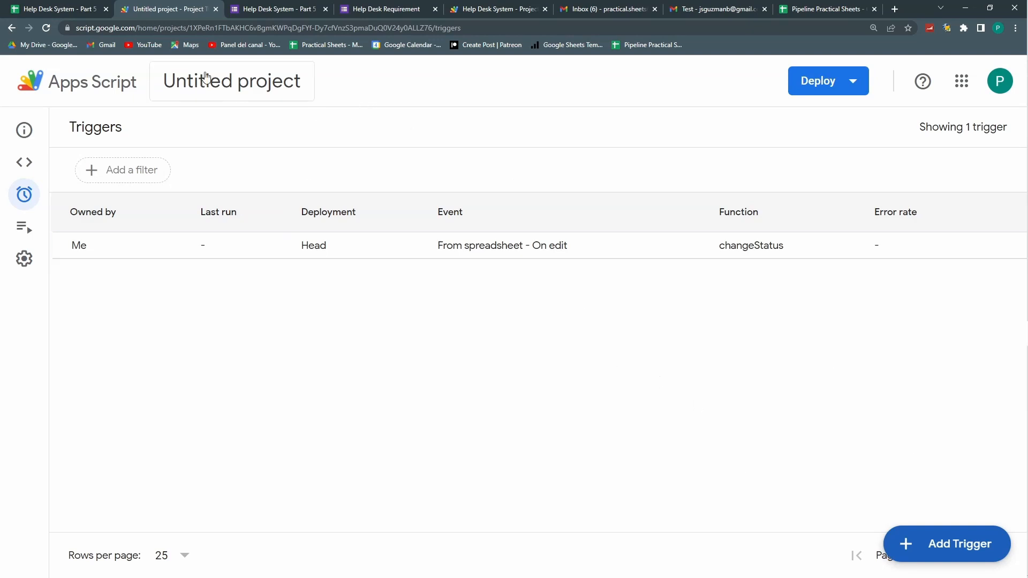
{"action": "left_click", "coordinate": [87, 9]}
Step: Switch I3 to Processing, then Solved, stamping 16:40:57 and 16:40:59 automatically
{"action": "left_click", "coordinate": [408, 290]}
{"action": "left_click", "coordinate": [370, 346]}
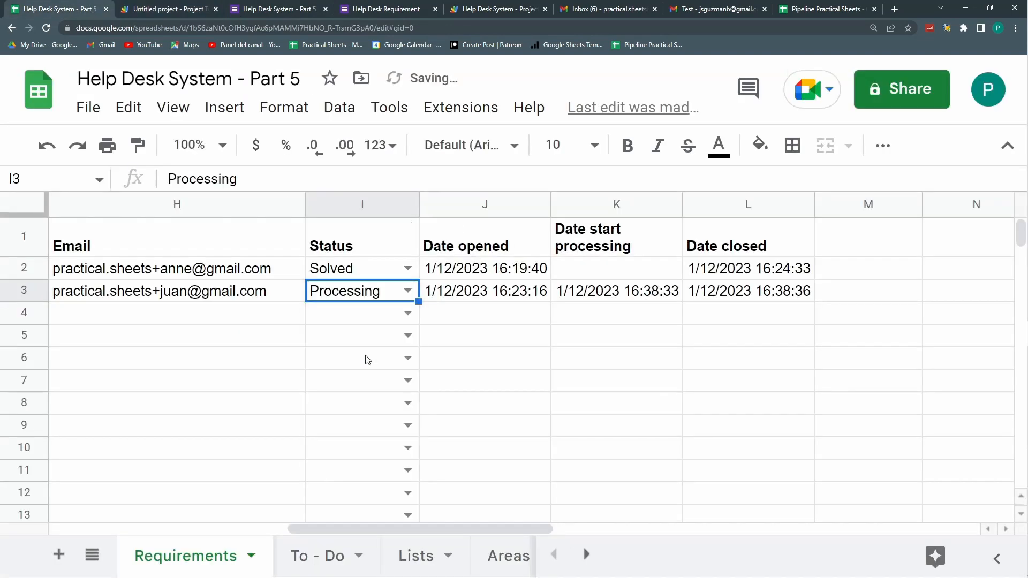
{"action": "left_click", "coordinate": [410, 292]}
{"action": "left_click", "coordinate": [362, 377]}
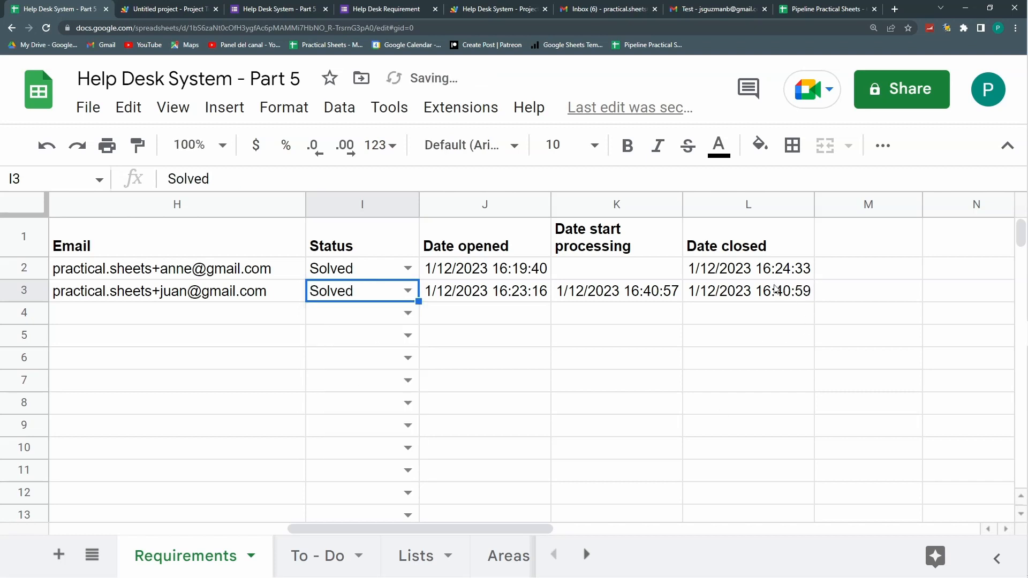
Step: Read the Case Solved email confirming Help Desk Case No. 2 in Gmail, then return to the sheet
{"action": "left_click", "coordinate": [706, 9]}
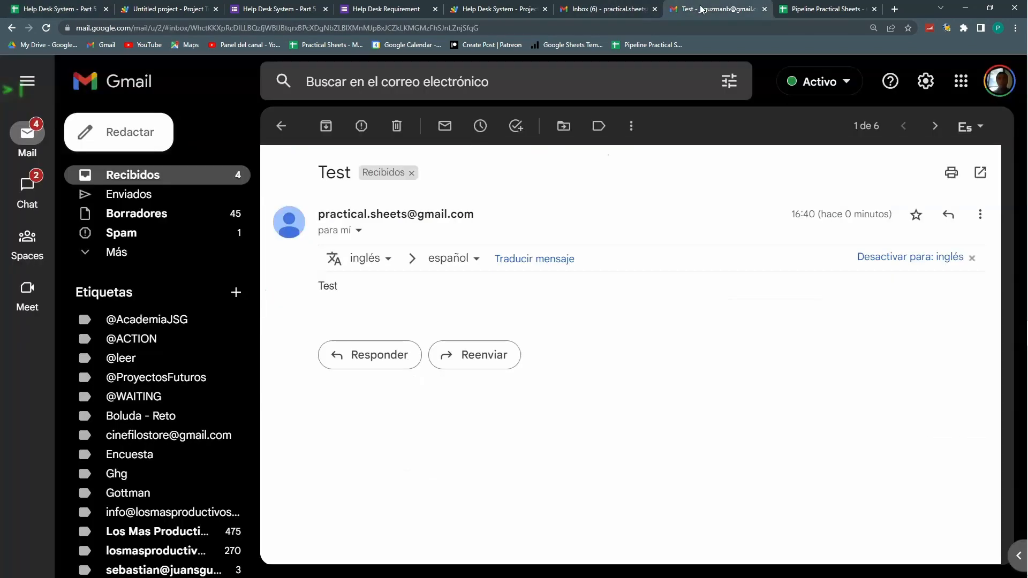
{"action": "left_click", "coordinate": [189, 177]}
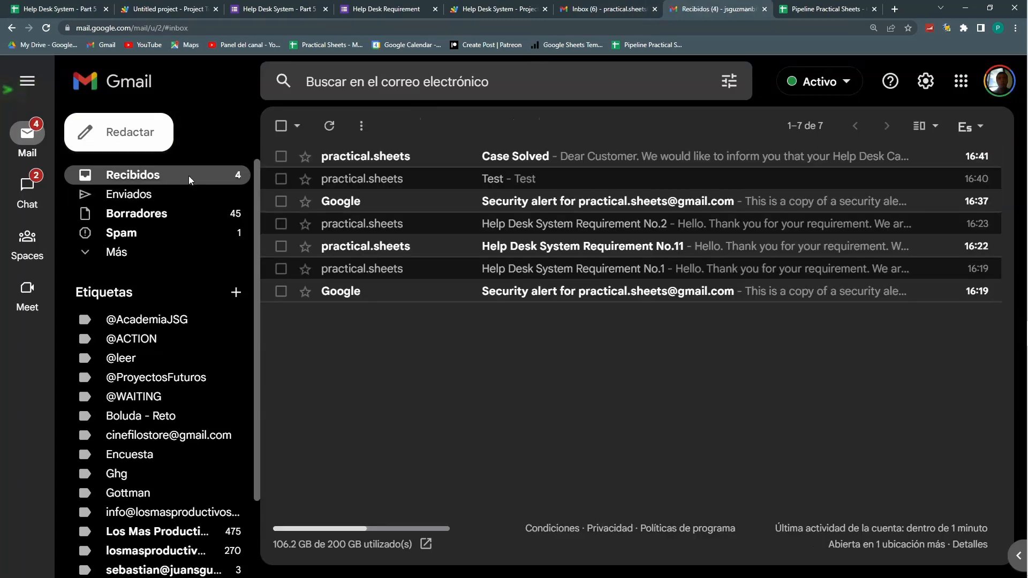
{"action": "left_click", "coordinate": [376, 161]}
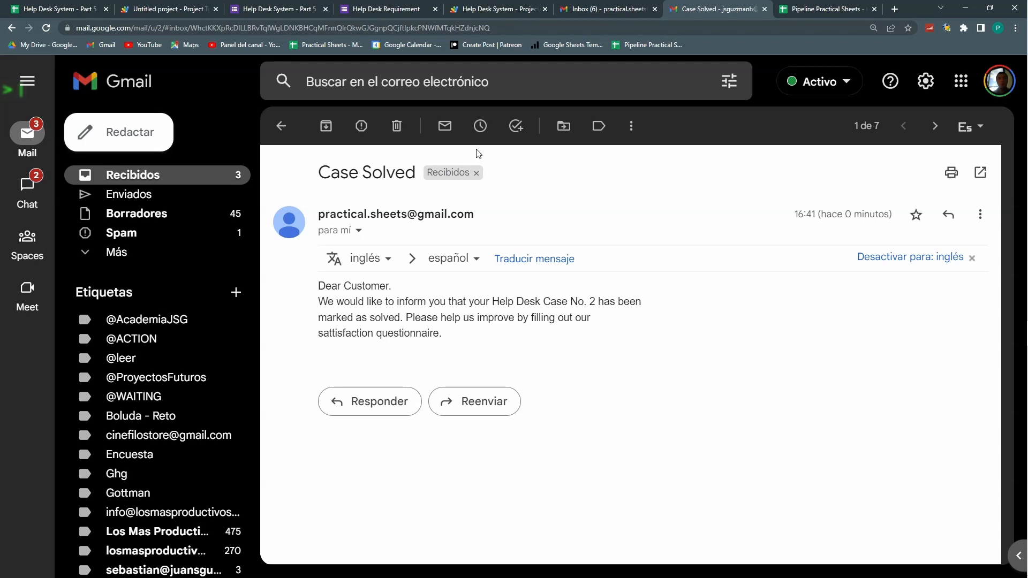
{"action": "left_click", "coordinate": [159, 11]}
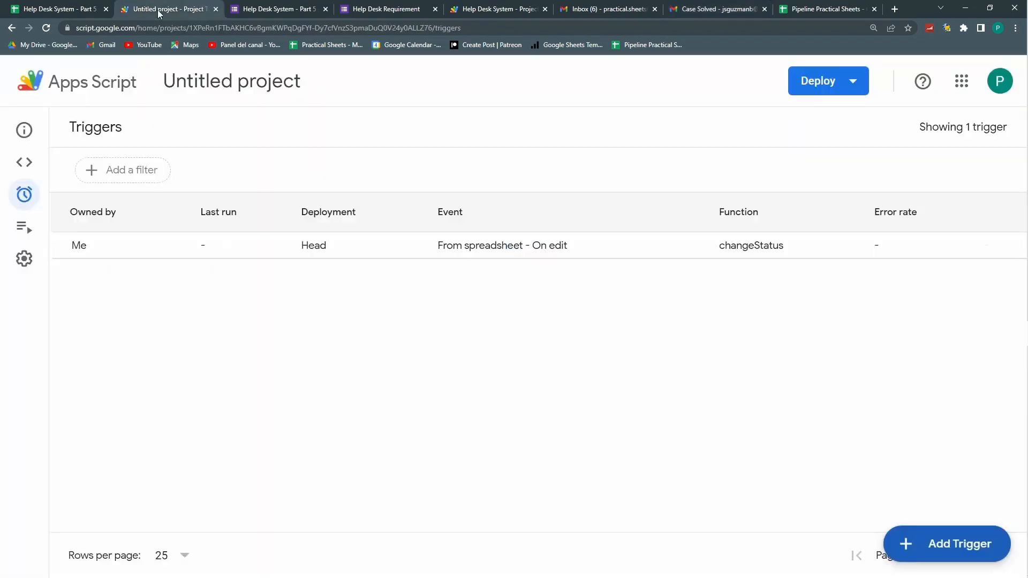
{"action": "left_click", "coordinate": [76, 9]}
Step: Set I2 to Cancelled and confirm L2's Date closed now reads 1/12/2023 16:42:39
{"action": "left_click", "coordinate": [502, 273]}
{"action": "left_click", "coordinate": [473, 334]}
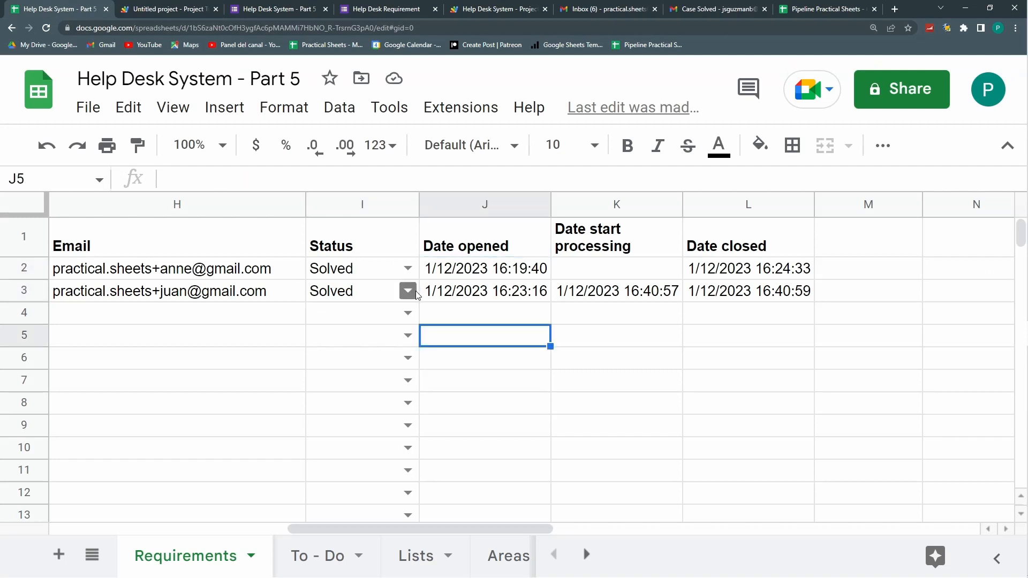
{"action": "left_click", "coordinate": [331, 315]}
{"action": "left_click_drag", "start_coordinate": [155, 315], "coordinate": [246, 335]}
{"action": "left_click", "coordinate": [408, 269]}
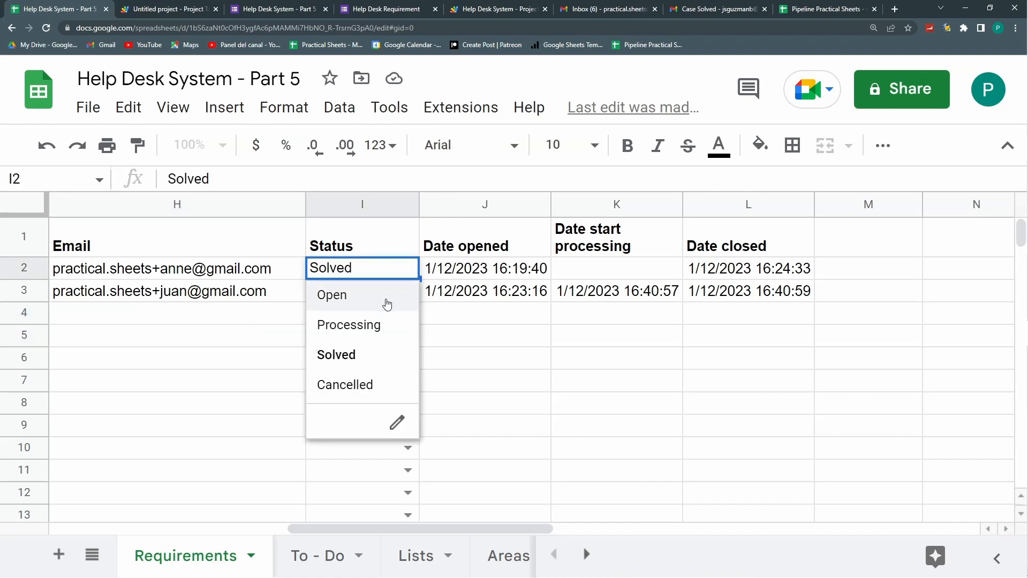
{"action": "left_click", "coordinate": [354, 385]}
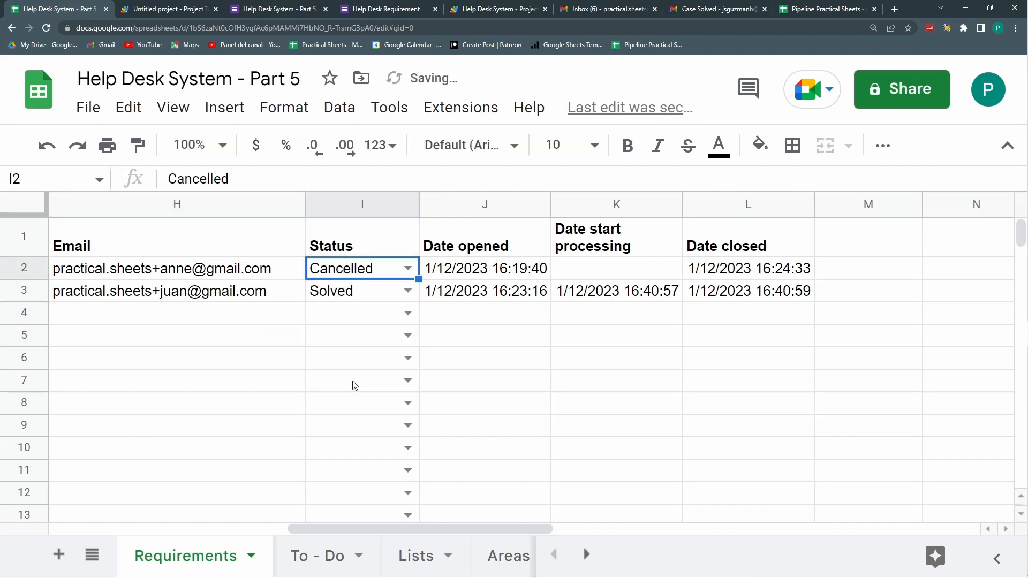
{"action": "left_click", "coordinate": [774, 263]}
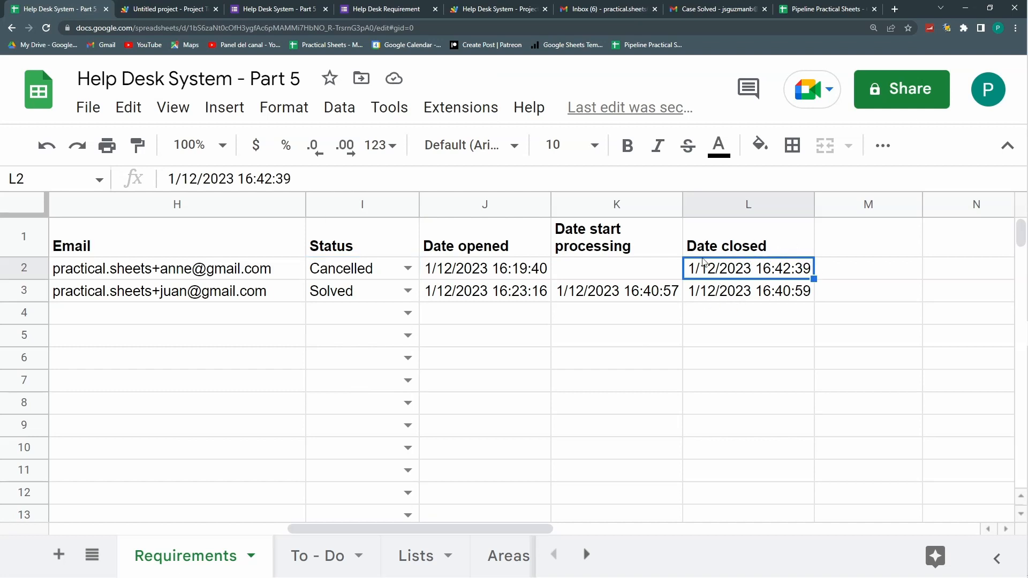
Step: Enter 'Date Cancelled' as the header in M1
{"action": "left_click", "coordinate": [830, 248]}
{"action": "type", "text": "Da"}
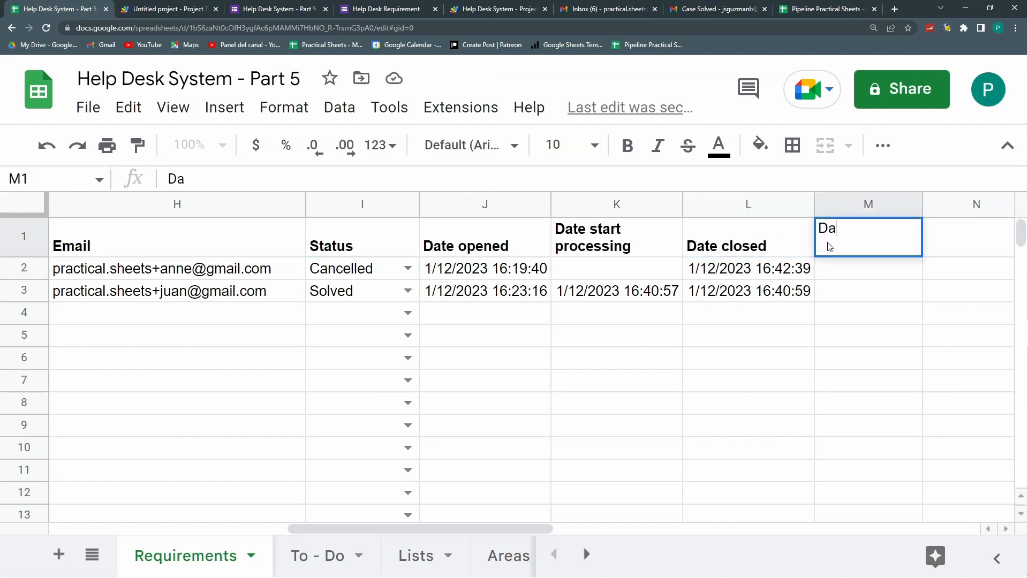
{"action": "type", "text": "te Cancelled"}
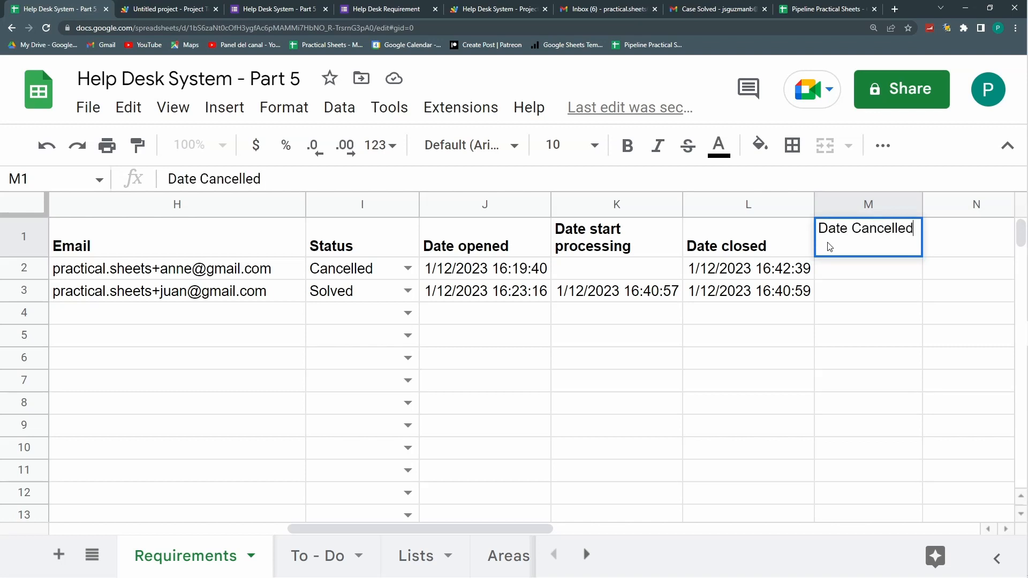
{"action": "key", "text": "Return"}
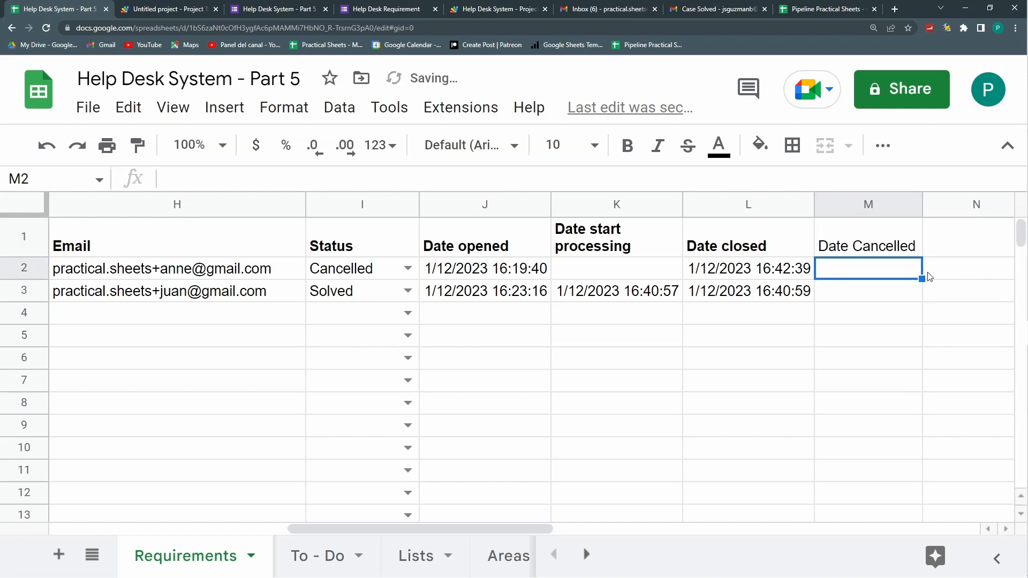
{"action": "left_click_drag", "start_coordinate": [652, 230], "coordinate": [672, 293]}
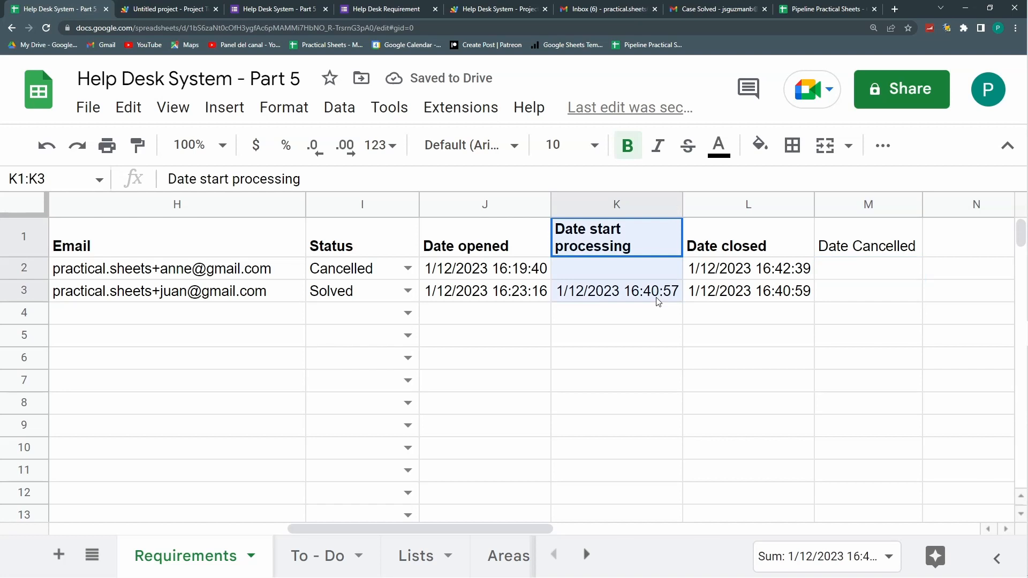
{"action": "left_click_drag", "start_coordinate": [741, 250], "coordinate": [750, 302]}
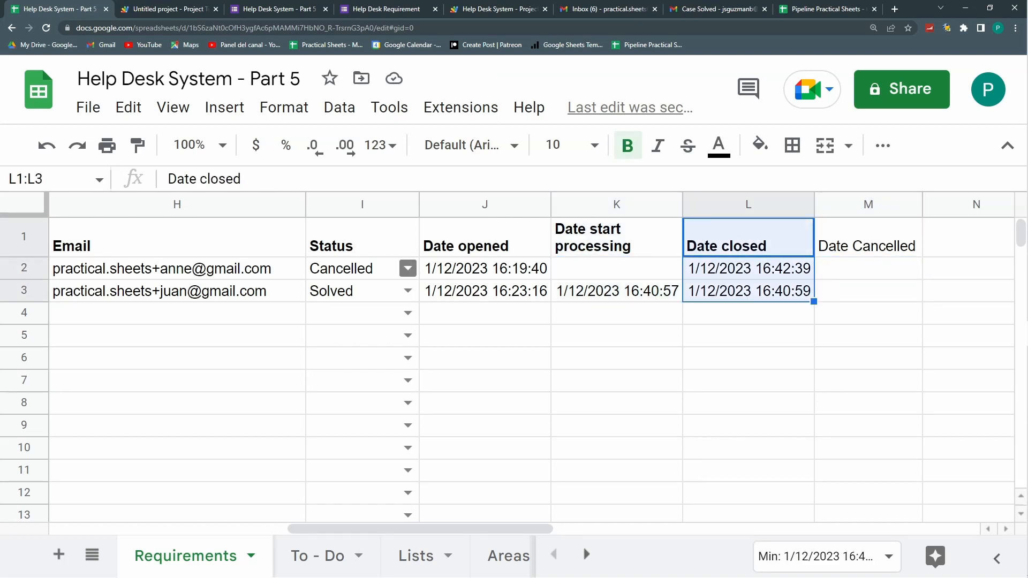
Step: Paint the Date closed header's formatting onto the M1 header, then open Code.gs in Apps Script
{"action": "left_click", "coordinate": [411, 267]}
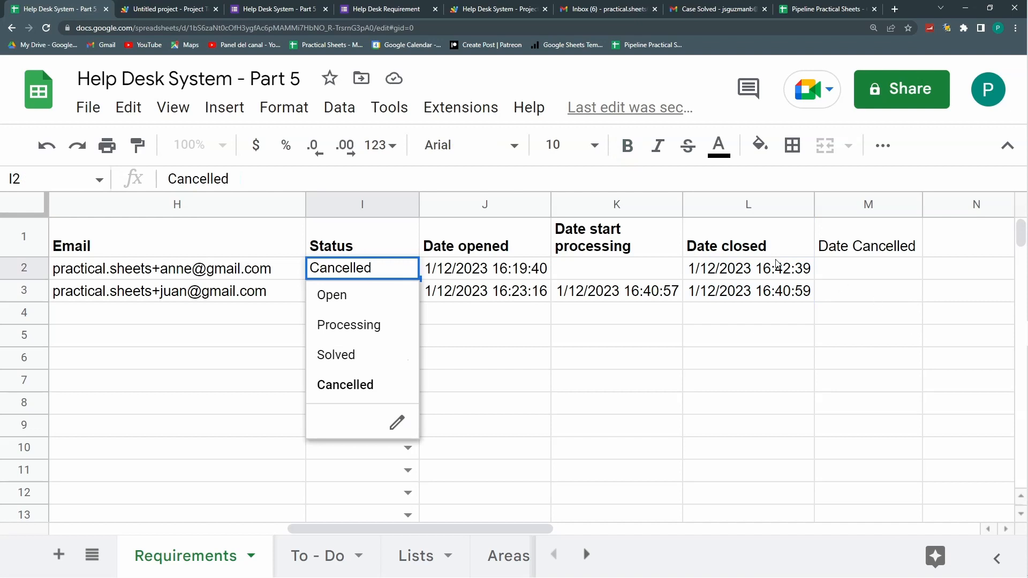
{"action": "left_click", "coordinate": [787, 230]}
{"action": "left_click", "coordinate": [140, 147]}
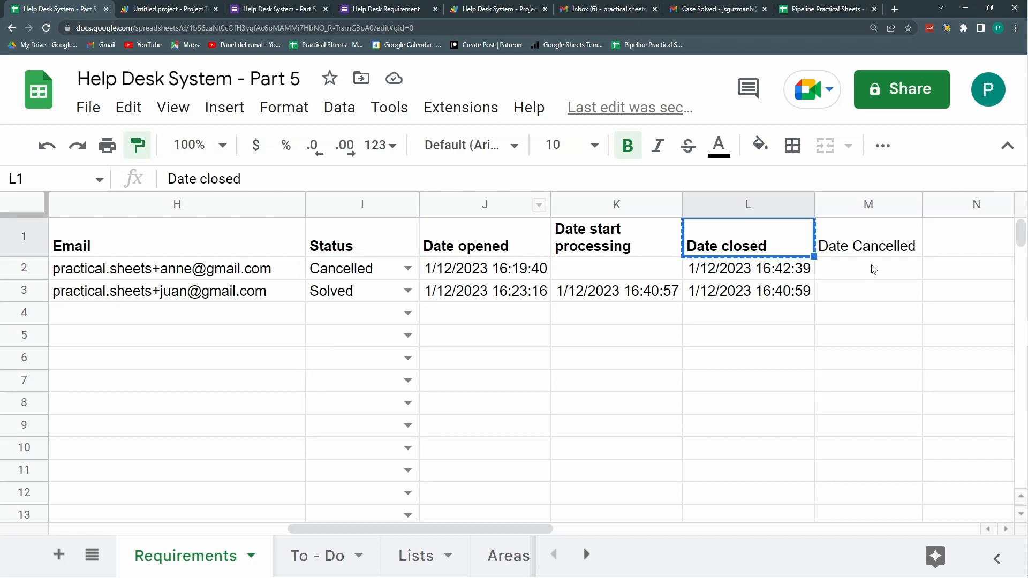
{"action": "left_click", "coordinate": [867, 241]}
{"action": "left_click", "coordinate": [859, 270]}
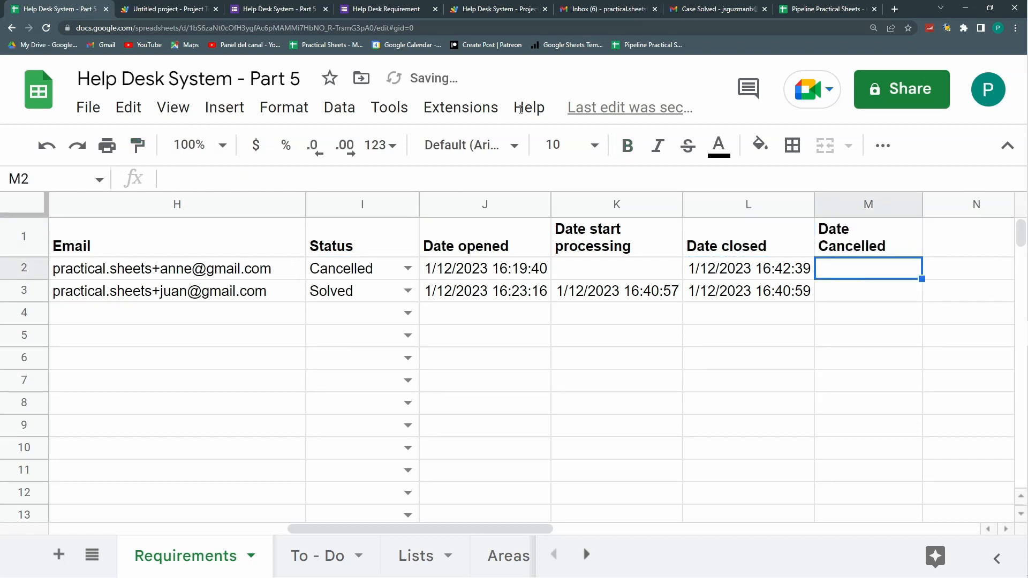
{"action": "left_click", "coordinate": [166, 9]}
{"action": "left_click", "coordinate": [27, 162]}
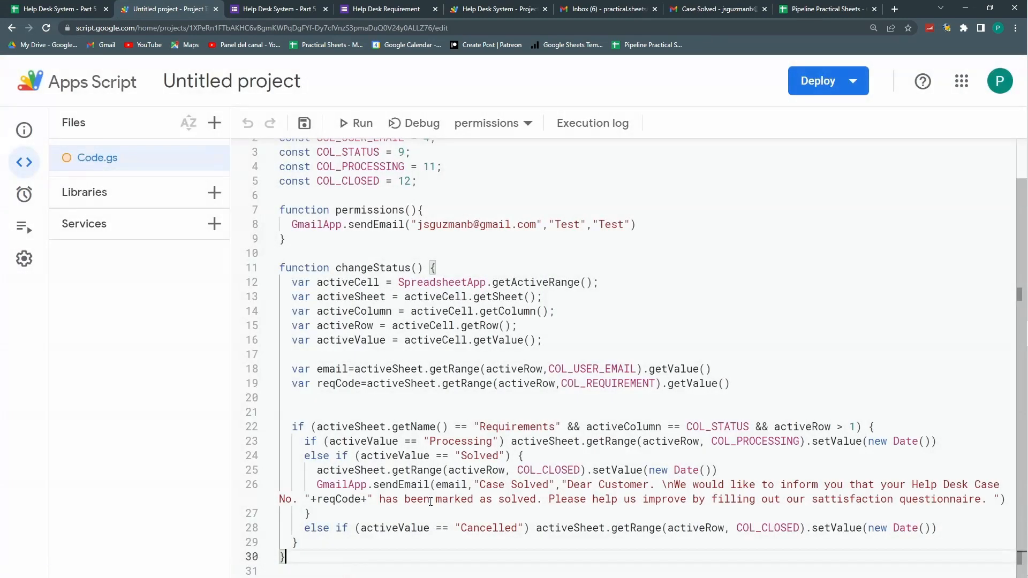
Step: Add an opening brace after the Cancelled condition and indent an empty line inside its block
{"action": "left_click_drag", "start_coordinate": [370, 456], "coordinate": [511, 470]}
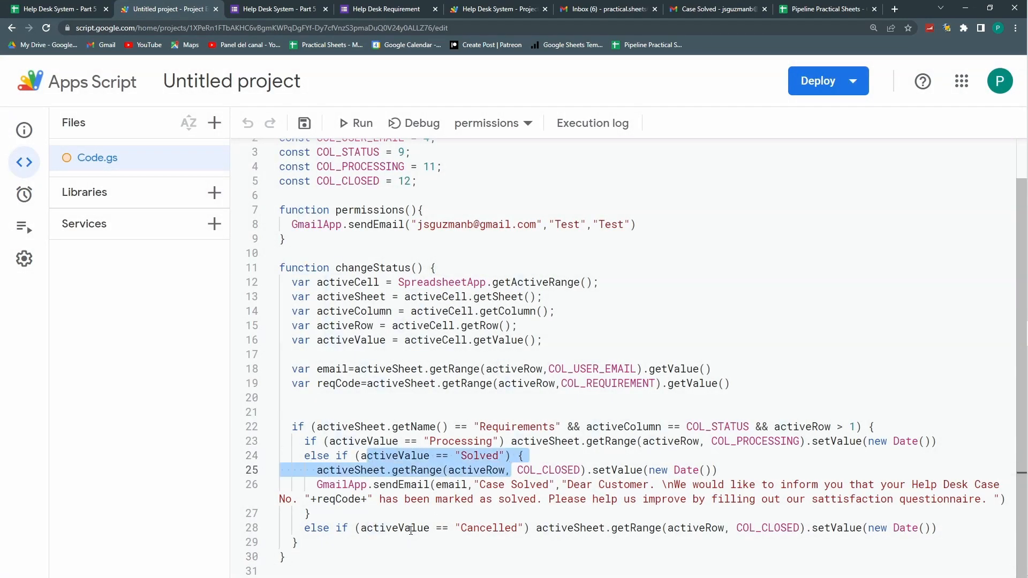
{"action": "left_click_drag", "start_coordinate": [410, 530], "coordinate": [527, 527]}
{"action": "left_click", "coordinate": [530, 528]}
{"action": "type", "text": "{"}
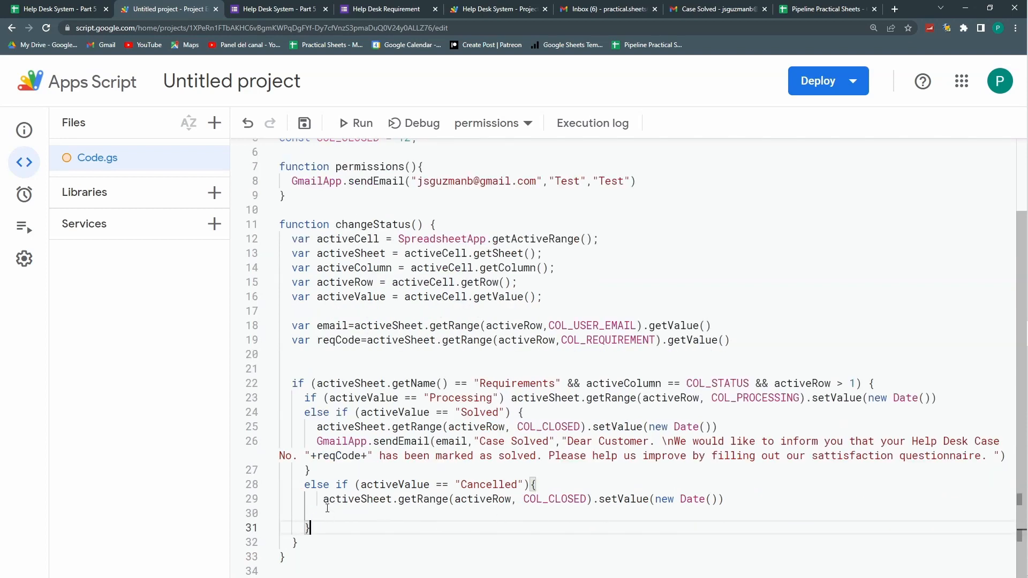
{"action": "left_click_drag", "start_coordinate": [317, 441], "coordinate": [965, 470]}
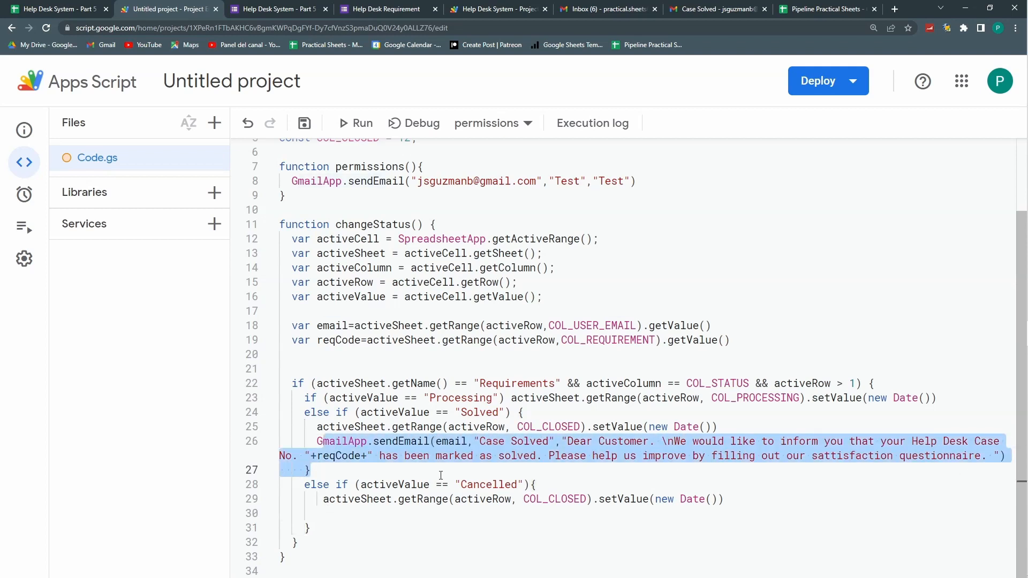
{"action": "left_click", "coordinate": [332, 471]}
{"action": "left_click_drag", "start_coordinate": [313, 441], "coordinate": [323, 466]}
{"action": "left_click_drag", "start_coordinate": [317, 326], "coordinate": [349, 326]}
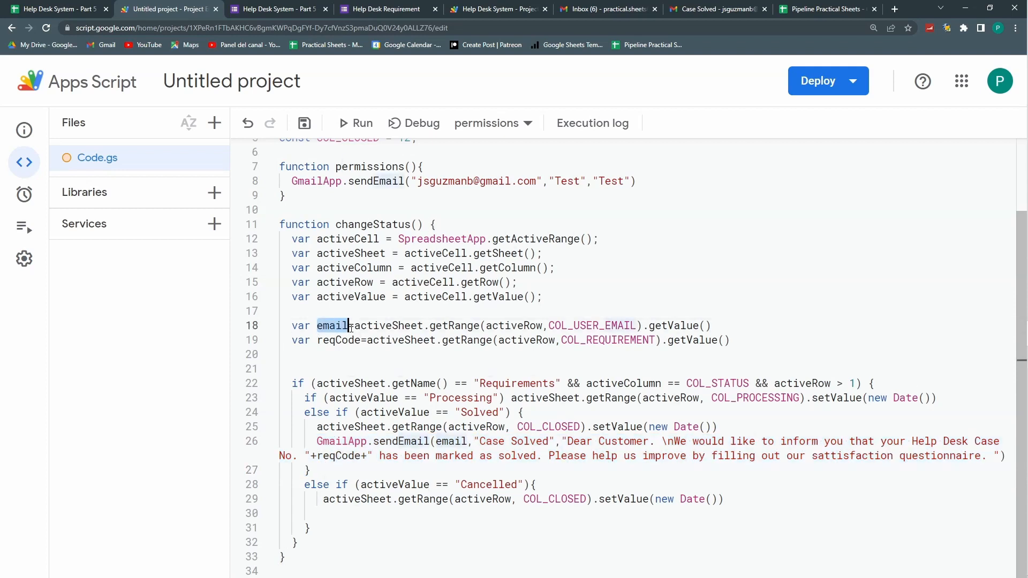
{"action": "scroll", "coordinate": [373, 292], "scroll_direction": "up", "scroll_amount": 1}
{"action": "scroll", "coordinate": [373, 292], "scroll_direction": "down", "scroll_amount": 1}
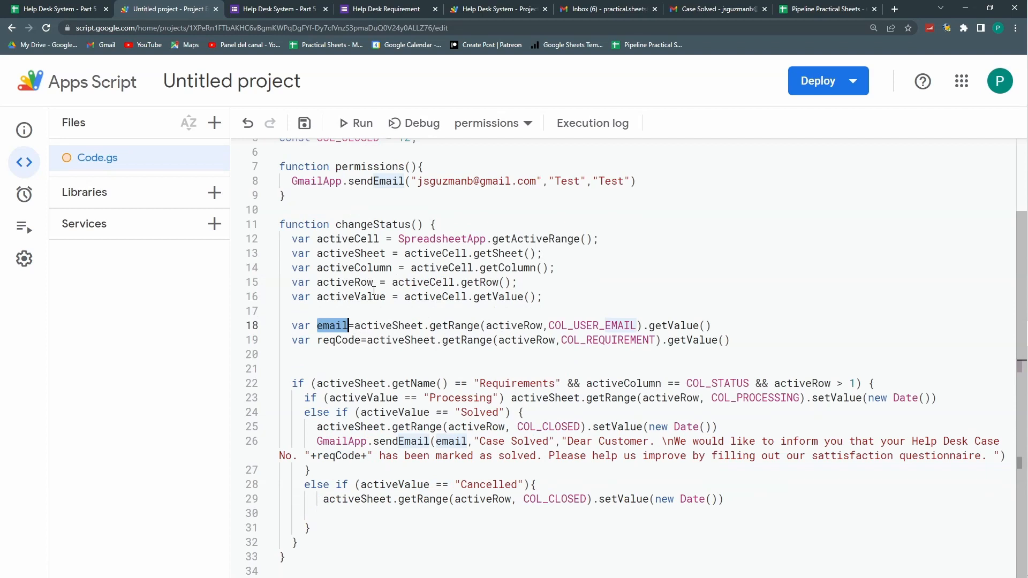
{"action": "left_click", "coordinate": [371, 469]}
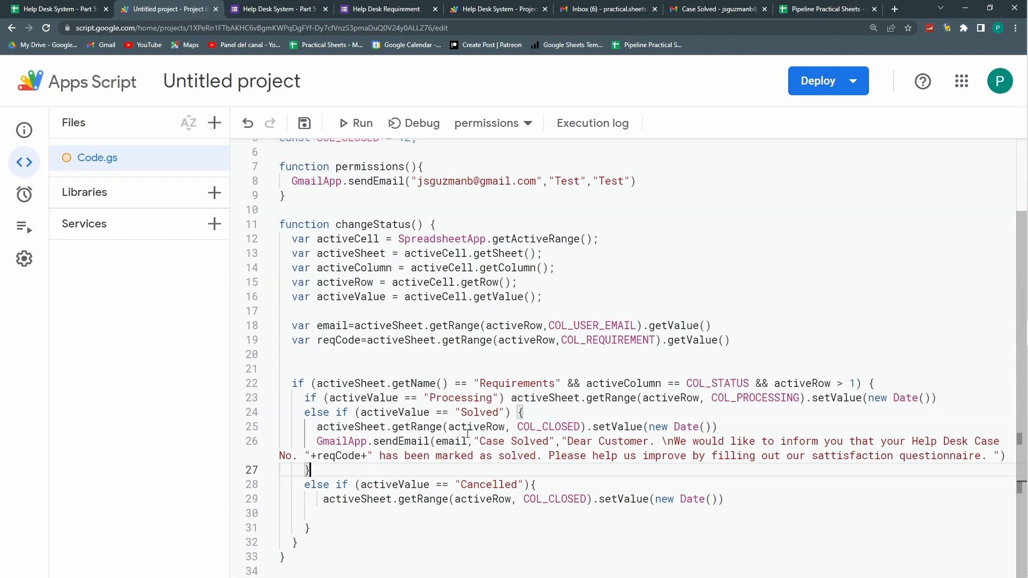
{"action": "left_click", "coordinate": [344, 511]}
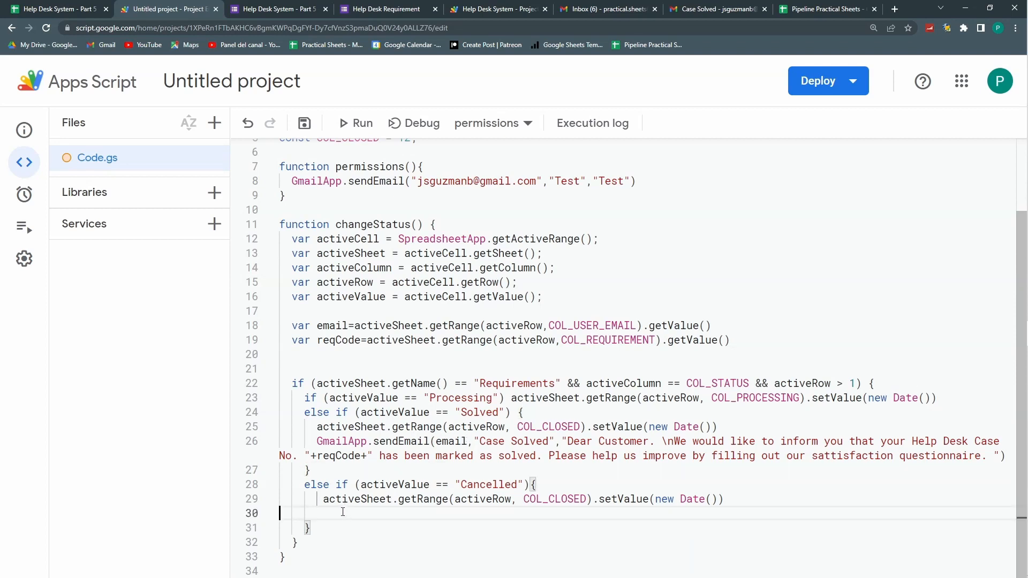
{"action": "key", "text": "Tab"}
Step: Copy the COL_CLOSED constant declaration
{"action": "left_click", "coordinate": [570, 498]}
{"action": "scroll", "coordinate": [480, 397], "scroll_direction": "up", "scroll_amount": 2}
{"action": "left_click_drag", "start_coordinate": [417, 223], "coordinate": [277, 223]}
{"action": "key", "text": "ctrl+c"}
Step: Declare COL_CANCELLED = 13 and use it for the Cancelled branch's date stamp
{"action": "left_click", "coordinate": [428, 219]}
{"action": "key", "text": "Return"}
{"action": "key", "text": "ctrl+v"}
{"action": "key", "text": "Left"}
{"action": "key", "text": "Left"}
{"action": "key", "text": "Left"}
{"action": "key", "text": "Left"}
{"action": "key", "text": "Left"}
{"action": "key", "text": "Left"}
{"action": "key", "text": "ctrl+shift+Left"}
{"action": "type", "text": "COL_CANCELLED"}
{"action": "key", "text": "Right"}
{"action": "key", "text": "Right"}
{"action": "key", "text": "Right"}
{"action": "key", "text": "Right"}
{"action": "key", "text": "Right"}
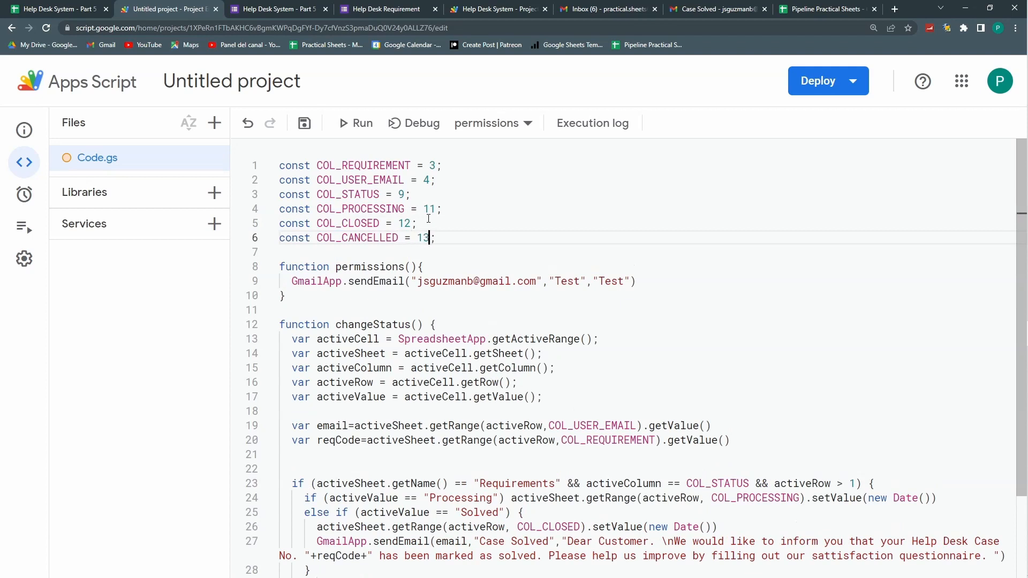
{"action": "scroll", "coordinate": [440, 216], "scroll_direction": "down", "scroll_amount": 2}
{"action": "left_click_drag", "start_coordinate": [587, 498], "coordinate": [549, 499]}
{"action": "type", "text": "CA"}
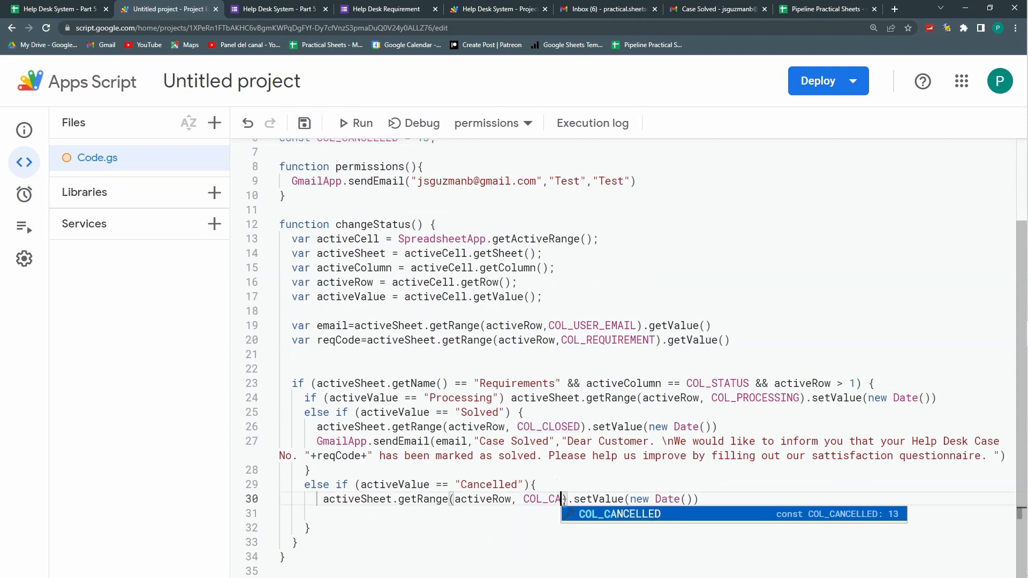
{"action": "key", "text": "Return"}
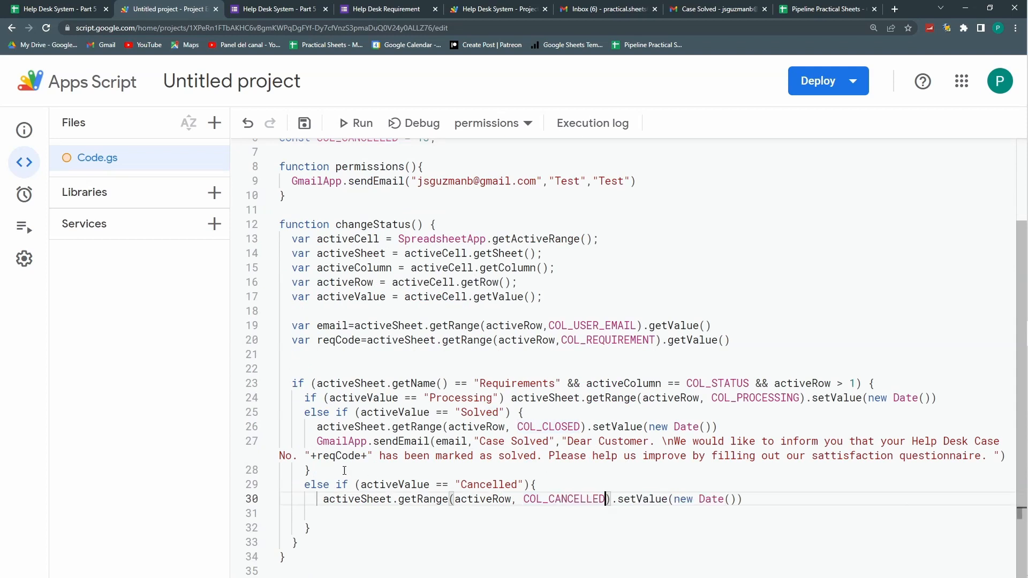
Step: Paste the sendEmail statement into the Cancelled block, change 'solved' to 'cancelled', and save
{"action": "left_click_drag", "start_coordinate": [315, 441], "coordinate": [1006, 456]}
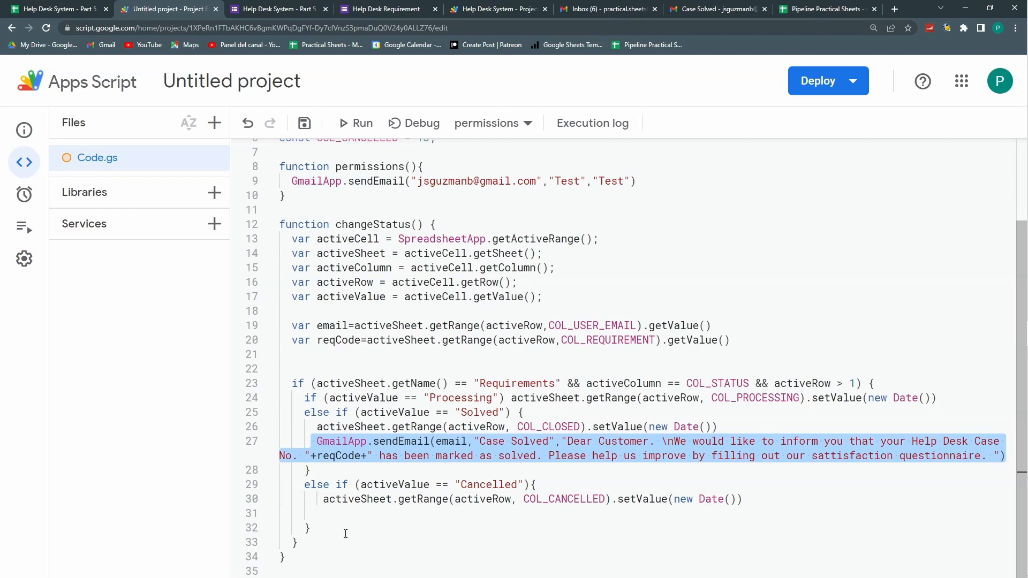
{"action": "left_click", "coordinate": [332, 512]}
{"action": "key", "text": "Tab"}
{"action": "key", "text": "Tab"}
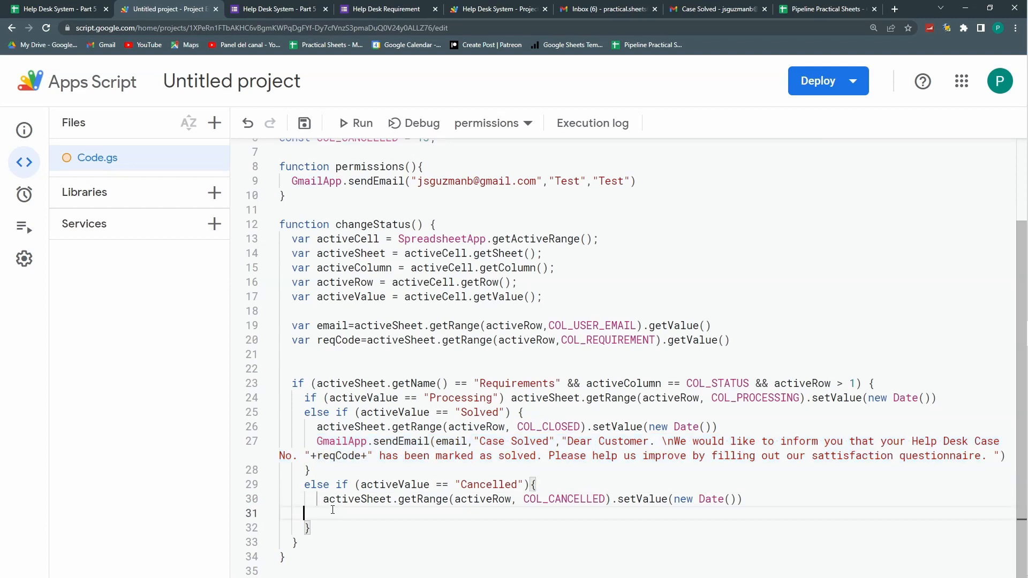
{"action": "key", "text": "ctrl+v"}
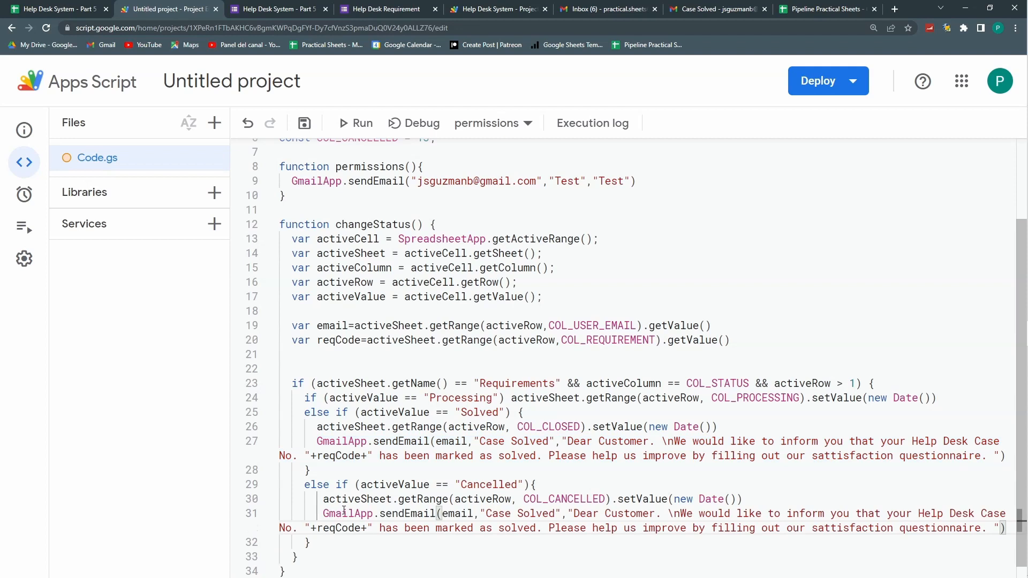
{"action": "scroll", "coordinate": [344, 511], "scroll_direction": "down", "scroll_amount": 1}
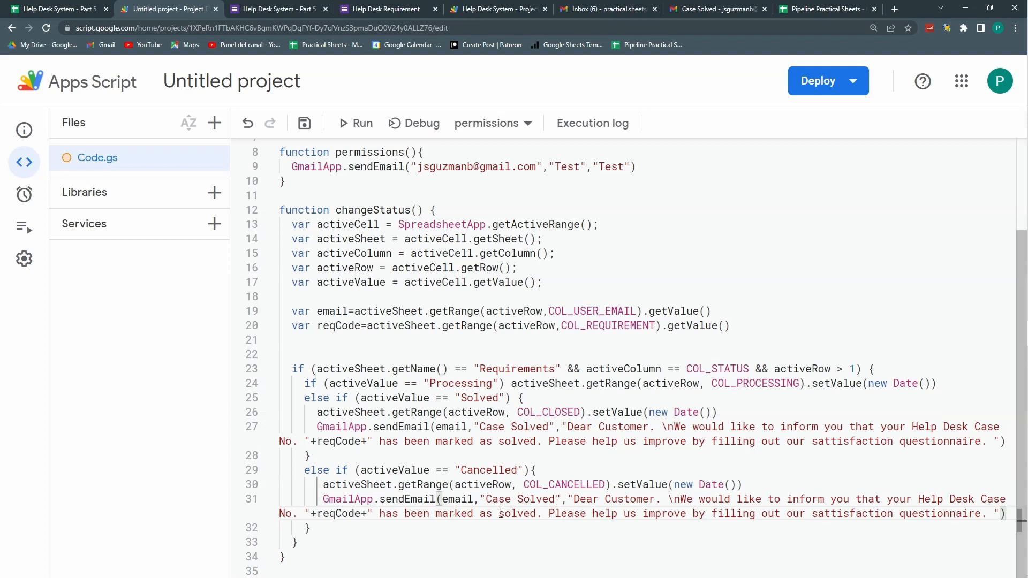
{"action": "left_click_drag", "start_coordinate": [500, 513], "coordinate": [536, 512]}
{"action": "type", "text": "CANC"}
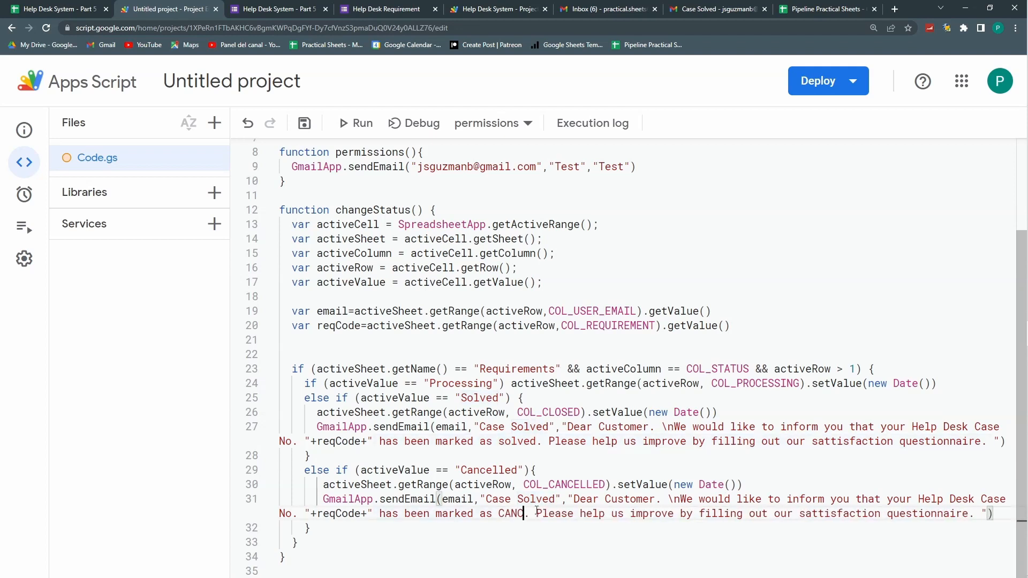
{"action": "key", "text": "BackSpace"}
{"action": "key", "text": "BackSpace"}
{"action": "key", "text": "BackSpace"}
{"action": "key", "text": "BackSpace"}
{"action": "type", "text": "cancelled"}
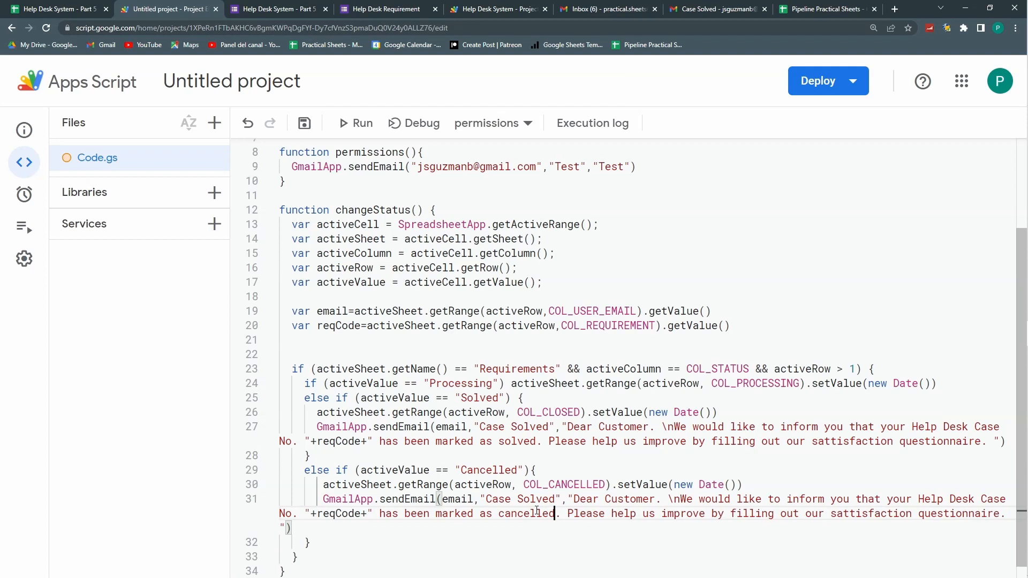
{"action": "left_click", "coordinate": [304, 123]}
Step: Set the row 3 ticket's Status to Cancelled so M3 gets its cancellation date
{"action": "left_click", "coordinate": [32, 6]}
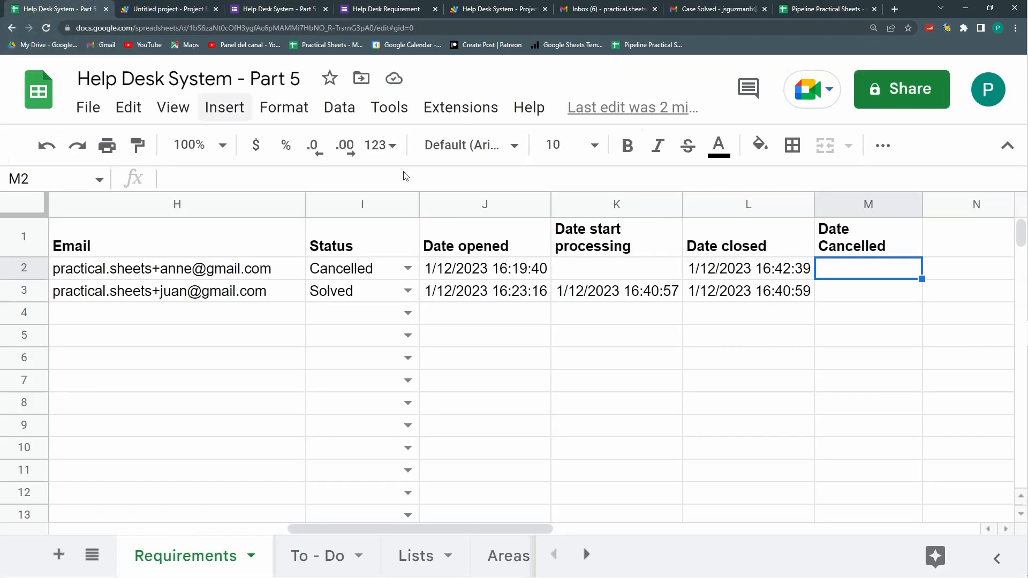
{"action": "left_click", "coordinate": [411, 293]}
{"action": "left_click", "coordinate": [358, 413]}
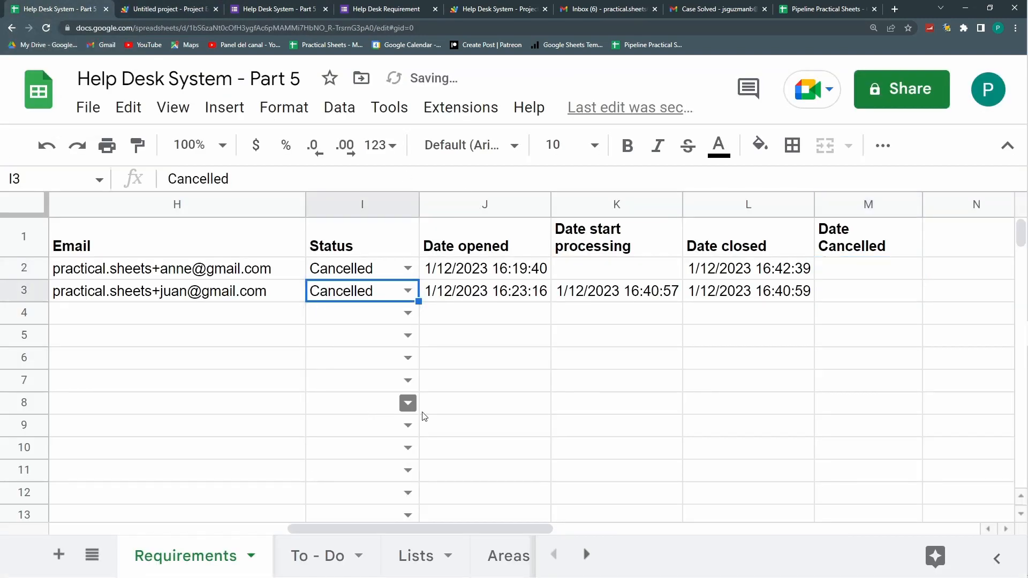
{"action": "left_click", "coordinate": [865, 292]}
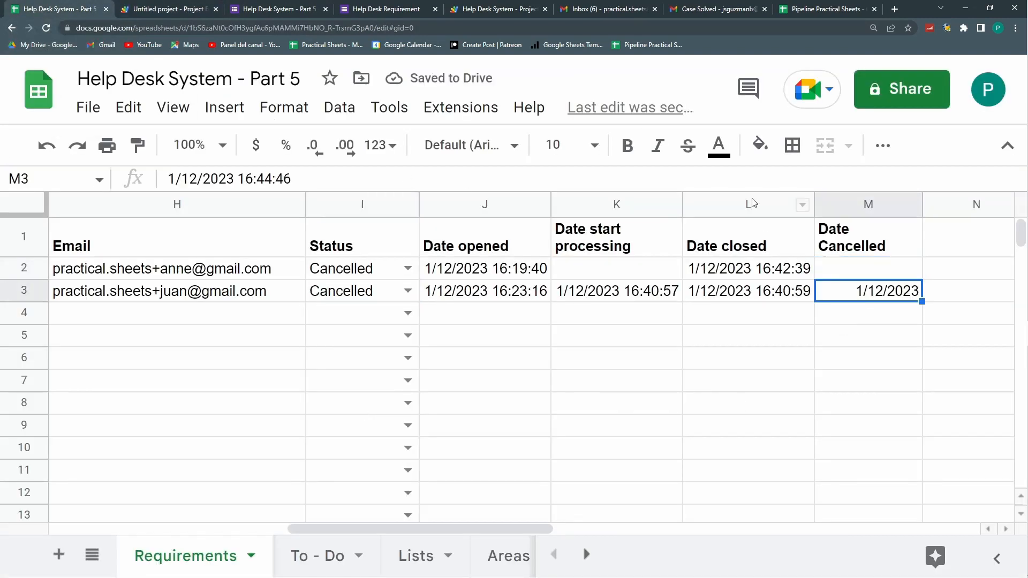
Step: Copy column L's date-time format onto the Date Cancelled column M
{"action": "left_click", "coordinate": [756, 206]}
{"action": "left_click", "coordinate": [138, 147]}
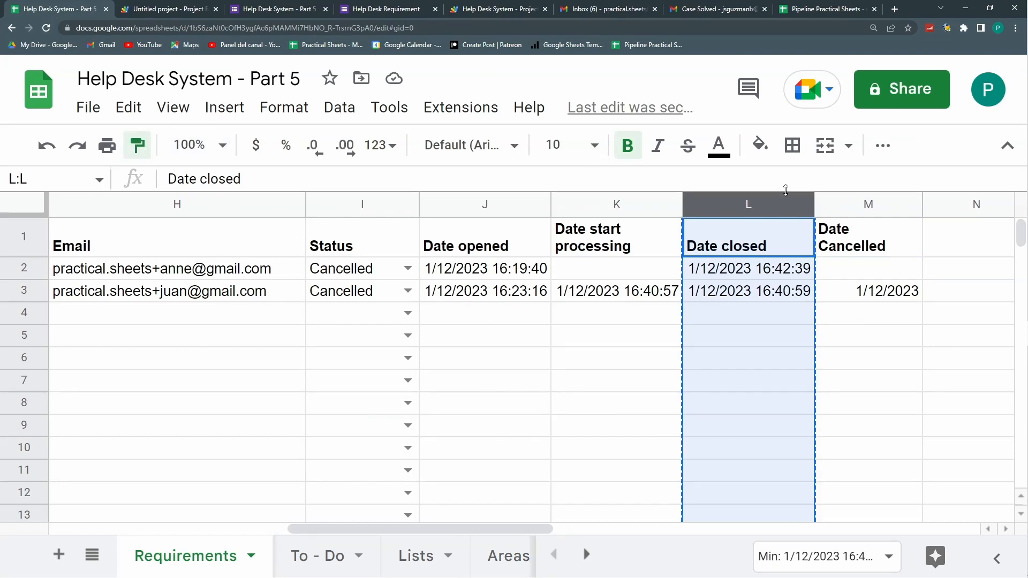
{"action": "left_click", "coordinate": [849, 207]}
{"action": "left_click", "coordinate": [855, 349]}
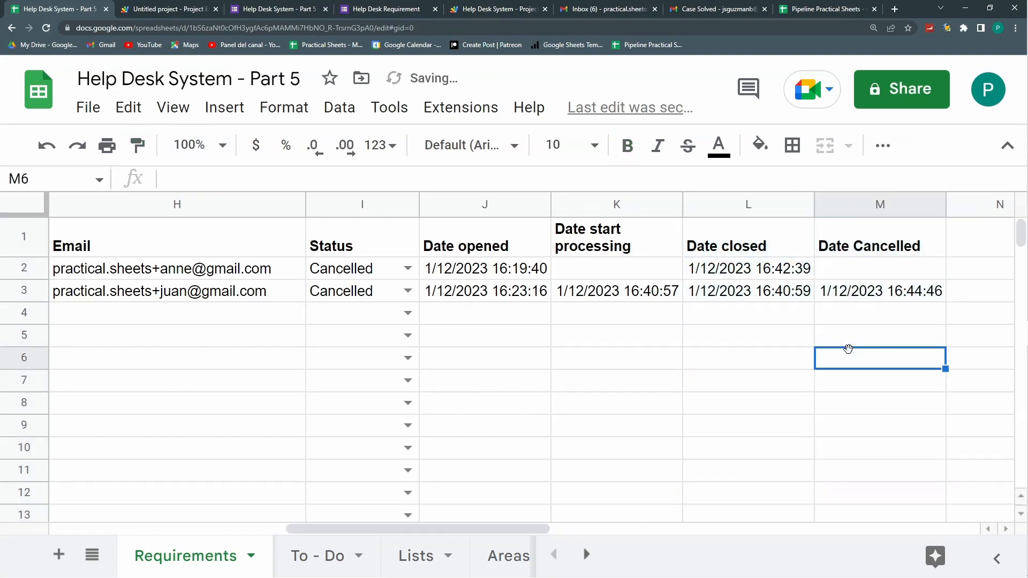
Step: Review the email and Stats items on the To - Do sheet, then select G7:H7 on Requirements
{"action": "left_click", "coordinate": [328, 554]}
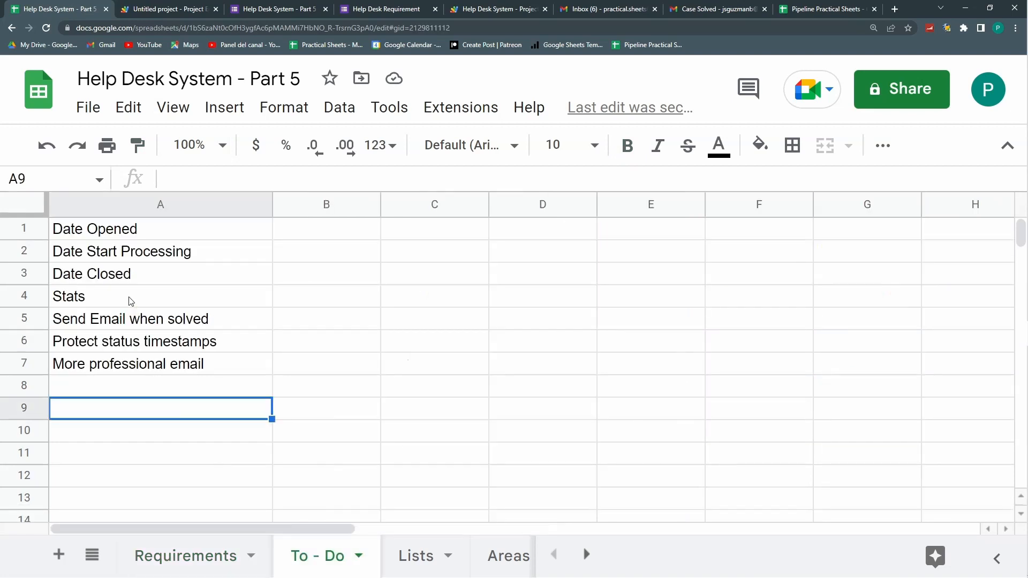
{"action": "left_click", "coordinate": [192, 368]}
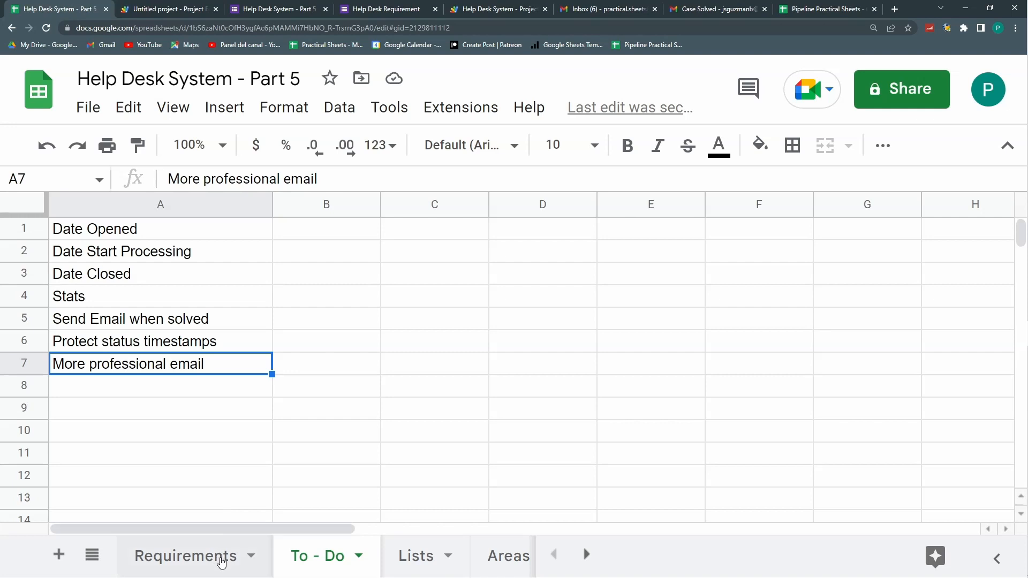
{"action": "left_click", "coordinate": [92, 302]}
{"action": "left_click", "coordinate": [190, 571]}
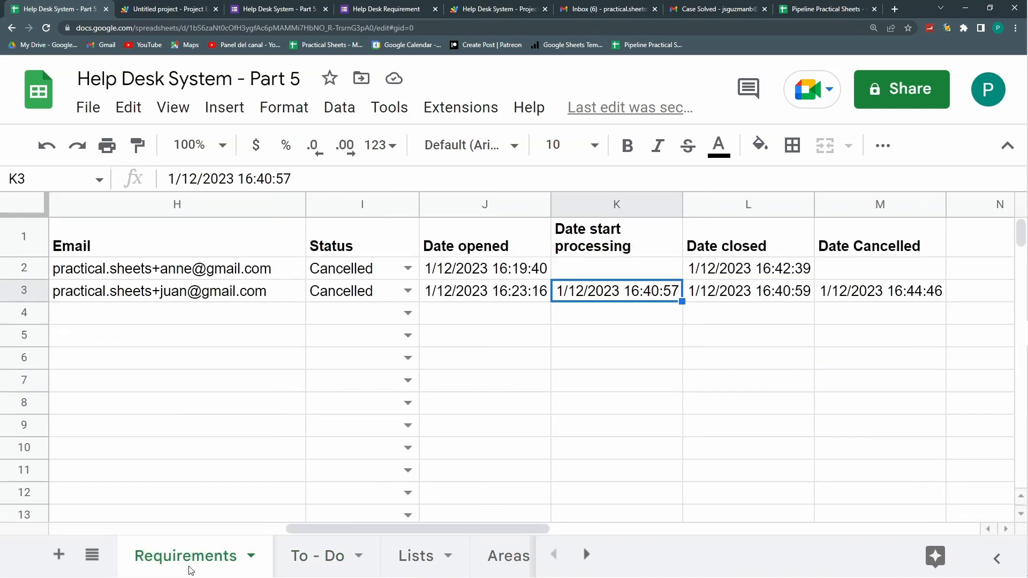
{"action": "left_click", "coordinate": [293, 381]}
{"action": "key", "text": "shift+Left"}
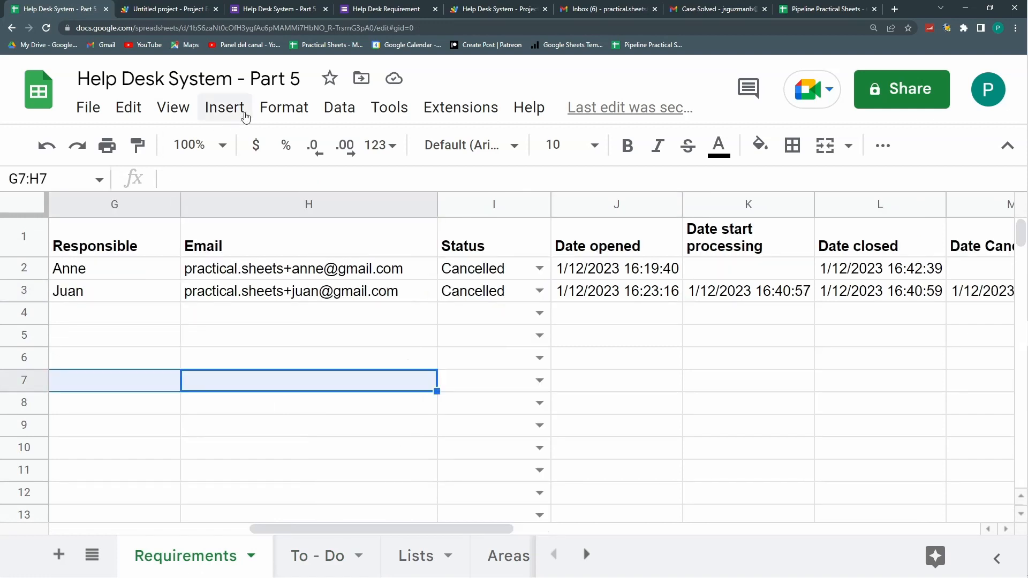
Step: Submit a form response with a test email, area Refunds, and requirement 'I haven´t received my money yet'
{"action": "left_click", "coordinate": [386, 9]}
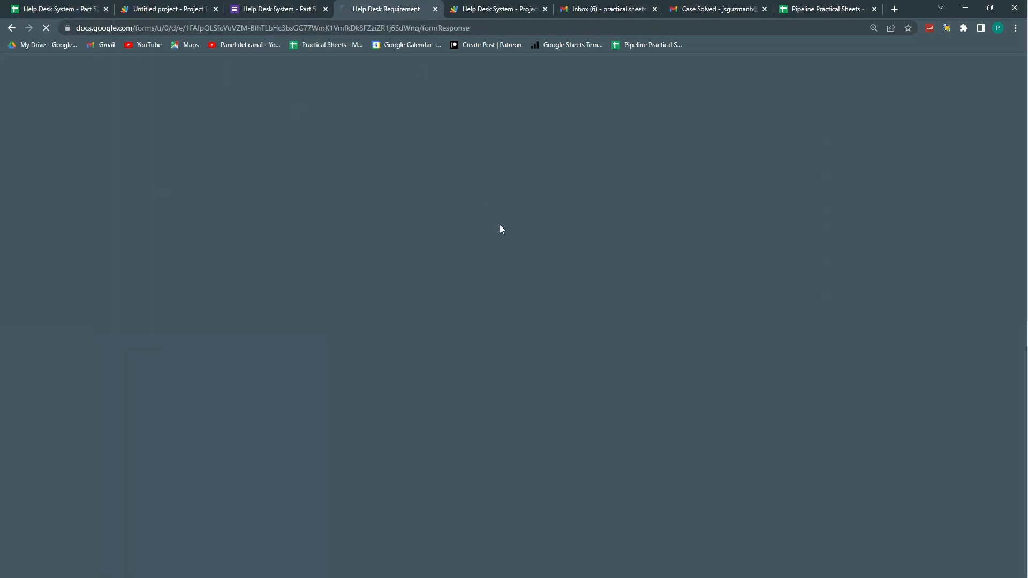
{"action": "left_click", "coordinate": [333, 351]}
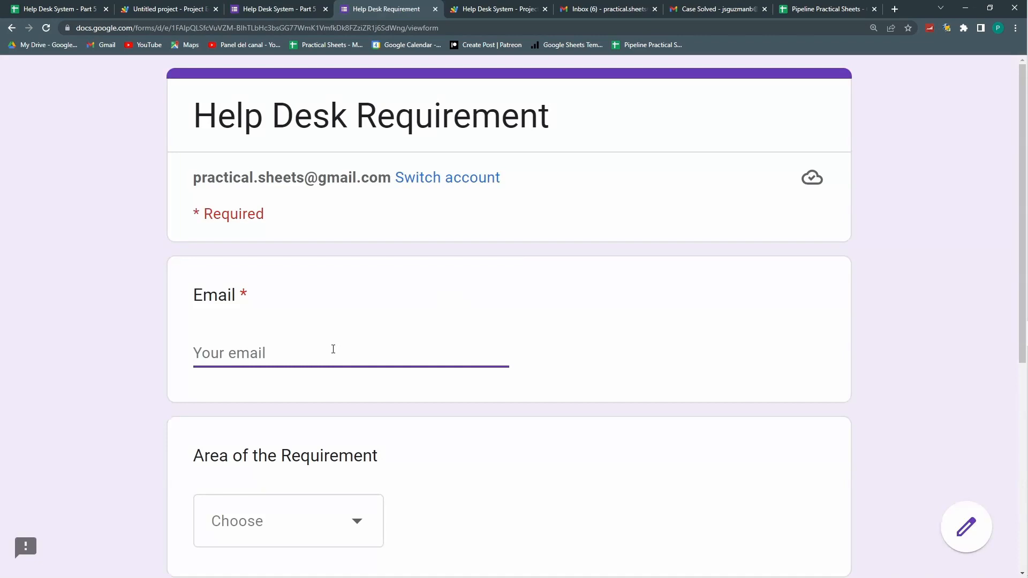
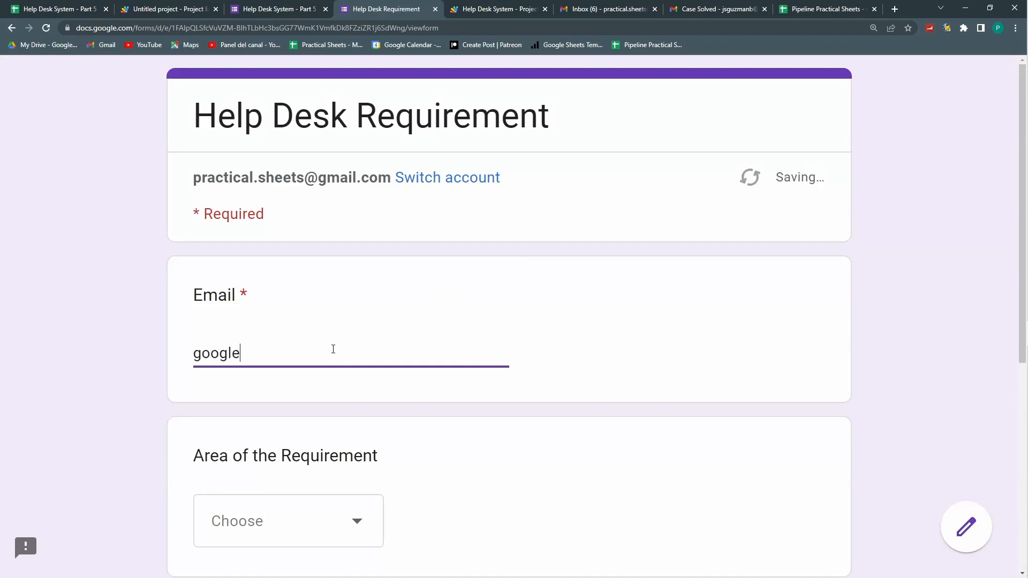
{"action": "scroll", "coordinate": [293, 550], "scroll_direction": "down", "scroll_amount": 2}
{"action": "left_click", "coordinate": [278, 414]}
{"action": "left_click", "coordinate": [278, 422]}
{"action": "scroll", "coordinate": [278, 421], "scroll_direction": "down", "scroll_amount": 3}
{"action": "left_click", "coordinate": [288, 424]}
{"action": "type", "text": "I haven´t received my money yet"}
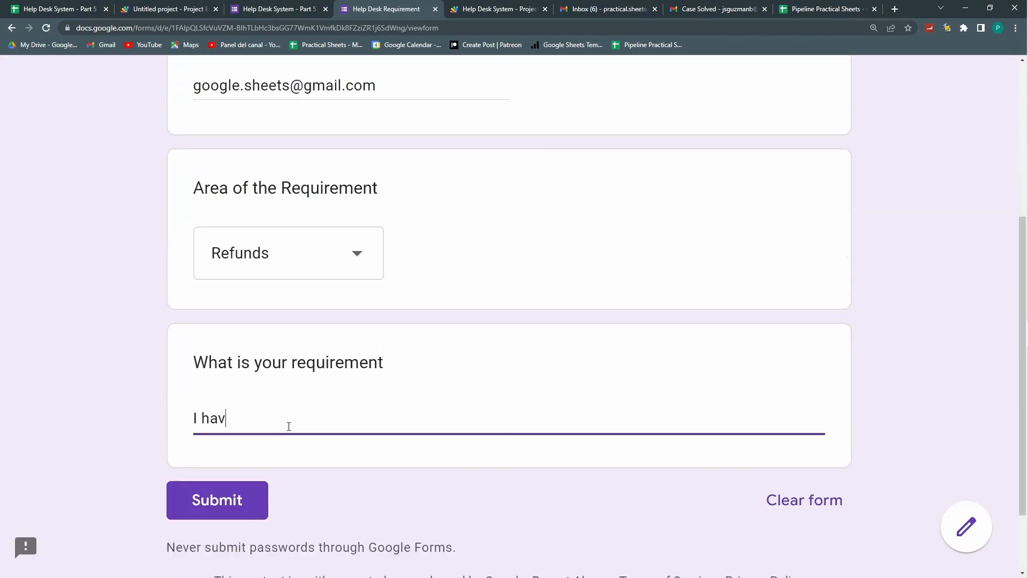
{"action": "left_click", "coordinate": [222, 509]}
Step: Submit a second response with a '+1' test email, area Technical, and 'Your software sucks'
{"action": "left_click", "coordinate": [268, 355]}
{"action": "key", "text": "Left"}
{"action": "key", "text": "Left"}
{"action": "key", "text": "Left"}
{"action": "key", "text": "Left"}
{"action": "key", "text": "Left"}
{"action": "key", "text": "Left"}
{"action": "key", "text": "Left"}
{"action": "key", "text": "Left"}
{"action": "key", "text": "Left"}
{"action": "key", "text": "Left"}
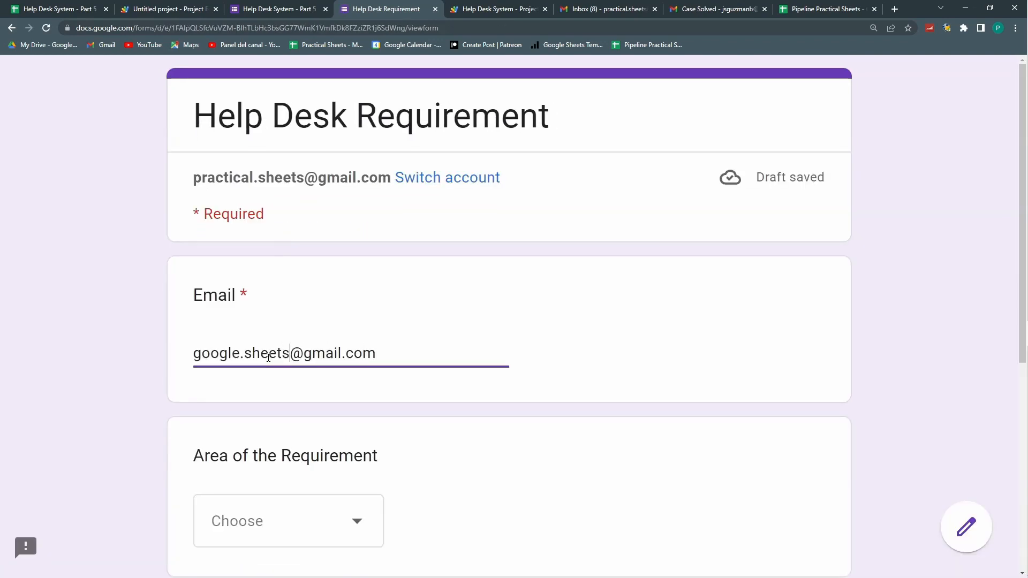
{"action": "scroll", "coordinate": [268, 355], "scroll_direction": "down", "scroll_amount": 4}
{"action": "left_click", "coordinate": [292, 308]}
{"action": "left_click", "coordinate": [278, 517]}
{"action": "left_click", "coordinate": [364, 472]}
{"action": "type", "text": "Your software sucks"}
{"action": "left_click", "coordinate": [223, 555]}
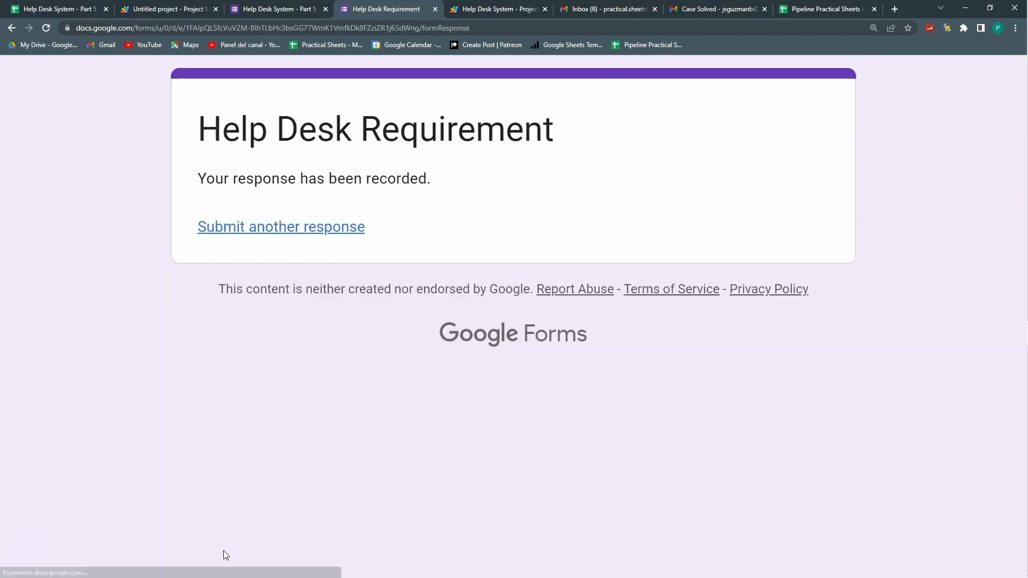
Step: Submit a third response with a '+3' test email, area Courses, and 'More courses please'
{"action": "left_click", "coordinate": [268, 227]}
{"action": "left_click", "coordinate": [261, 354]}
{"action": "key", "text": "Left"}
{"action": "key", "text": "Left"}
{"action": "key", "text": "Left"}
{"action": "key", "text": "Left"}
{"action": "key", "text": "Left"}
{"action": "key", "text": "Left"}
{"action": "key", "text": "Left"}
{"action": "key", "text": "Left"}
{"action": "key", "text": "Left"}
{"action": "key", "text": "Left"}
{"action": "scroll", "coordinate": [314, 399], "scroll_direction": "down", "scroll_amount": 5}
{"action": "left_click", "coordinate": [298, 252]}
{"action": "left_click", "coordinate": [289, 363]}
{"action": "left_click", "coordinate": [287, 415]}
{"action": "type", "text": "More courses please"}
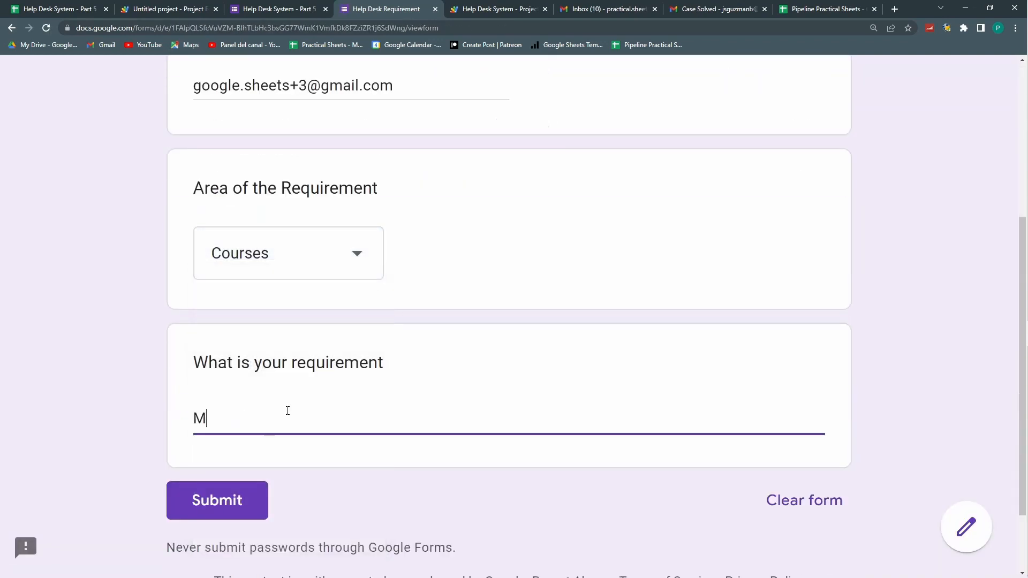
{"action": "left_click", "coordinate": [217, 499]}
Step: Submit a fourth response with a '+5' test email, area Subscriptions, and 'I would like to cancel'
{"action": "left_click", "coordinate": [282, 227]}
{"action": "left_click", "coordinate": [265, 355]}
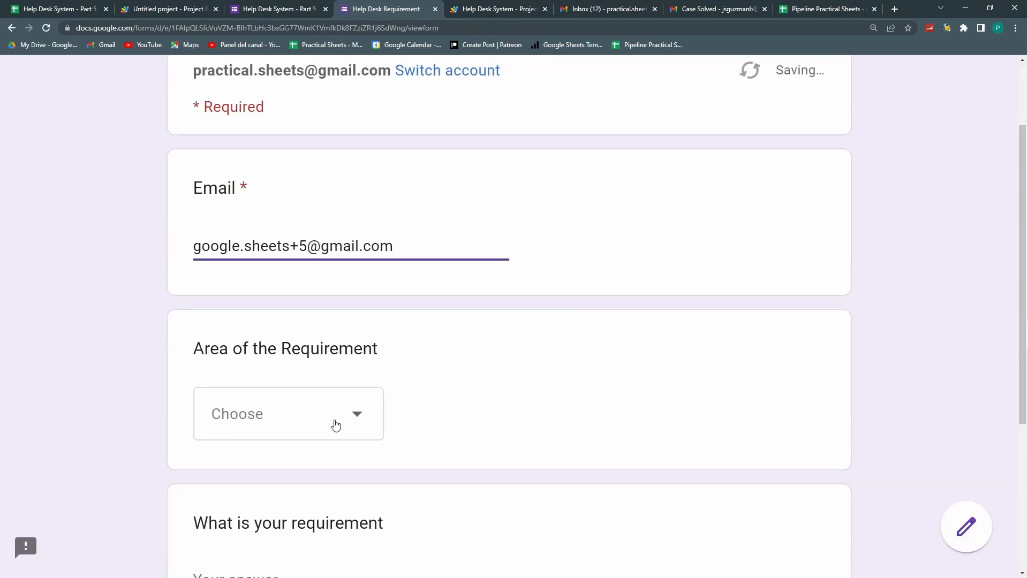
{"action": "left_click", "coordinate": [334, 421]}
{"action": "left_click", "coordinate": [323, 447]}
{"action": "left_click", "coordinate": [305, 332]}
{"action": "type", "text": "I would like to cancel"}
{"action": "left_click", "coordinate": [235, 407]}
Step: On Requirements, set I4's Status to Processing and I5's Status to Solved
{"action": "left_click", "coordinate": [60, 10]}
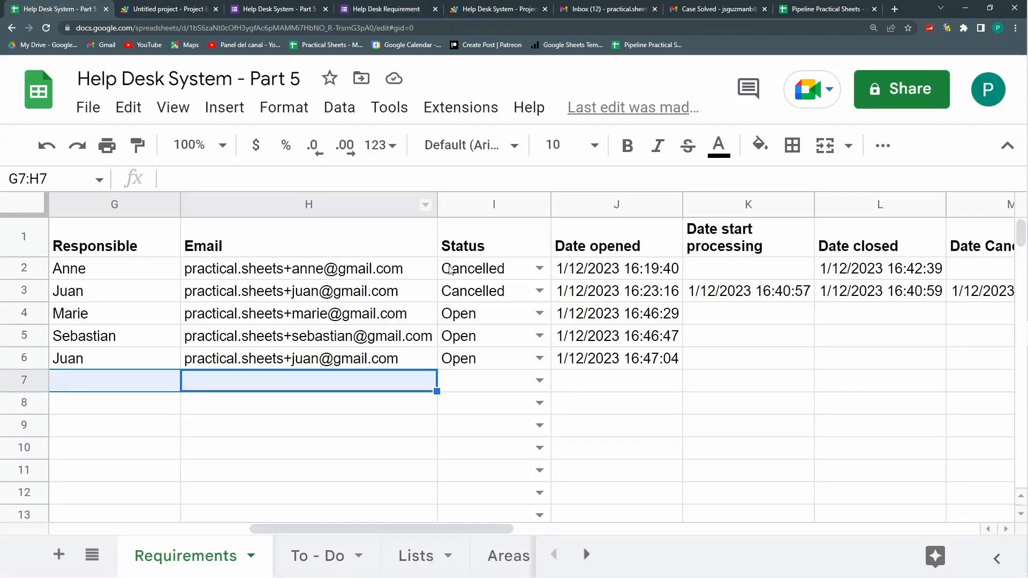
{"action": "left_click", "coordinate": [471, 338]}
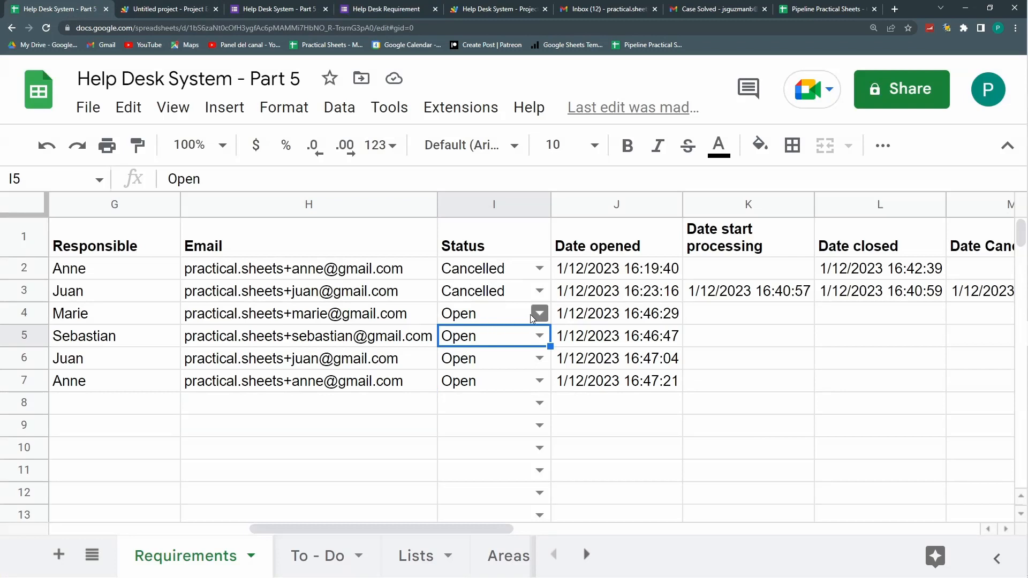
{"action": "left_click", "coordinate": [546, 312]}
{"action": "left_click", "coordinate": [517, 367]}
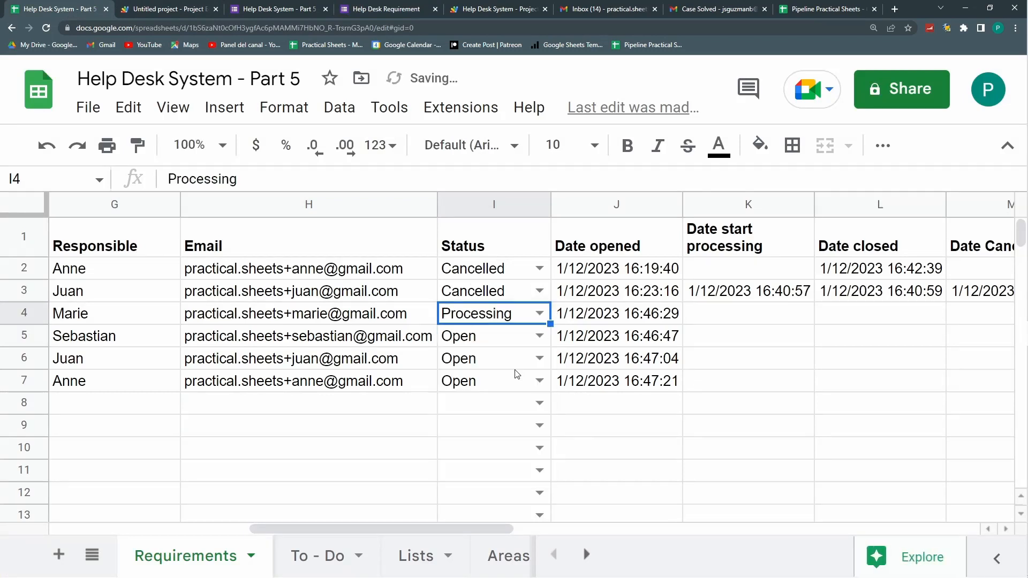
{"action": "left_click", "coordinate": [540, 336]}
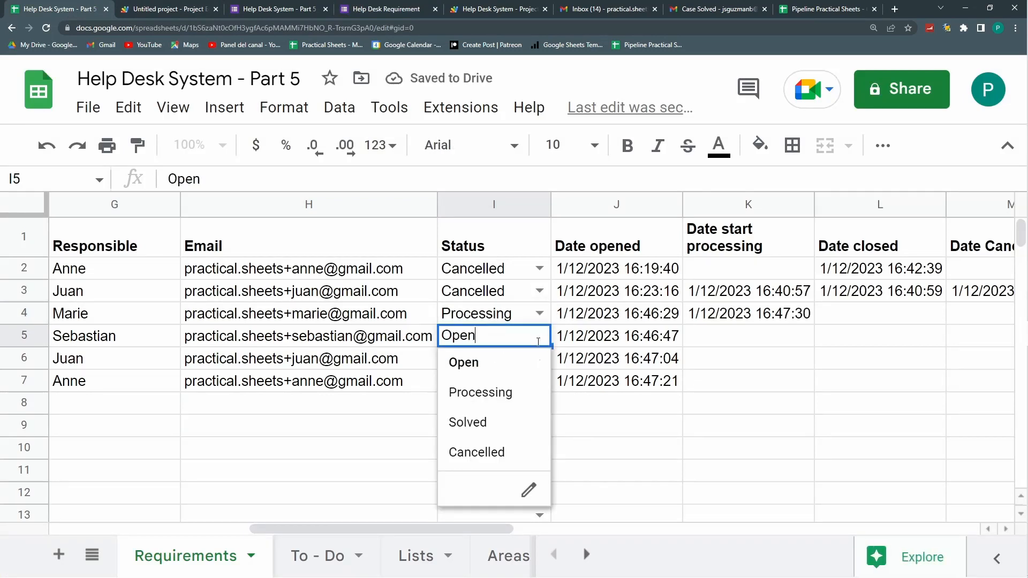
{"action": "left_click", "coordinate": [517, 420]}
{"action": "left_click", "coordinate": [495, 359]}
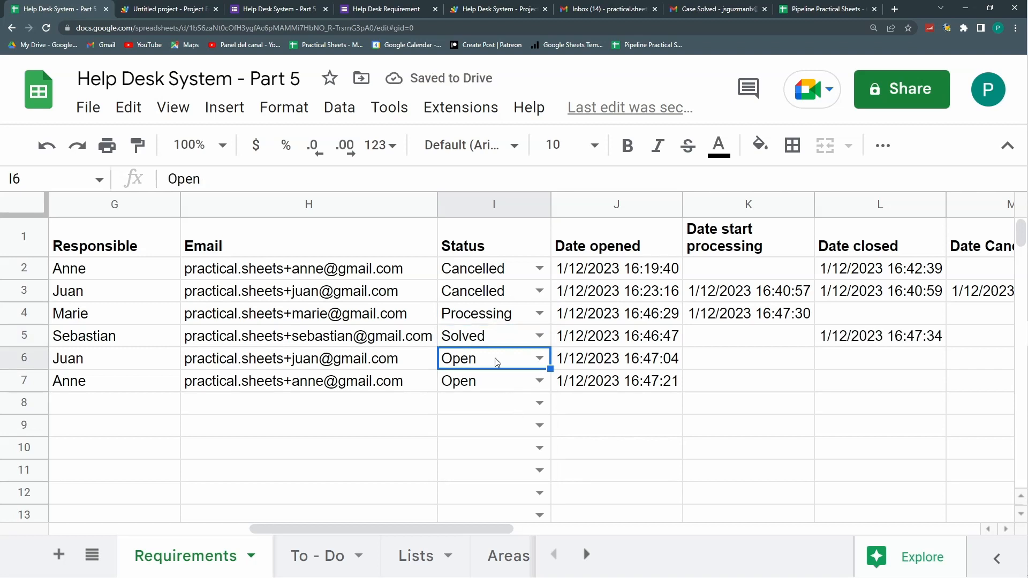
Step: Add a new sheet named Dashboard and look over the Responsible entries in Requirements column G
{"action": "left_click", "coordinate": [59, 556]}
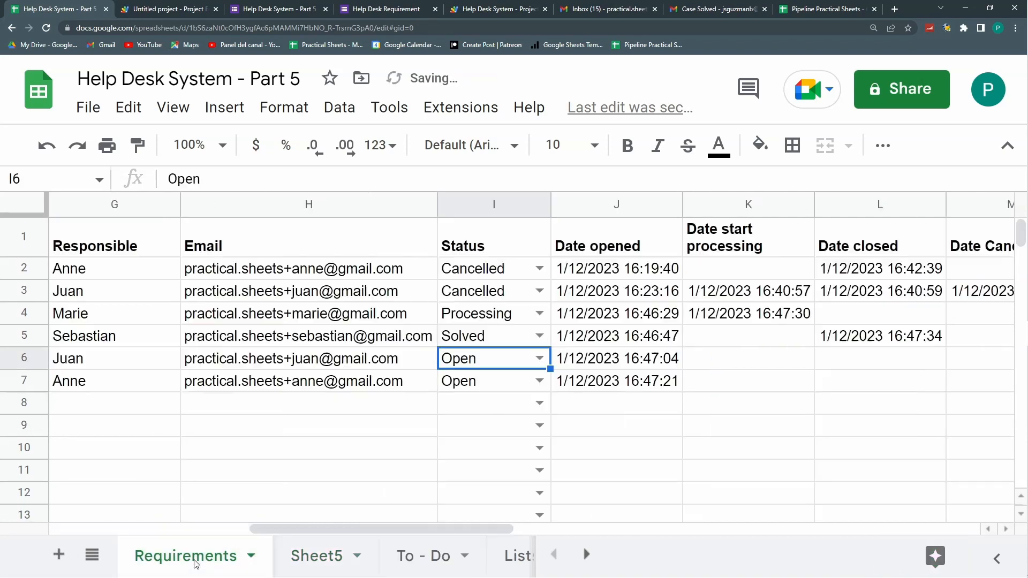
{"action": "double_click", "coordinate": [313, 556]}
{"action": "type", "text": "Dashboard"}
{"action": "key", "text": "Return"}
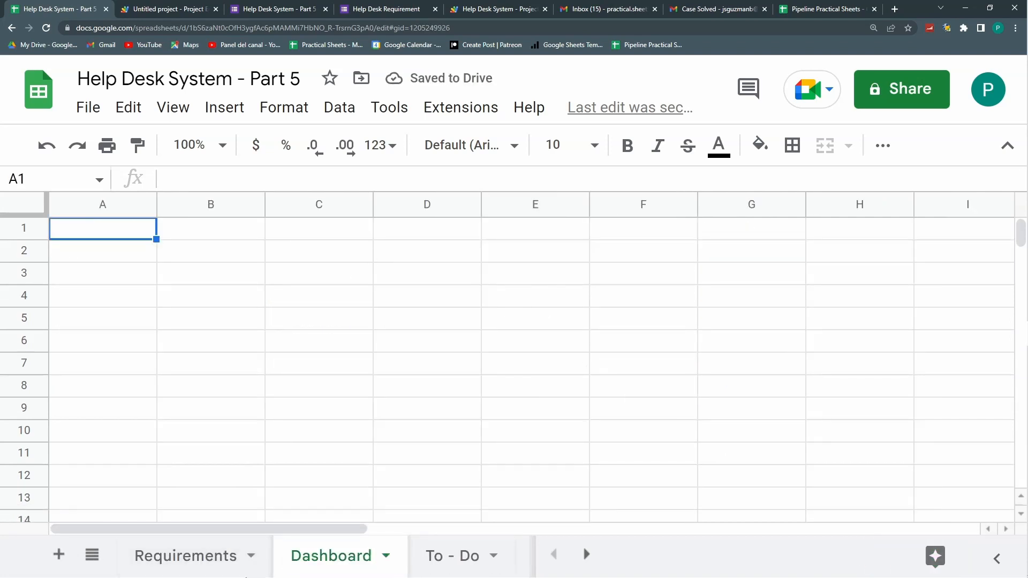
{"action": "left_click", "coordinate": [211, 557]}
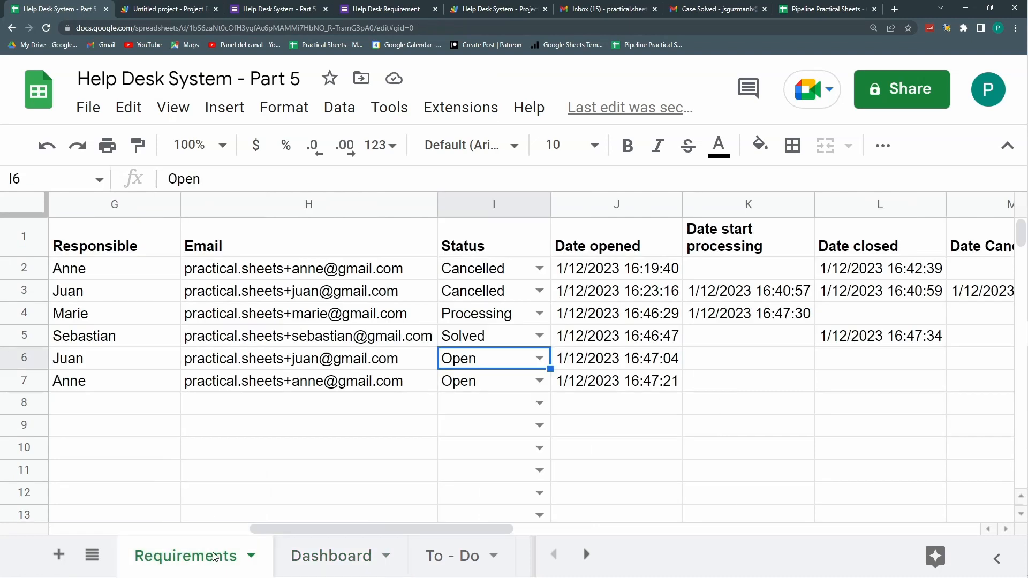
{"action": "left_click_drag", "start_coordinate": [134, 243], "coordinate": [108, 385]}
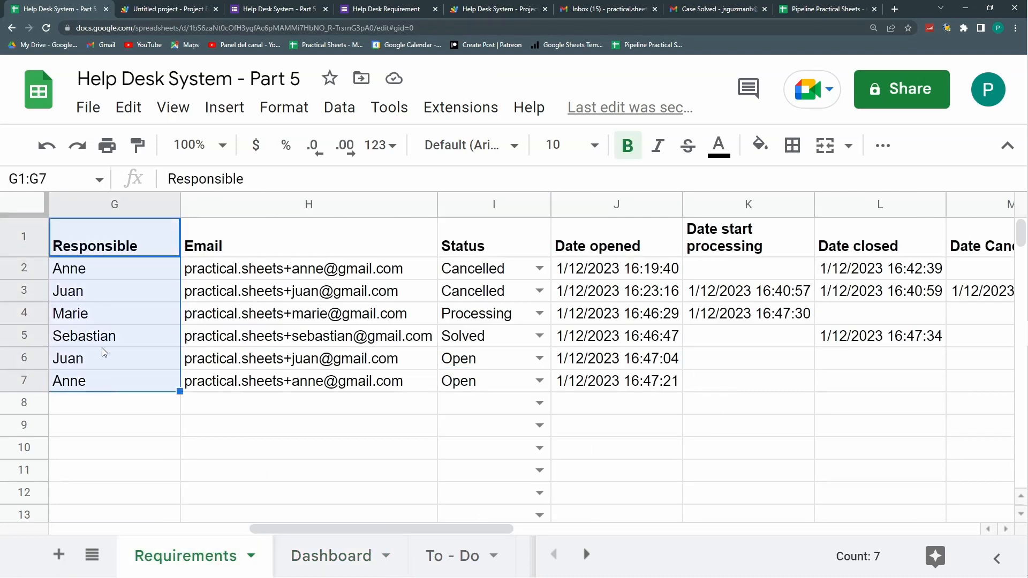
{"action": "left_click", "coordinate": [325, 561]}
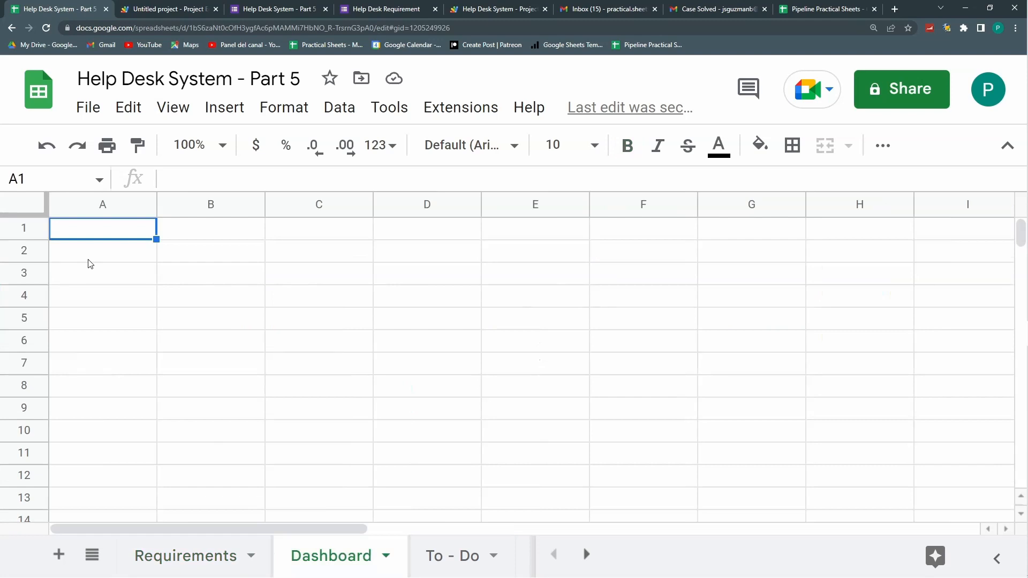
Step: Enter 'Total Tickets Received' in A2, autofit column A, and move the label to A3
{"action": "left_click", "coordinate": [89, 260]}
{"action": "type", "text": "Tot"}
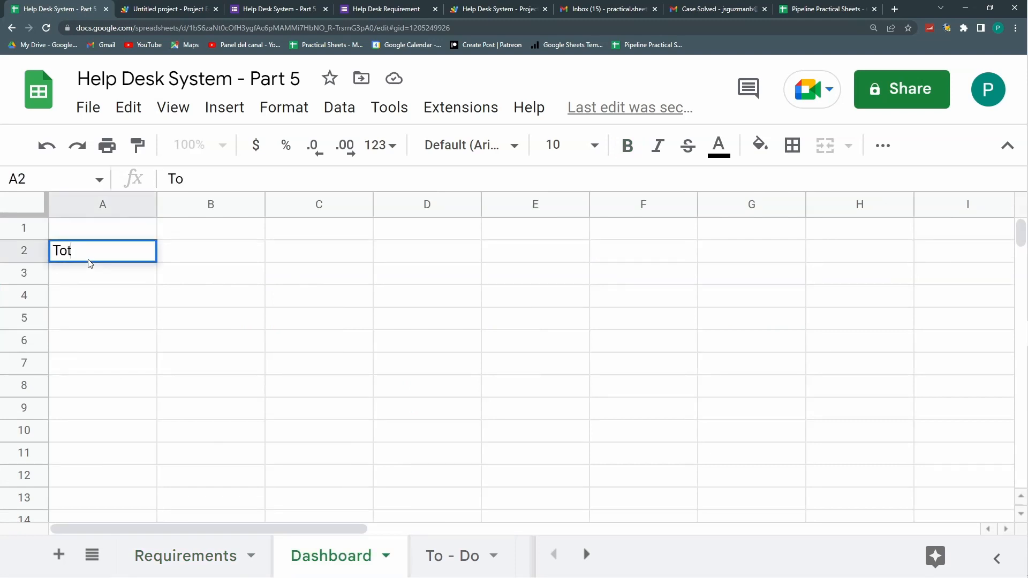
{"action": "type", "text": "al Tickets R"}
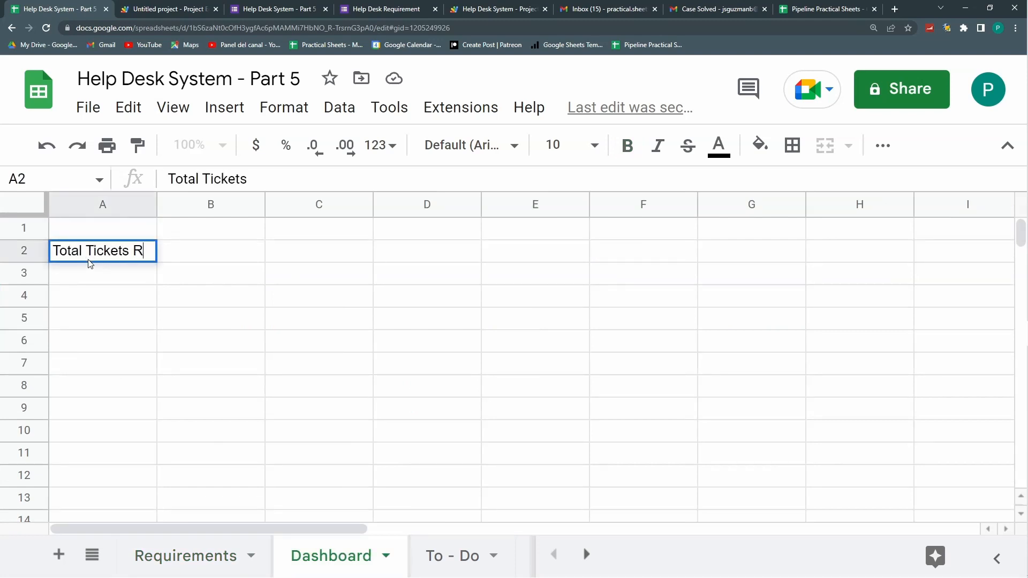
{"action": "type", "text": "eceived"}
{"action": "key", "text": "Return"}
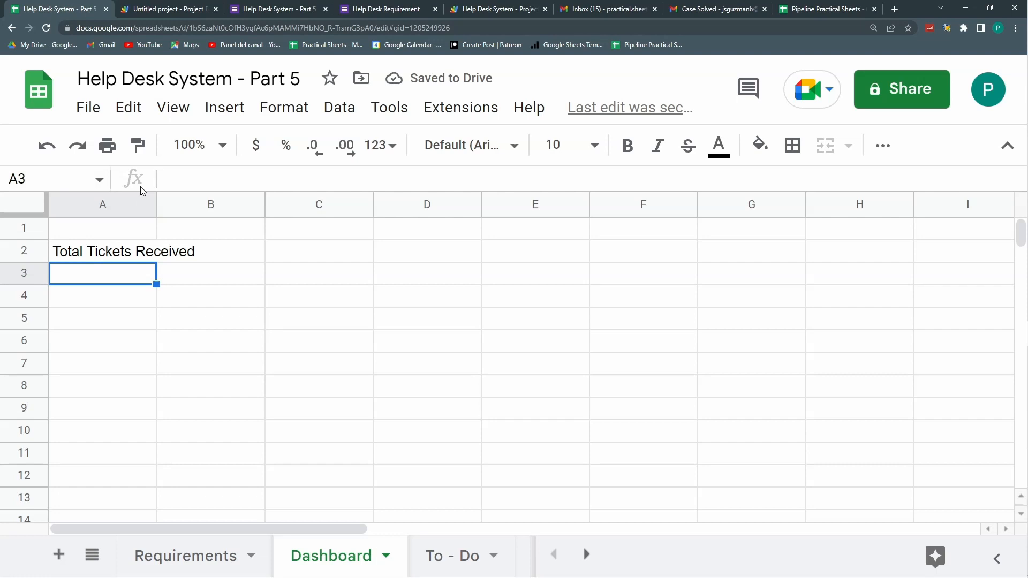
{"action": "double_click", "coordinate": [154, 210]}
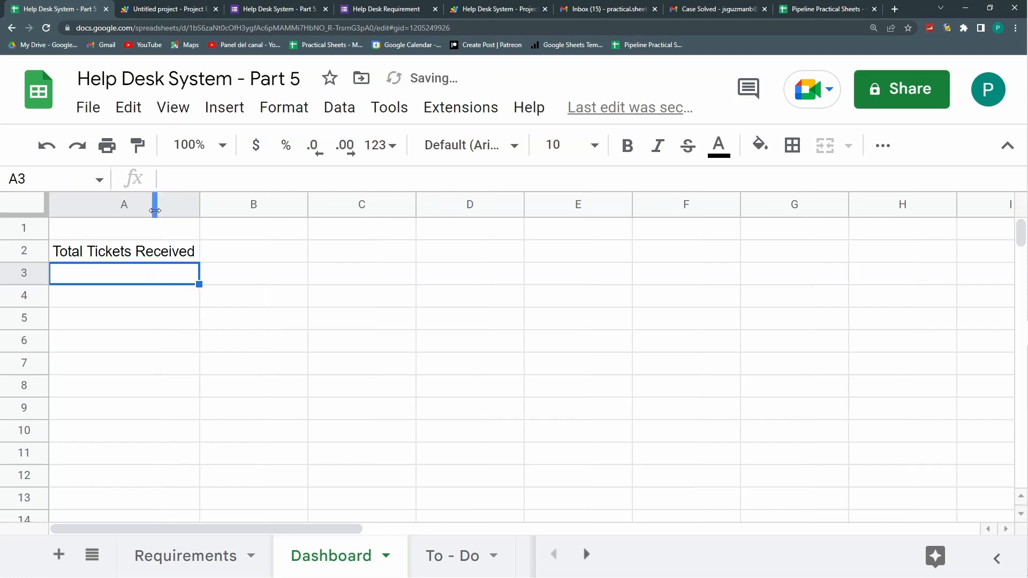
{"action": "left_click", "coordinate": [162, 251]}
{"action": "key", "text": "ctrl+c"}
{"action": "left_click_drag", "start_coordinate": [164, 263], "coordinate": [166, 272]}
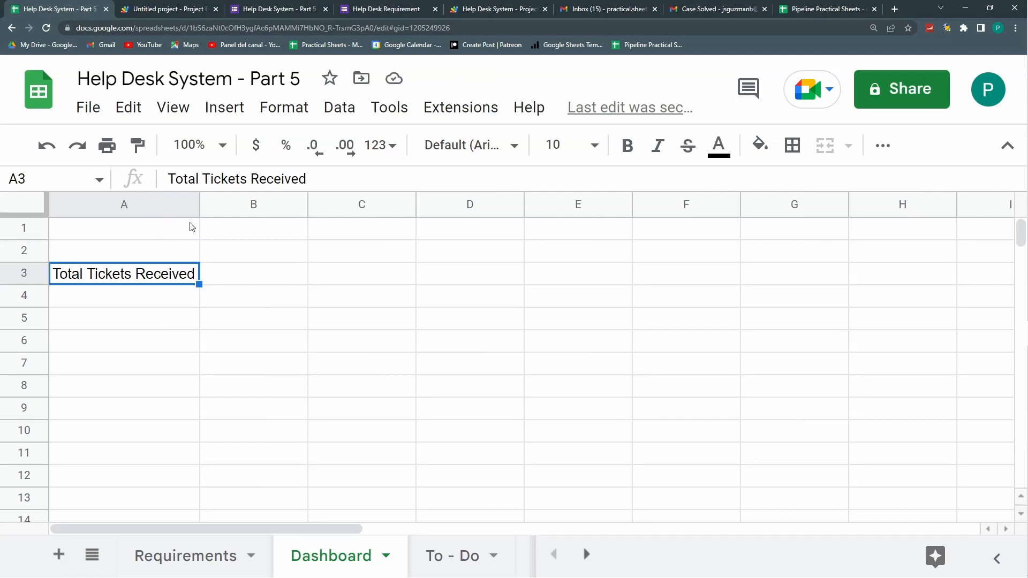
Step: Widen column A and check the Responsible range from G2 down on Requirements
{"action": "mouse_move", "coordinate": [199, 209]}
{"action": "left_mouse_down"}
{"action": "mouse_move", "coordinate": [176, 210]}
{"action": "mouse_move", "coordinate": [217, 210]}
{"action": "left_mouse_up"}
{"action": "left_click", "coordinate": [203, 255]}
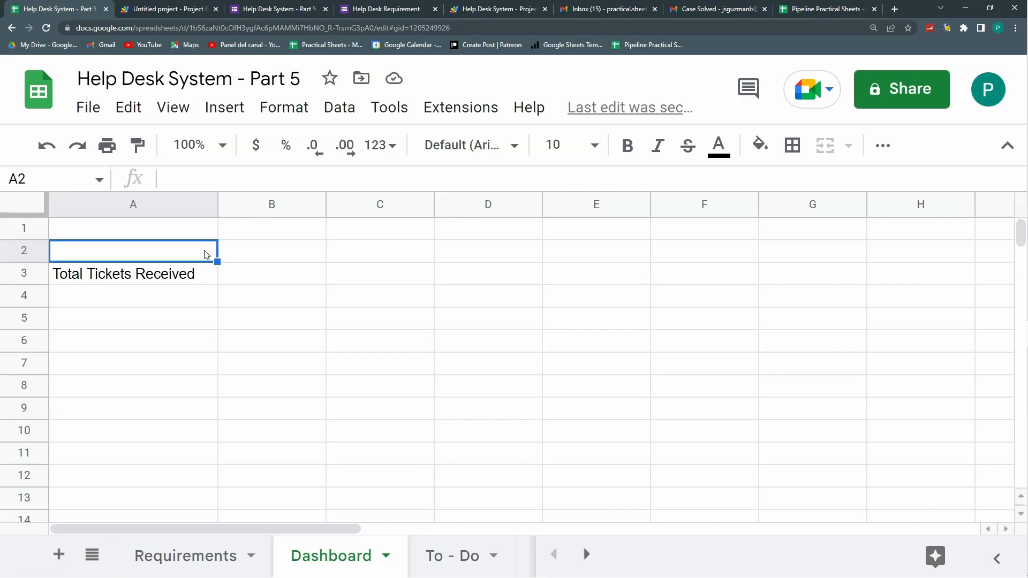
{"action": "left_click", "coordinate": [208, 546]}
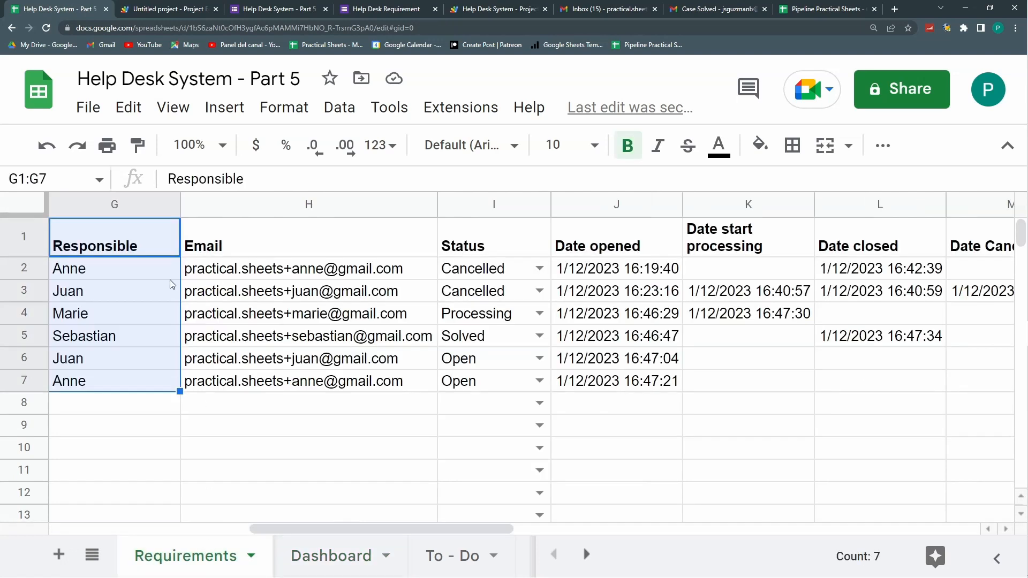
{"action": "left_click", "coordinate": [117, 270]}
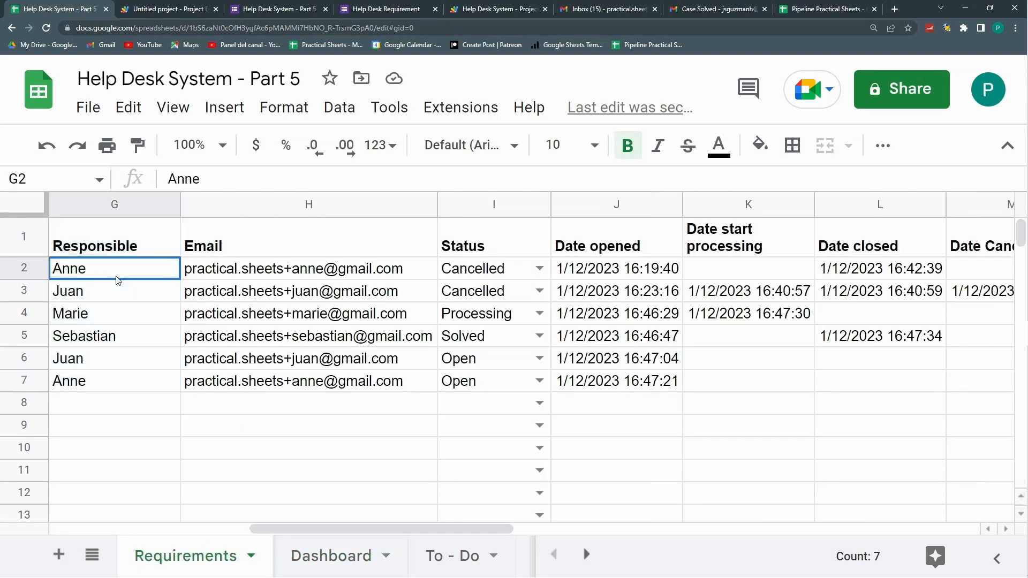
{"action": "key", "text": "shift+Down"}
{"action": "key", "text": "shift+Down"}
{"action": "key", "text": "shift+Down"}
{"action": "key", "text": "shift+Down"}
{"action": "key", "text": "shift+Down"}
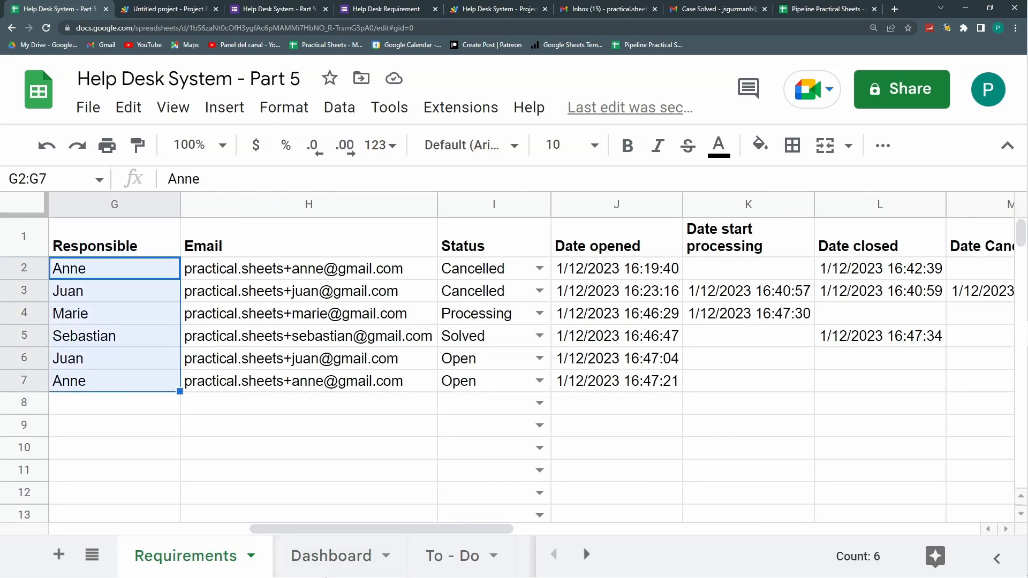
{"action": "left_click", "coordinate": [332, 555]}
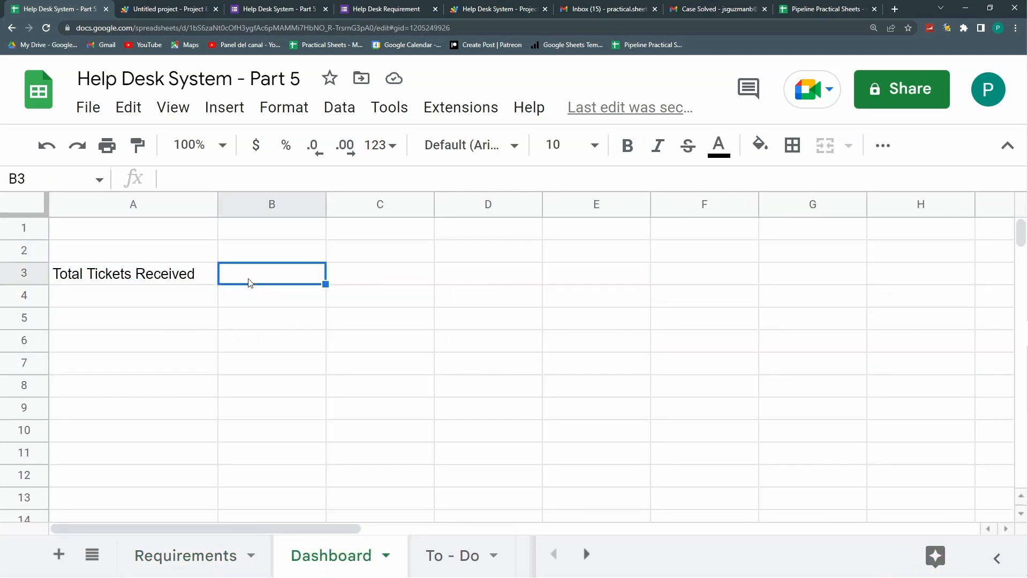
Step: Enter =counta(Requirements!G2:G) and move the resulting count of 6 into A2 above the label
{"action": "type", "text": "=counta("}
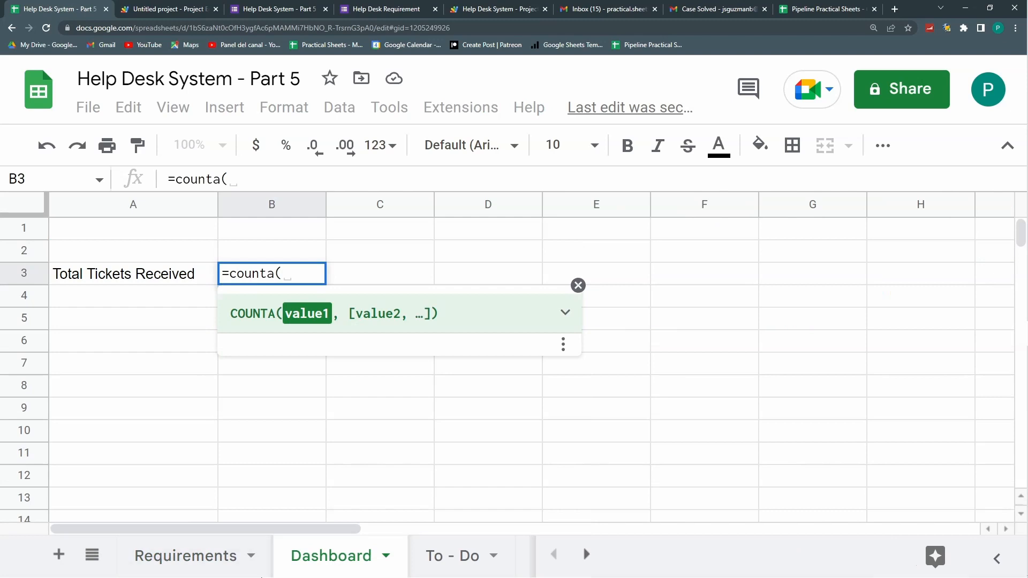
{"action": "left_click", "coordinate": [206, 559]}
{"action": "left_click", "coordinate": [112, 274]}
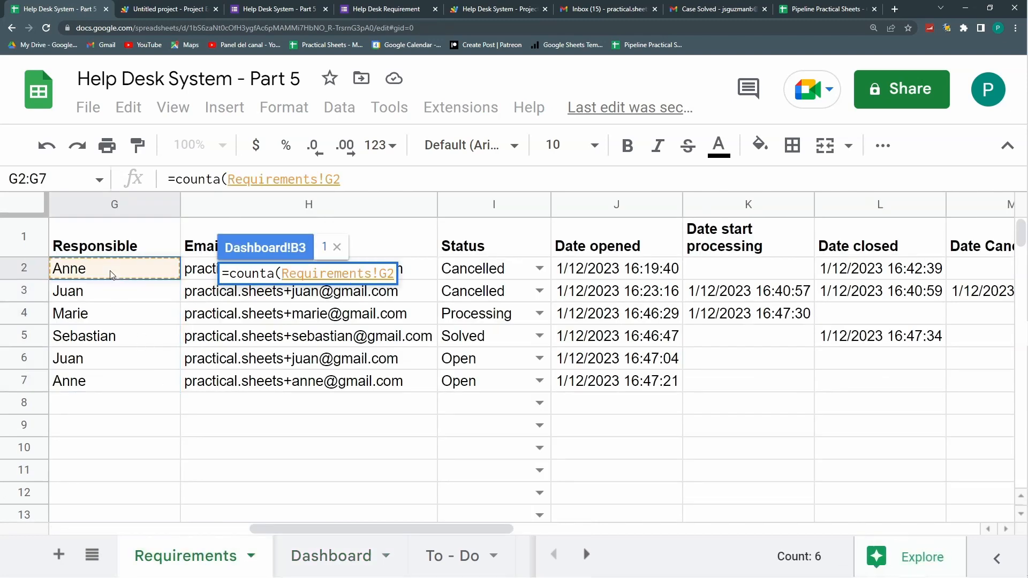
{"action": "type", "text": ":G)"}
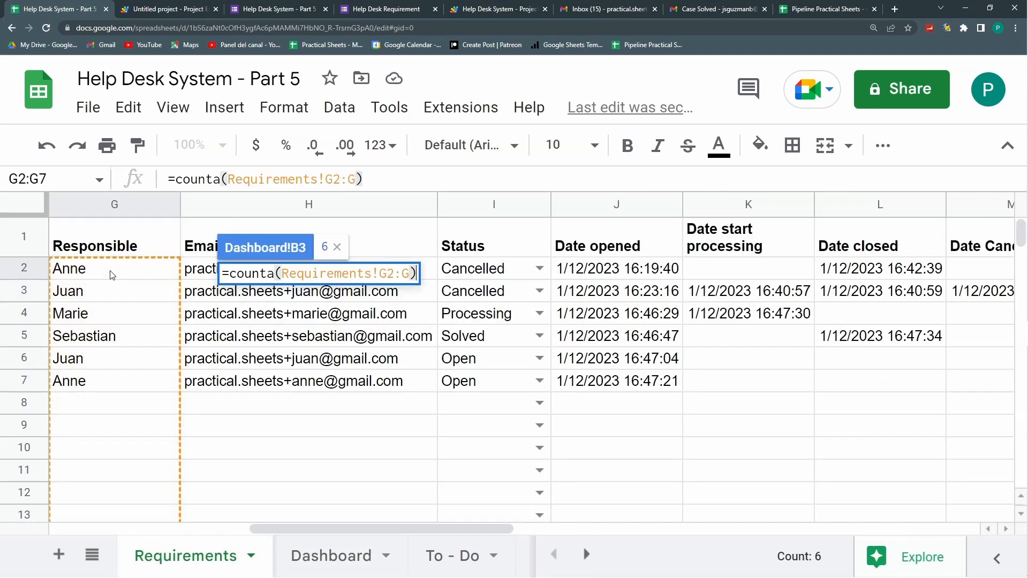
{"action": "key", "text": "Return"}
{"action": "left_click_drag", "start_coordinate": [238, 263], "coordinate": [197, 256]}
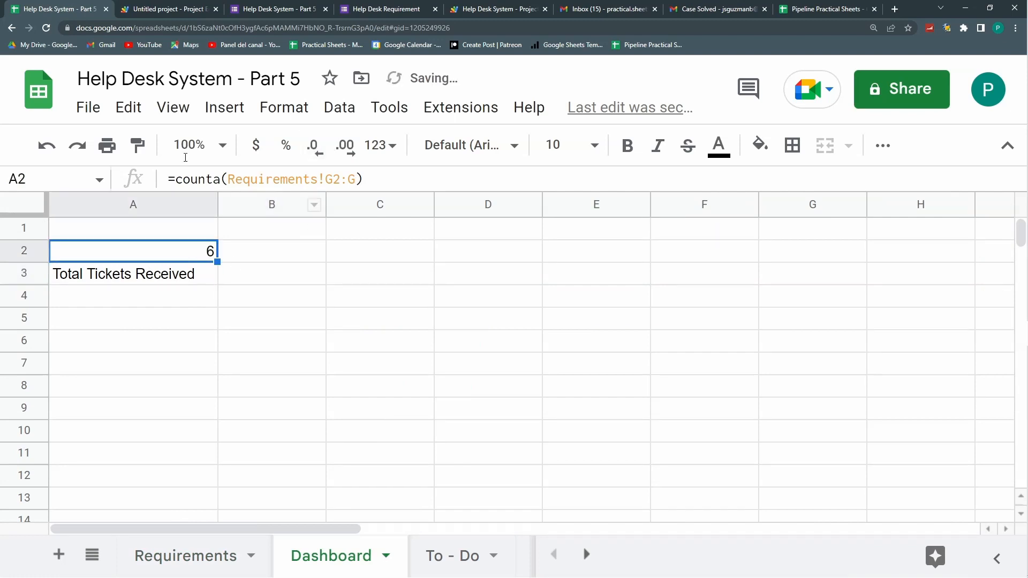
{"action": "left_click", "coordinate": [140, 270]}
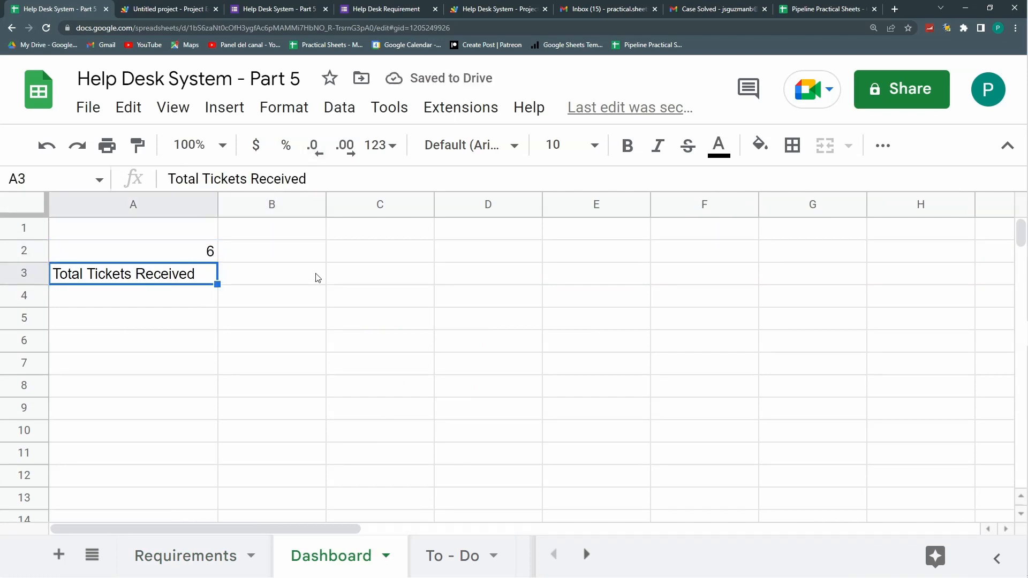
Step: Type the 'Total Tickets Opened' label in C3 and review the Status values on Requirements
{"action": "left_click", "coordinate": [353, 275]}
{"action": "type", "text": "To"}
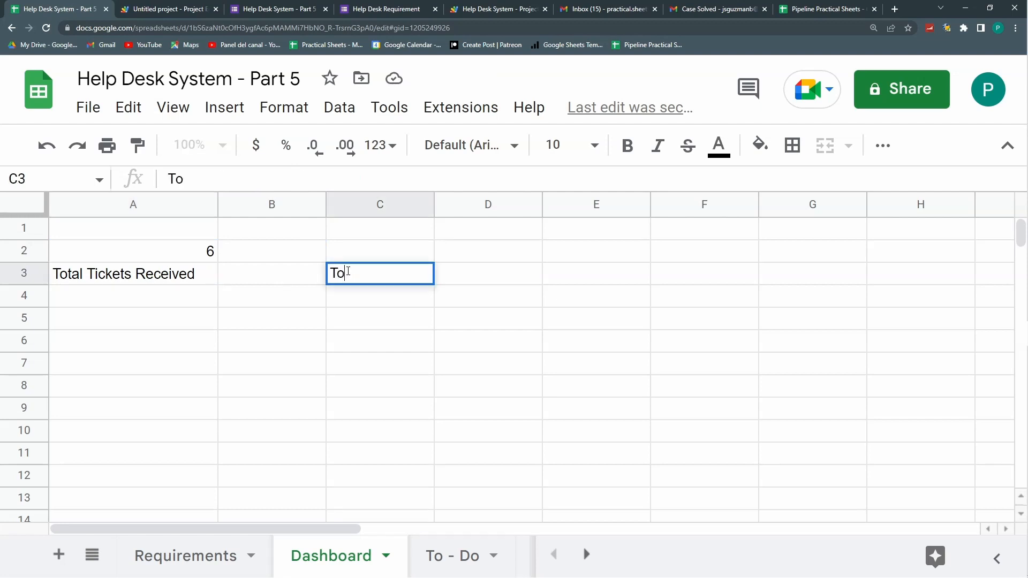
{"action": "type", "text": "tal Tickets Opened"}
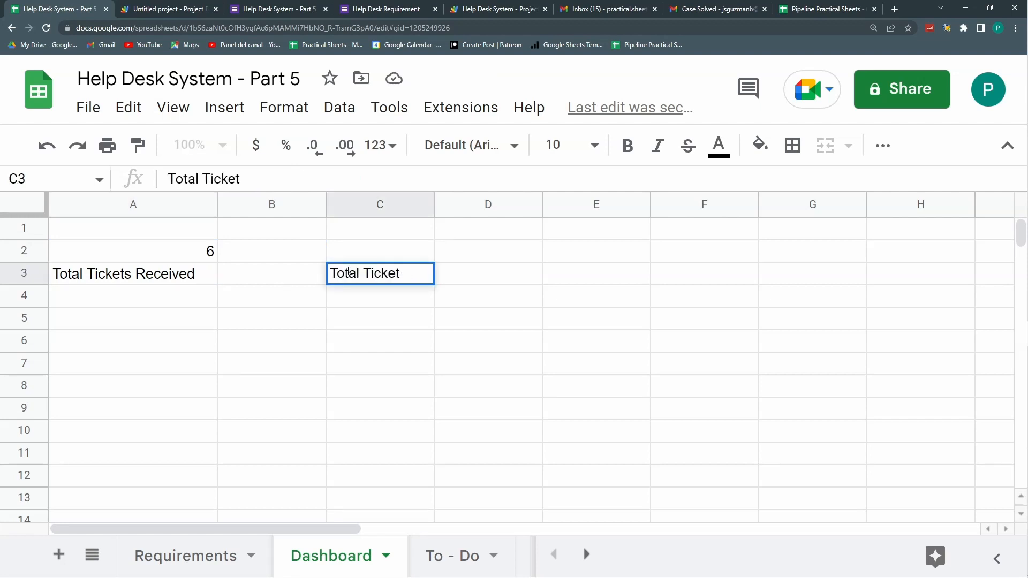
{"action": "key", "text": "Return"}
{"action": "key", "text": "Up"}
{"action": "key", "text": "Up"}
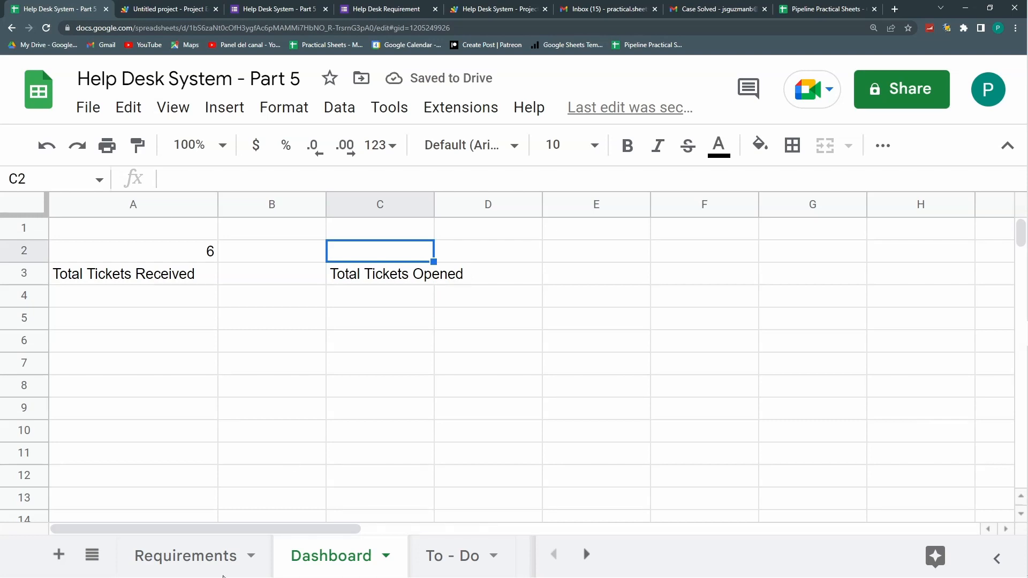
{"action": "left_click", "coordinate": [235, 555]}
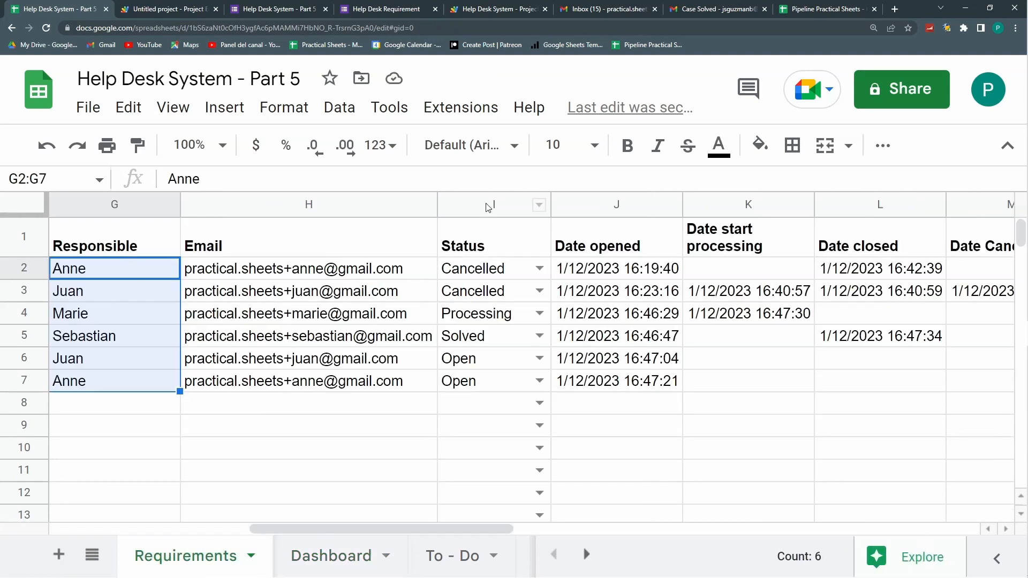
{"action": "left_click_drag", "start_coordinate": [486, 290], "coordinate": [488, 383]}
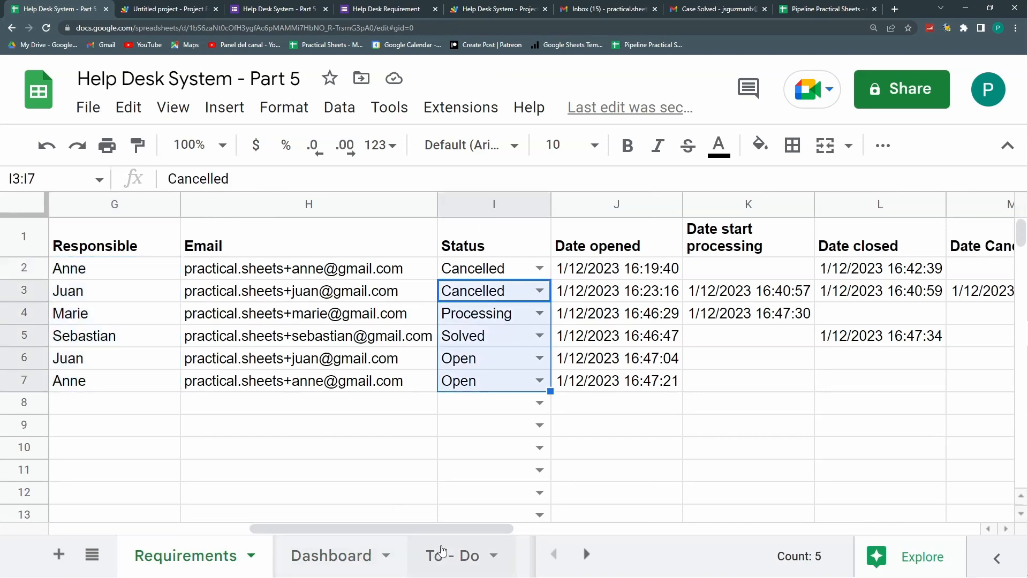
{"action": "left_click", "coordinate": [443, 554]}
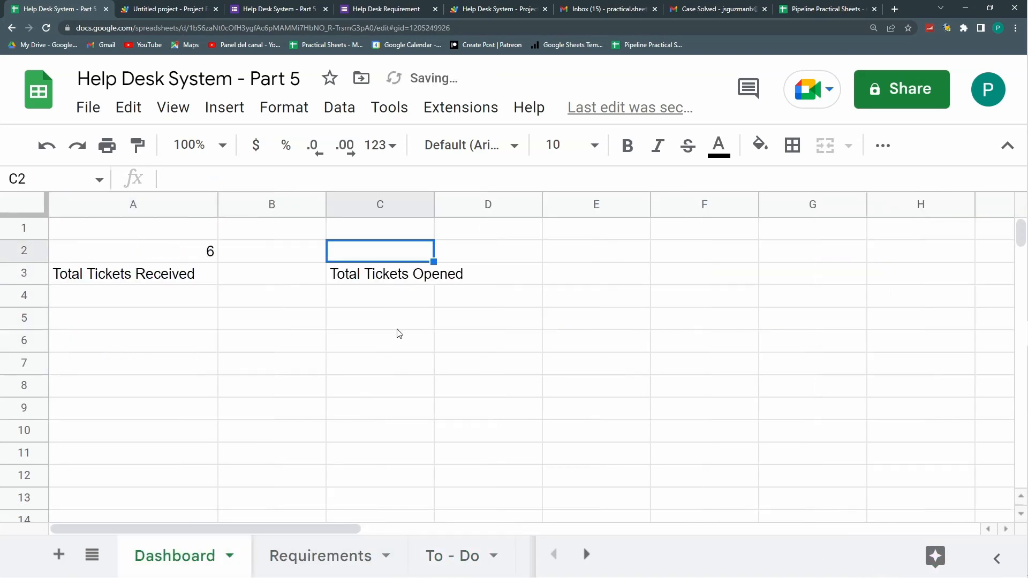
Step: In C2, enter =COUNTIF(Requirements!I:I;"Open") to count open tickets
{"action": "type", "text": "=count"}
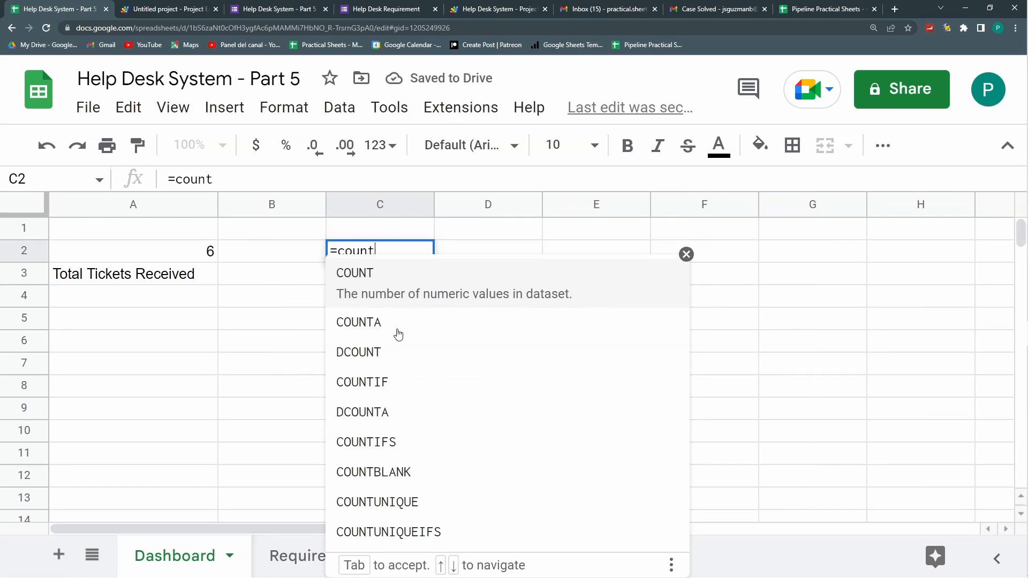
{"action": "type", "text": "i"}
{"action": "key", "text": "Tab"}
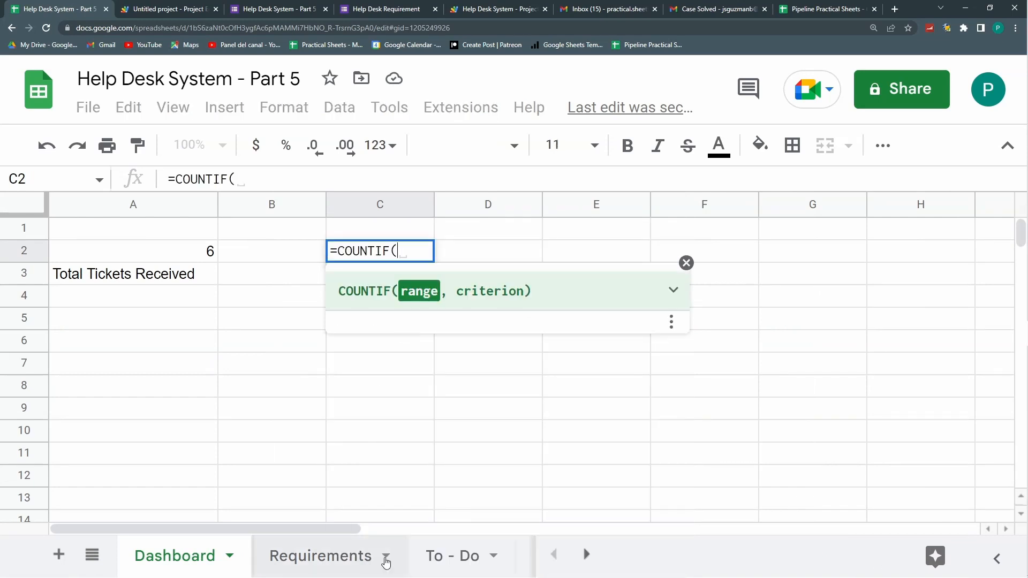
{"action": "left_click", "coordinate": [316, 558]}
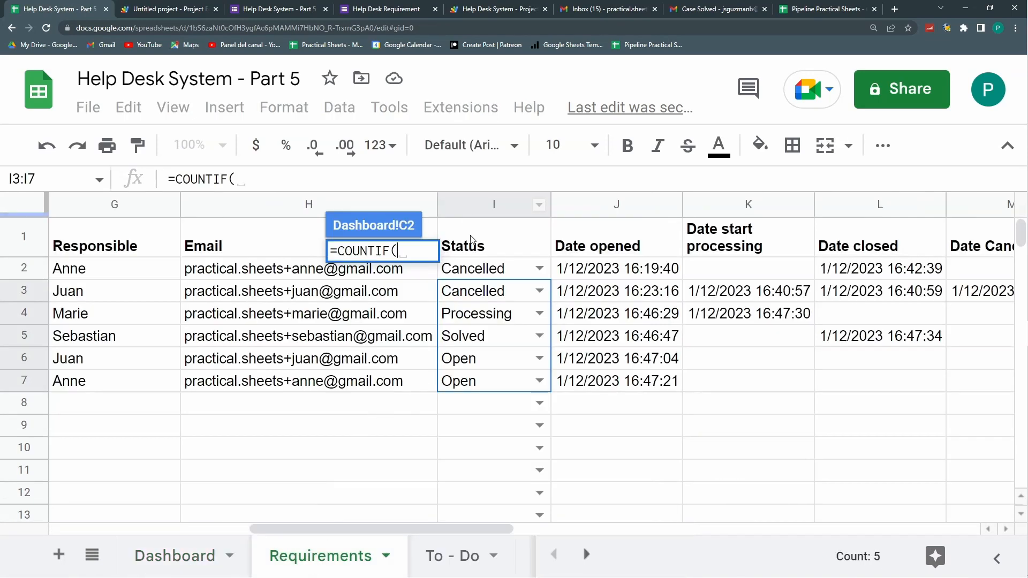
{"action": "left_click", "coordinate": [478, 203]}
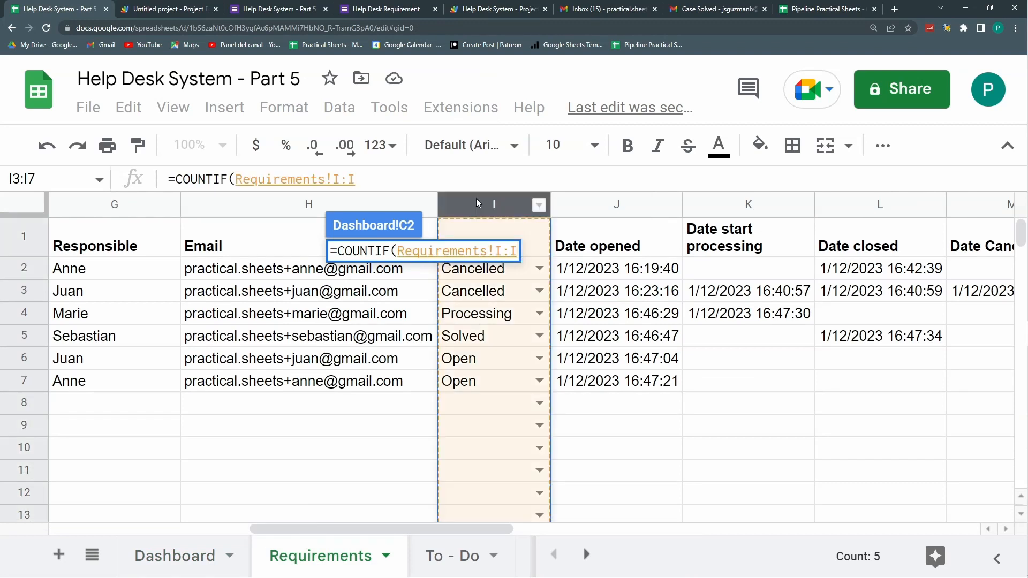
{"action": "left_click", "coordinate": [408, 177]}
{"action": "type", "text": ";\"Open\")"}
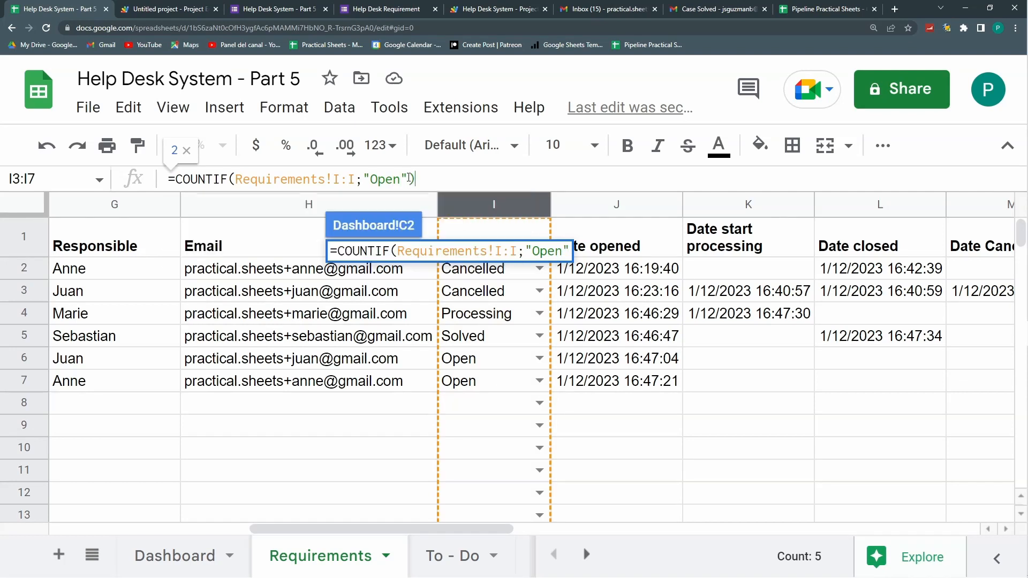
{"action": "key", "text": "Return"}
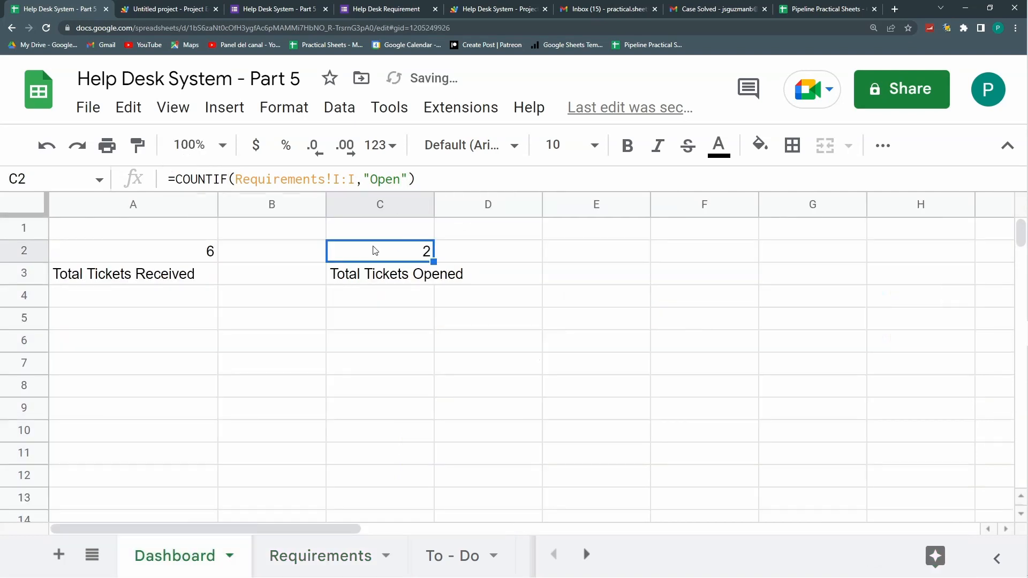
Step: Check the Processing status value on Requirements, then label Dashboard E3 'Total Tickets Processing'
{"action": "left_click", "coordinate": [293, 557]}
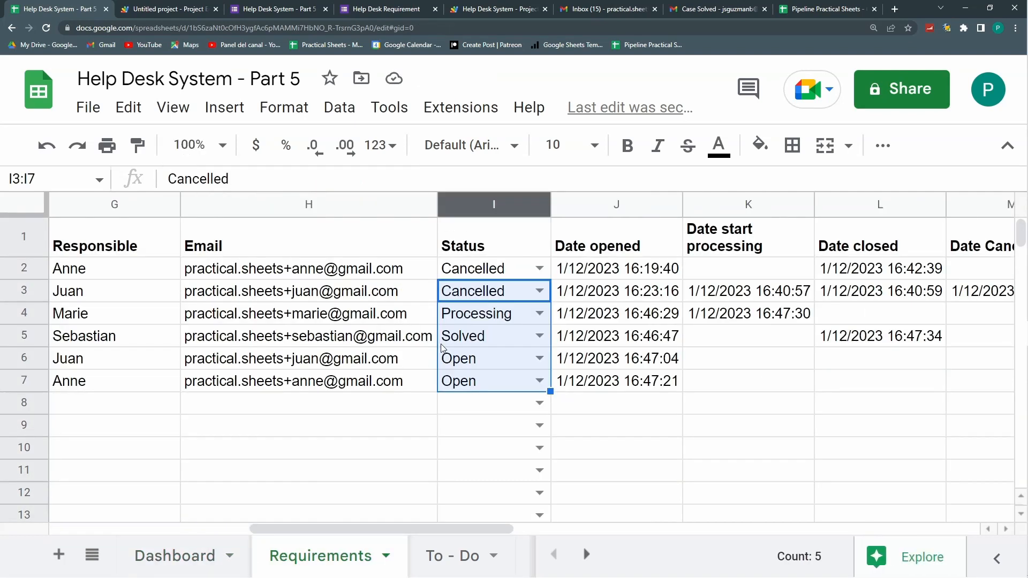
{"action": "left_click", "coordinate": [462, 319]}
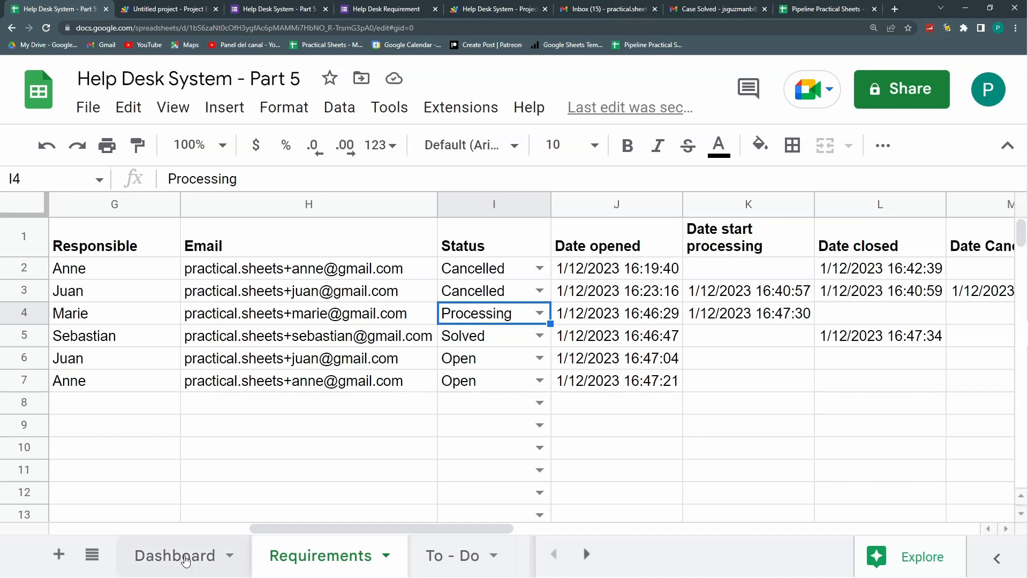
{"action": "left_click", "coordinate": [184, 557]}
{"action": "left_click", "coordinate": [572, 275]}
{"action": "type", "text": "Total Tickets Proces"}
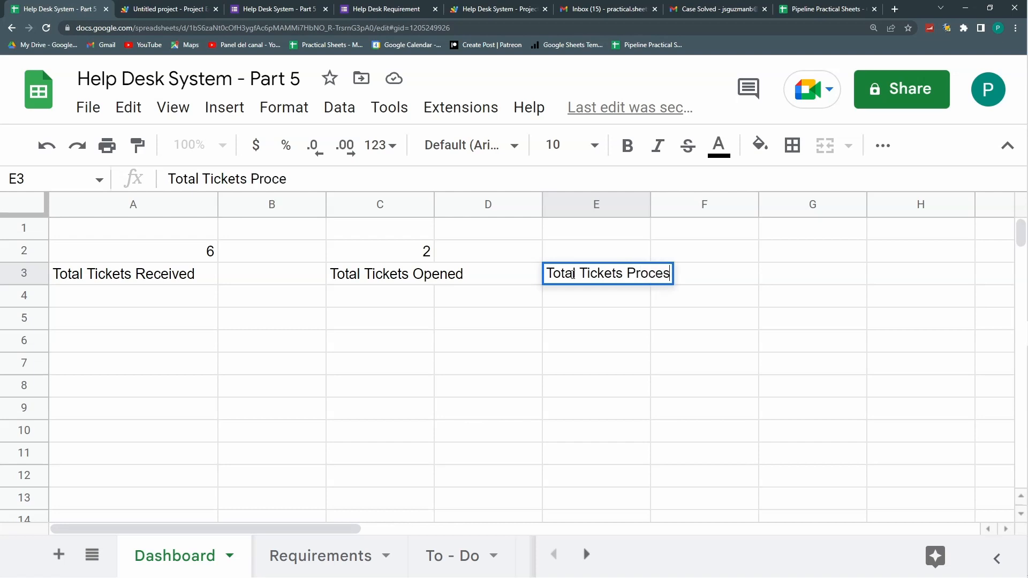
{"action": "type", "text": "sing"}
{"action": "key", "text": "Return"}
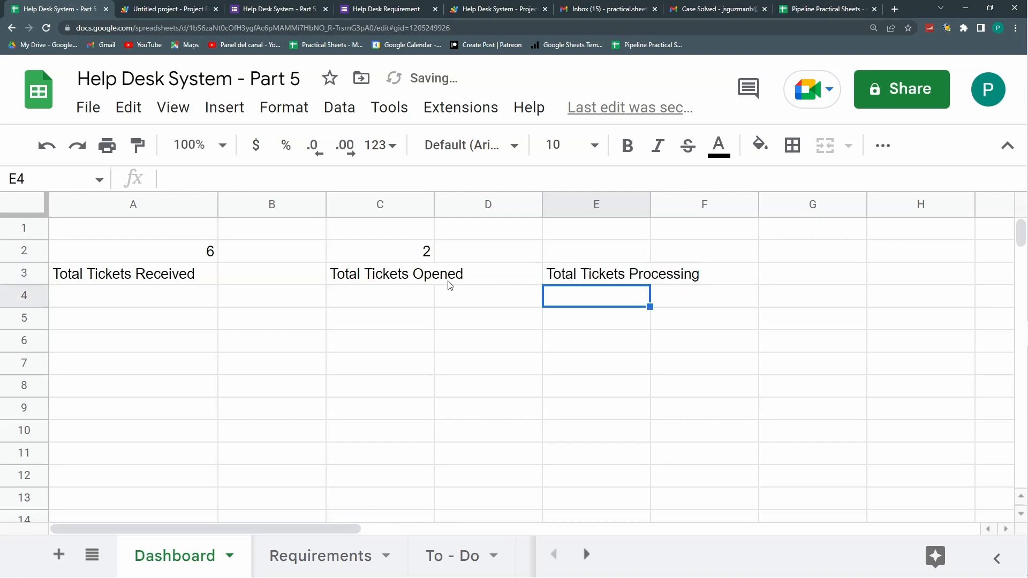
Step: Widen column C to fit the Total Tickets Opened count and label
{"action": "left_click", "coordinate": [403, 252]}
{"action": "left_click_drag", "start_coordinate": [435, 205], "coordinate": [483, 204]}
{"action": "left_click_drag", "start_coordinate": [420, 314], "coordinate": [491, 395]}
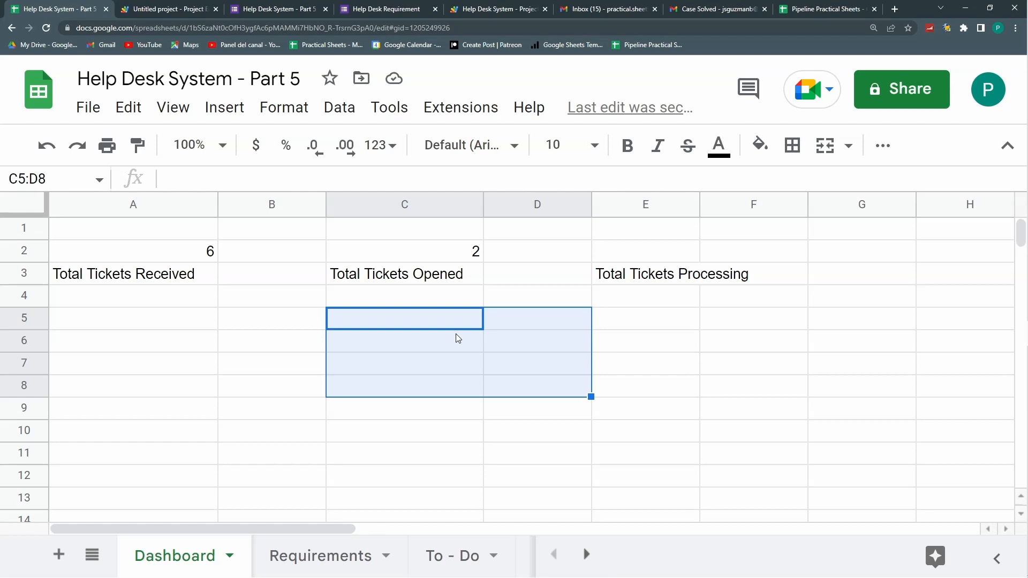
{"action": "left_click", "coordinate": [673, 282]}
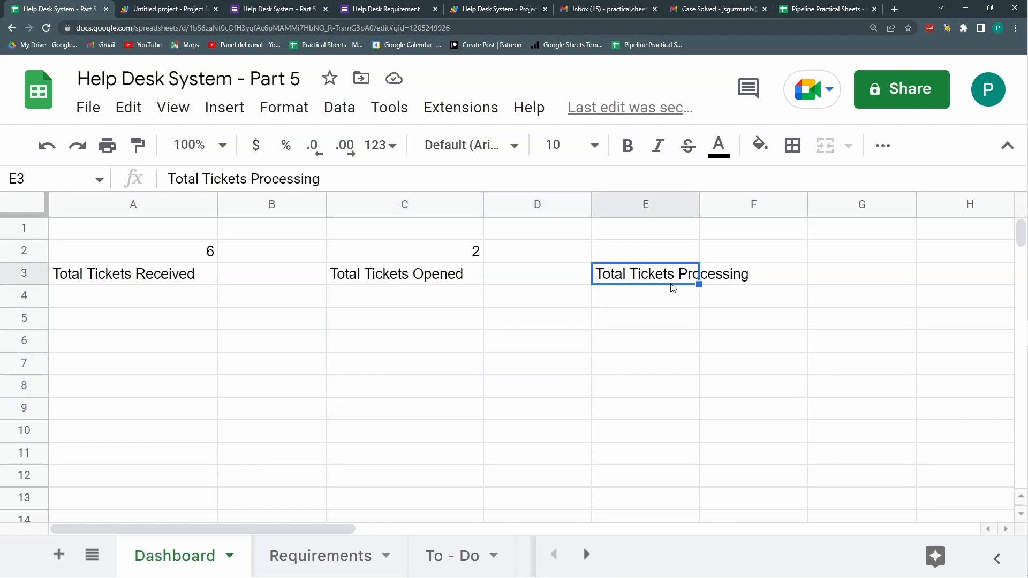
{"action": "left_click", "coordinate": [654, 253]}
Step: Copy C2's COUNTIF into E2, change "Open" to "Processing", and autofit column E
{"action": "left_click", "coordinate": [425, 252]}
{"action": "left_click_drag", "start_coordinate": [421, 180], "coordinate": [127, 161]}
{"action": "key", "text": "ctrl+c"}
{"action": "key", "text": "Escape"}
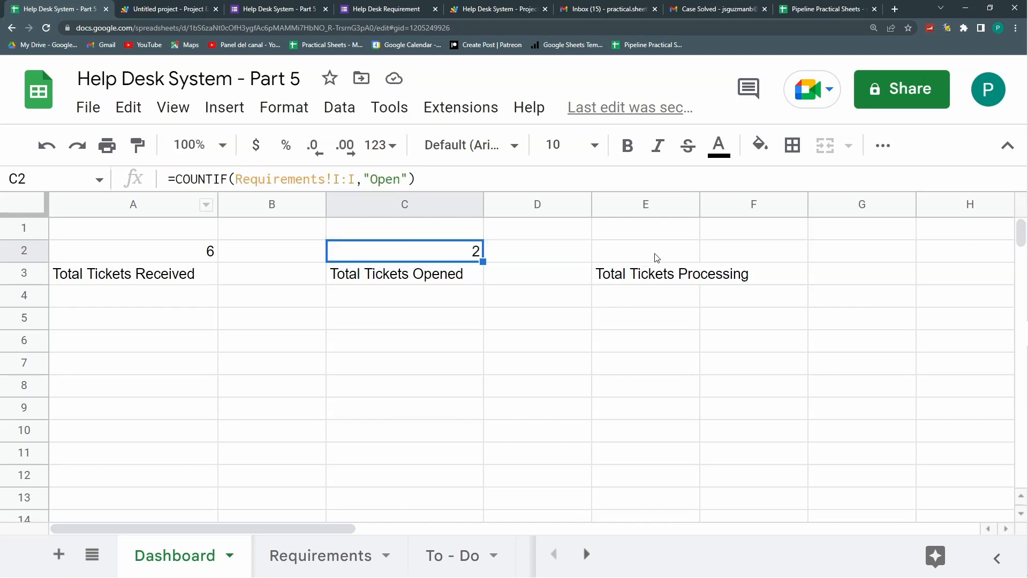
{"action": "left_click", "coordinate": [652, 254]}
{"action": "key", "text": "ctrl+v"}
{"action": "left_click_drag", "start_coordinate": [797, 251], "coordinate": [828, 251]}
{"action": "type", "text": "Processing"}
{"action": "key", "text": "Return"}
{"action": "double_click", "coordinate": [699, 204]}
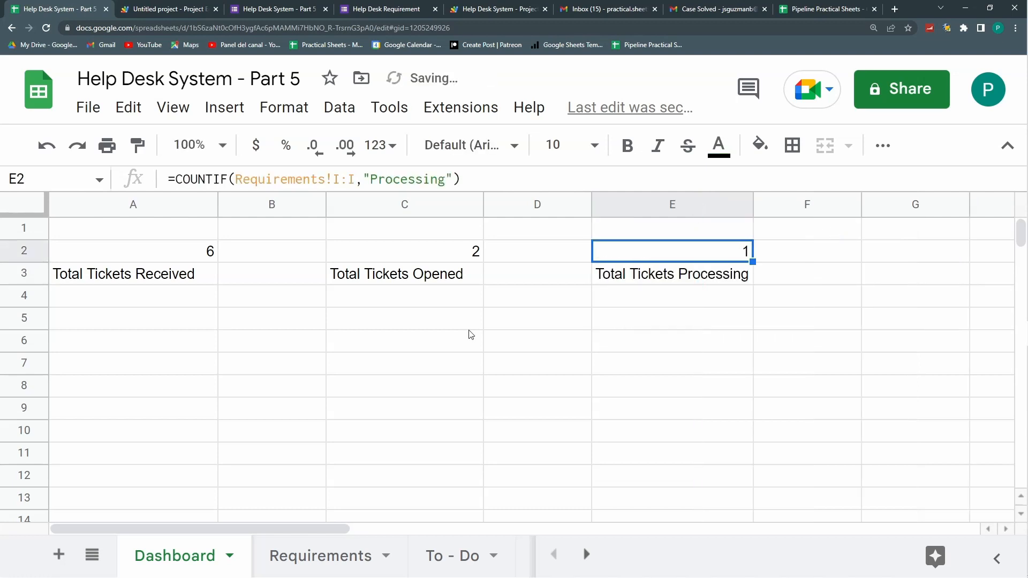
{"action": "left_click", "coordinate": [469, 278]}
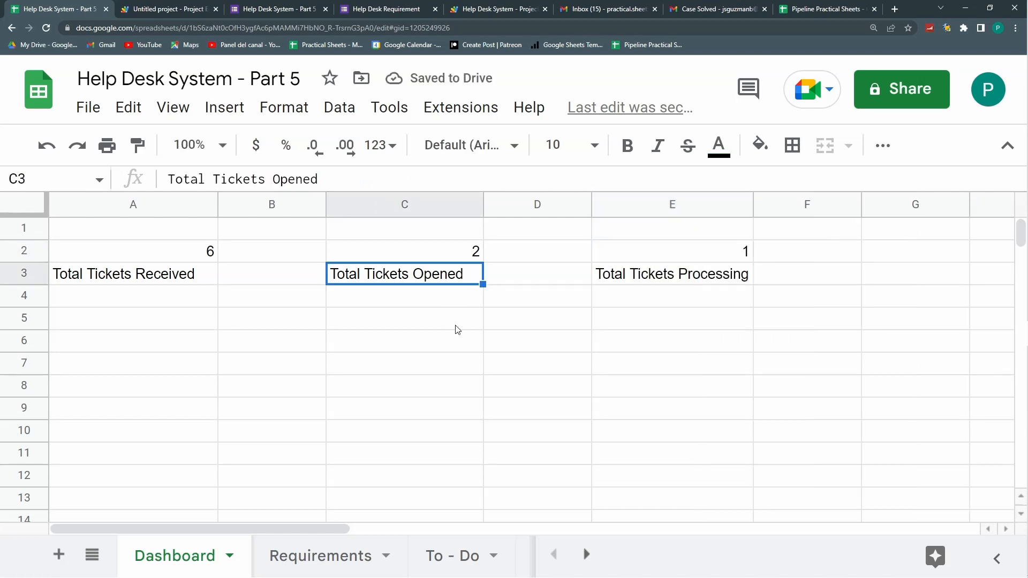
{"action": "left_click", "coordinate": [457, 329]}
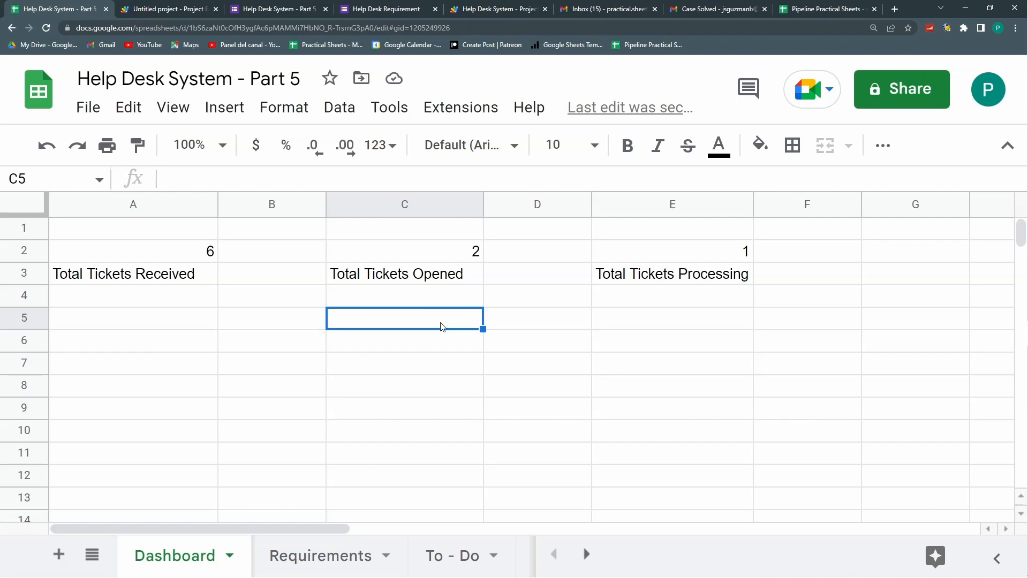
Step: Review the ticket dates and the two Open statuses on the Requirements sheet
{"action": "left_click", "coordinate": [300, 559]}
{"action": "left_click", "coordinate": [645, 316]}
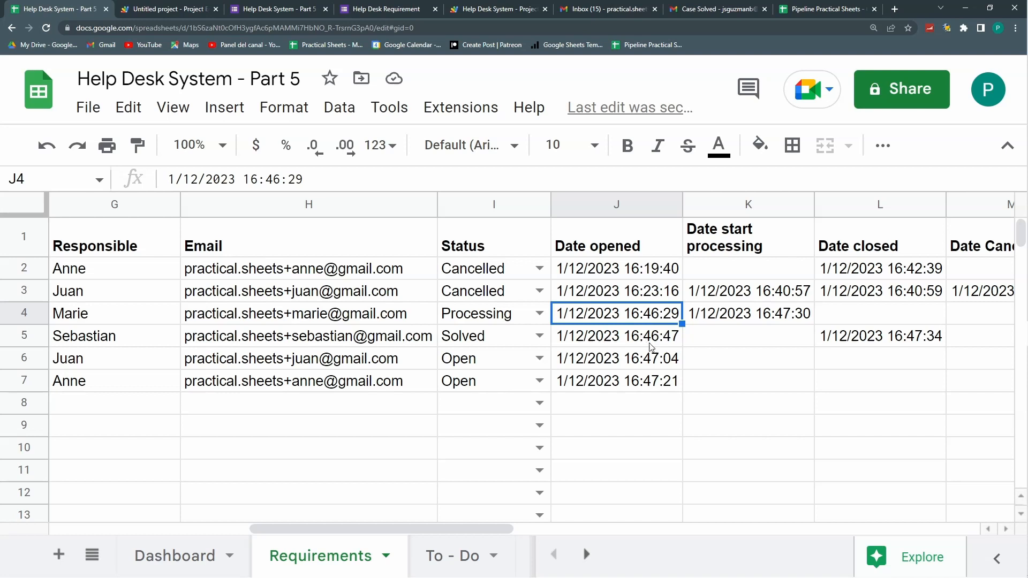
{"action": "left_click_drag", "start_coordinate": [662, 369], "coordinate": [659, 386]}
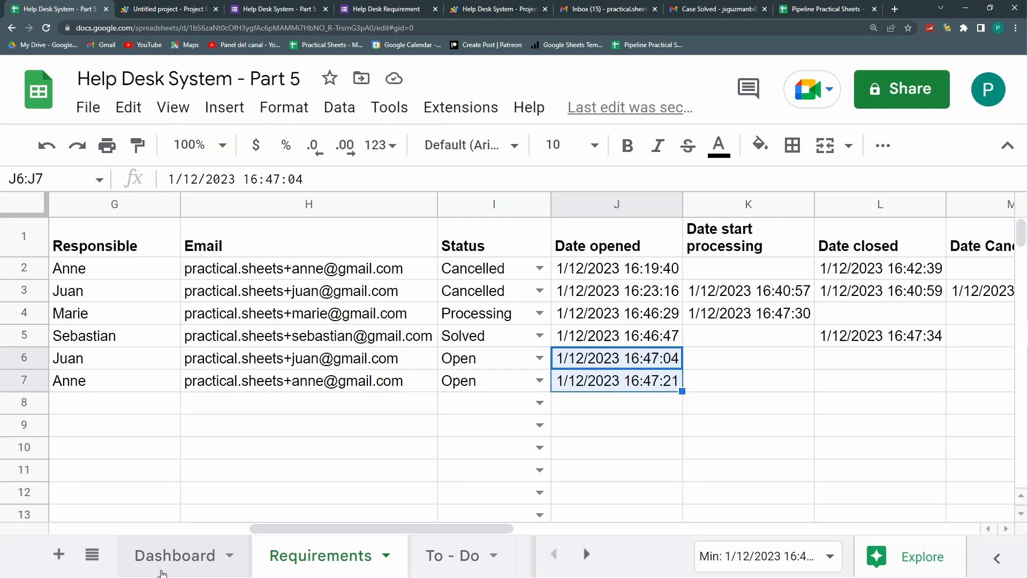
{"action": "left_click_drag", "start_coordinate": [481, 367], "coordinate": [482, 386]}
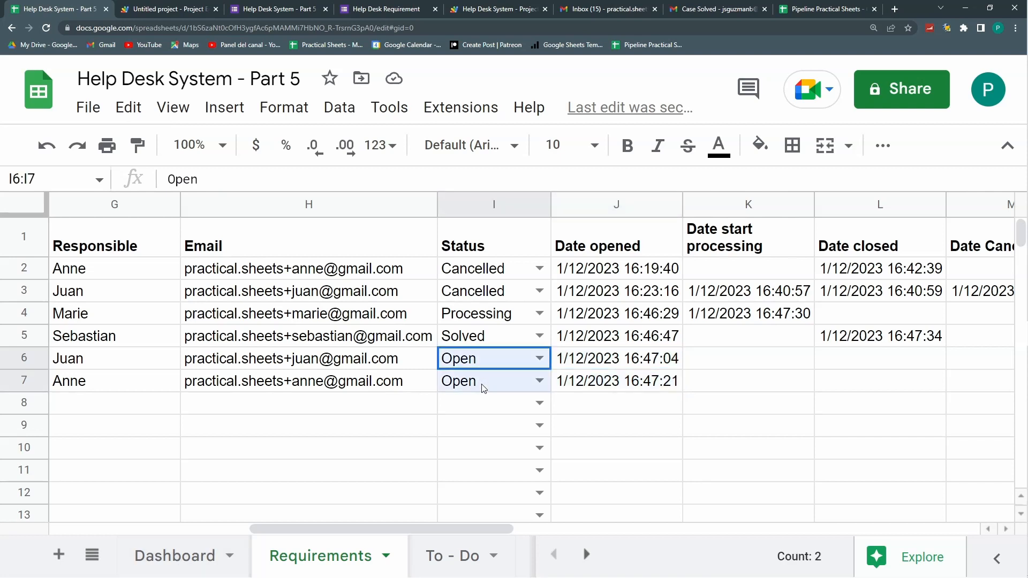
{"action": "left_click", "coordinate": [163, 559]}
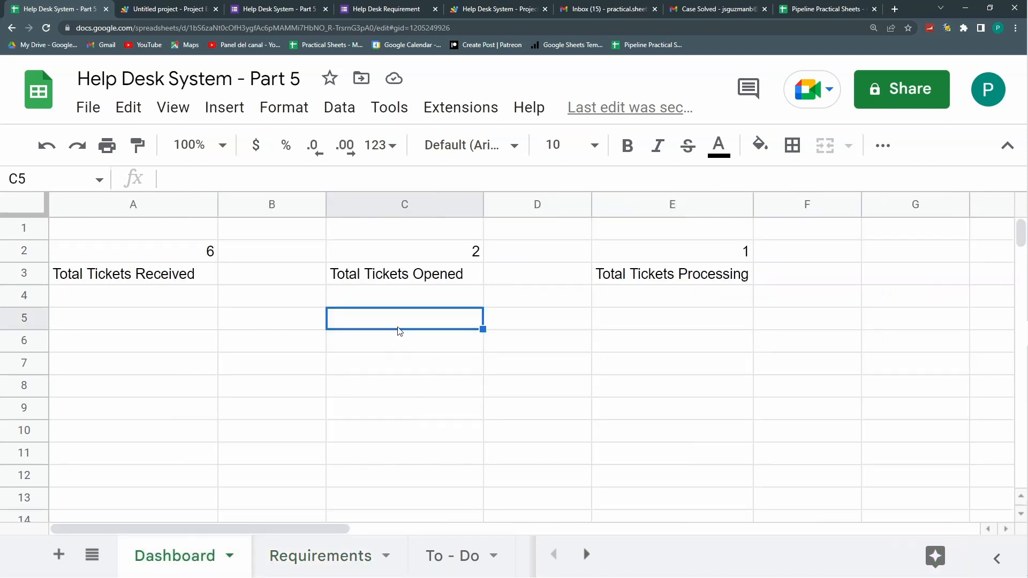
Step: Start =query(Requirements!A1:M;"") in Dashboard C5, picking the range on the Requirements tab
{"action": "type", "text": "=query"}
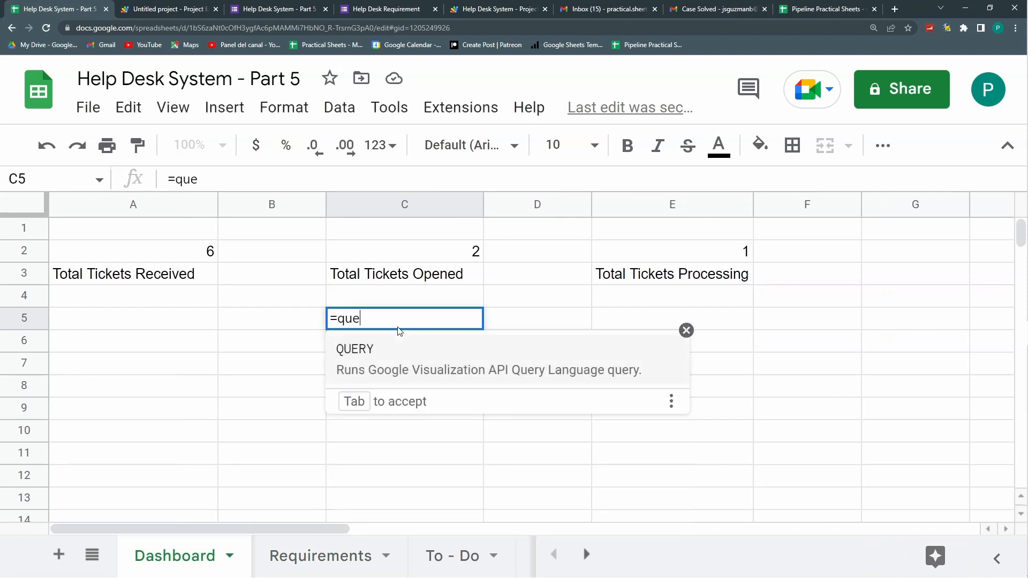
{"action": "key", "text": "BackSpace"}
{"action": "key", "text": "BackSpace"}
{"action": "type", "text": "ry("}
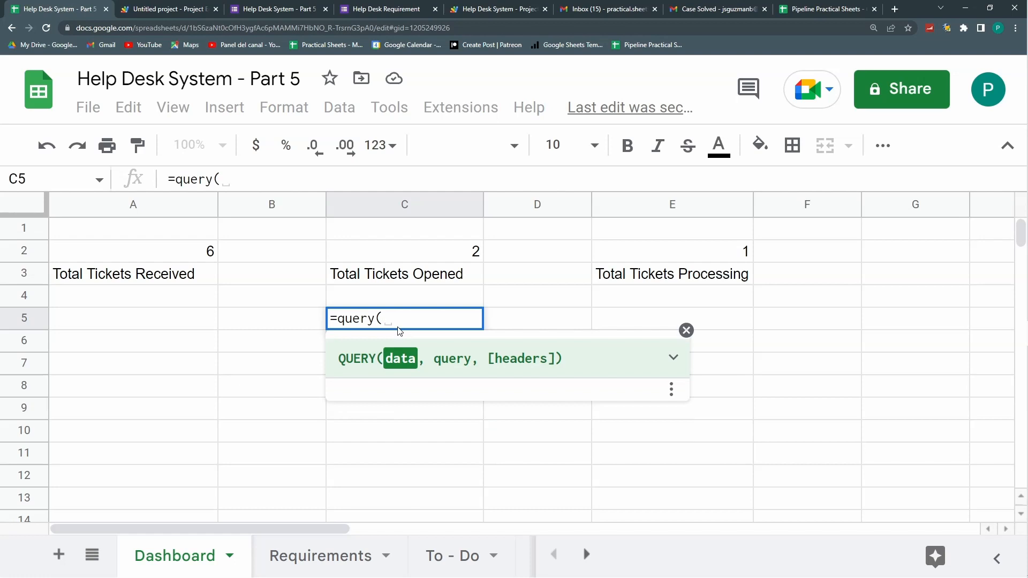
{"action": "left_click", "coordinate": [333, 557]}
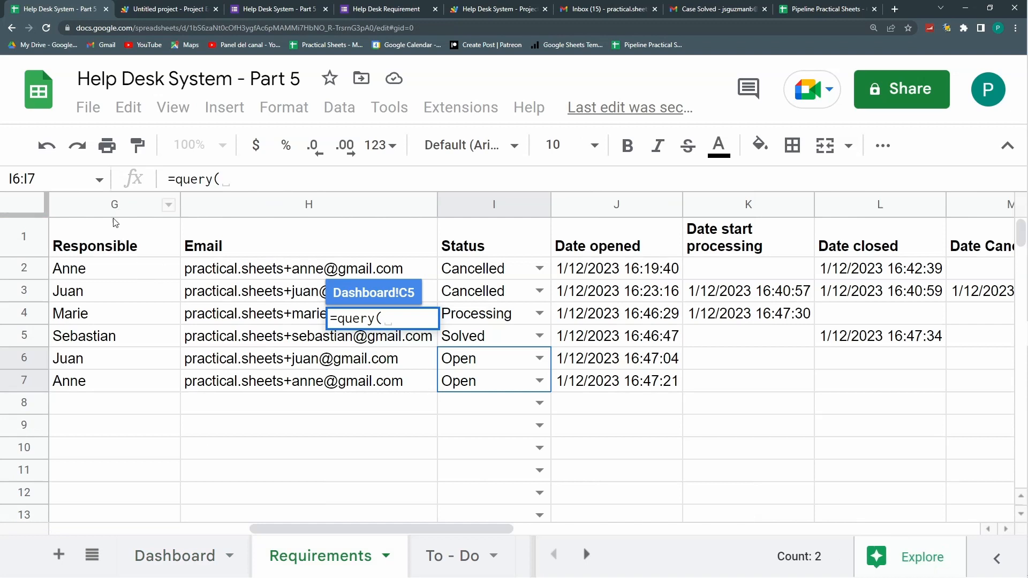
{"action": "left_click_drag", "start_coordinate": [356, 524], "coordinate": [107, 518]}
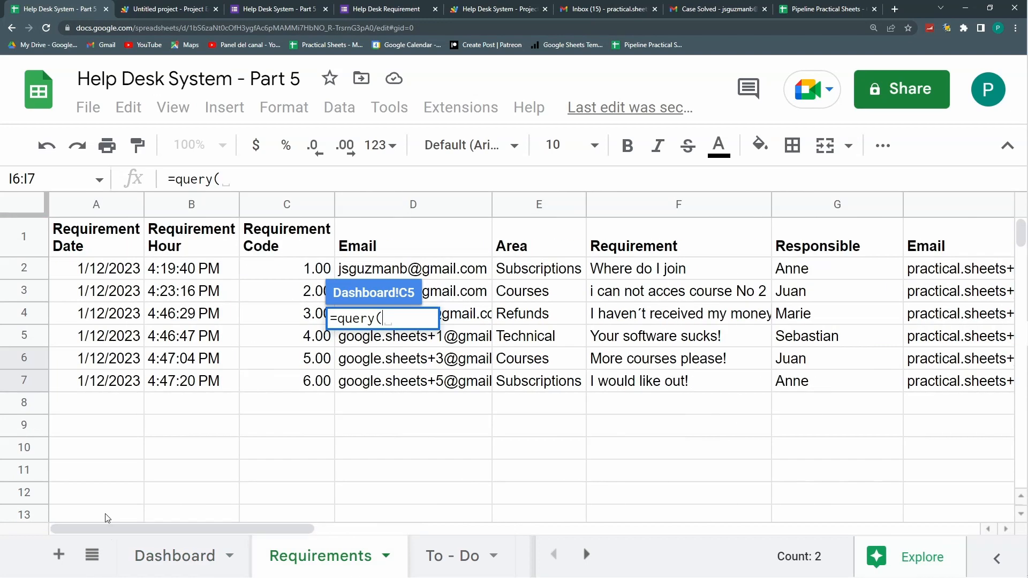
{"action": "left_click_drag", "start_coordinate": [95, 228], "coordinate": [955, 230]}
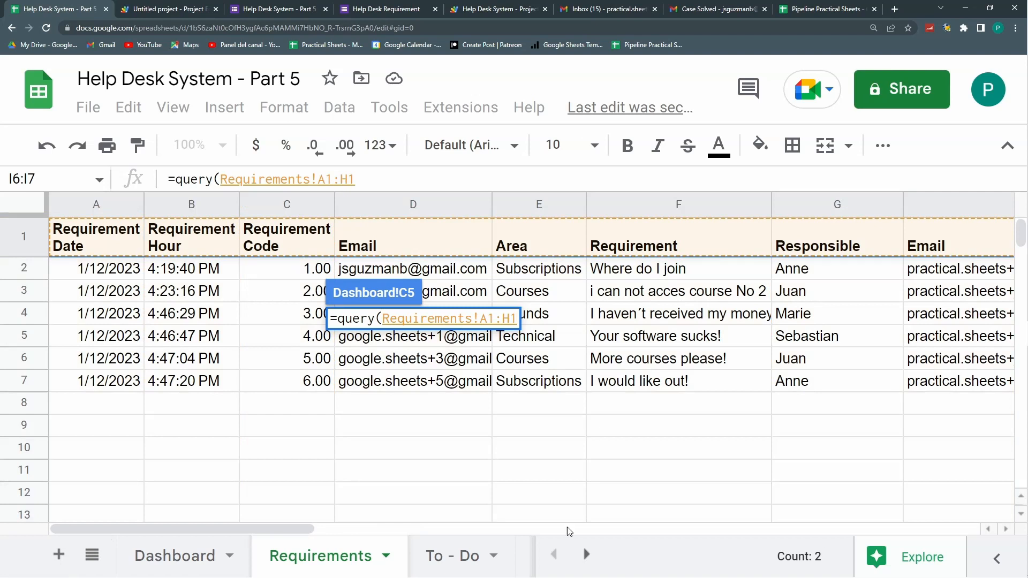
{"action": "left_click", "coordinate": [566, 527]}
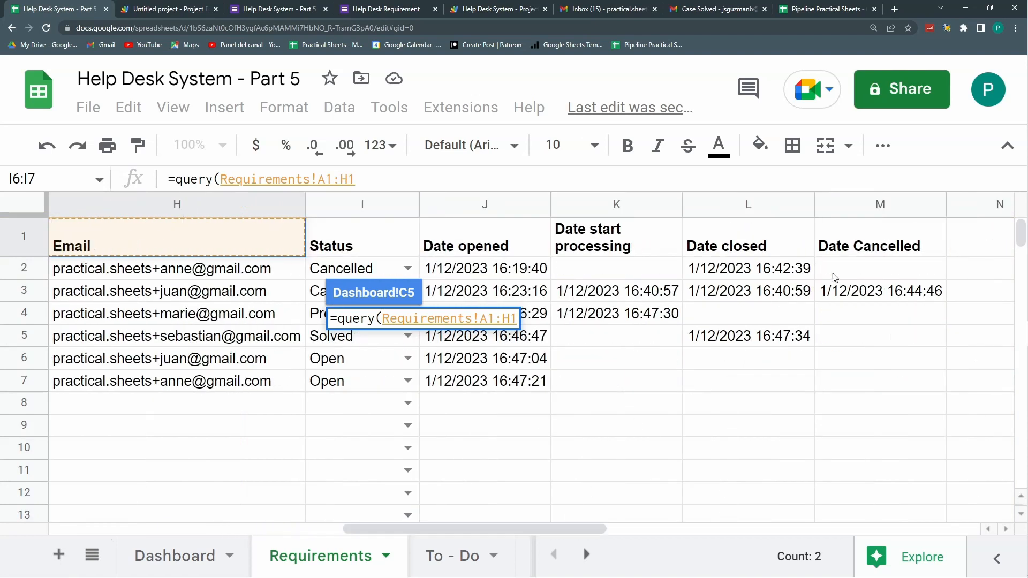
{"action": "left_click", "coordinate": [902, 236], "text": "shift"}
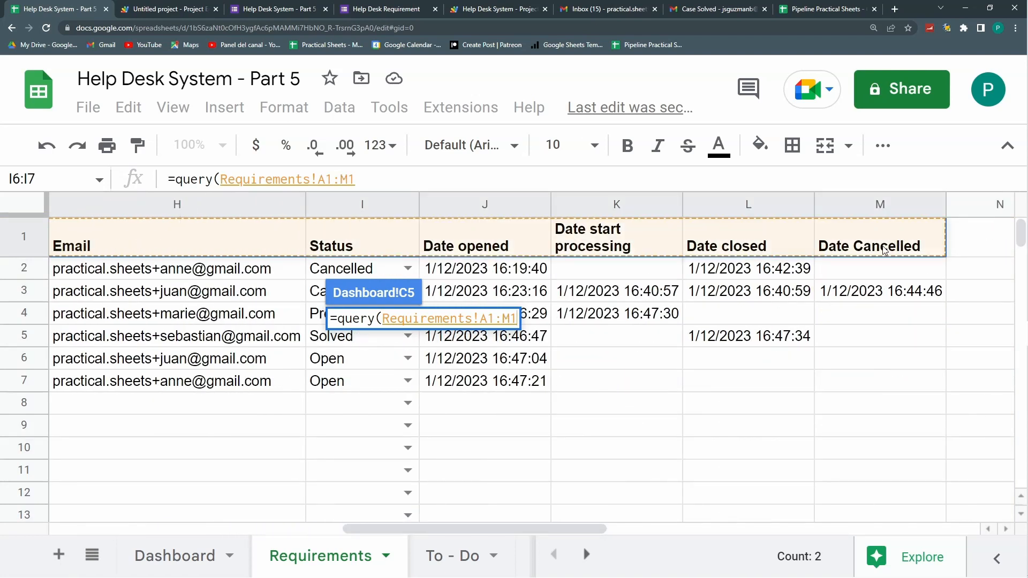
{"action": "left_click", "coordinate": [405, 175]}
{"action": "key", "text": "BackSpace"}
{"action": "left_click_drag", "start_coordinate": [554, 529], "coordinate": [261, 529]}
{"action": "type", "text": ";\"\")"}
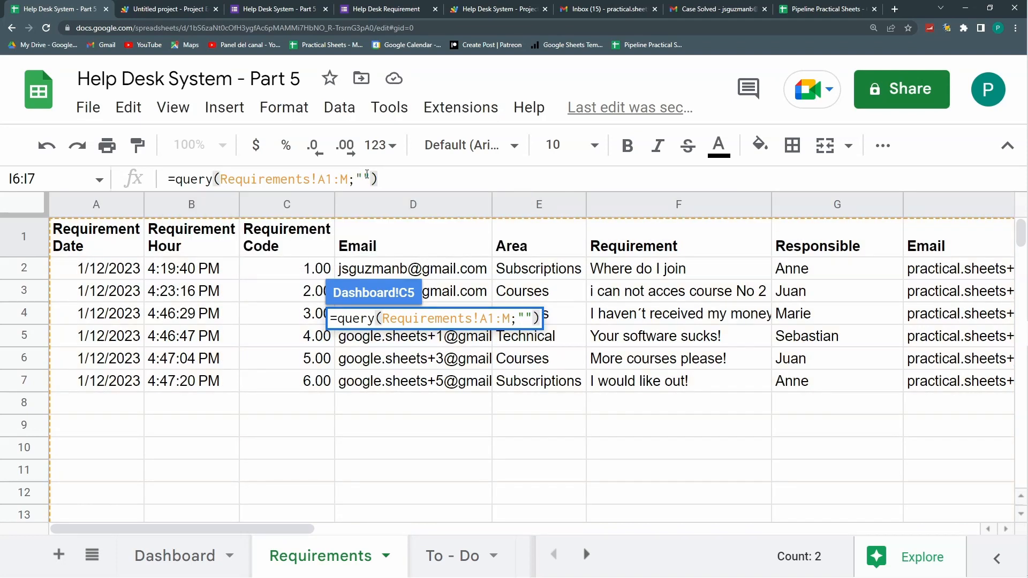
Step: Fill in the query text SELECT A,C,E and commit the formula
{"action": "left_click", "coordinate": [361, 178]}
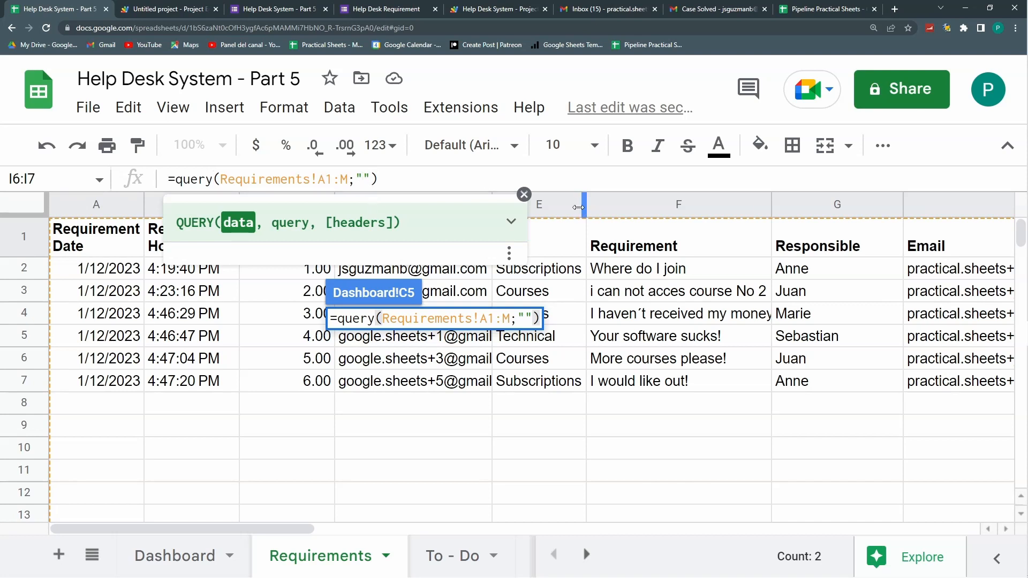
{"action": "left_click", "coordinate": [524, 194]}
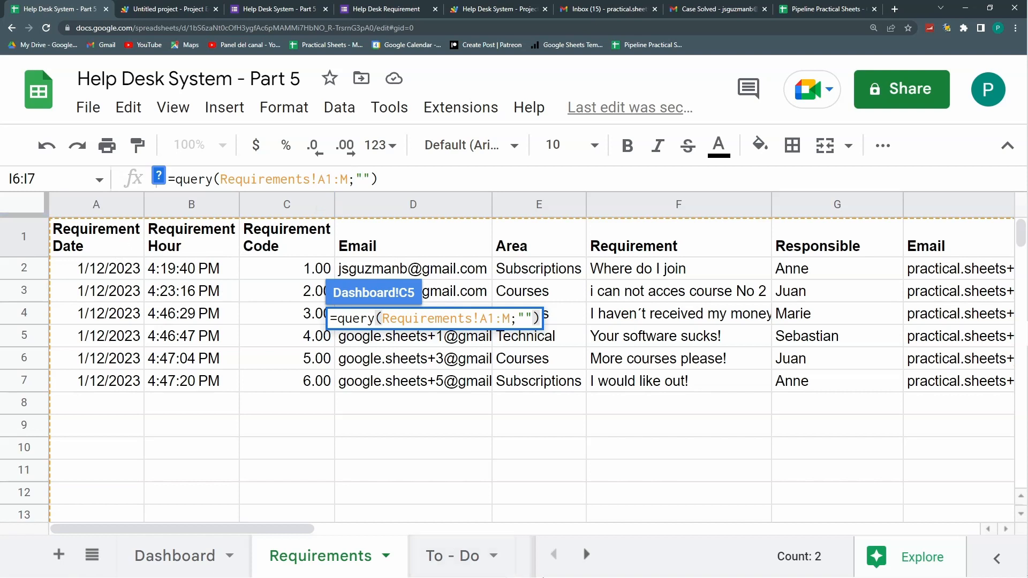
{"action": "left_click_drag", "start_coordinate": [288, 537], "coordinate": [169, 533]}
{"action": "type", "text": "SELECT A"}
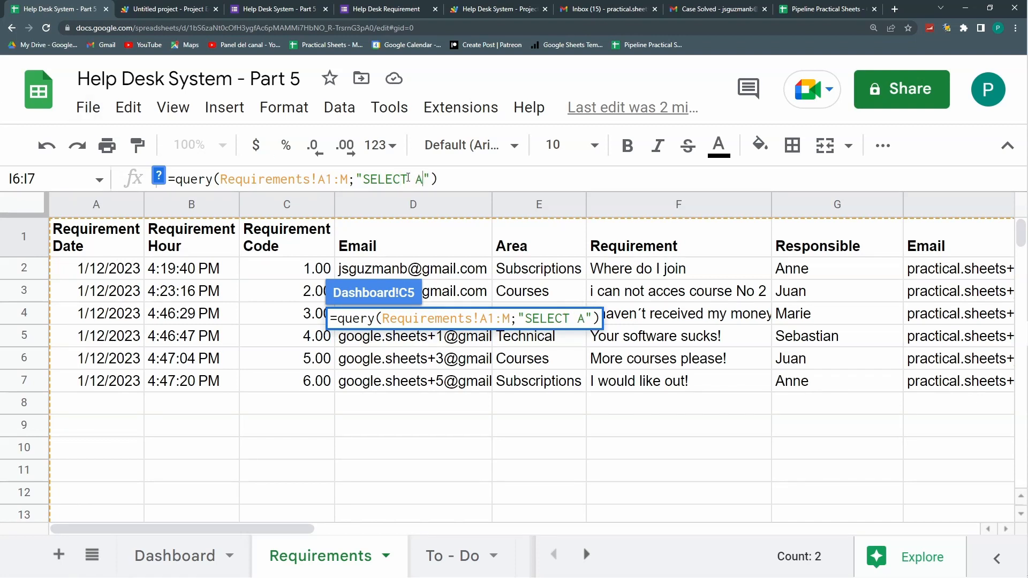
{"action": "type", "text": ",C,"}
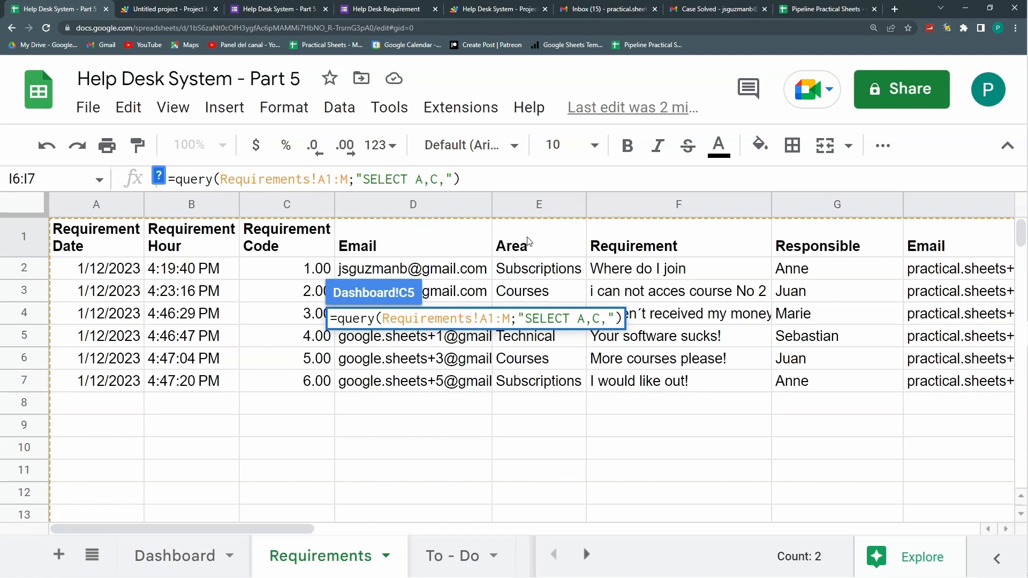
{"action": "type", "text": "E"}
{"action": "left_click_drag", "start_coordinate": [285, 525], "coordinate": [451, 525]}
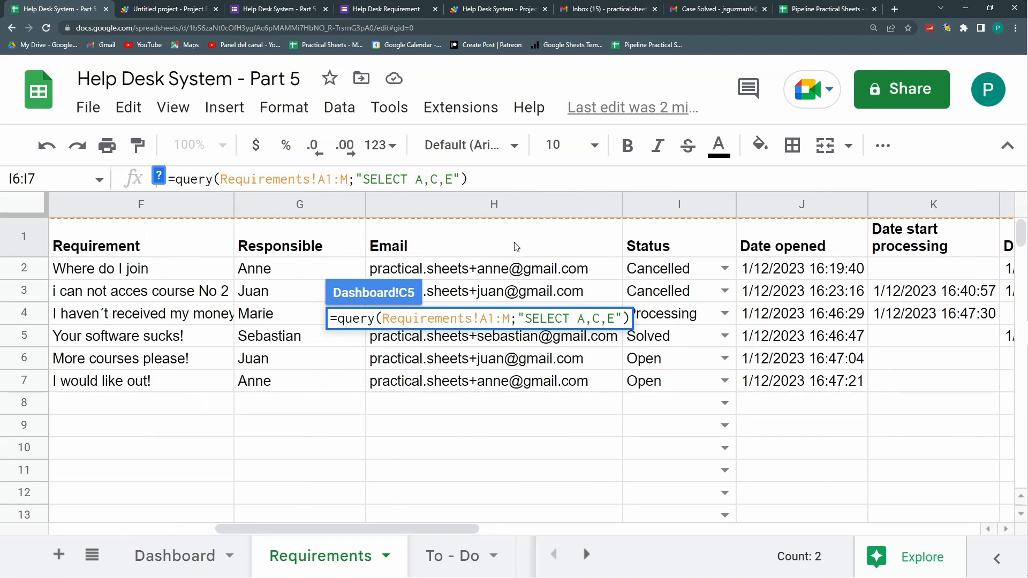
{"action": "key", "text": "Return"}
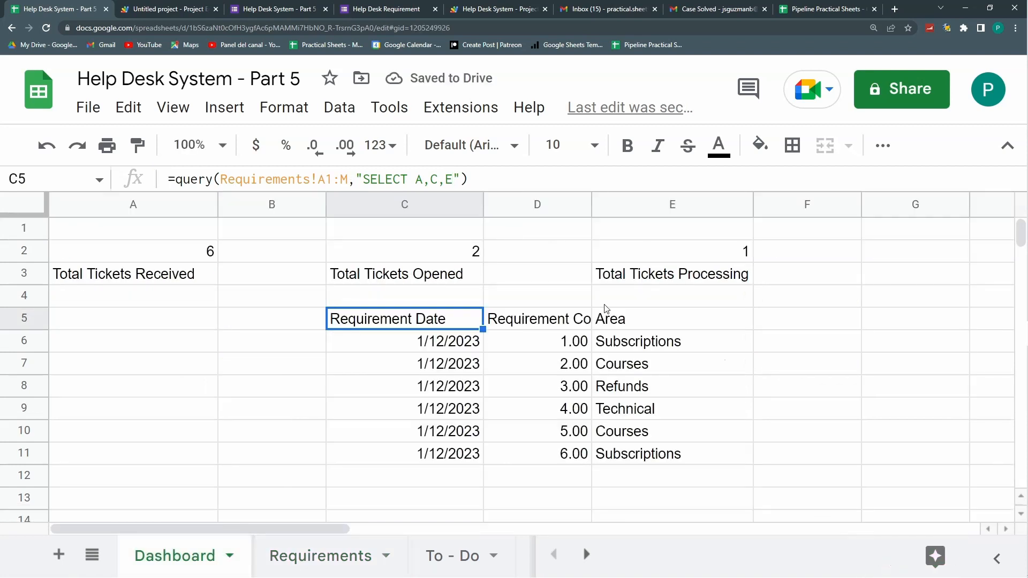
Step: Move the Processing KPI to column G, narrow column B and autofit column D
{"action": "left_click_drag", "start_coordinate": [693, 258], "coordinate": [695, 275]}
{"action": "left_click_drag", "start_coordinate": [862, 246], "coordinate": [886, 238]}
{"action": "left_click_drag", "start_coordinate": [324, 207], "coordinate": [260, 208]}
{"action": "double_click", "coordinate": [527, 205]}
Step: Append WHERE I='Open' to the C5 query so only open tickets are listed
{"action": "left_click_drag", "start_coordinate": [390, 323], "coordinate": [579, 450]}
{"action": "left_click", "coordinate": [377, 324]}
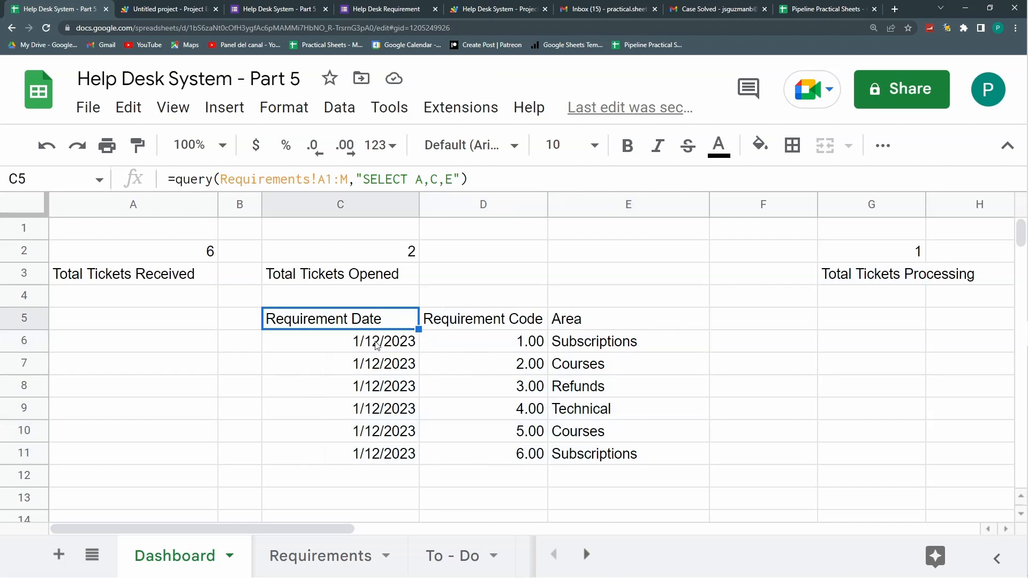
{"action": "left_click", "coordinate": [320, 557]}
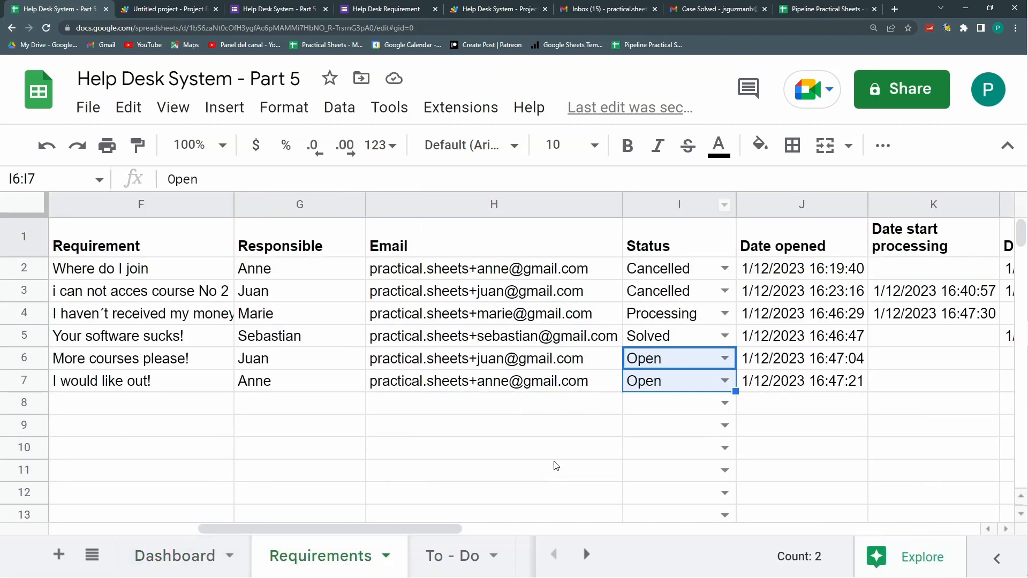
{"action": "left_click", "coordinate": [203, 562]}
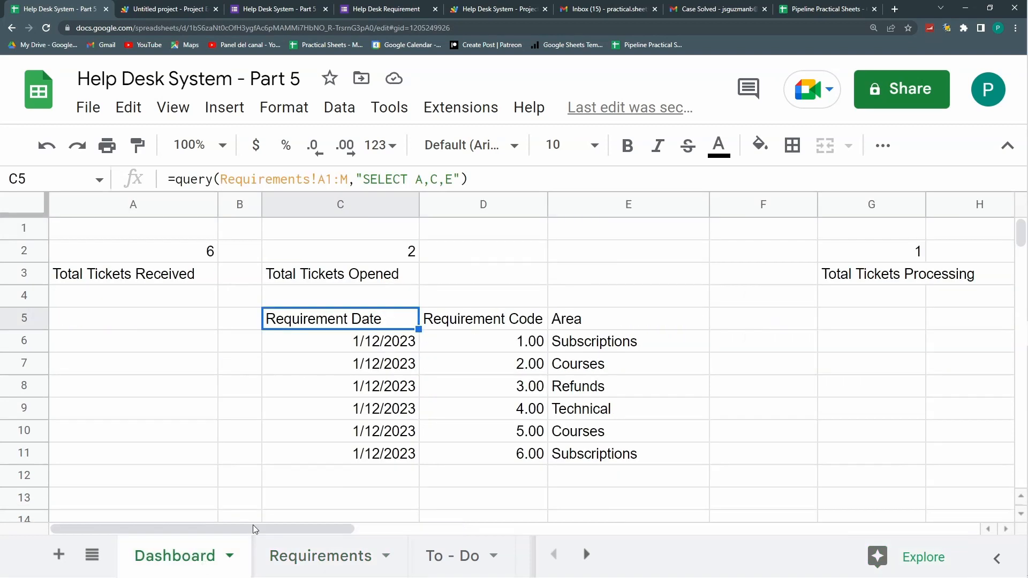
{"action": "left_click", "coordinate": [453, 178]}
{"action": "type", "text": "W"}
{"action": "type", "text": "HERE I"}
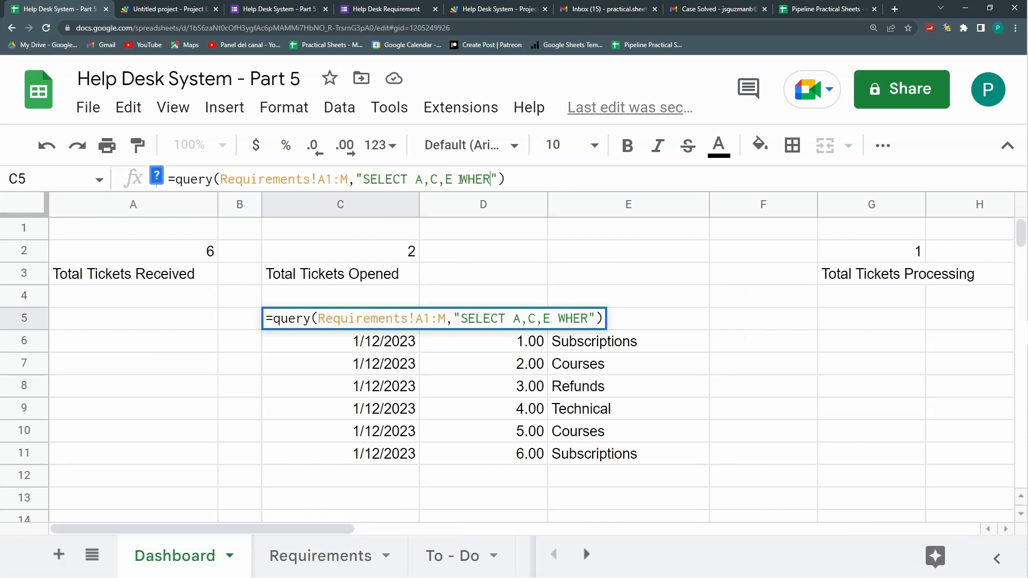
{"action": "type", "text": "='"}
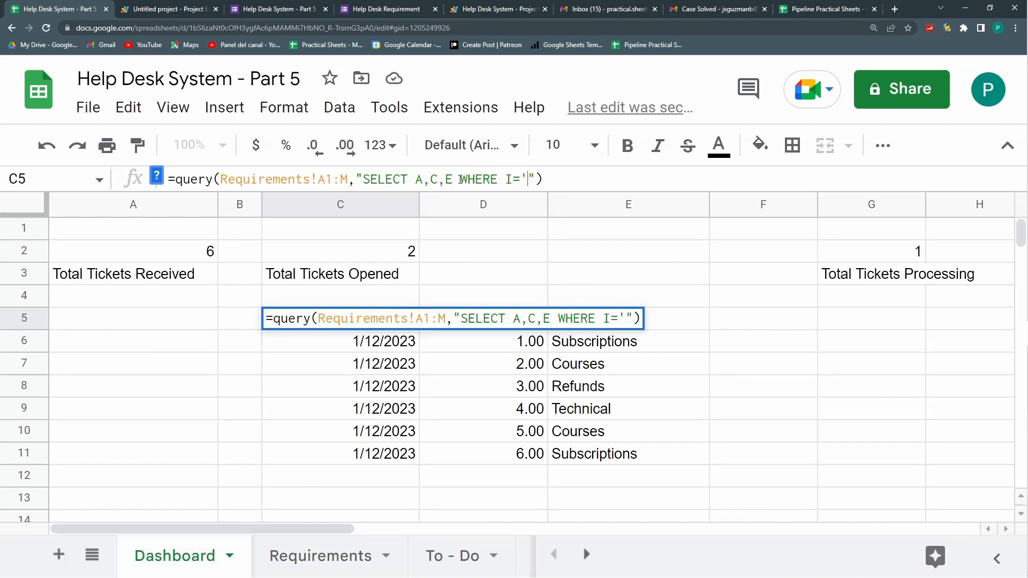
{"action": "type", "text": "o"}
{"action": "key", "text": "BackSpace"}
{"action": "type", "text": "Open"}
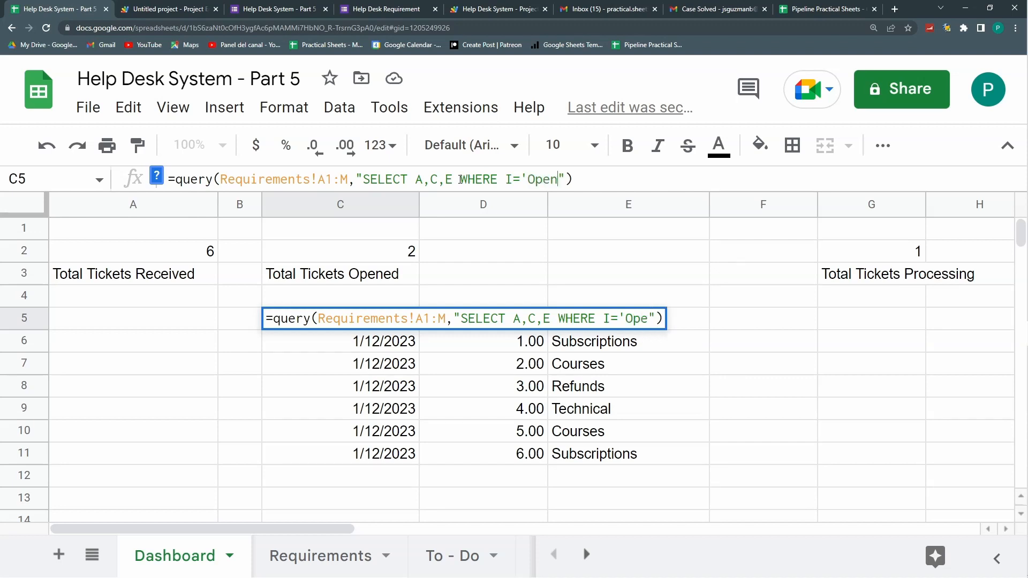
{"action": "type", "text": "'"}
{"action": "key", "text": "Return"}
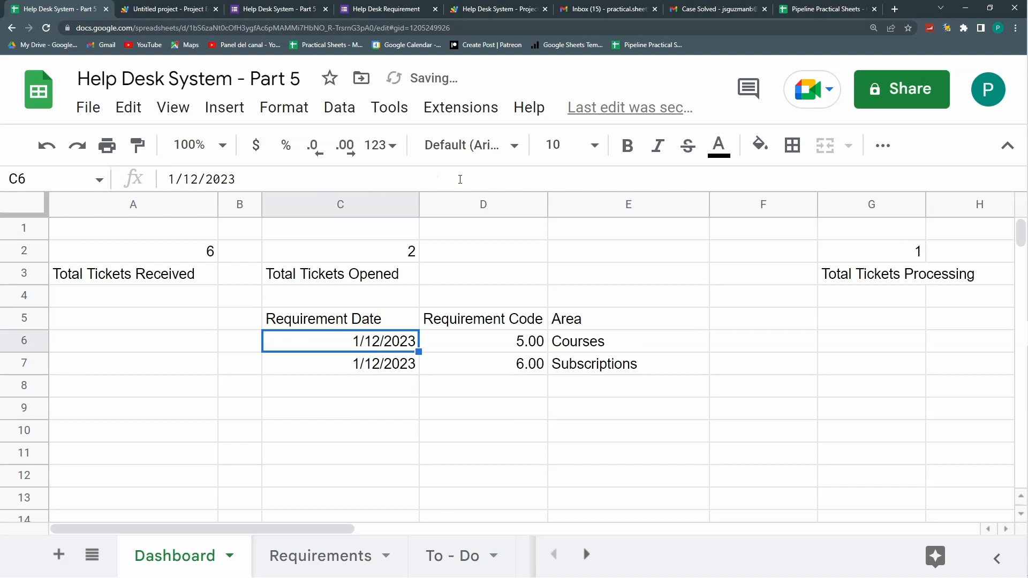
{"action": "key", "text": "Up"}
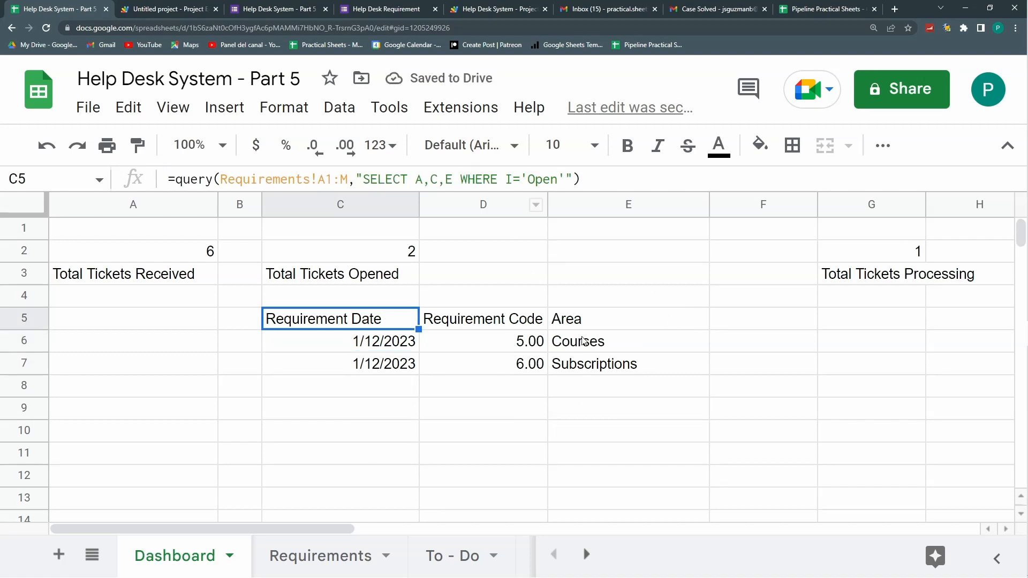
Step: Narrow column F and select the whole open-tickets formula in C5
{"action": "left_click", "coordinate": [841, 317]}
{"action": "left_click_drag", "start_coordinate": [817, 206], "coordinate": [738, 205]}
{"action": "left_click", "coordinate": [380, 321]}
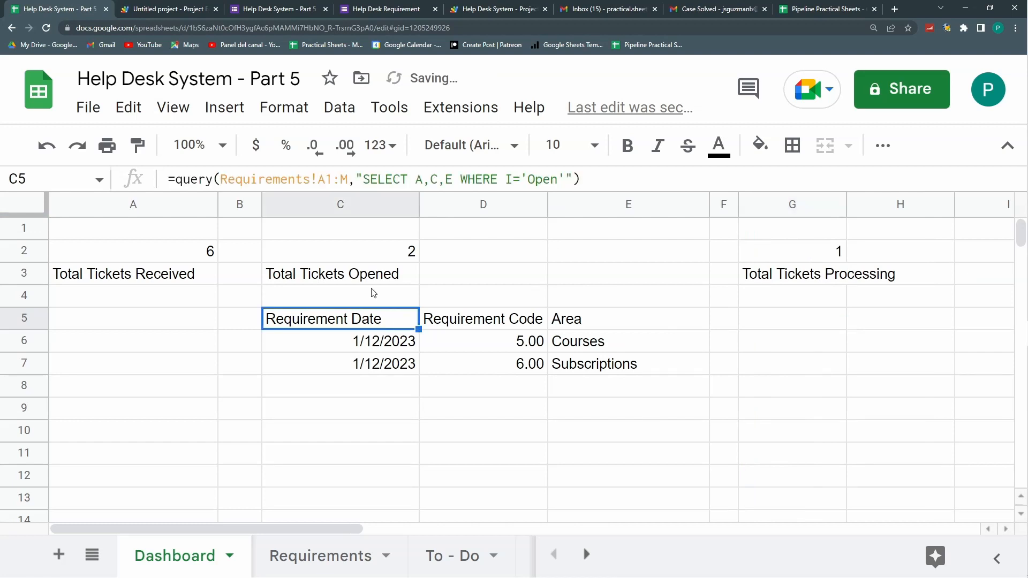
{"action": "left_click_drag", "start_coordinate": [579, 179], "coordinate": [65, 173]}
Step: Copy the open-tickets query into G5 with 'Processing' replacing 'Open', then narrow columns B and F
{"action": "key", "text": "ctrl+c"}
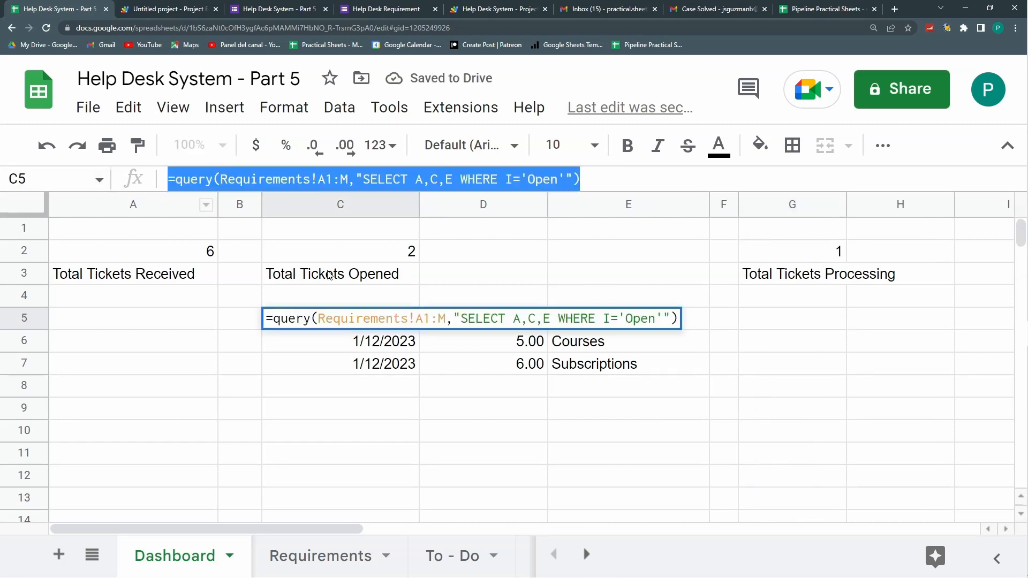
{"action": "key", "text": "Escape"}
{"action": "double_click", "coordinate": [792, 318]}
{"action": "key", "text": "ctrl+v"}
{"action": "left_click_drag", "start_coordinate": [887, 337], "coordinate": [855, 336]}
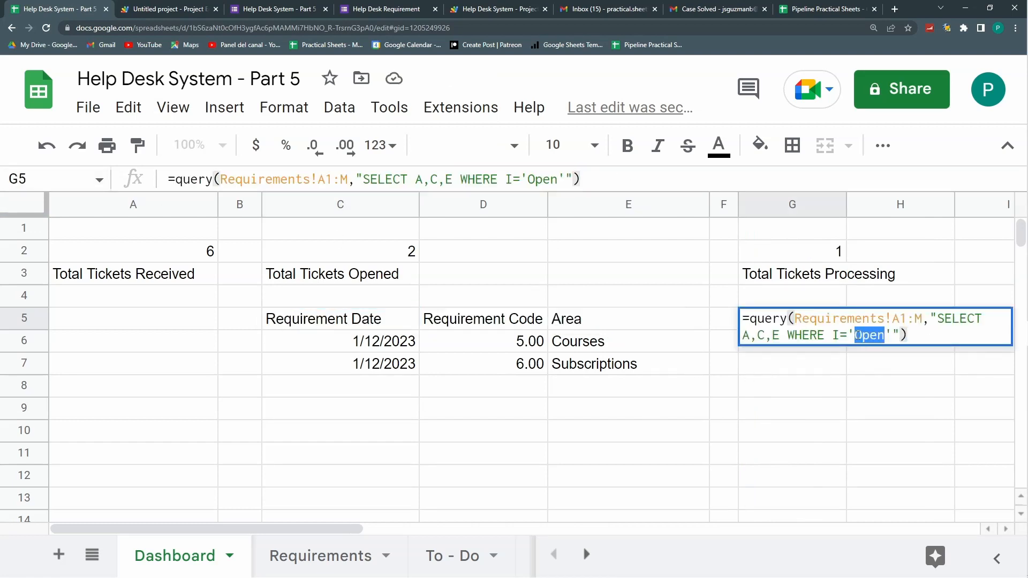
{"action": "type", "text": "Processi"}
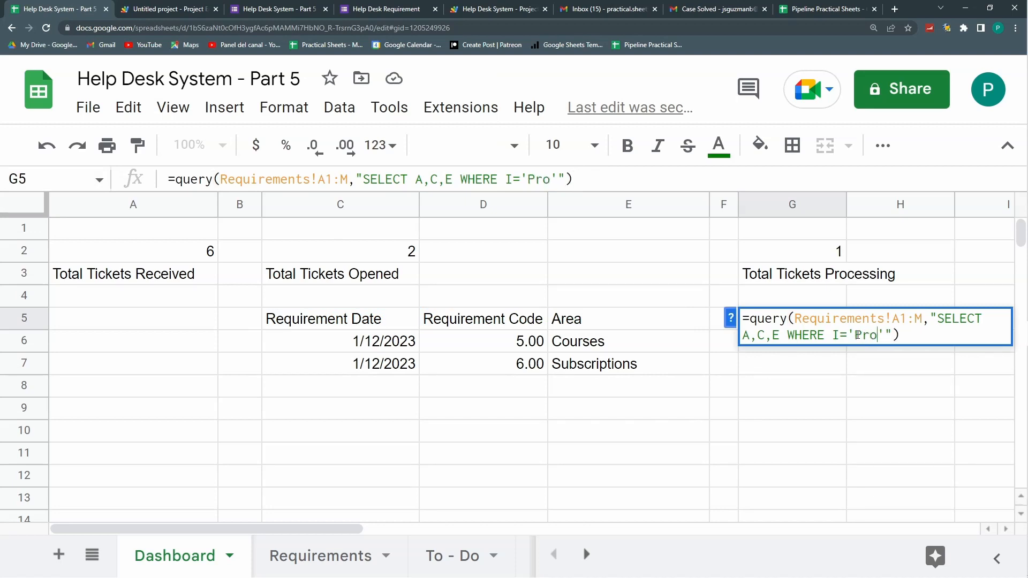
{"action": "type", "text": "ng"}
{"action": "key", "text": "Return"}
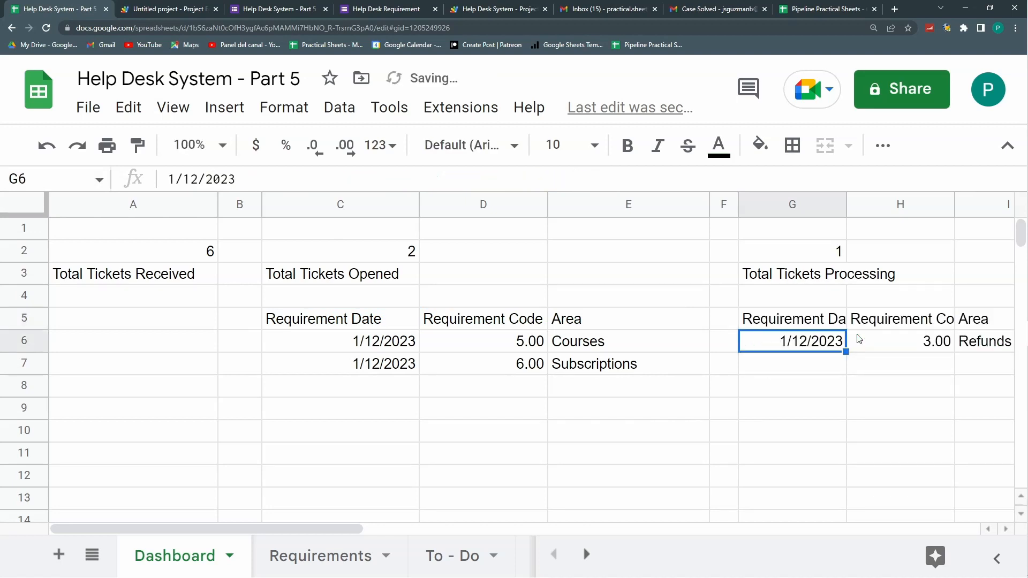
{"action": "left_click_drag", "start_coordinate": [262, 205], "coordinate": [235, 205]}
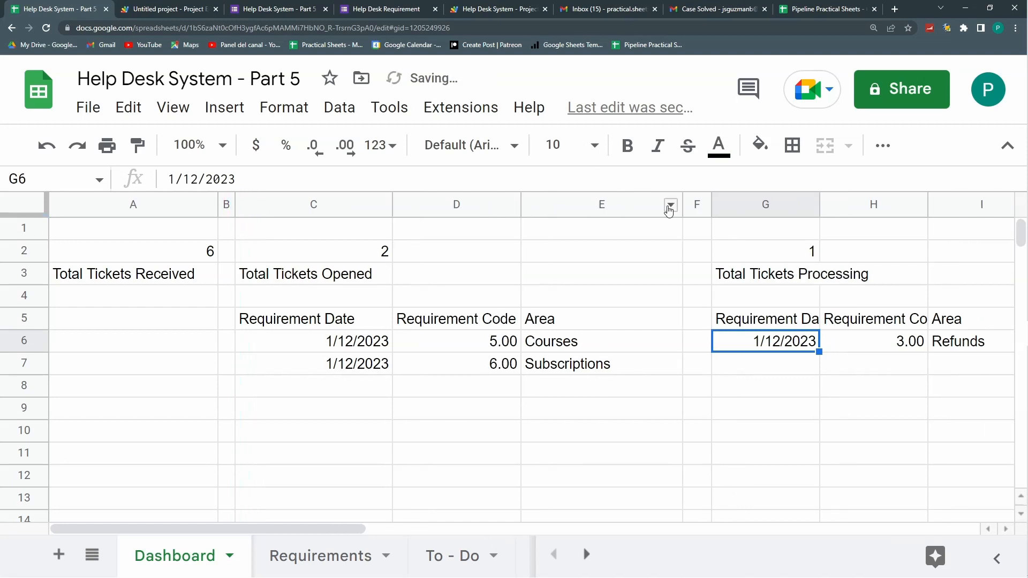
{"action": "left_click_drag", "start_coordinate": [711, 204], "coordinate": [626, 206]}
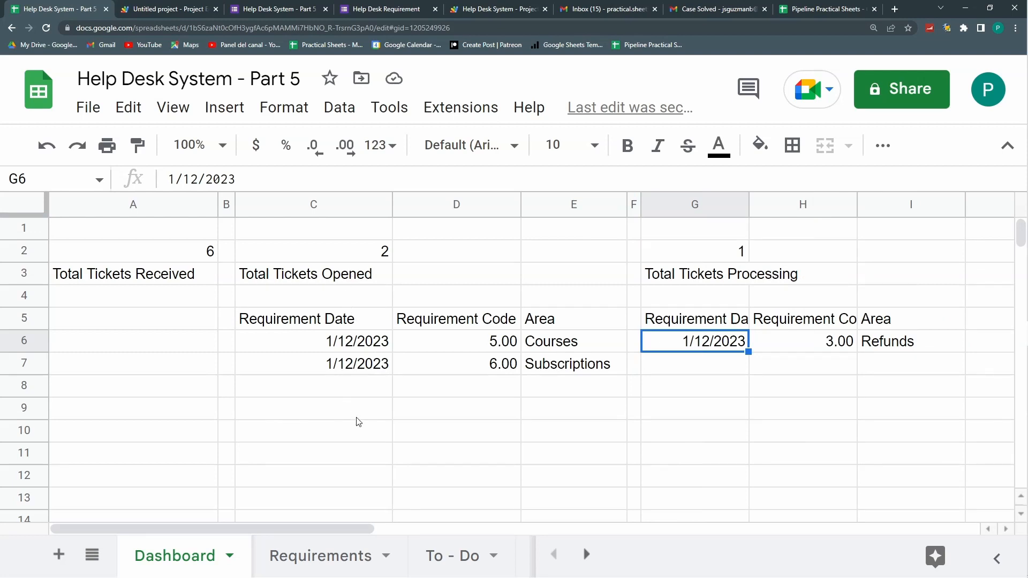
Step: Copy the open-tickets query and move the table down to C10:E12
{"action": "left_click_drag", "start_coordinate": [329, 281], "coordinate": [388, 252]}
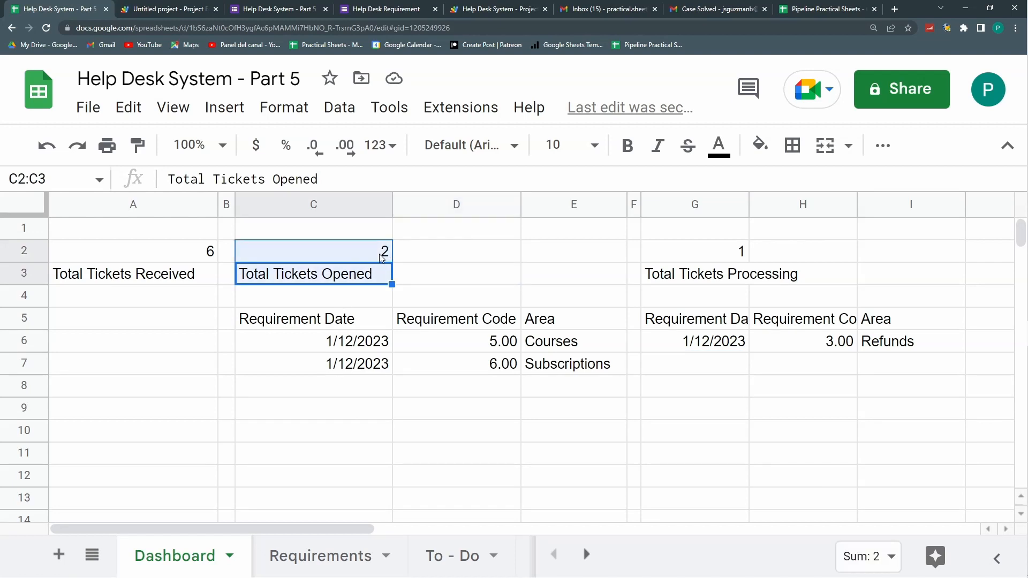
{"action": "left_click_drag", "start_coordinate": [361, 433], "coordinate": [482, 448]}
{"action": "left_click_drag", "start_coordinate": [358, 324], "coordinate": [545, 372]}
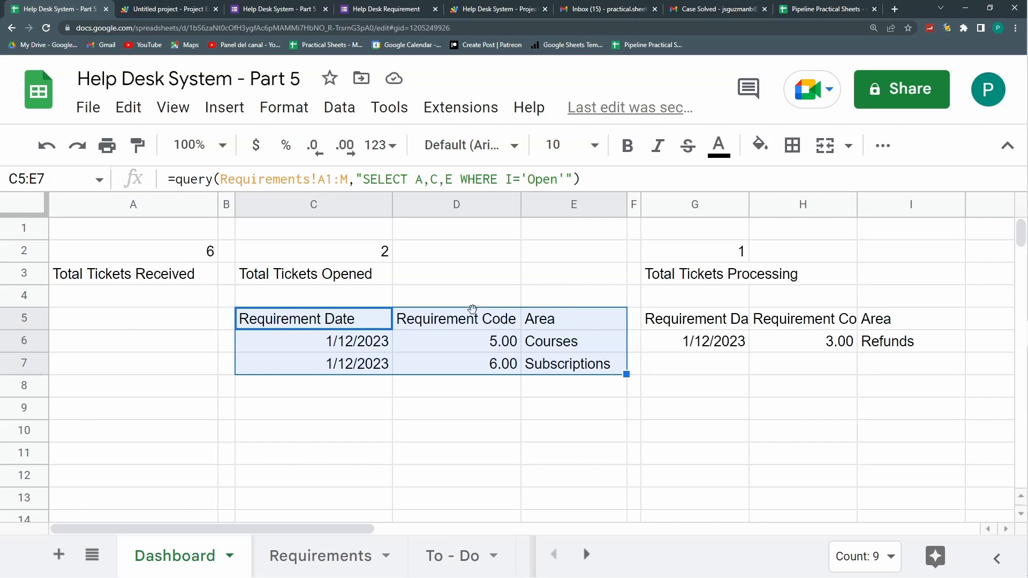
{"action": "left_click", "coordinate": [325, 319]}
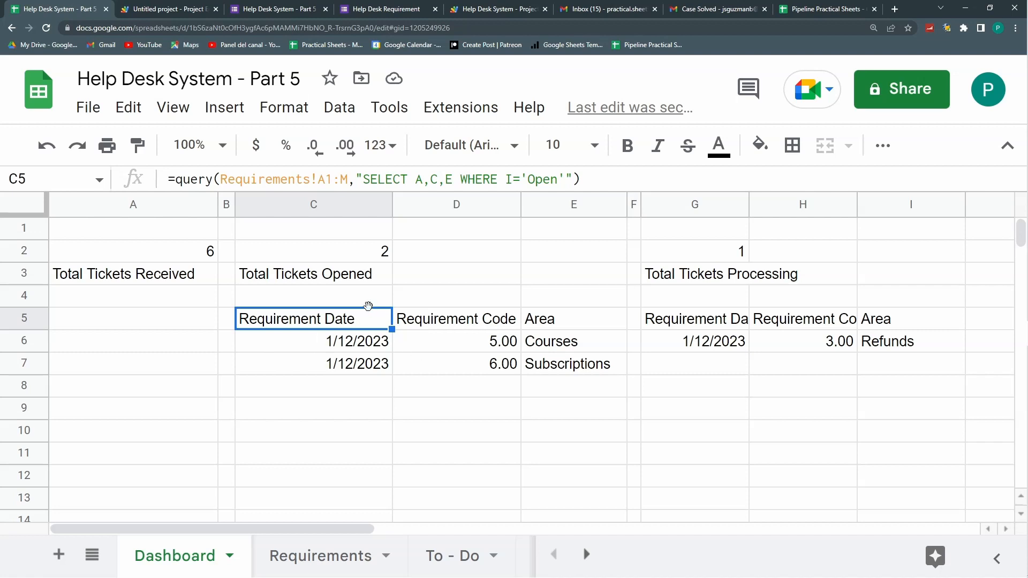
{"action": "left_click_drag", "start_coordinate": [367, 307], "coordinate": [371, 376]}
{"action": "key", "text": "ctrl+c"}
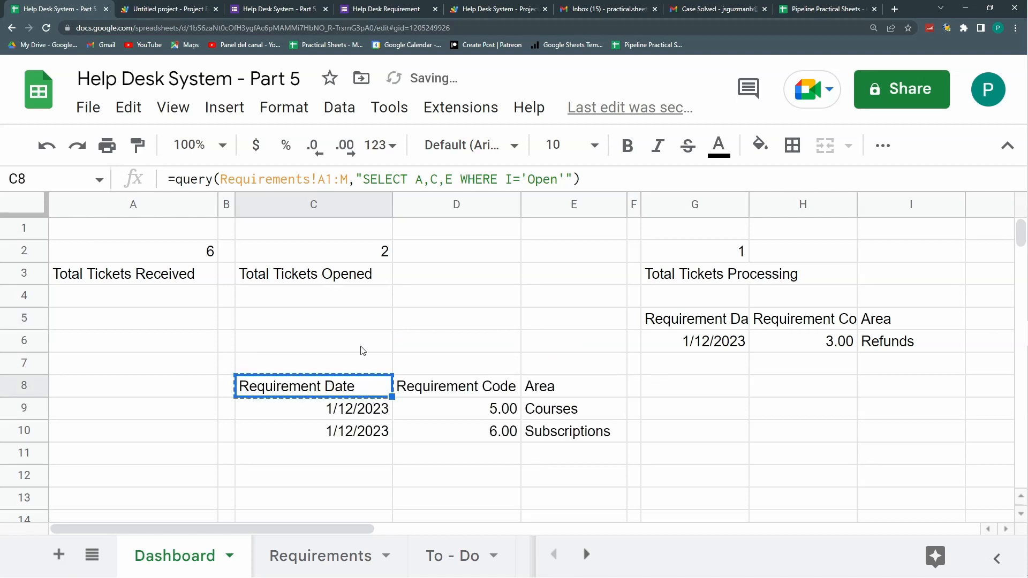
{"action": "left_click", "coordinate": [356, 324]}
{"action": "key", "text": "ctrl+v"}
{"action": "left_click_drag", "start_coordinate": [321, 385], "coordinate": [537, 437]}
{"action": "left_click_drag", "start_coordinate": [537, 376], "coordinate": [532, 428]}
Step: Replace the #REF! error in C5 by pasting the original open-tickets QUERY back
{"action": "left_click", "coordinate": [373, 429]}
{"action": "left_click_drag", "start_coordinate": [593, 185], "coordinate": [108, 185]}
{"action": "key", "text": "Escape"}
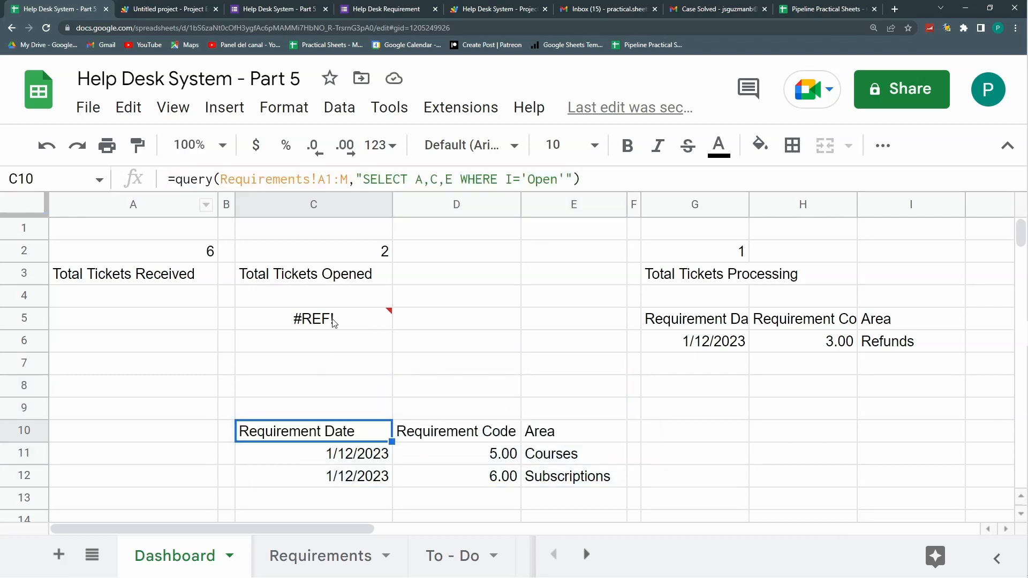
{"action": "left_click", "coordinate": [333, 320]}
{"action": "key", "text": "Delete"}
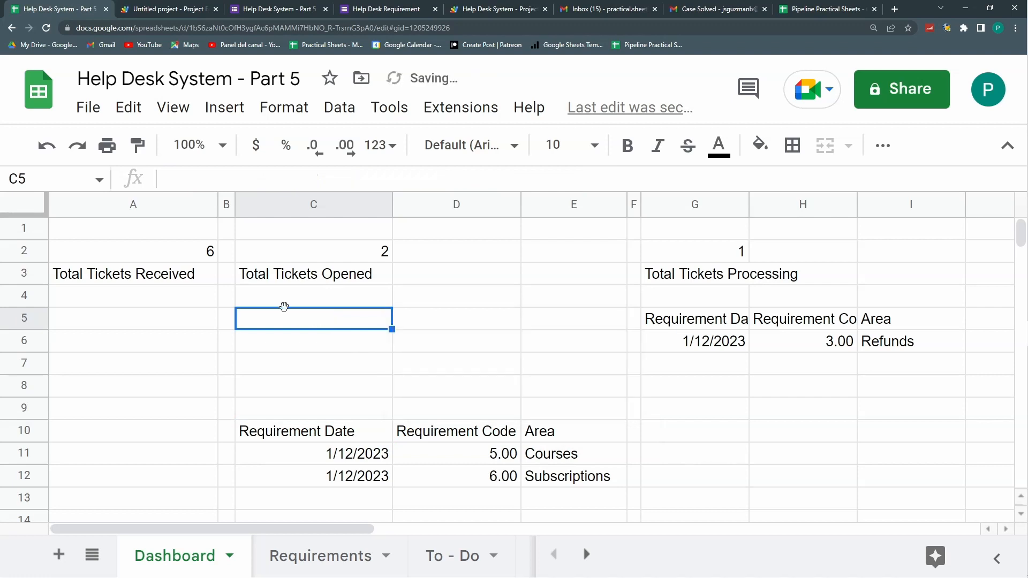
{"action": "double_click", "coordinate": [291, 322]}
{"action": "key", "text": "ctrl+v"}
{"action": "key", "text": "Return"}
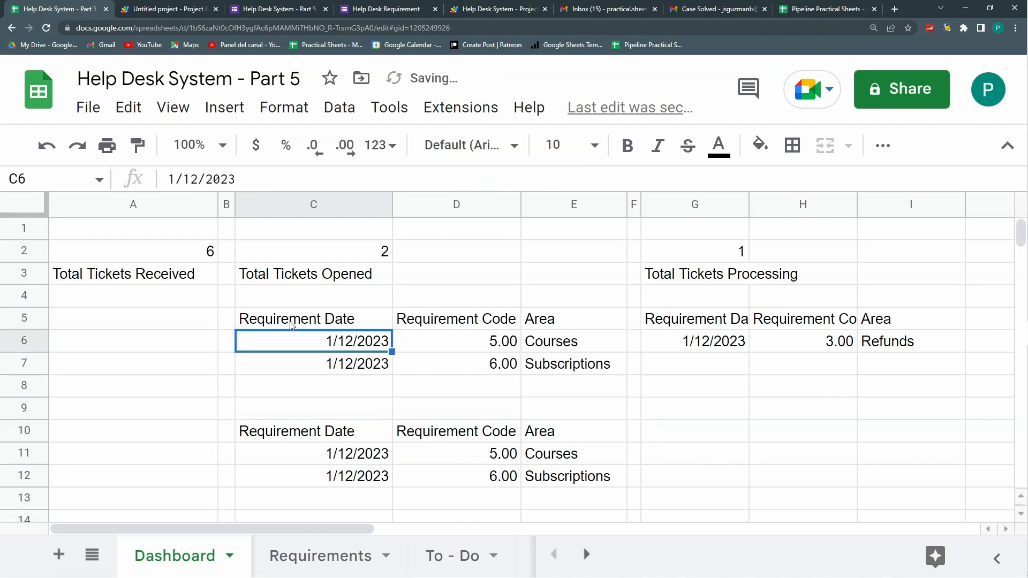
{"action": "left_click", "coordinate": [364, 319]}
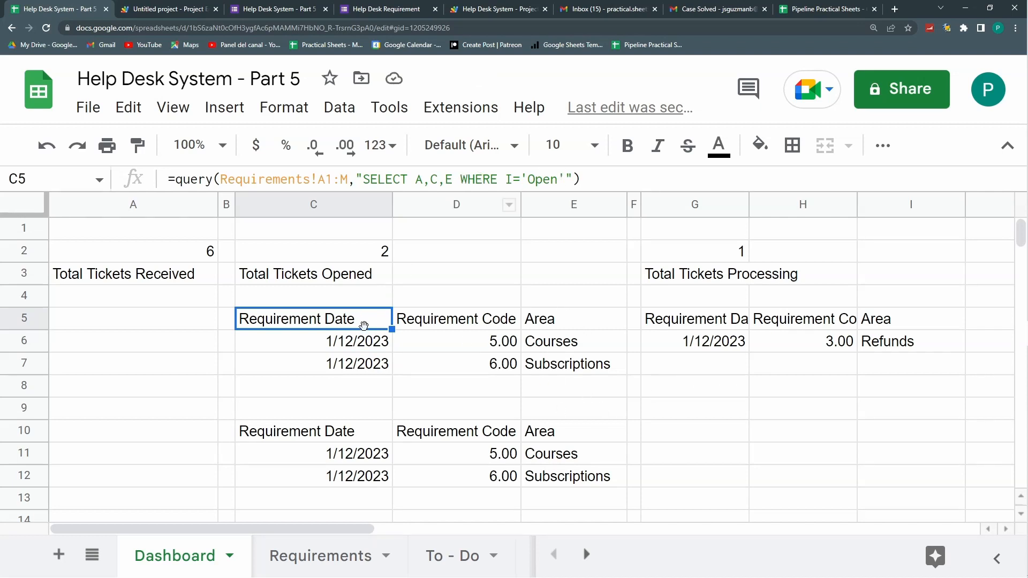
Step: Change the C5 query to SELECT E, Count(A) GROUP BY E, counting open cases per Area
{"action": "left_click", "coordinate": [445, 180]}
{"action": "key", "text": "BackSpace"}
{"action": "key", "text": "BackSpace"}
{"action": "key", "text": "BackSpace"}
{"action": "key", "text": "BackSpace"}
{"action": "key", "text": "Right"}
{"action": "type", "text": ",Count()"}
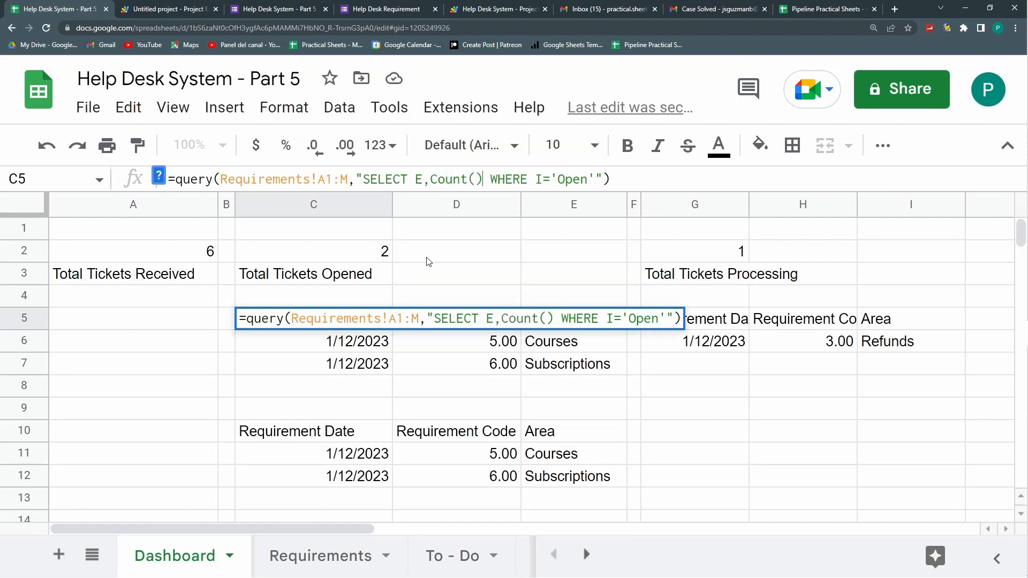
{"action": "type", "text": "A"}
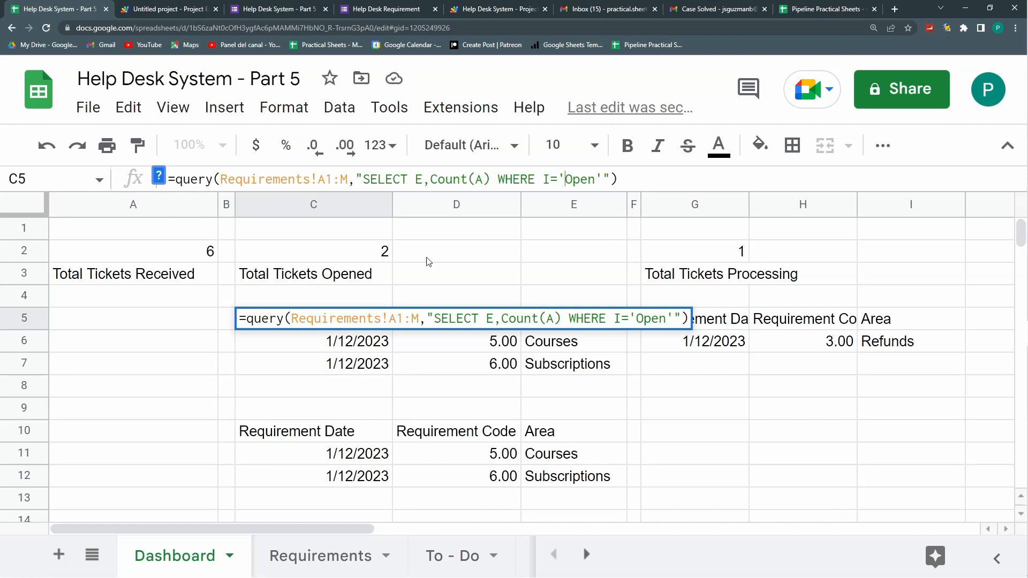
{"action": "type", "text": " GROUP "}
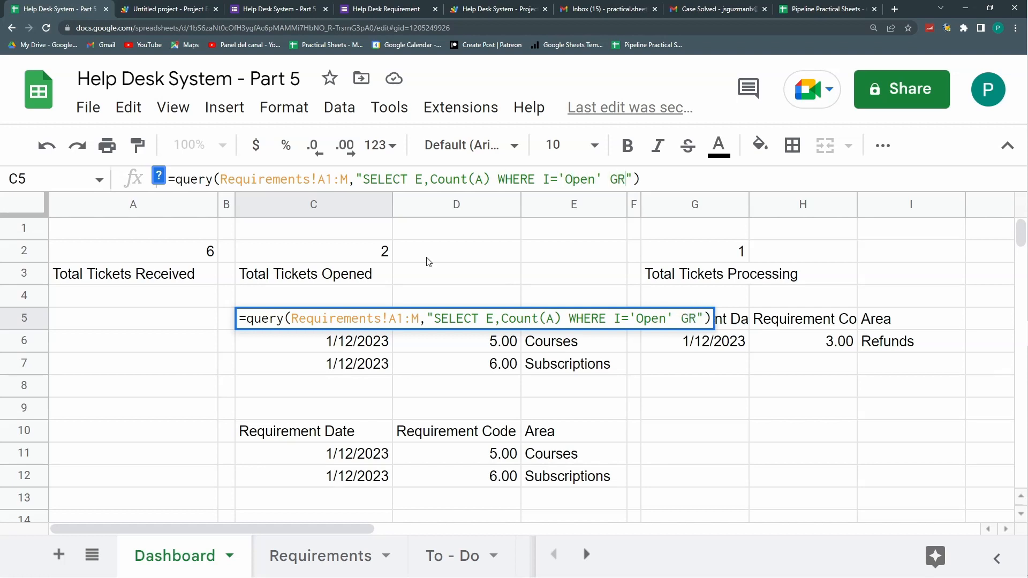
{"action": "type", "text": "BY E"}
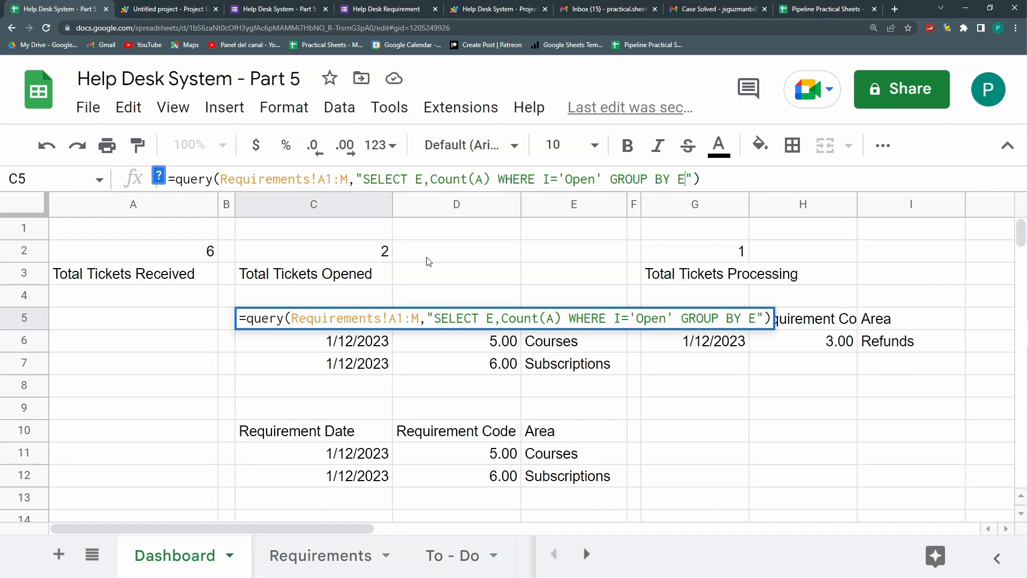
{"action": "key", "text": "Return"}
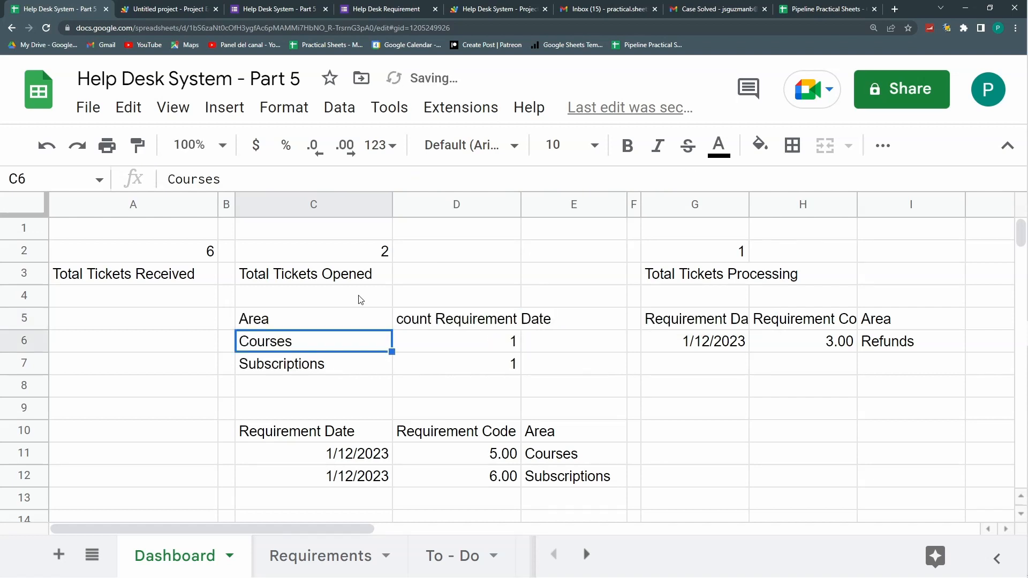
{"action": "left_click", "coordinate": [312, 369]}
{"action": "left_click", "coordinate": [473, 314]}
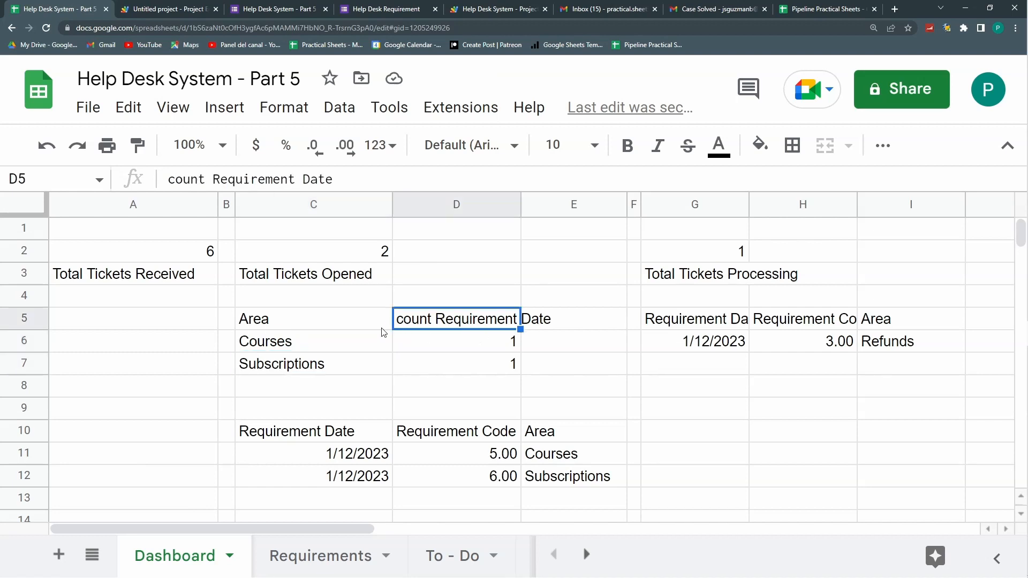
{"action": "left_click", "coordinate": [349, 319]}
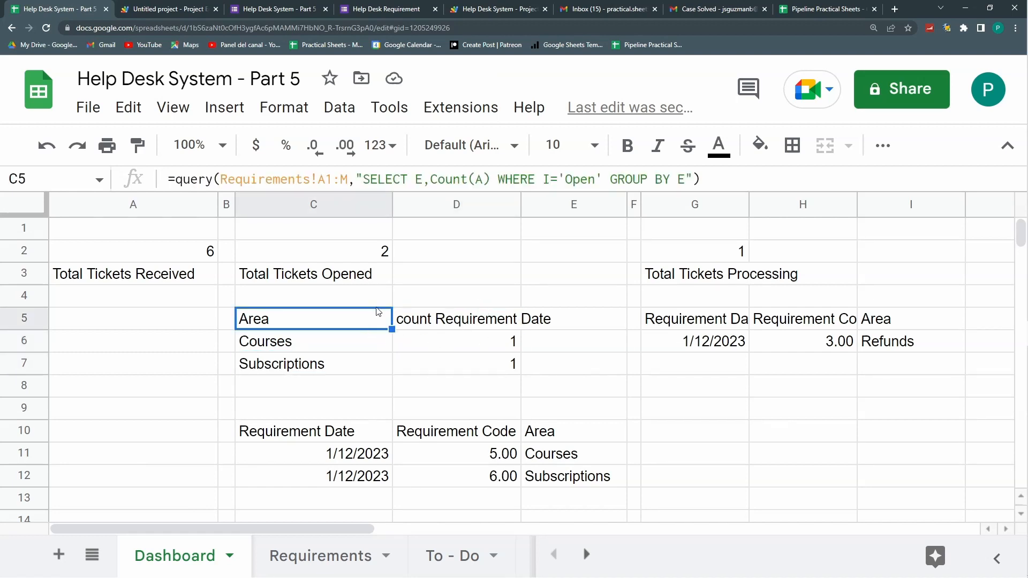
Step: Label the count column 'Cases' using LABEL Count(A) 'Cases'
{"action": "left_click", "coordinate": [685, 178]}
{"action": "type", "text": "LABEL "}
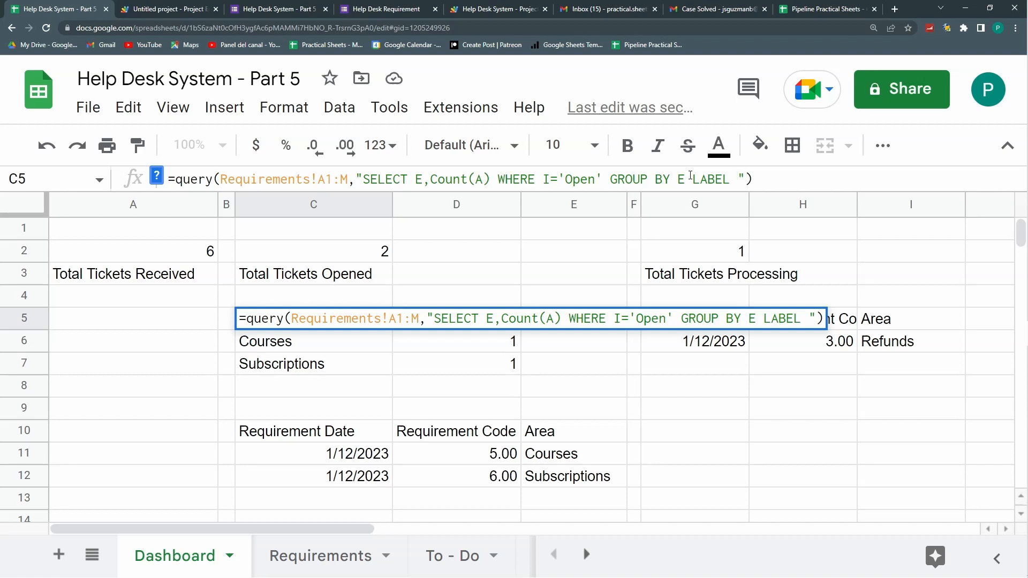
{"action": "type", "text": "''"}
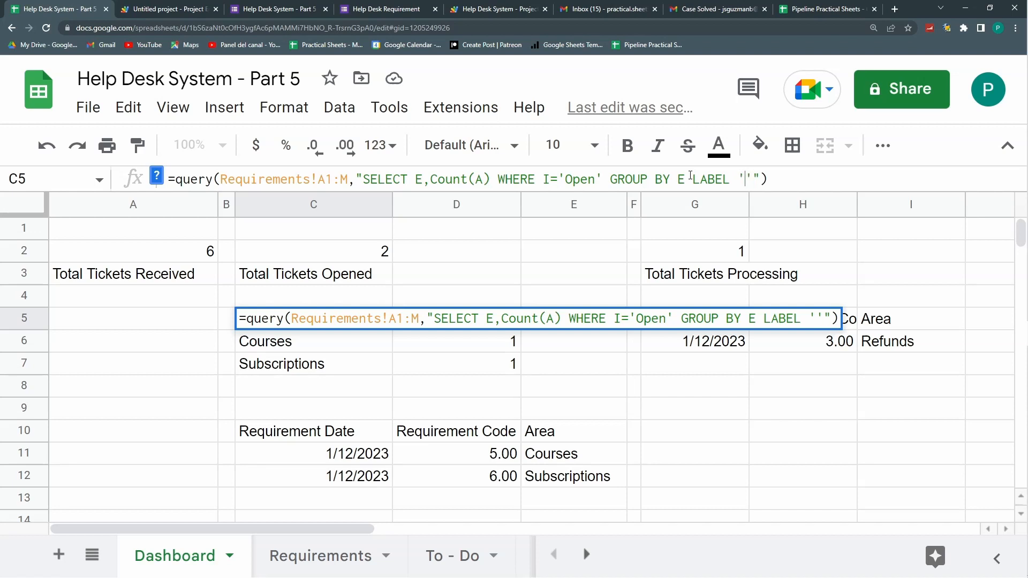
{"action": "type", "text": "nO"}
{"action": "key", "text": "BackSpace"}
{"action": "key", "text": "BackSpace"}
{"action": "type", "text": "Cases"}
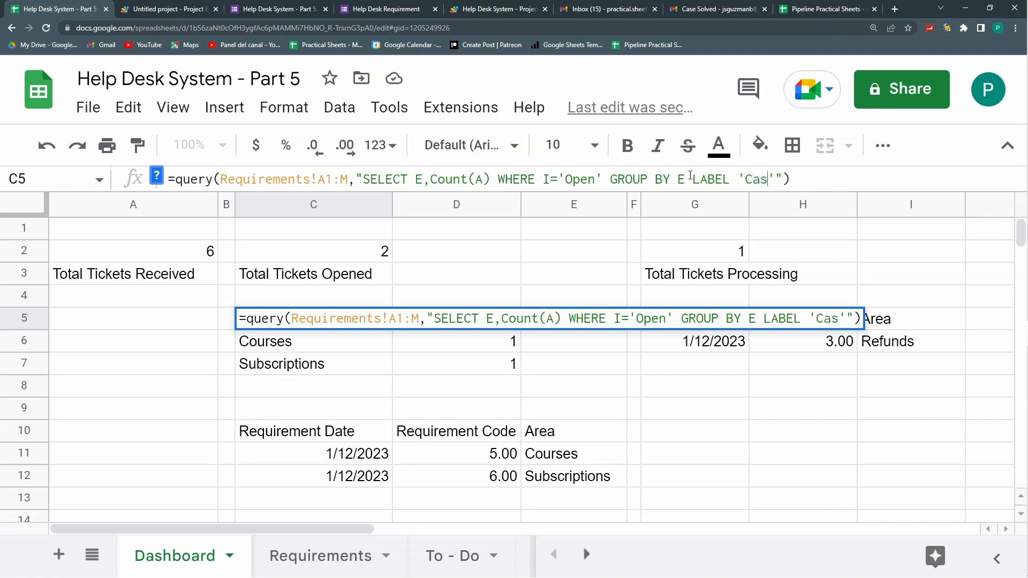
{"action": "key", "text": "Return"}
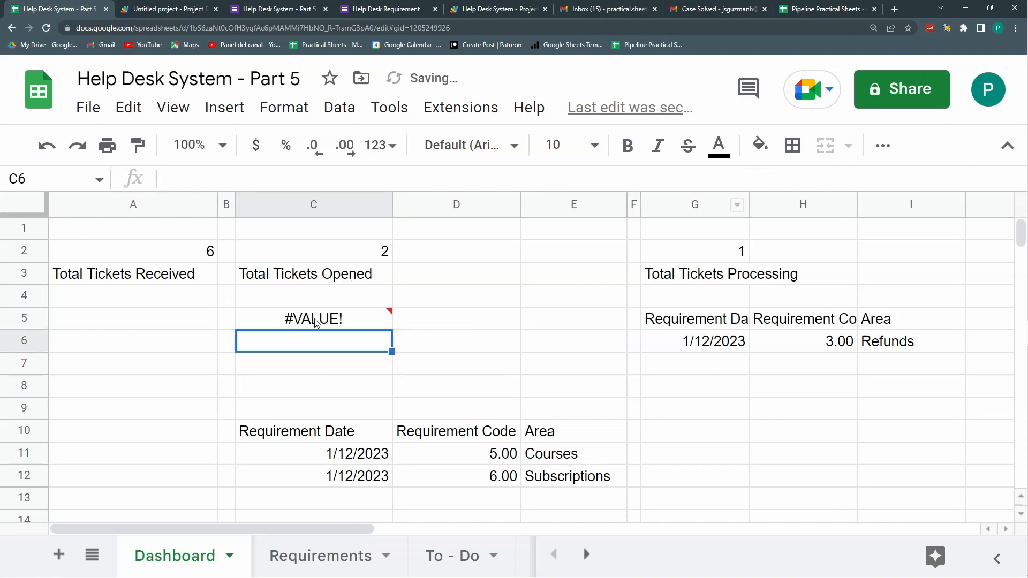
{"action": "key", "text": "Up"}
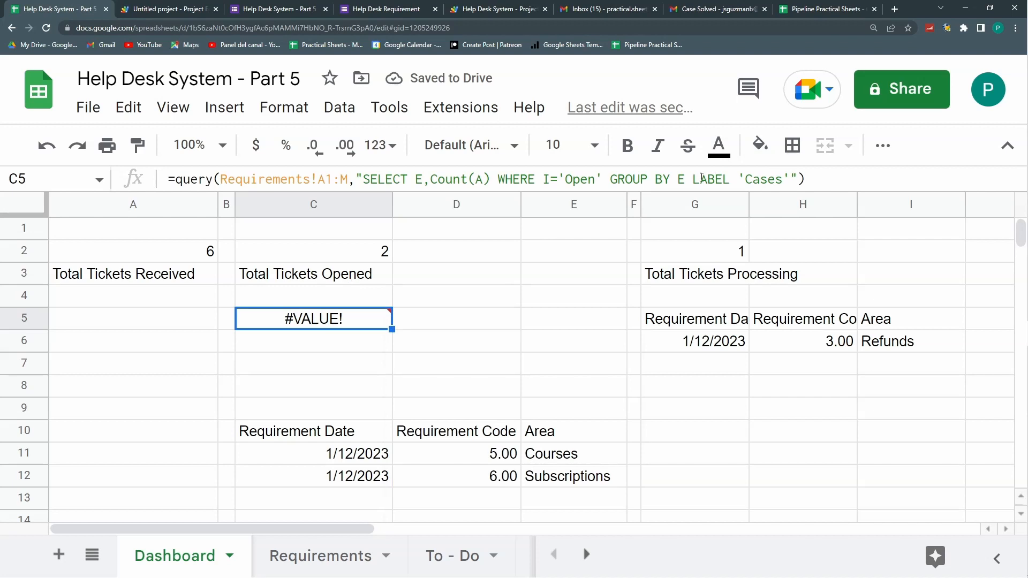
{"action": "left_click", "coordinate": [741, 180]}
{"action": "type", "text": "Count(A)"}
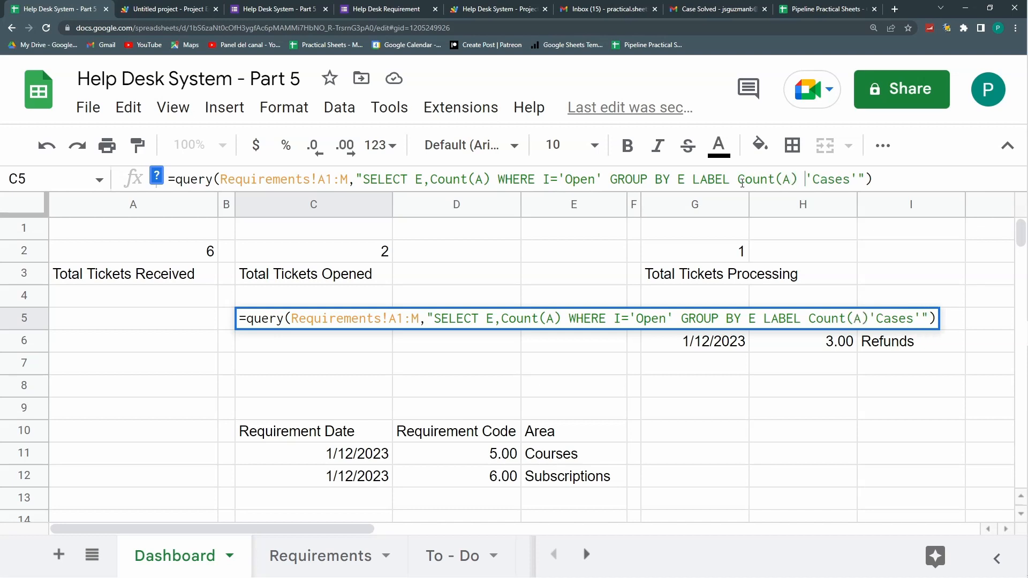
{"action": "key", "text": "Return"}
Step: Shift the summary table down one row and title C5 SUMMARY BY AREA
{"action": "left_click_drag", "start_coordinate": [321, 319], "coordinate": [477, 367]}
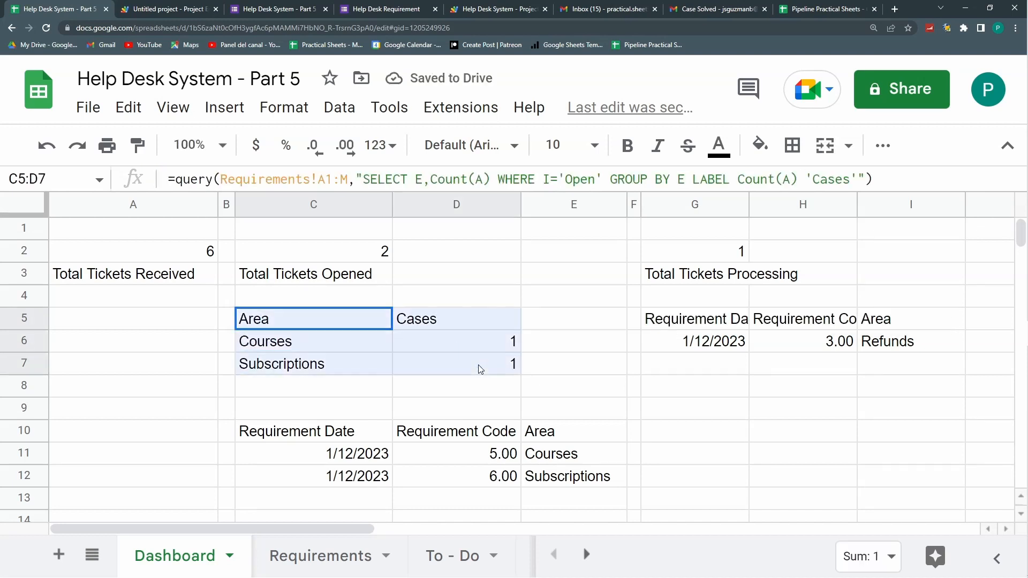
{"action": "key", "text": "ctrl+x"}
{"action": "left_click", "coordinate": [358, 334]}
{"action": "key", "text": "ctrl+v"}
{"action": "left_click", "coordinate": [356, 317]}
{"action": "type", "text": "SUMMARY BY AREA"}
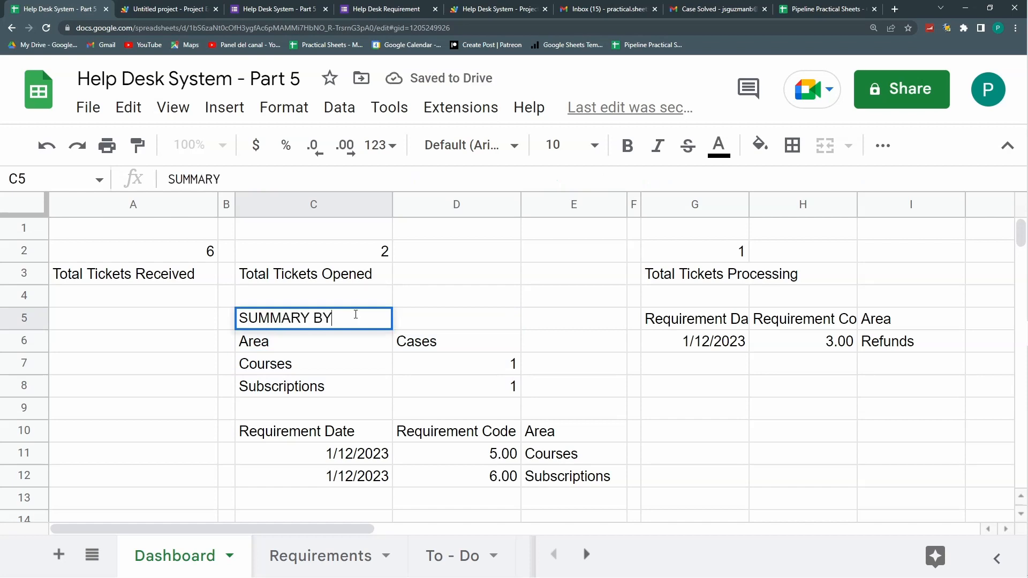
{"action": "key", "text": "Return"}
Step: Move the lower detail table down one row, leaving C10 free for a heading
{"action": "scroll", "coordinate": [356, 319], "scroll_direction": "down", "scroll_amount": 3}
{"action": "left_click_drag", "start_coordinate": [348, 319], "coordinate": [567, 364]}
{"action": "left_click", "coordinate": [534, 305]}
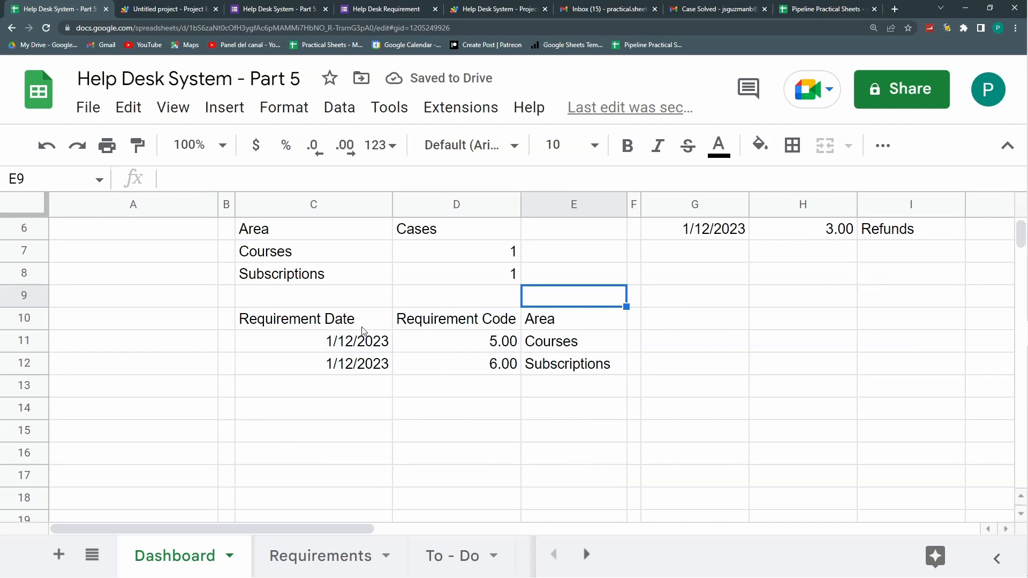
{"action": "left_click_drag", "start_coordinate": [359, 325], "coordinate": [556, 358]}
{"action": "left_click_drag", "start_coordinate": [539, 308], "coordinate": [543, 343]}
{"action": "left_click", "coordinate": [349, 317]}
Step: Add the DETAIL heading in C10 and set the row 2 ticket totals to font size 36
{"action": "type", "text": "DETAIL"}
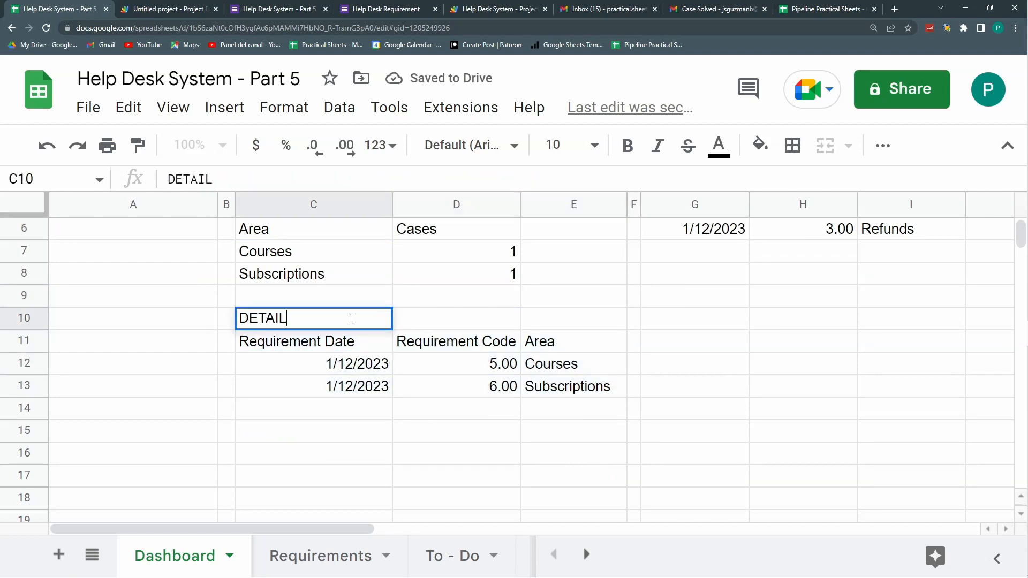
{"action": "key", "text": "Return"}
{"action": "scroll", "coordinate": [764, 328], "scroll_direction": "up", "scroll_amount": 2}
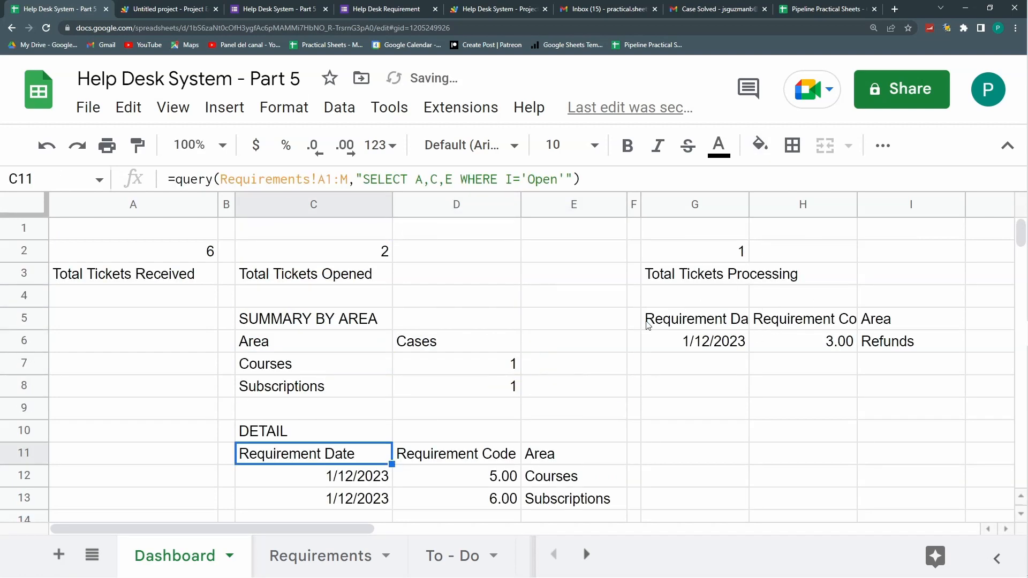
{"action": "left_click", "coordinate": [185, 255]}
{"action": "left_click_drag", "start_coordinate": [211, 253], "coordinate": [678, 247]}
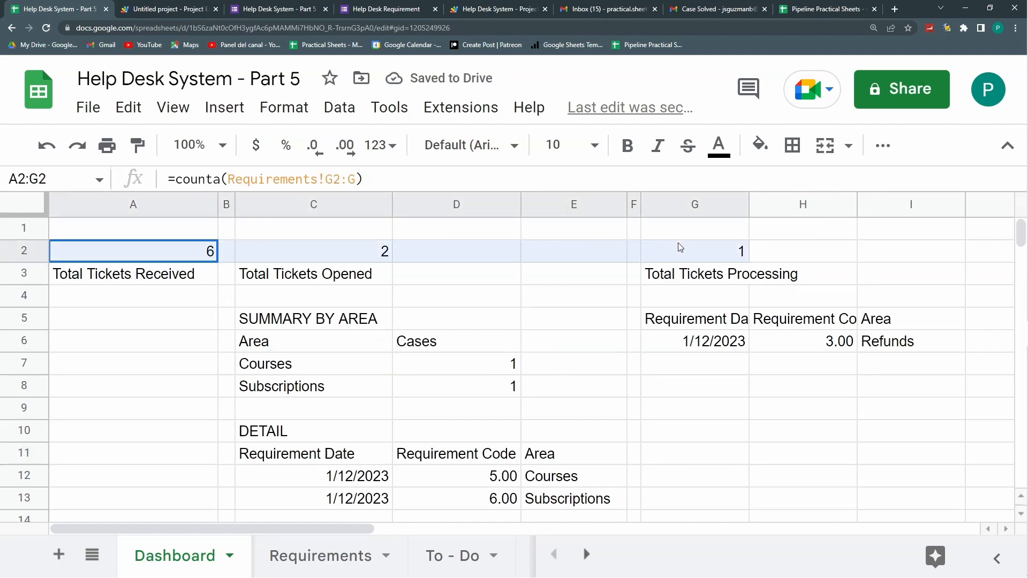
{"action": "left_click", "coordinate": [595, 153]}
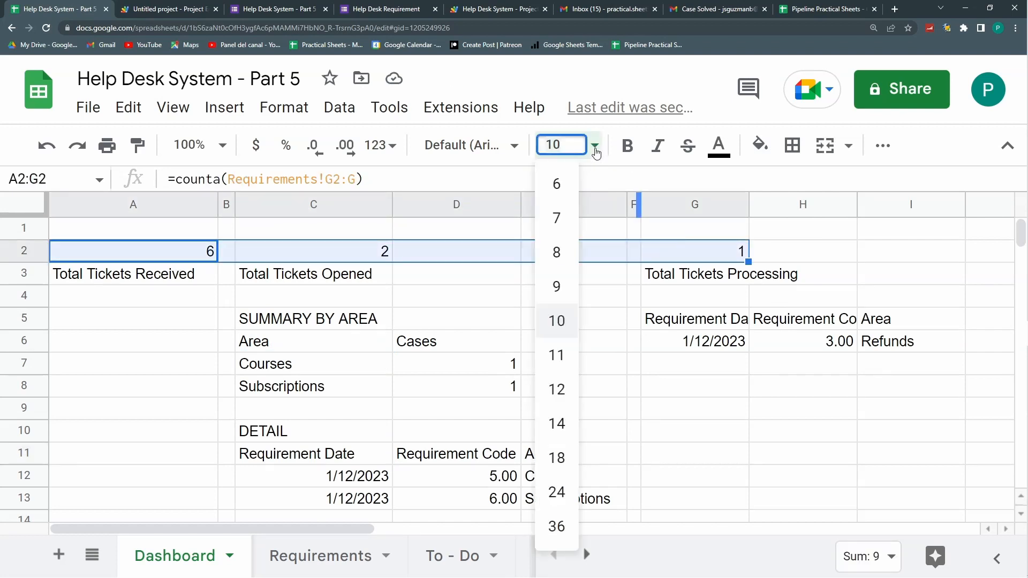
{"action": "left_click", "coordinate": [560, 525]}
{"action": "left_click", "coordinate": [471, 429]}
Step: Centre the row 2 totals and merge C2:E2 around the opened count
{"action": "left_click_drag", "start_coordinate": [193, 280], "coordinate": [739, 279]}
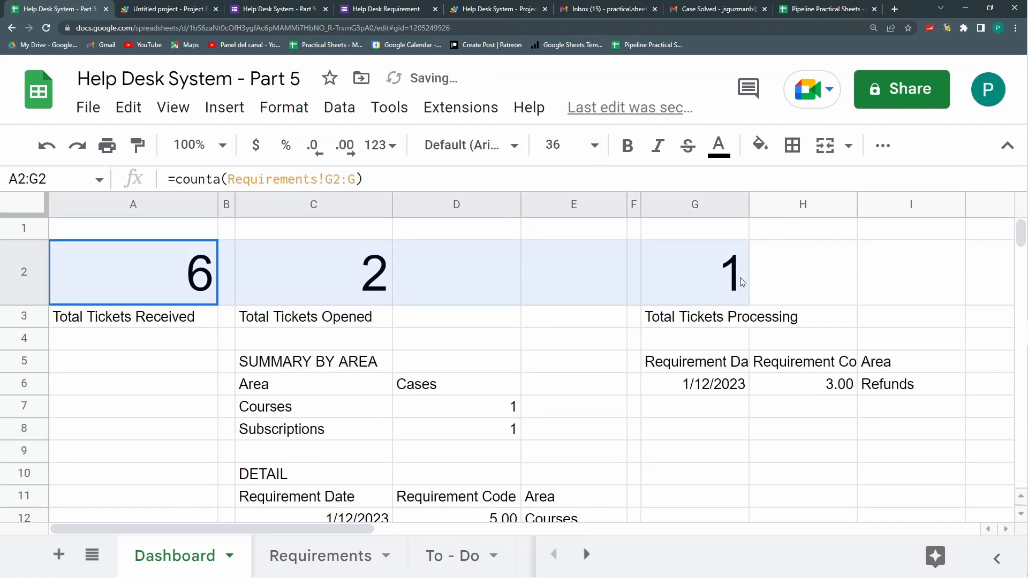
{"action": "left_click", "coordinate": [882, 145]}
{"action": "left_click", "coordinate": [561, 184]}
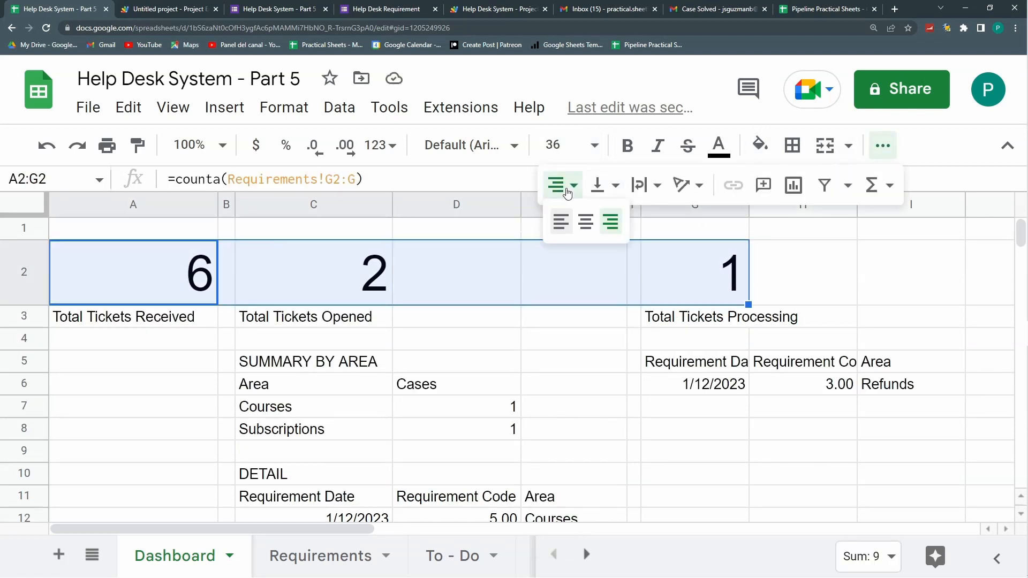
{"action": "left_click", "coordinate": [587, 223]}
{"action": "left_click", "coordinate": [268, 384]}
{"action": "left_click_drag", "start_coordinate": [313, 273], "coordinate": [556, 279]}
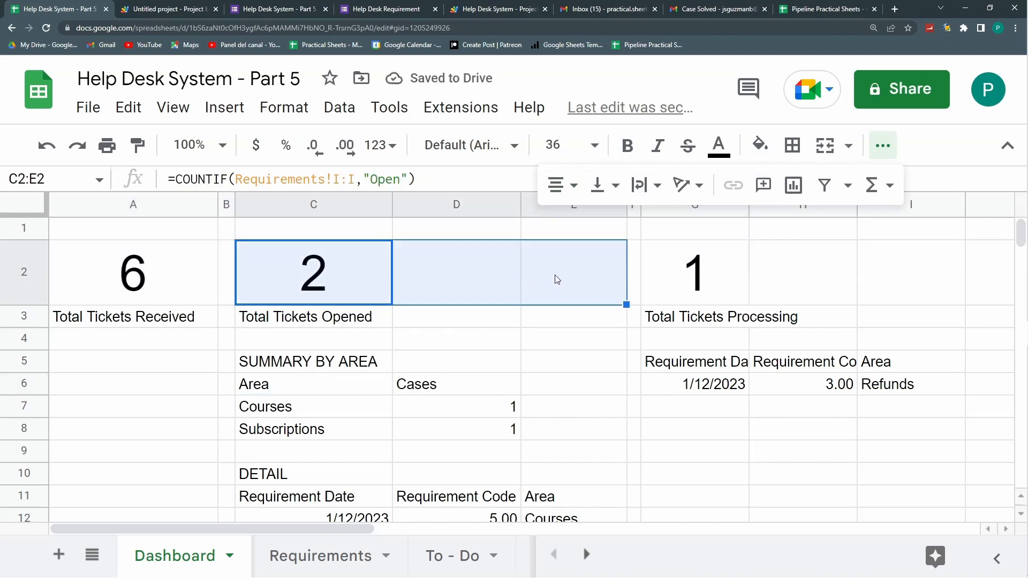
{"action": "left_click", "coordinate": [825, 145]}
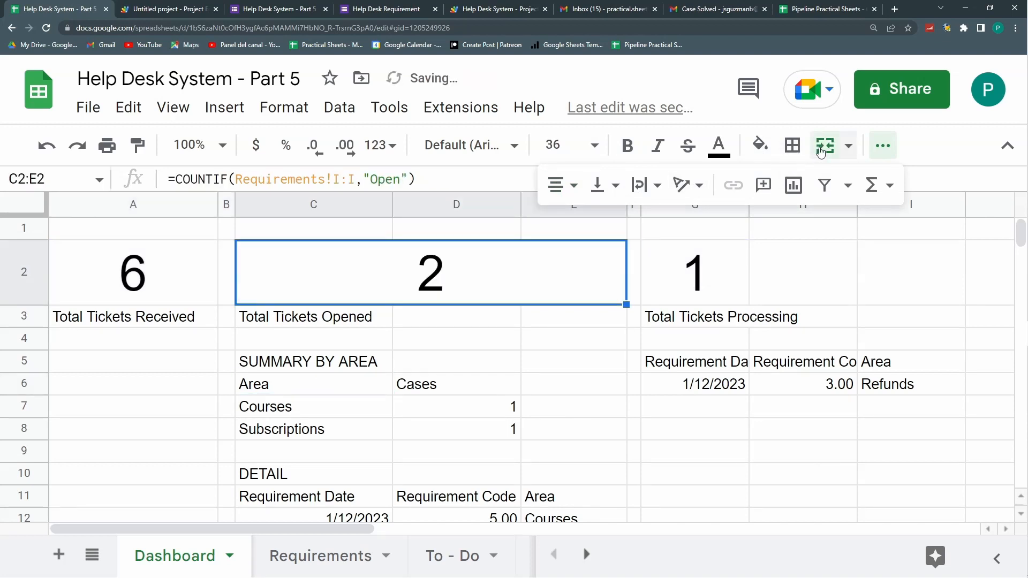
{"action": "left_click", "coordinate": [534, 334]}
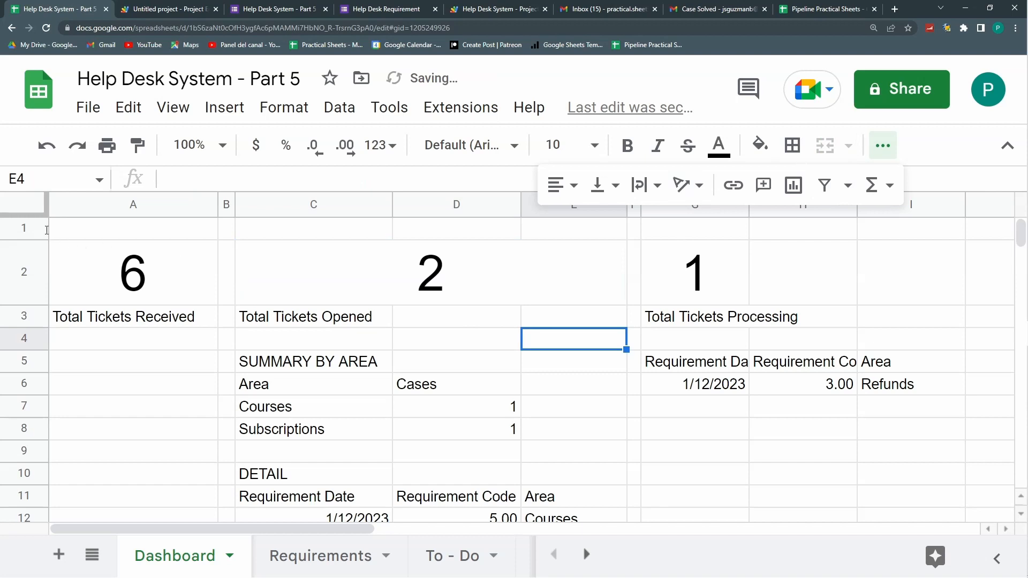
Step: Insert four rows above the dashboard and type HELP DESK SYSTEM STATS in A1
{"action": "left_click_drag", "start_coordinate": [38, 230], "coordinate": [39, 343]}
{"action": "right_click", "coordinate": [35, 342]}
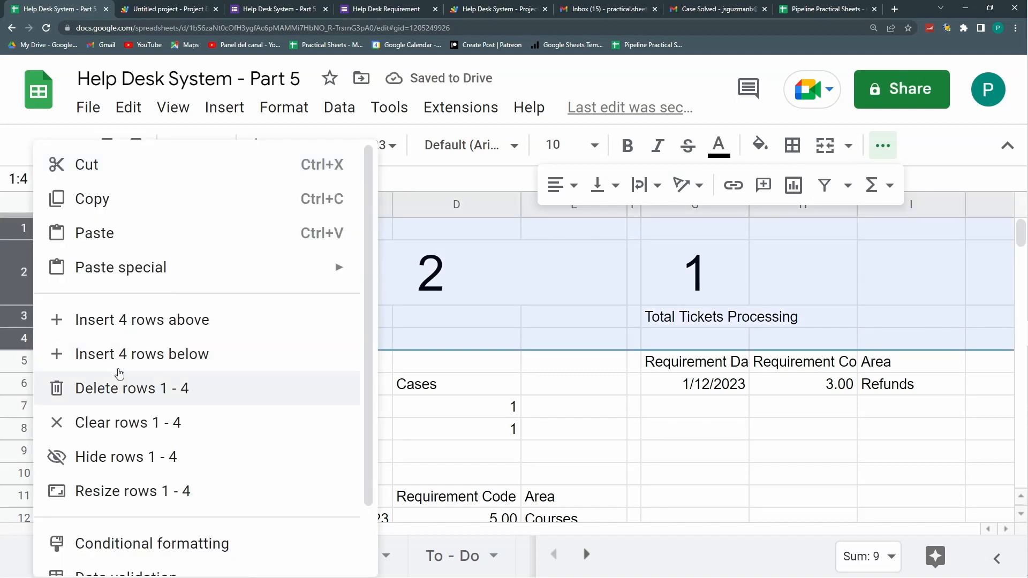
{"action": "left_click", "coordinate": [100, 319]}
{"action": "left_click", "coordinate": [109, 231]}
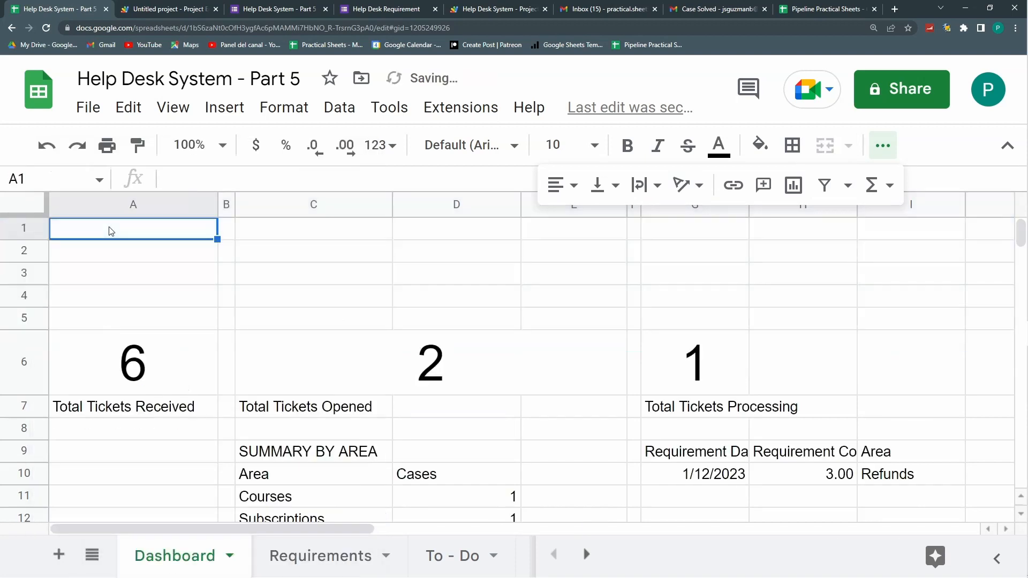
{"action": "type", "text": "H"}
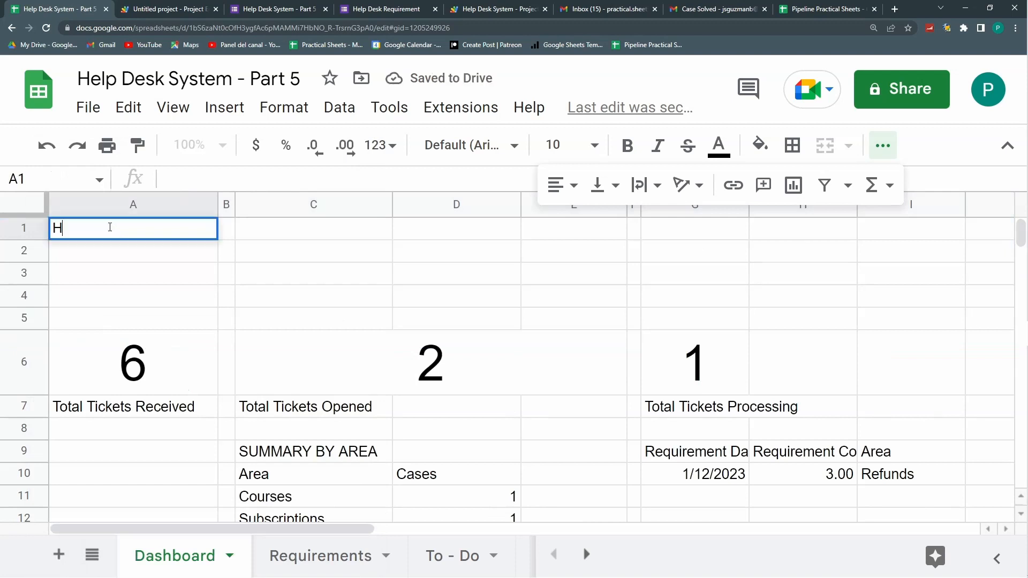
{"action": "type", "text": "ELP DESK SYS"}
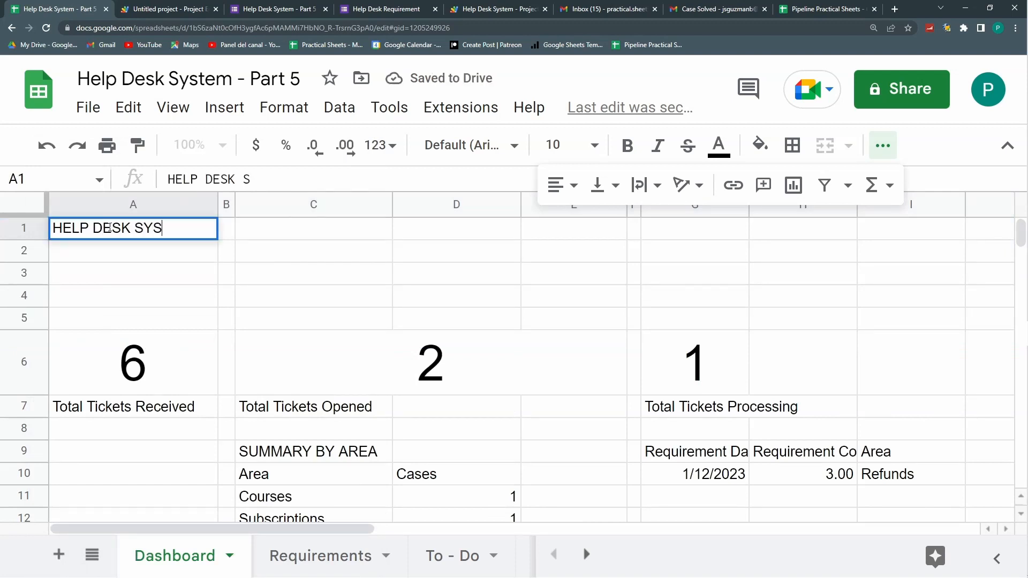
{"action": "type", "text": "TEM STATS"}
{"action": "key", "text": "Return"}
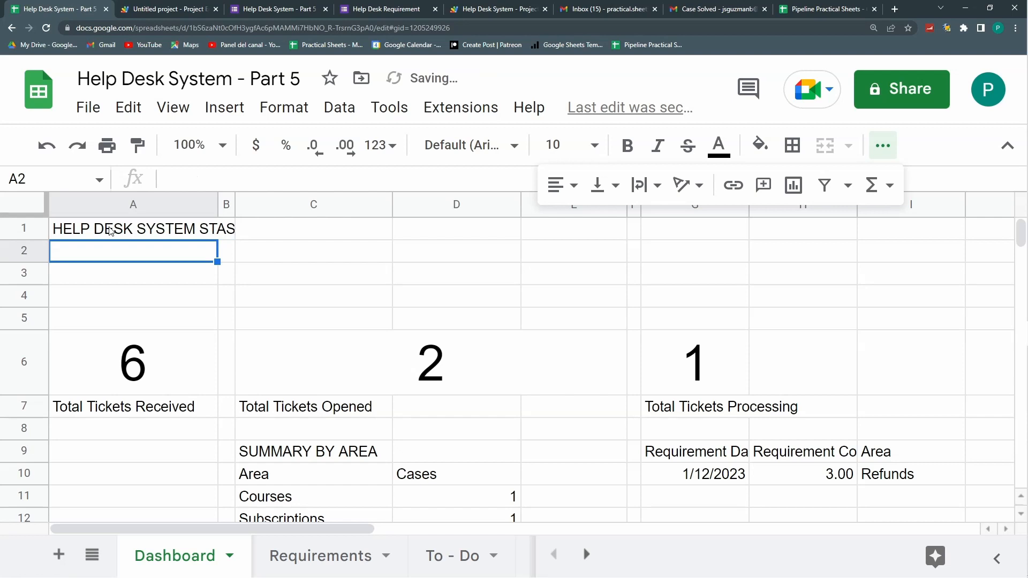
Step: Merge A1:I1, centre the title at size 14, and delete the empty rows 2–4
{"action": "left_click", "coordinate": [315, 293]}
{"action": "left_click_drag", "start_coordinate": [110, 231], "coordinate": [912, 238]}
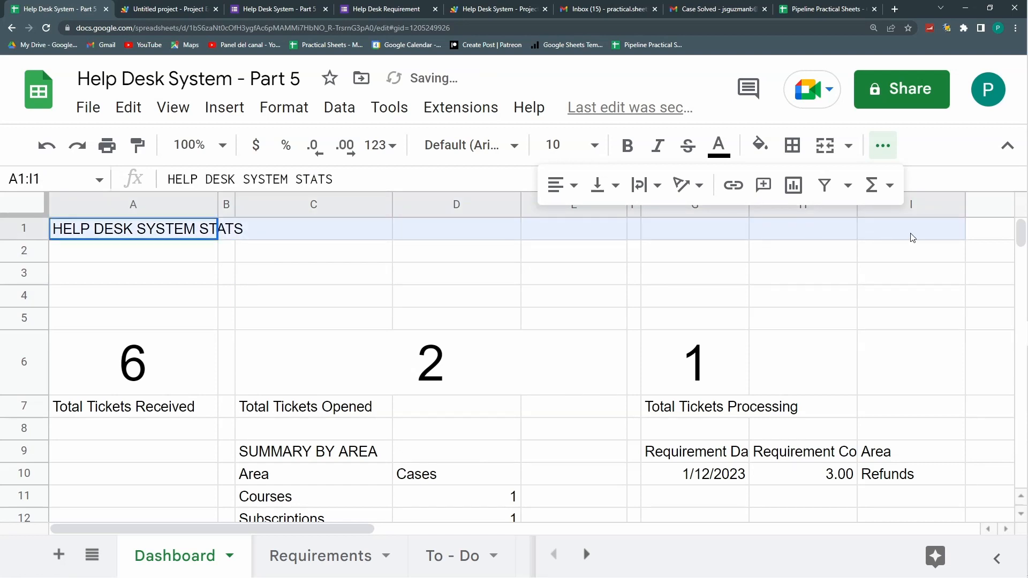
{"action": "left_click", "coordinate": [828, 146]}
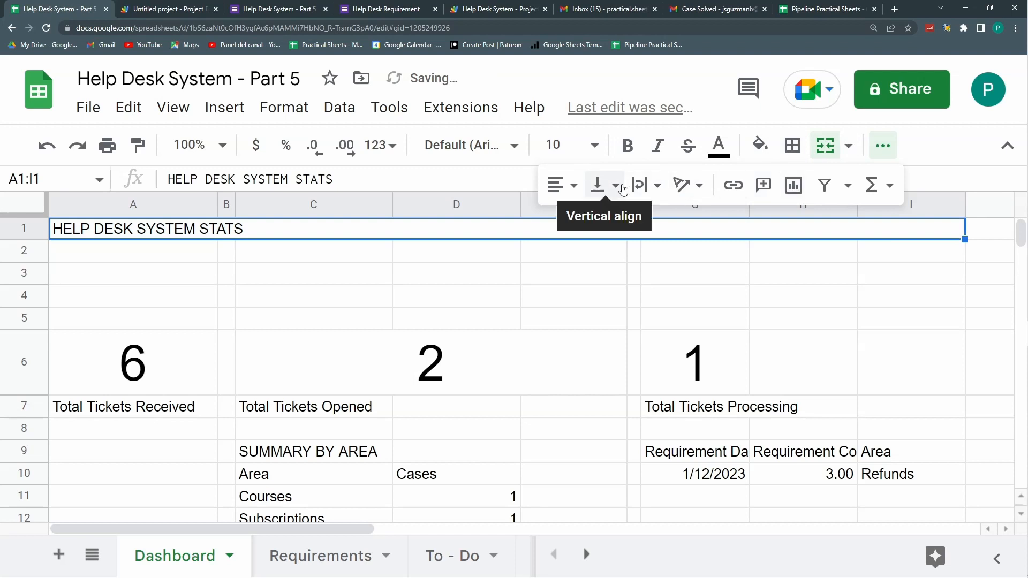
{"action": "left_click", "coordinate": [559, 187]}
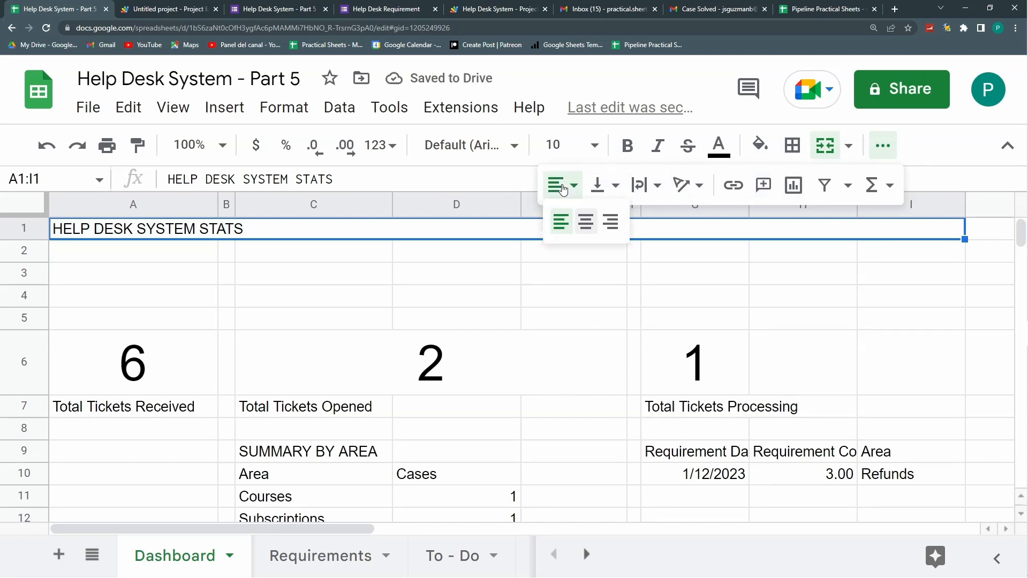
{"action": "left_click", "coordinate": [591, 215]}
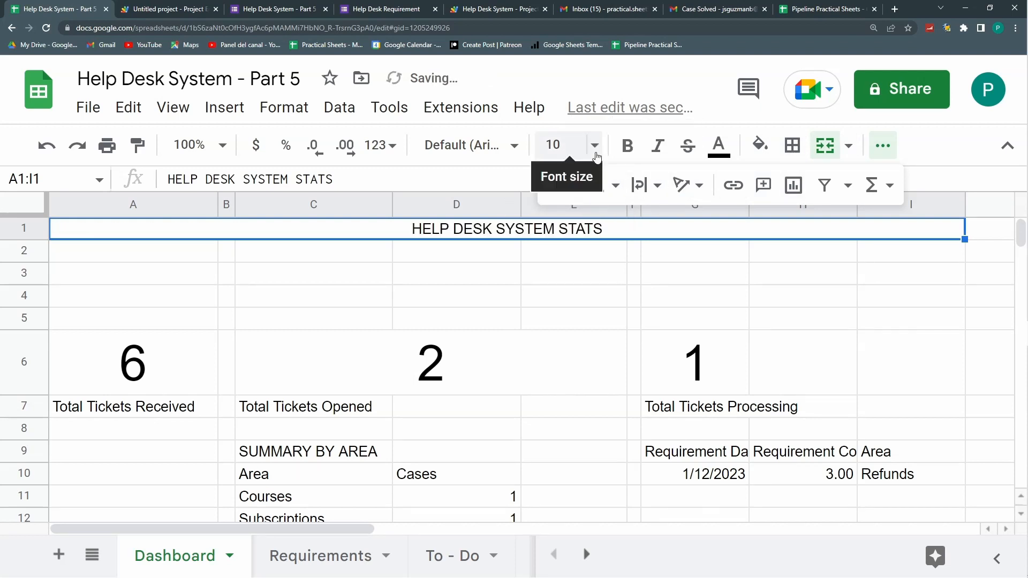
{"action": "left_click", "coordinate": [595, 155]}
{"action": "left_click", "coordinate": [556, 425]}
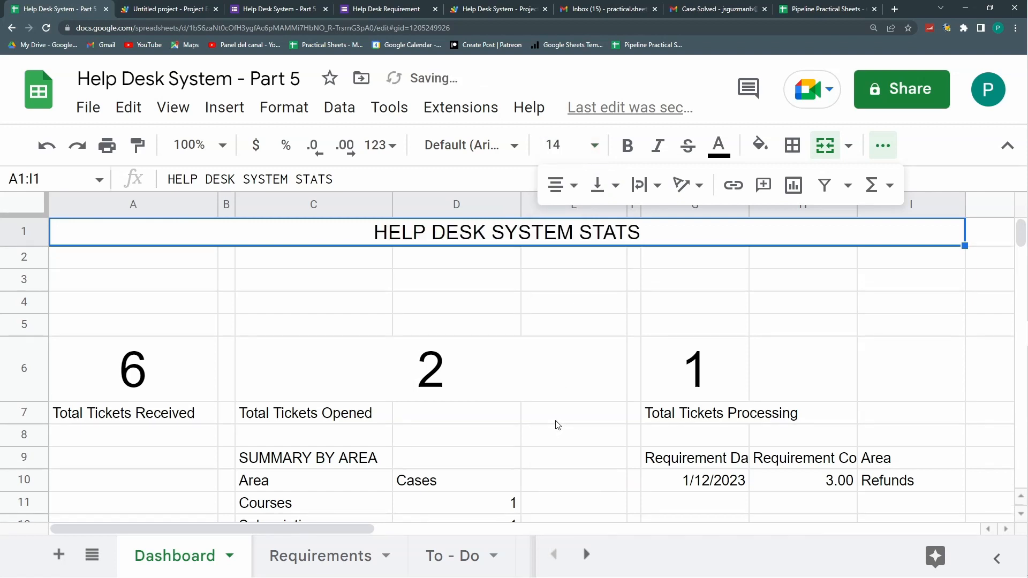
{"action": "left_click_drag", "start_coordinate": [38, 263], "coordinate": [40, 305]}
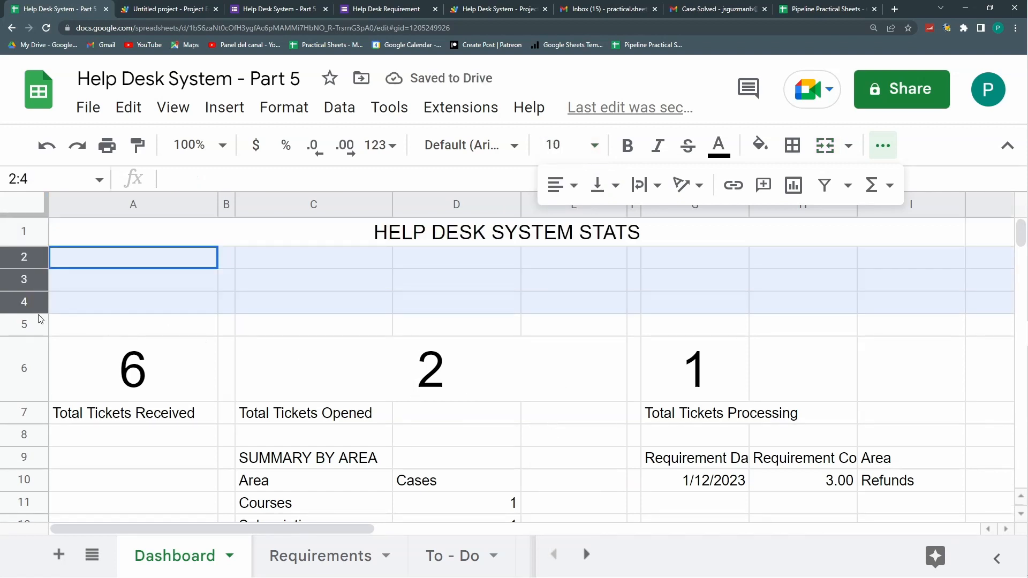
{"action": "key", "text": "ctrl+alt+minus"}
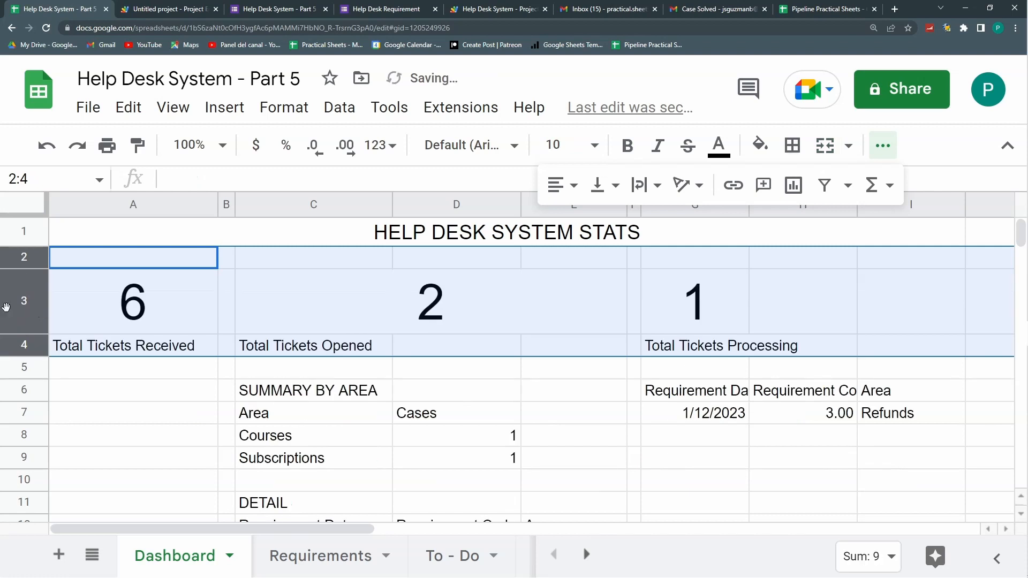
Step: Shrink row 2 into a thin spacer row
{"action": "left_click_drag", "start_coordinate": [36, 269], "coordinate": [34, 250]}
{"action": "key", "text": "ctrl+z"}
{"action": "left_click", "coordinate": [118, 302]}
{"action": "left_click_drag", "start_coordinate": [734, 287], "coordinate": [897, 284]}
Step: Merge the KPI cells G3:I3, C4:E4 and G4:I4
{"action": "left_click", "coordinate": [825, 145]}
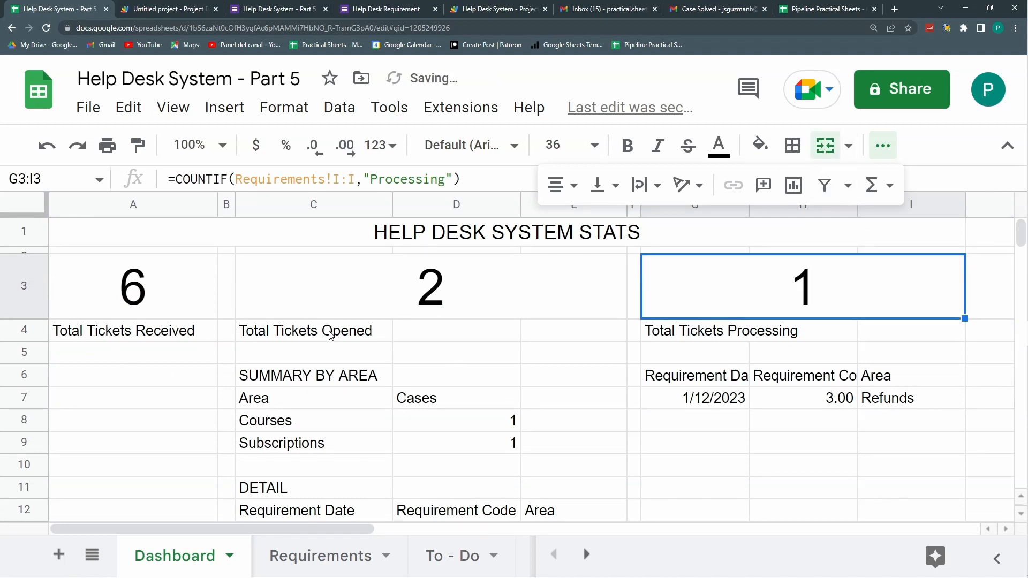
{"action": "left_click_drag", "start_coordinate": [330, 336], "coordinate": [546, 330]}
{"action": "left_click", "coordinate": [824, 145]}
{"action": "left_click_drag", "start_coordinate": [764, 325], "coordinate": [865, 319]}
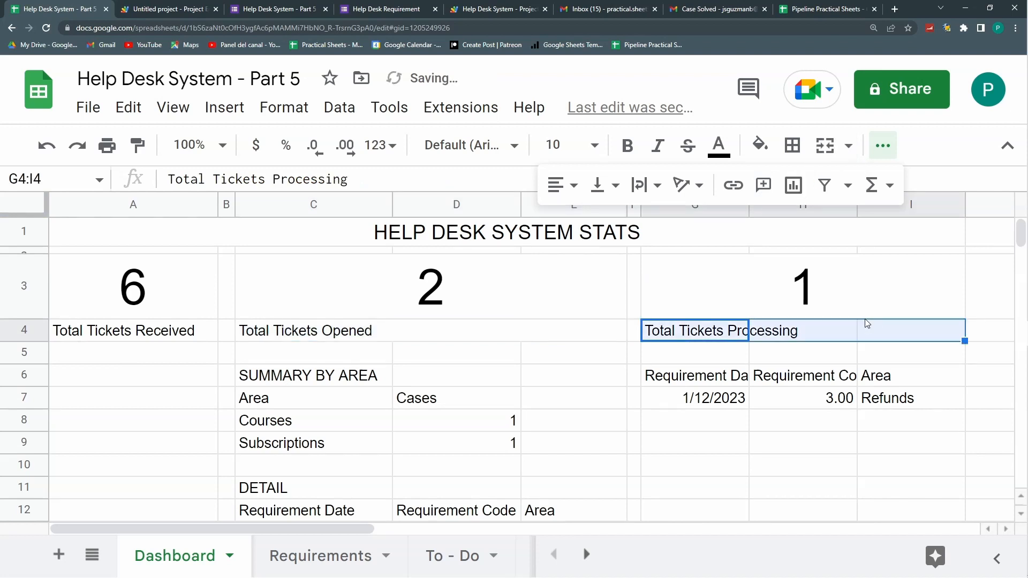
{"action": "left_click", "coordinate": [824, 145]}
Step: Centre the row 4 KPI labels and set them to size 8
{"action": "left_click_drag", "start_coordinate": [169, 333], "coordinate": [733, 330]}
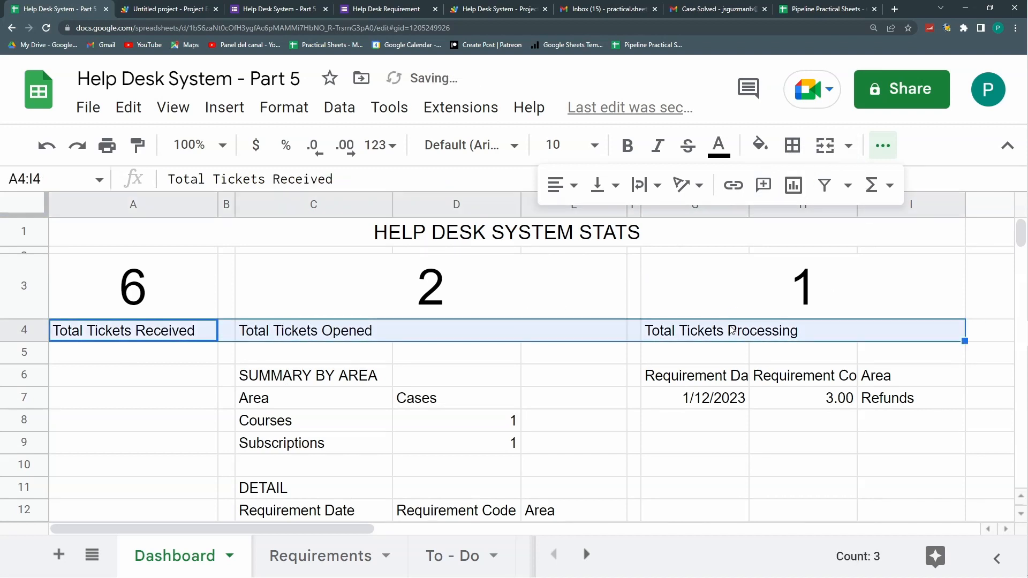
{"action": "left_click", "coordinate": [565, 189]}
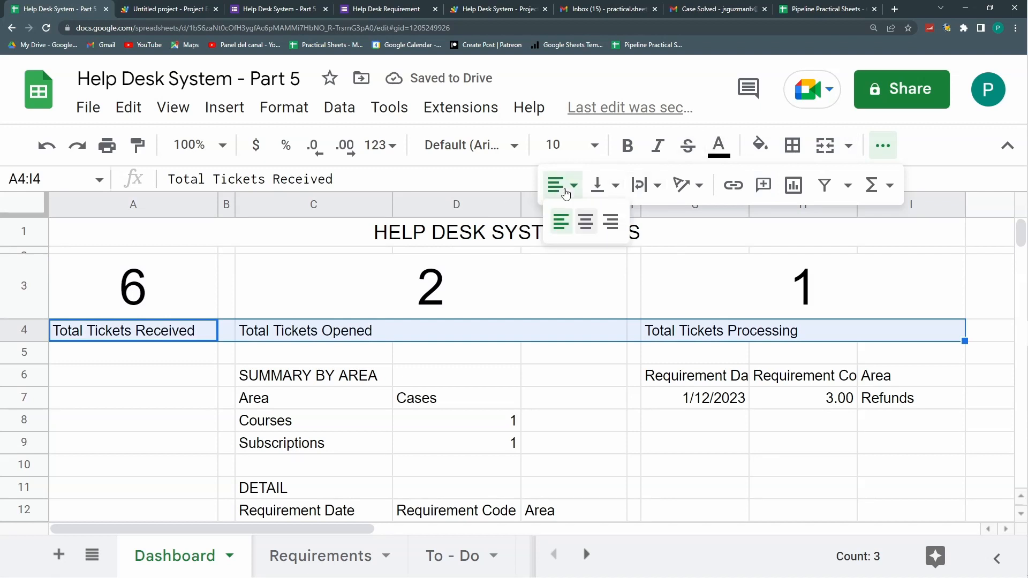
{"action": "left_click", "coordinate": [587, 222]}
{"action": "left_click", "coordinate": [594, 145]}
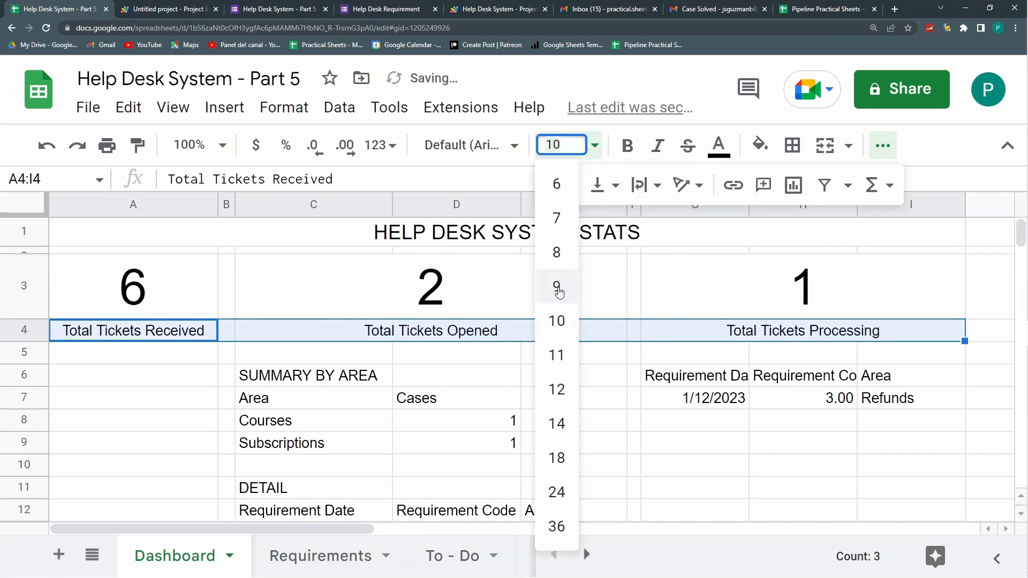
{"action": "left_click", "coordinate": [558, 250]}
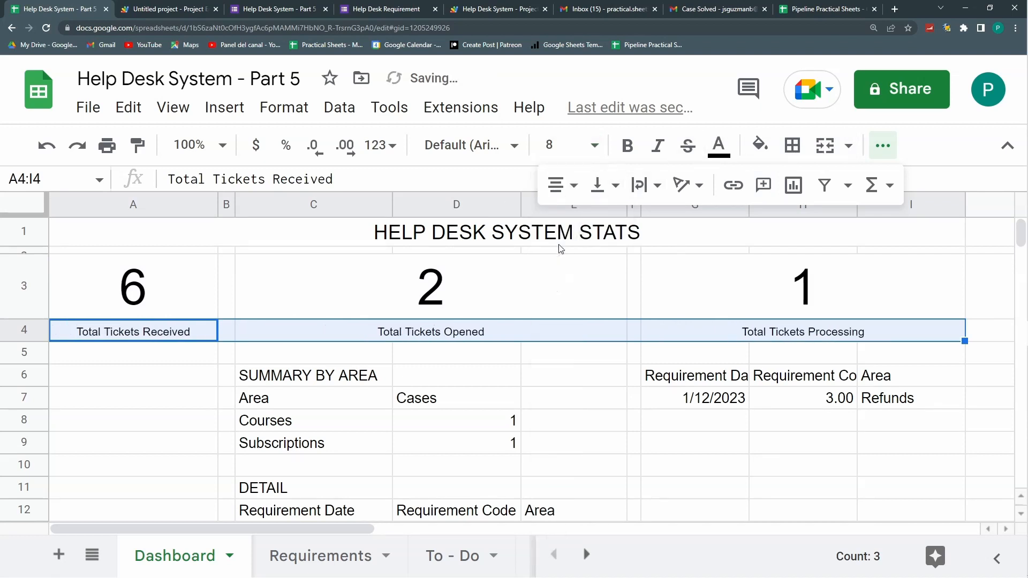
Step: Set the whole sheet's font to Comfortaa
{"action": "left_click", "coordinate": [30, 208]}
{"action": "left_click", "coordinate": [518, 147]}
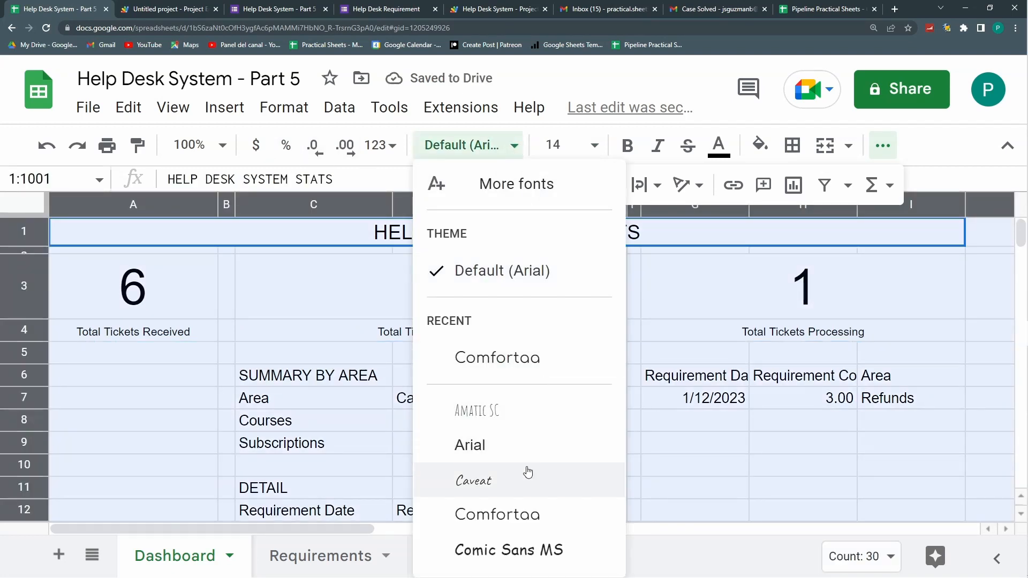
{"action": "left_click", "coordinate": [512, 358]}
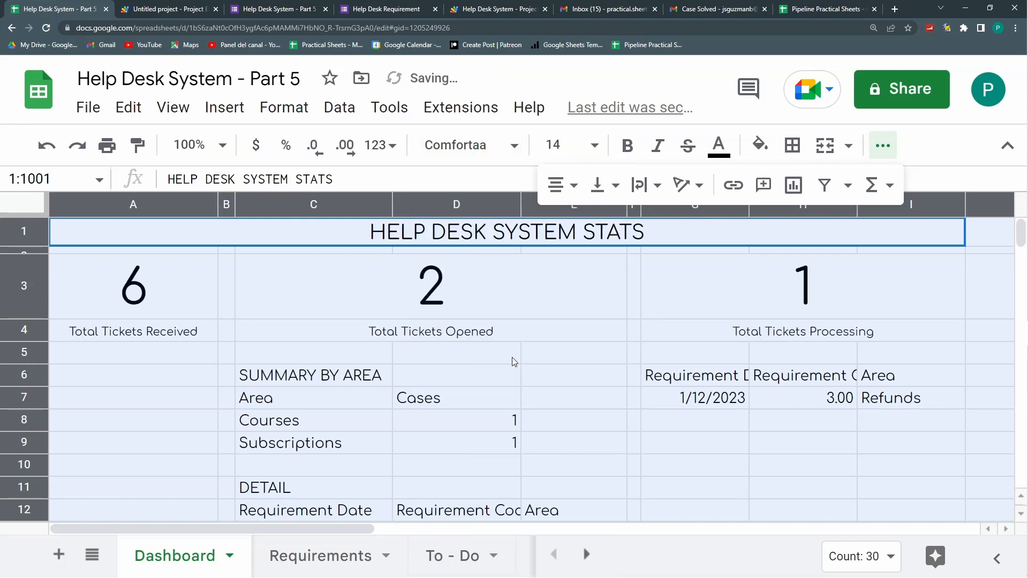
{"action": "left_click", "coordinate": [522, 301]}
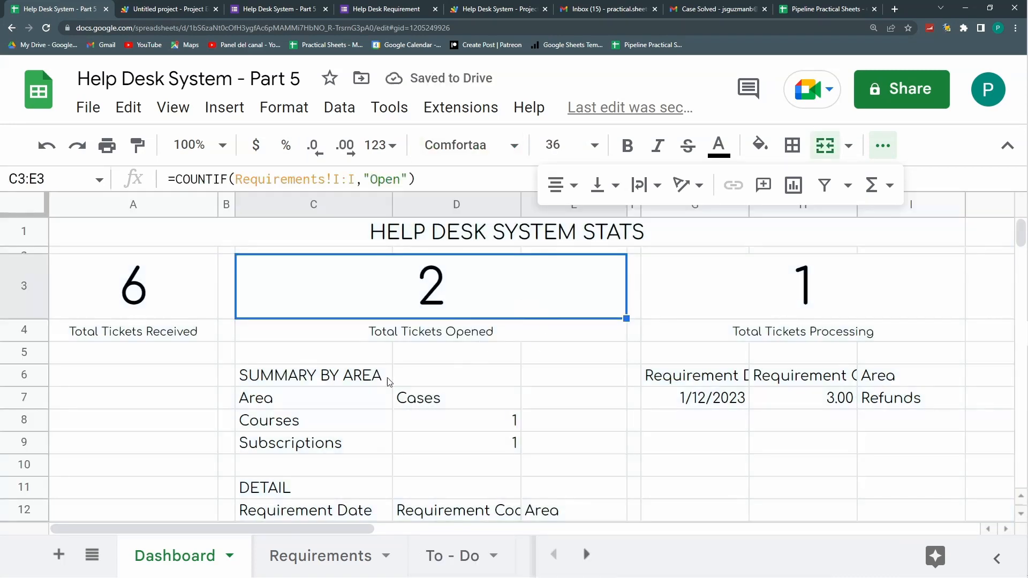
Step: Merge C6:E6 and style SUMMARY BY AREA centred, bold, white on dark teal
{"action": "left_click_drag", "start_coordinate": [349, 377], "coordinate": [564, 374]}
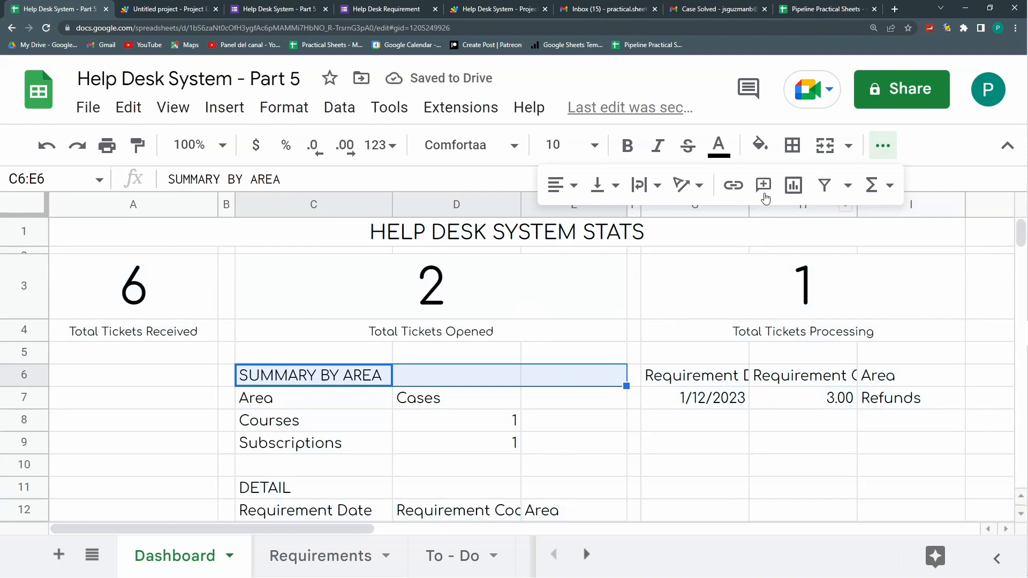
{"action": "left_click", "coordinate": [825, 149]}
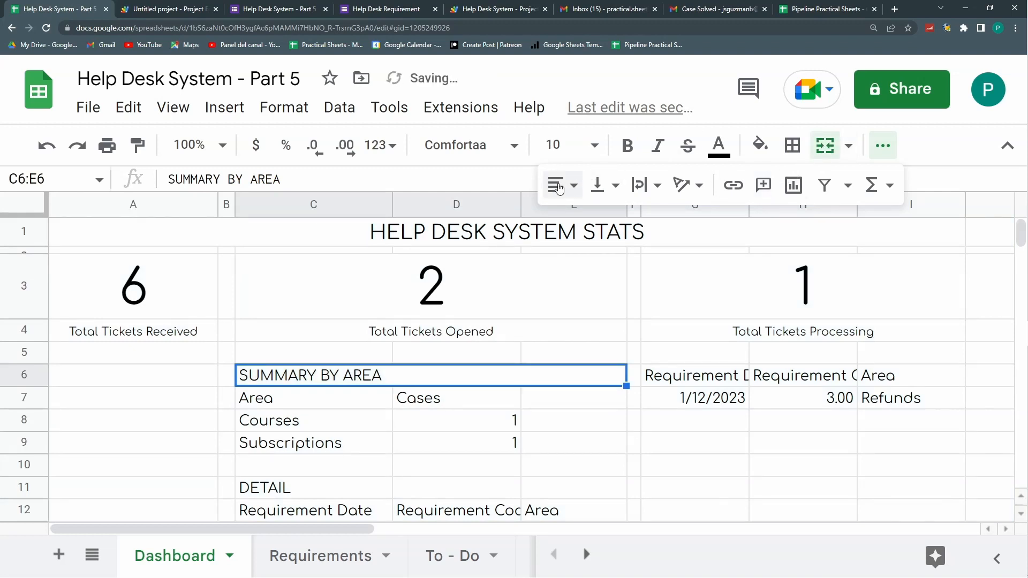
{"action": "left_click", "coordinate": [559, 185]}
{"action": "left_click", "coordinate": [586, 221]}
{"action": "left_click", "coordinate": [628, 145]}
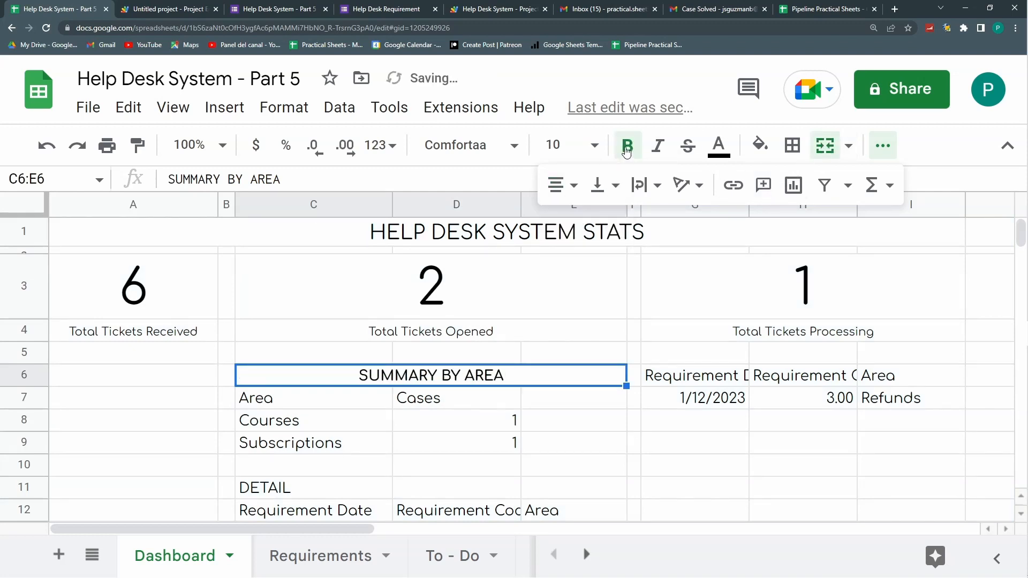
{"action": "left_click", "coordinate": [720, 150]}
{"action": "left_click", "coordinate": [939, 219]}
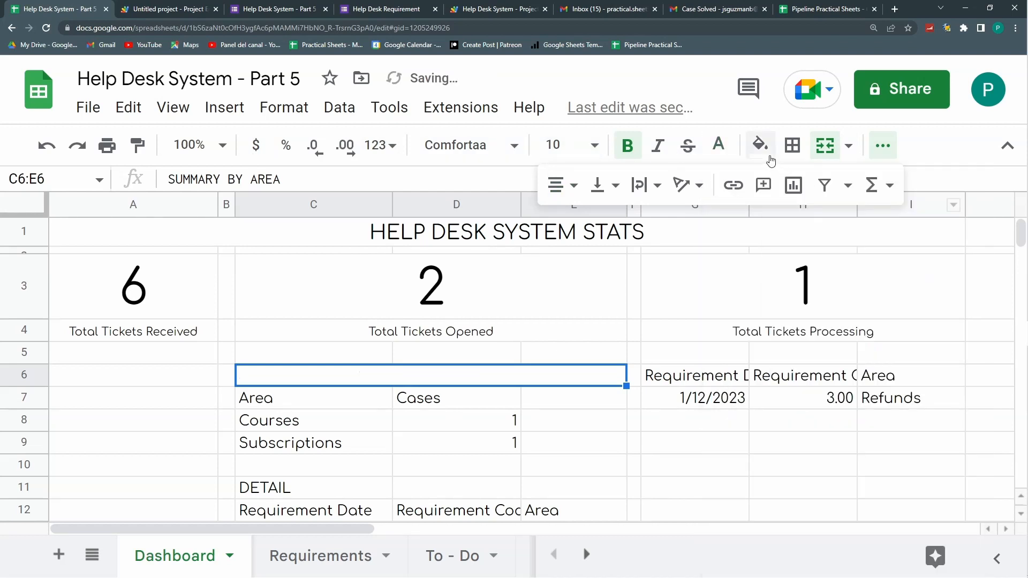
{"action": "left_click", "coordinate": [760, 148]}
{"action": "left_click", "coordinate": [887, 384]}
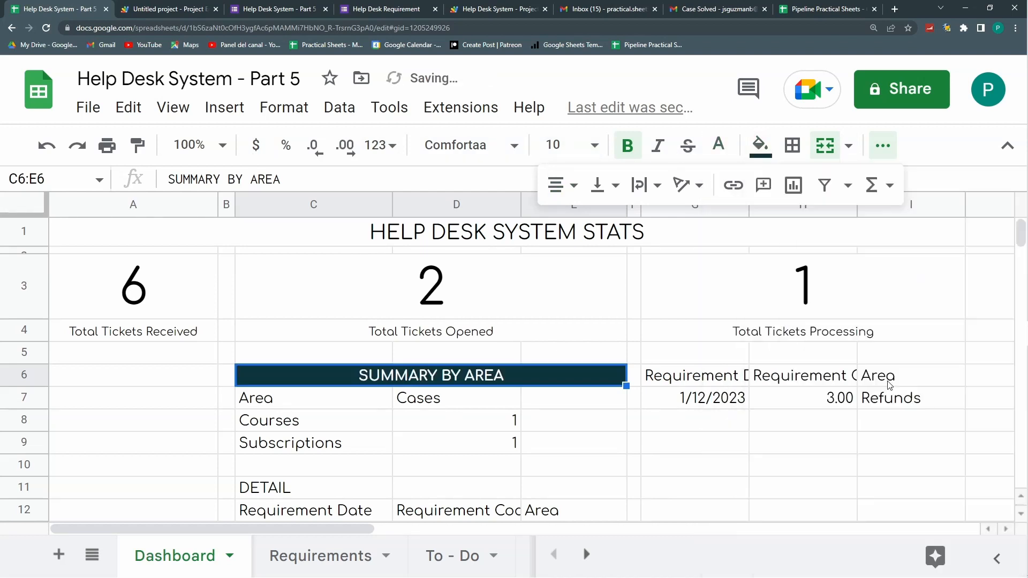
Step: Move the right-hand table down a row and paste the DETAIL title above it
{"action": "left_click_drag", "start_coordinate": [718, 381], "coordinate": [886, 396]}
{"action": "key", "text": "ctrl+c"}
{"action": "left_click", "coordinate": [344, 491]}
{"action": "key", "text": "ctrl+c"}
{"action": "left_click", "coordinate": [703, 379]}
{"action": "key", "text": "ctrl+v"}
Step: Merge G6:I6 and style the right DETAIL title bold, centred, white on dark navy
{"action": "left_click_drag", "start_coordinate": [705, 378], "coordinate": [878, 376]}
{"action": "left_click", "coordinate": [760, 145]}
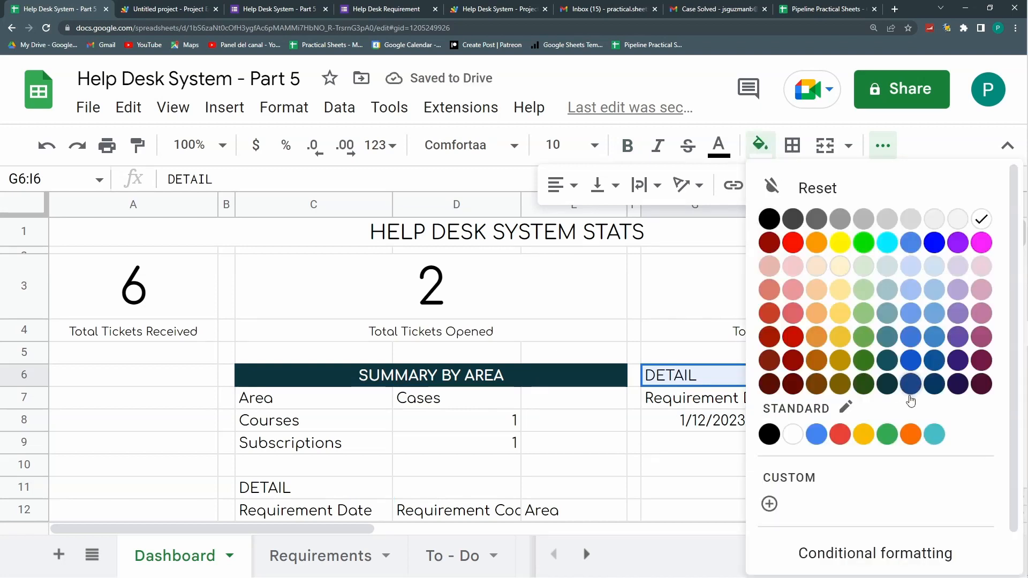
{"action": "left_click", "coordinate": [957, 384]}
{"action": "left_click", "coordinate": [718, 145]}
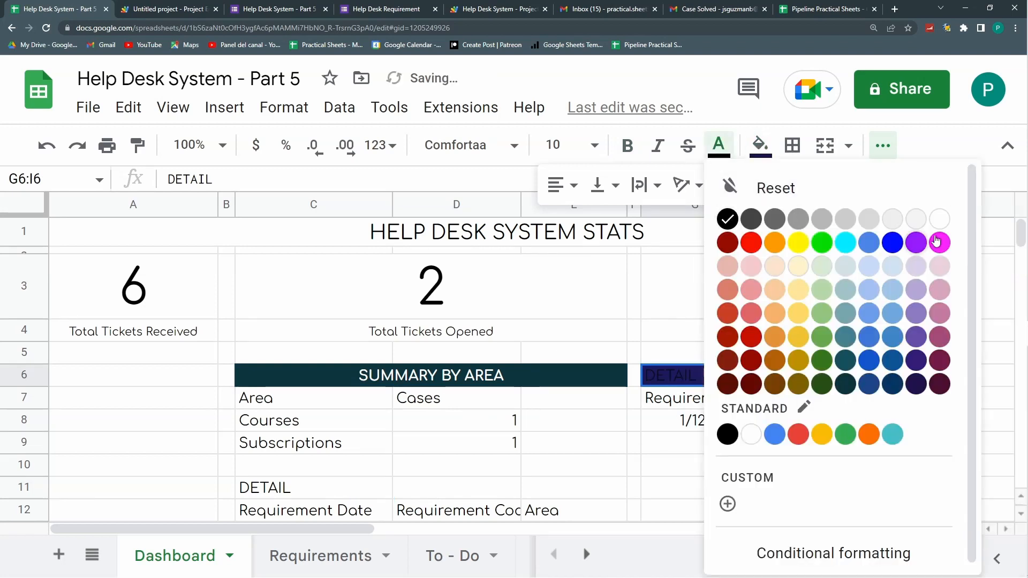
{"action": "left_click", "coordinate": [939, 220]}
{"action": "left_click", "coordinate": [627, 147]}
{"action": "left_click", "coordinate": [565, 192]}
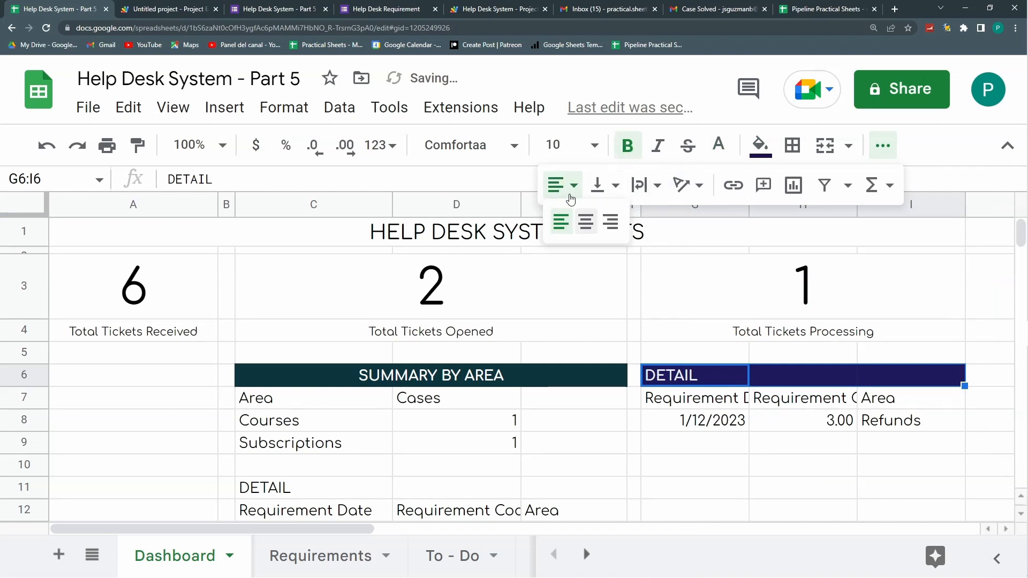
{"action": "left_click", "coordinate": [584, 223]}
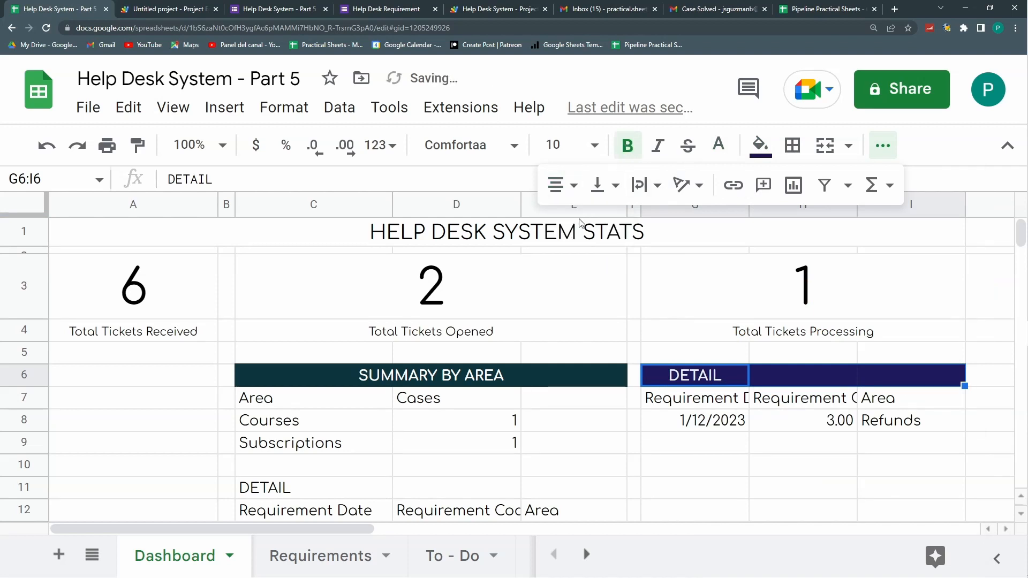
{"action": "left_click", "coordinate": [824, 145]}
{"action": "left_click", "coordinate": [486, 434]}
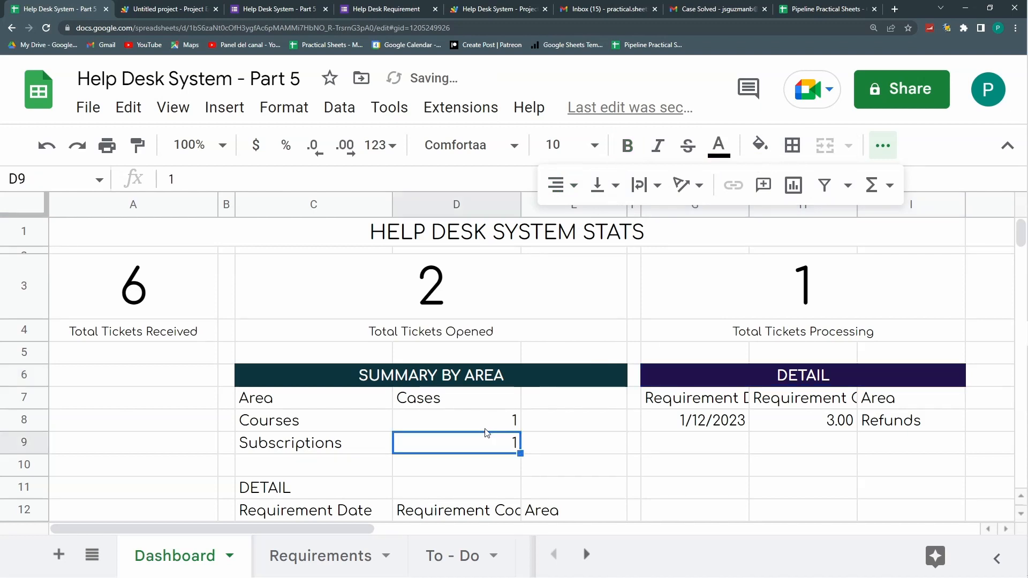
Step: Style the lower DETAIL header C11:E11 bold, centred, white on dark red
{"action": "scroll", "coordinate": [347, 416], "scroll_direction": "down", "scroll_amount": 2}
{"action": "left_click_drag", "start_coordinate": [323, 392], "coordinate": [555, 396]}
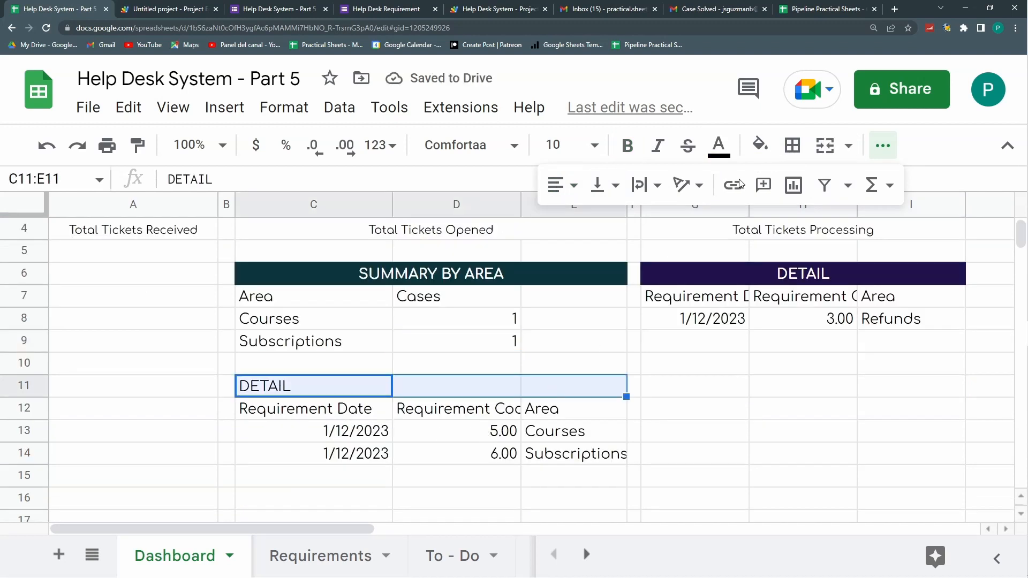
{"action": "left_click", "coordinate": [756, 149]}
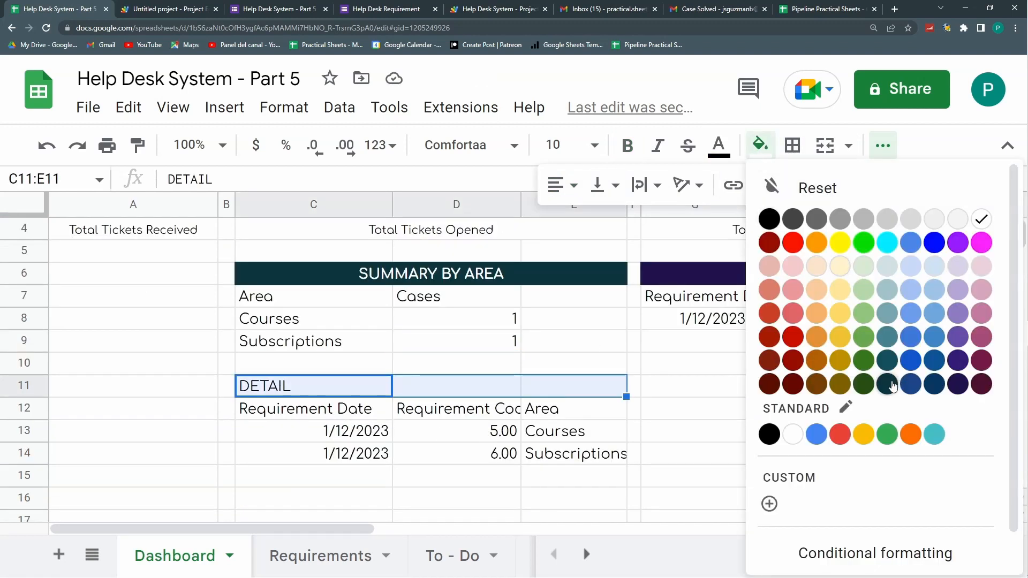
{"action": "left_click", "coordinate": [793, 384]}
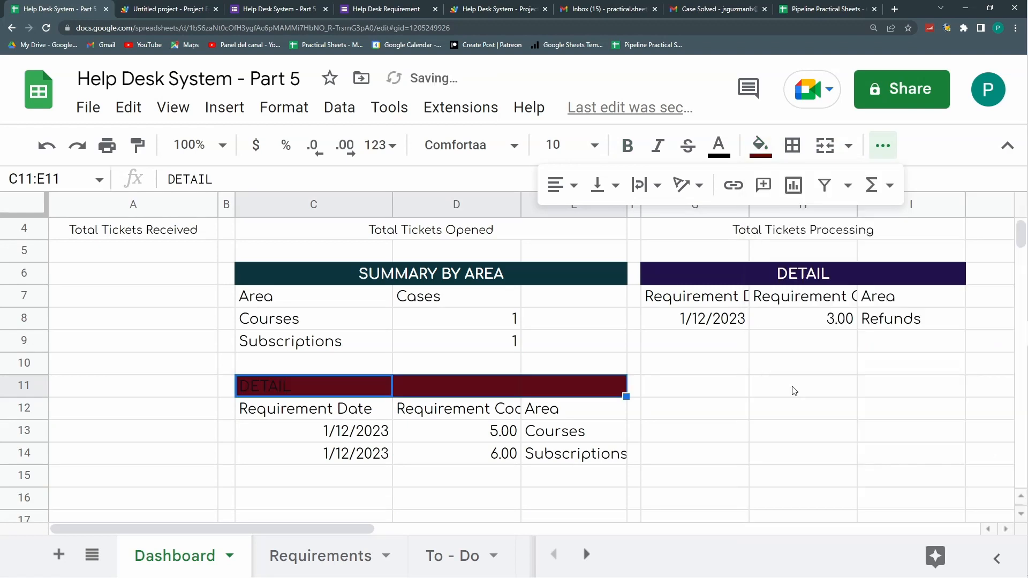
{"action": "left_click", "coordinate": [718, 145]}
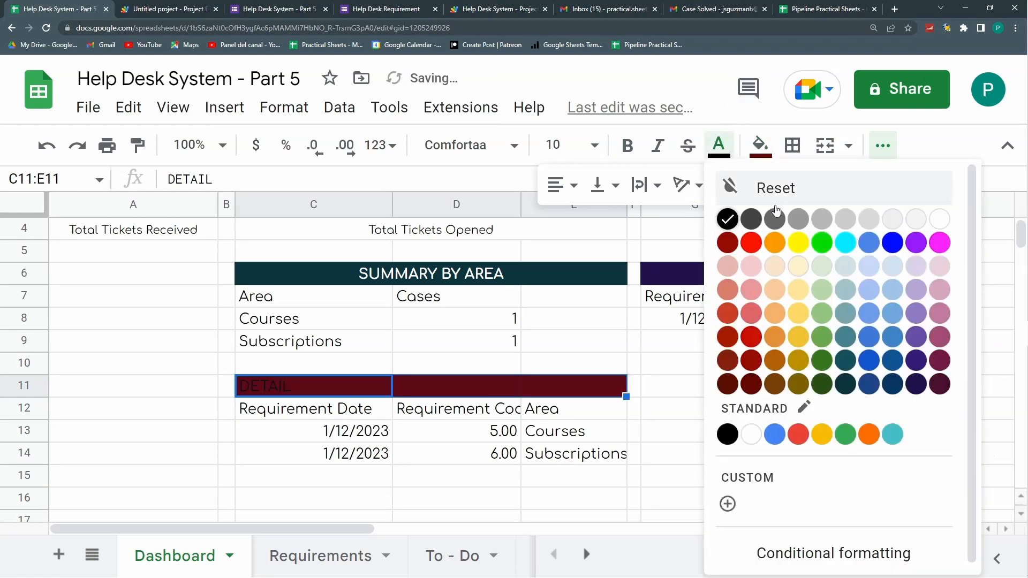
{"action": "left_click", "coordinate": [941, 219]}
{"action": "key", "text": "ctrl+b"}
{"action": "left_click", "coordinate": [562, 185]}
{"action": "left_click", "coordinate": [586, 231]}
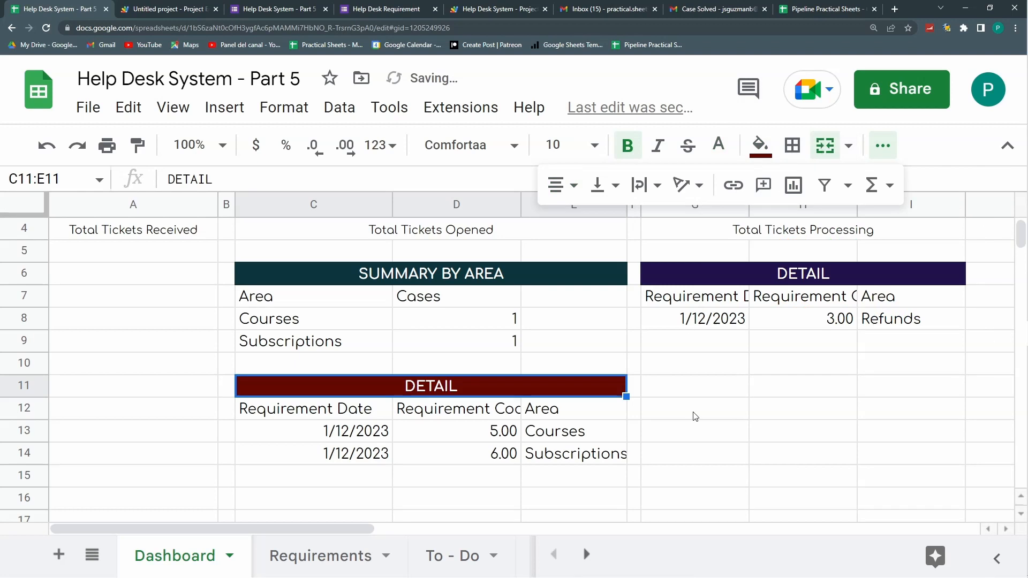
Step: Give the C12:E12 column headers size 8 and a light red fill
{"action": "left_click_drag", "start_coordinate": [295, 409], "coordinate": [578, 409]}
{"action": "left_click", "coordinate": [594, 145]}
{"action": "left_click", "coordinate": [554, 265]}
{"action": "left_click", "coordinate": [760, 145]}
{"action": "left_click", "coordinate": [793, 337]}
{"action": "left_click", "coordinate": [760, 145]}
{"action": "left_click", "coordinate": [792, 313]}
Step: Give the C7:E7 summary headers teal text on a light cyan fill
{"action": "left_click_drag", "start_coordinate": [332, 297], "coordinate": [572, 299]}
{"action": "left_click", "coordinate": [720, 145]}
{"action": "left_click", "coordinate": [847, 338]}
{"action": "left_click", "coordinate": [760, 145]}
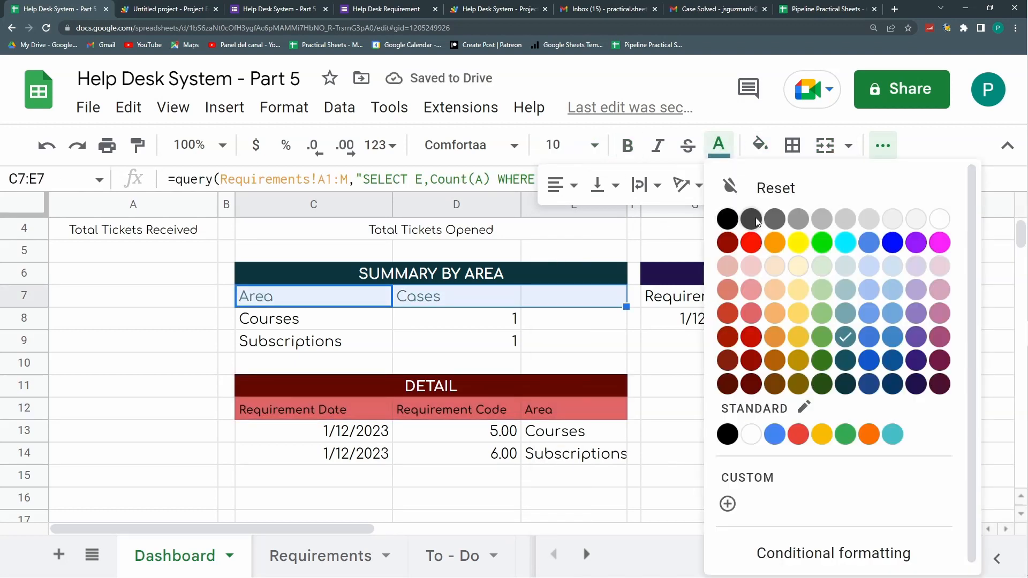
{"action": "left_click", "coordinate": [857, 319]}
Step: Fill the G7:I7 headers light purple at size 6 and centre row 7 vertically
{"action": "left_click_drag", "start_coordinate": [690, 296], "coordinate": [910, 298]}
{"action": "left_click", "coordinate": [760, 145]}
{"action": "left_click", "coordinate": [963, 293]}
{"action": "left_click", "coordinate": [594, 145]}
{"action": "left_click", "coordinate": [554, 262]}
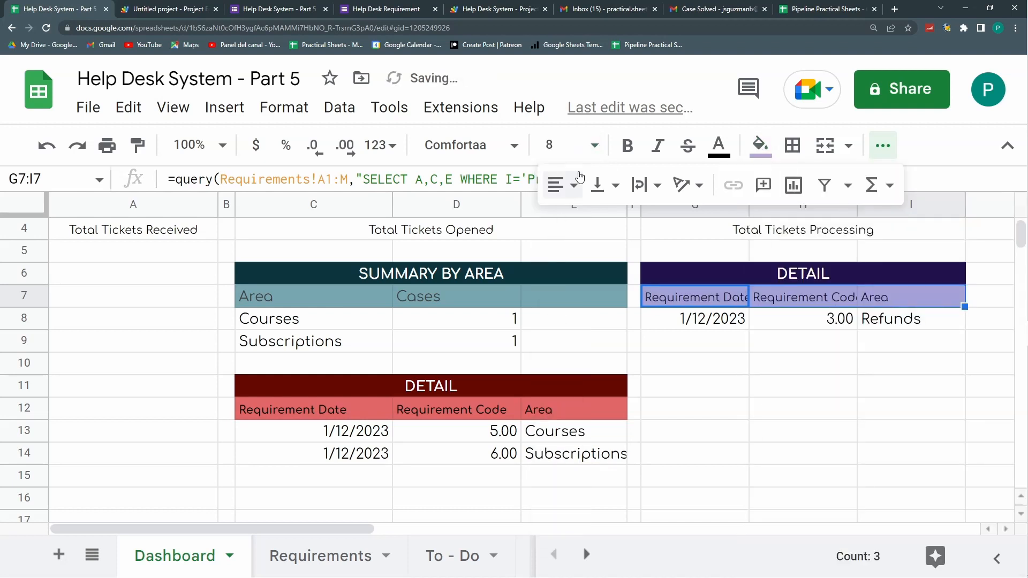
{"action": "left_click", "coordinate": [594, 145]}
{"action": "left_click", "coordinate": [555, 186]}
{"action": "left_click", "coordinate": [24, 296]}
{"action": "left_click", "coordinate": [605, 185]}
{"action": "left_click", "coordinate": [627, 227]}
Step: Shrink the C7:E7 summary headers to size 6
{"action": "left_click_drag", "start_coordinate": [343, 298], "coordinate": [573, 298]}
{"action": "left_click", "coordinate": [594, 145]}
{"action": "left_click", "coordinate": [555, 186]}
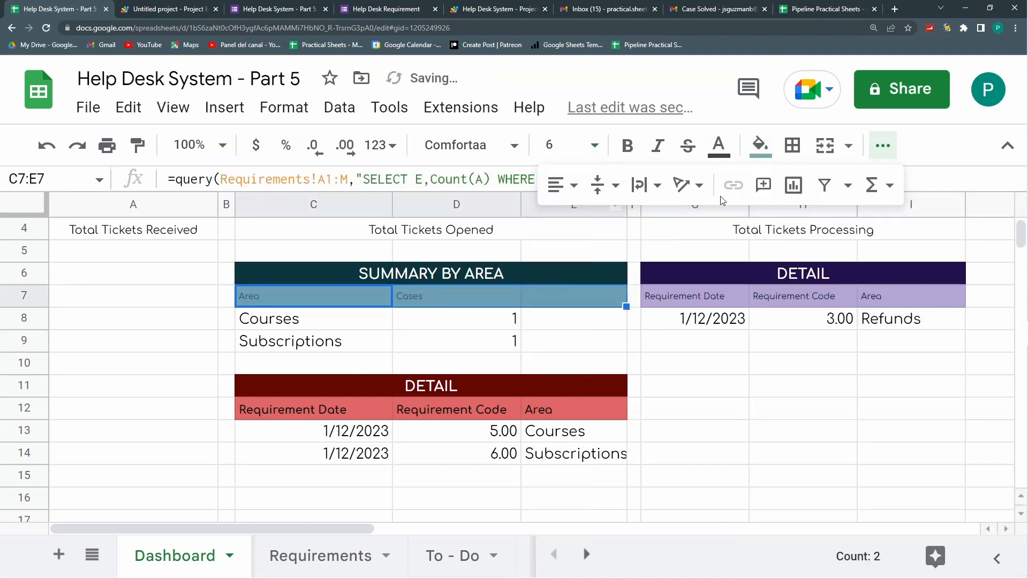
{"action": "left_click", "coordinate": [674, 363]}
{"action": "scroll", "coordinate": [629, 355], "scroll_direction": "up", "scroll_amount": 3}
{"action": "left_click_drag", "start_coordinate": [201, 241], "coordinate": [717, 231]}
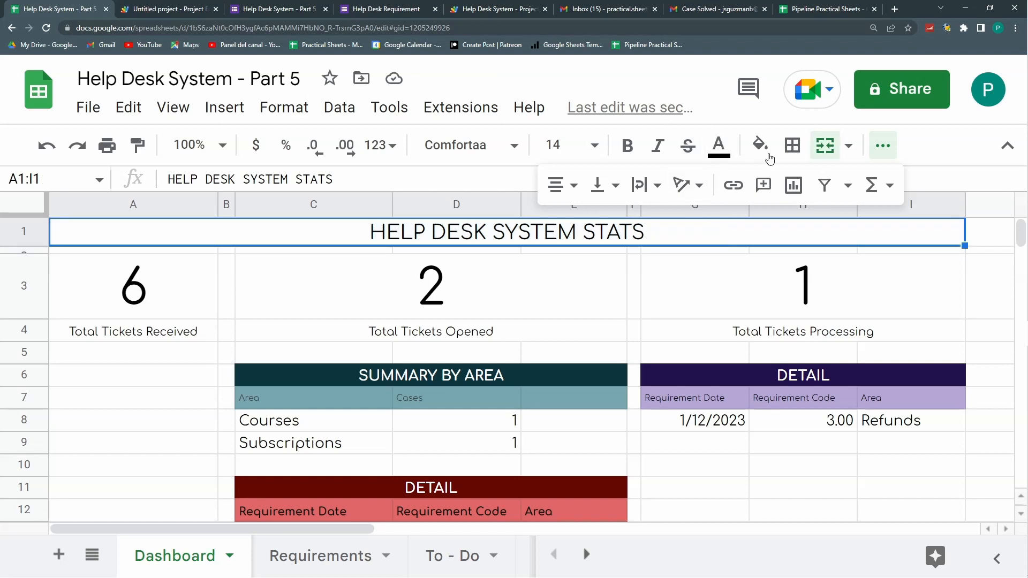
Step: Give the HELP DESK SYSTEM STATS title a dark grey fill with white text
{"action": "left_click", "coordinate": [760, 146]}
{"action": "left_click", "coordinate": [791, 220]}
{"action": "left_click", "coordinate": [719, 145]}
{"action": "left_click", "coordinate": [922, 220]}
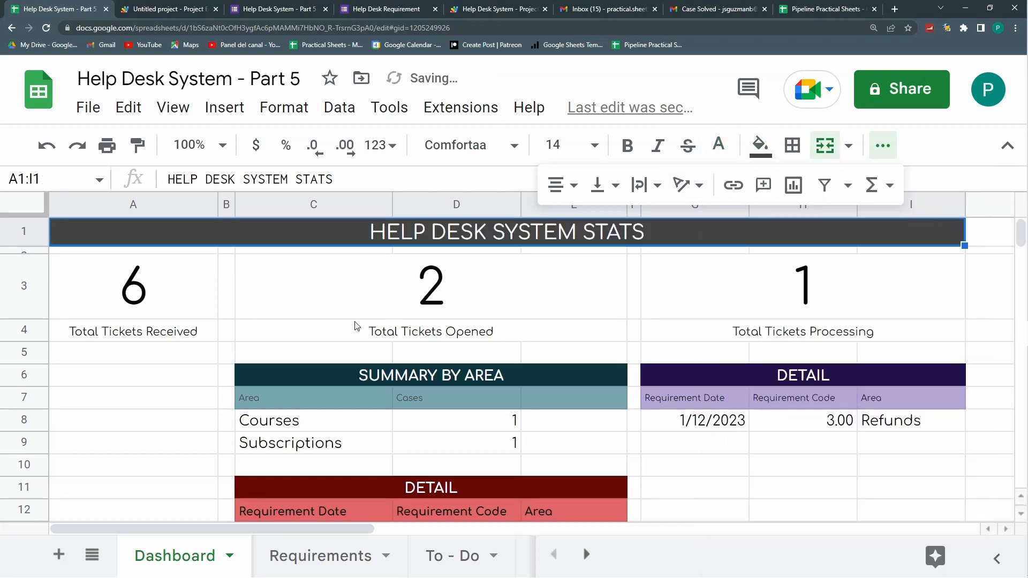
Step: Delete the unused columns J through Z and hide the menus
{"action": "left_click", "coordinate": [996, 196]}
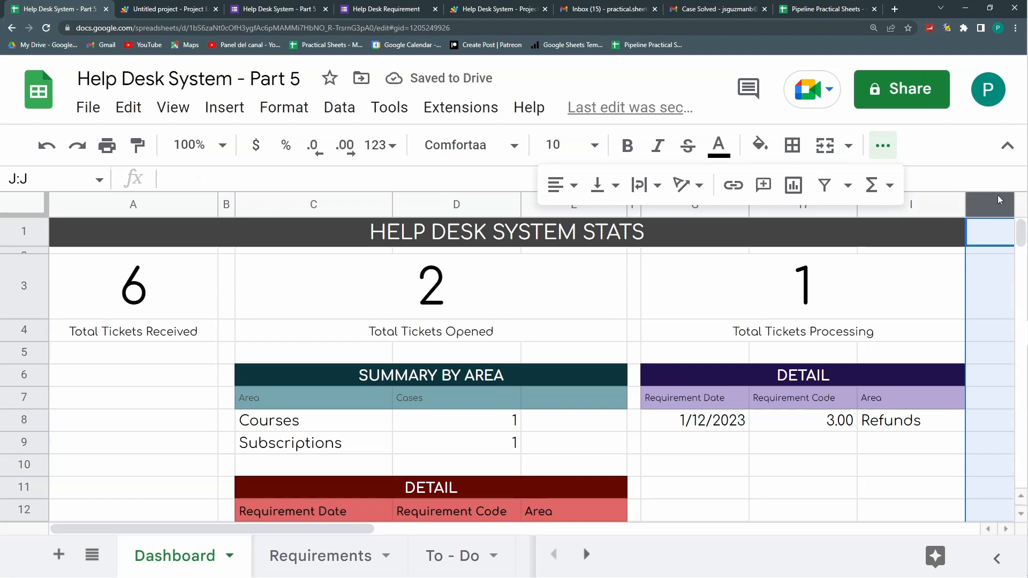
{"action": "key", "text": "ctrl+shift+Right"}
{"action": "key", "text": "ctrl+alt+0"}
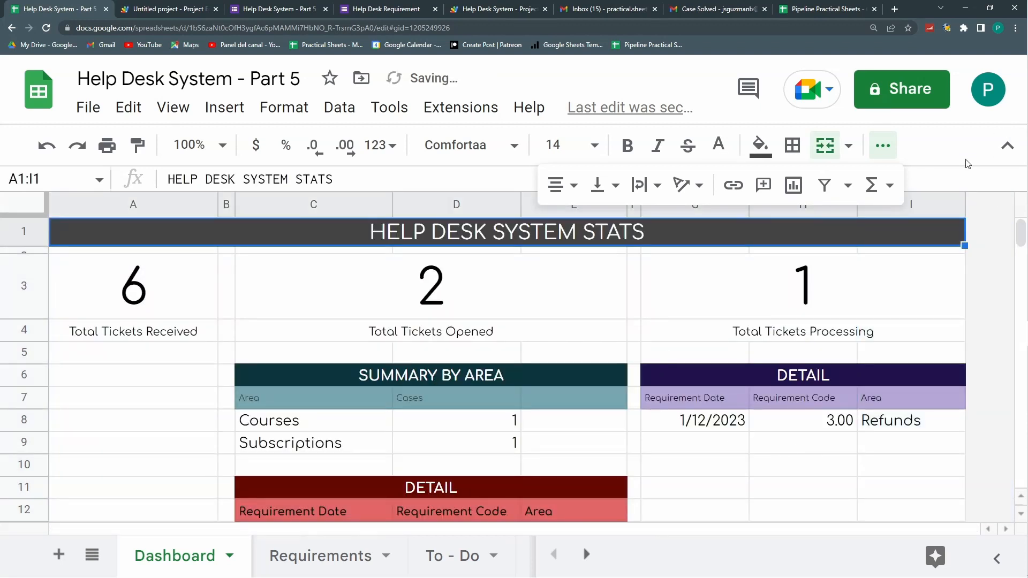
{"action": "left_click", "coordinate": [880, 150]}
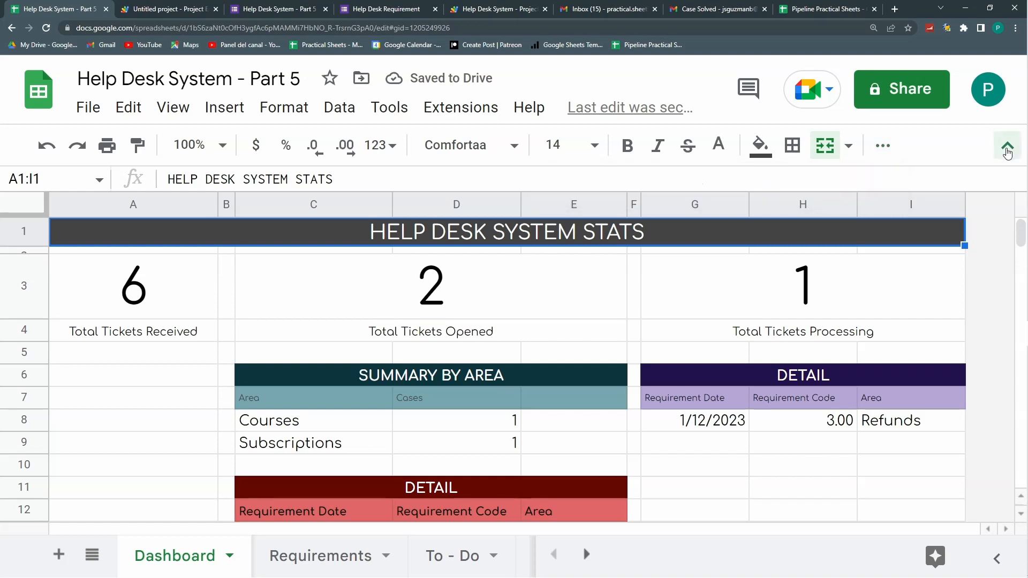
{"action": "left_click", "coordinate": [1006, 146]}
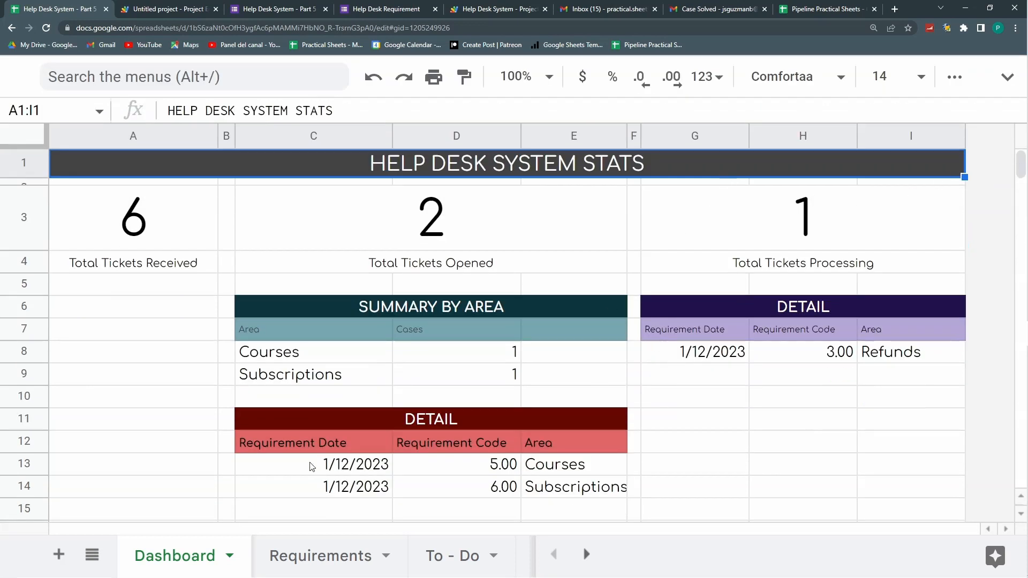
Step: Bring the menus back and turn off the sheet's gridlines
{"action": "scroll", "coordinate": [53, 505], "scroll_direction": "down", "scroll_amount": 2}
{"action": "scroll", "coordinate": [105, 344], "scroll_direction": "up", "scroll_amount": 2}
{"action": "left_click", "coordinate": [151, 310]}
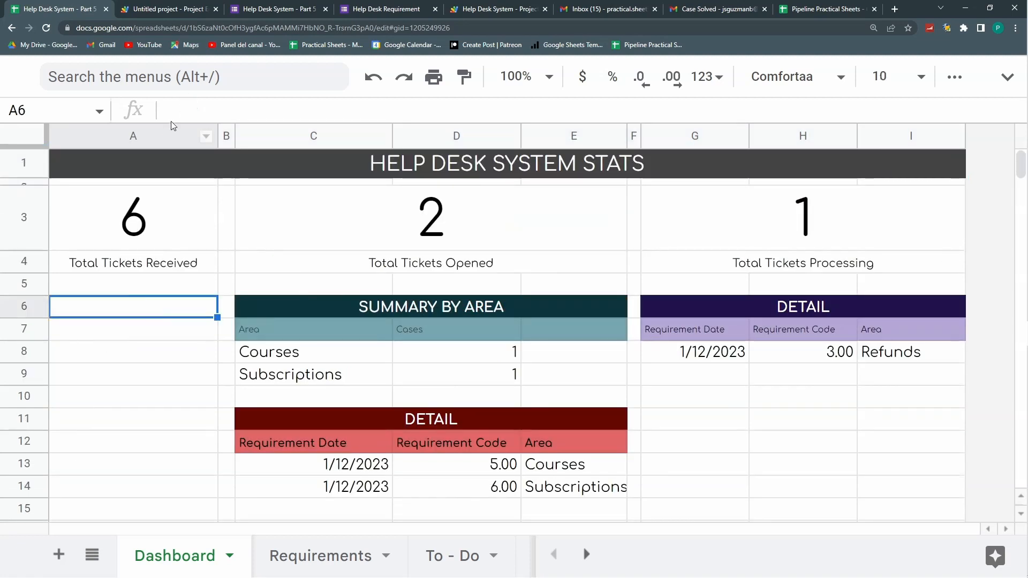
{"action": "left_click", "coordinate": [1006, 77]}
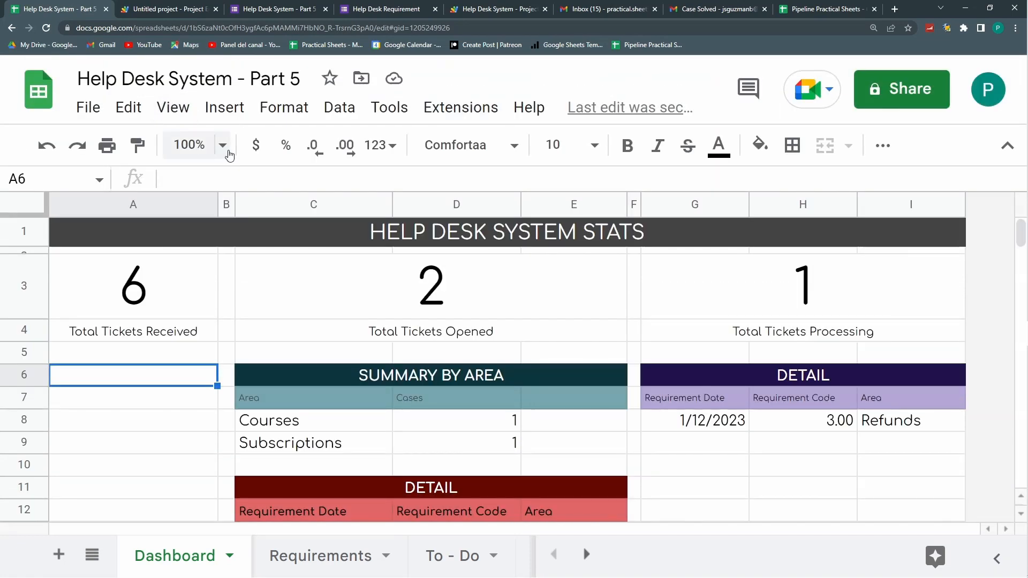
{"action": "left_click", "coordinate": [163, 109]}
{"action": "mouse_move", "coordinate": [208, 155]}
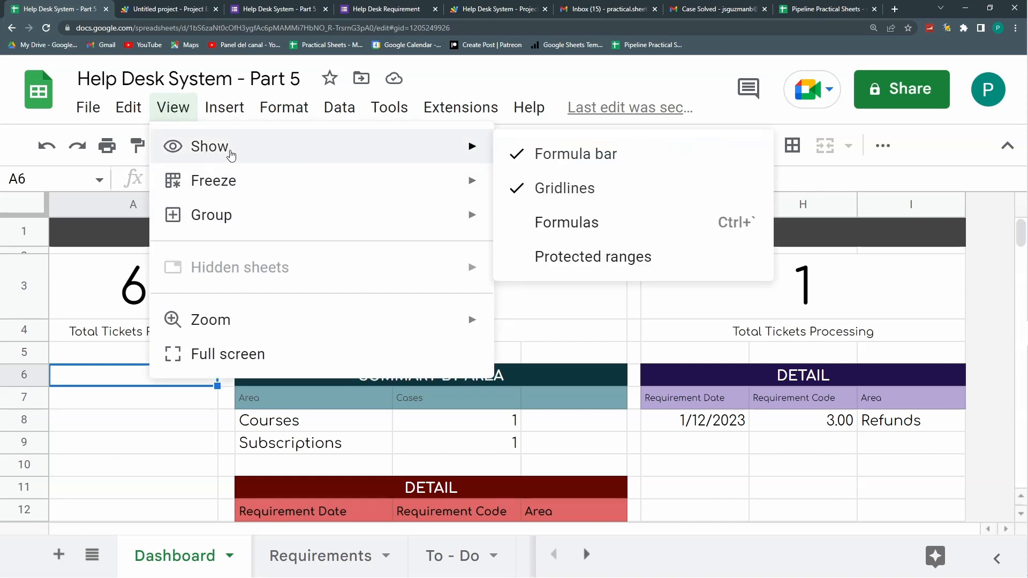
{"action": "left_click", "coordinate": [590, 190]}
Step: Put blue outer borders around the KPI boxes A3:A4, C3:E4 and G3:I4
{"action": "left_click", "coordinate": [744, 293]}
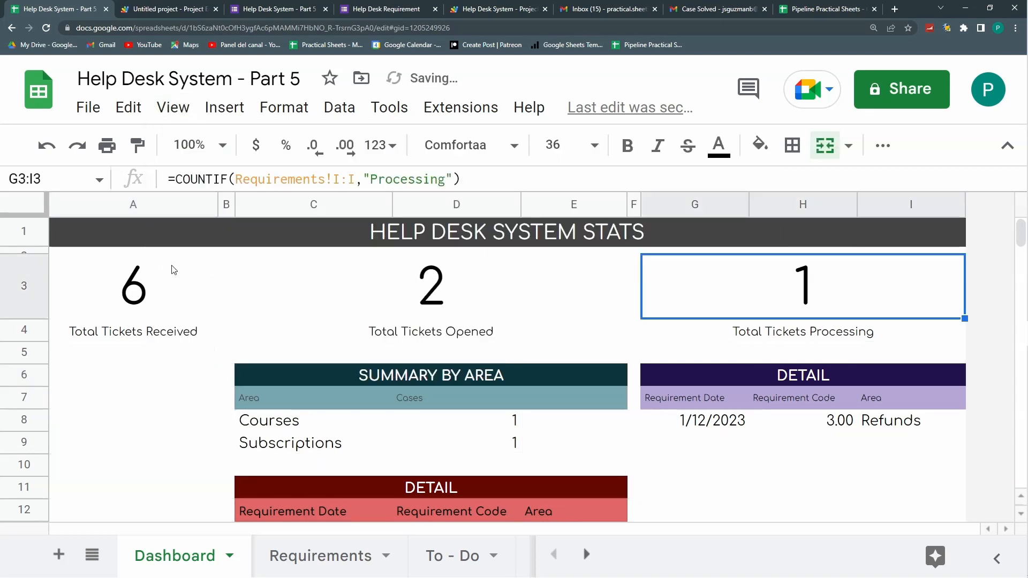
{"action": "left_click_drag", "start_coordinate": [151, 288], "coordinate": [158, 329]}
{"action": "left_click_drag", "start_coordinate": [428, 303], "coordinate": [455, 333]}
{"action": "left_click_drag", "start_coordinate": [683, 306], "coordinate": [745, 328]}
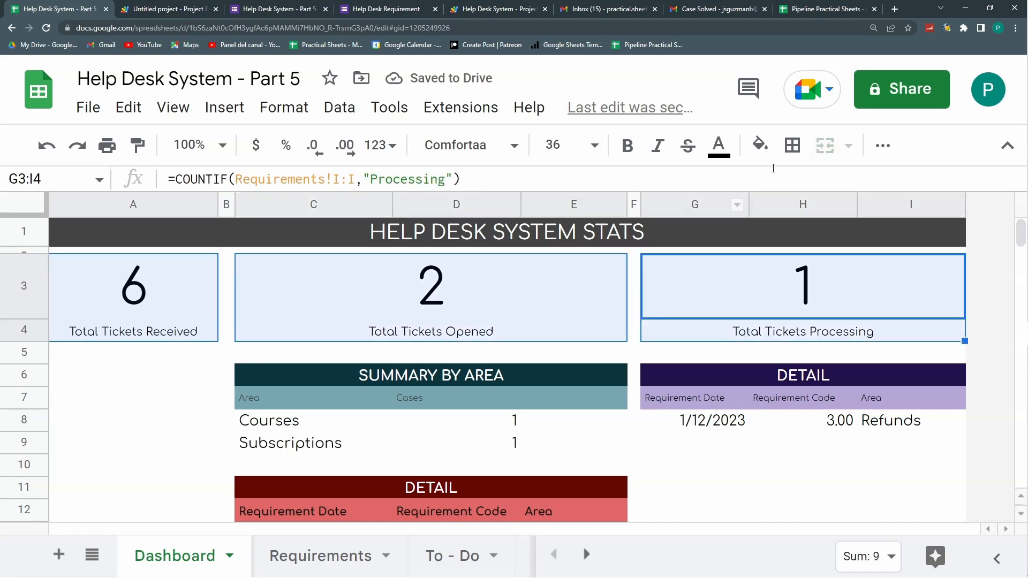
{"action": "left_click", "coordinate": [792, 145]}
{"action": "left_click", "coordinate": [963, 190]}
{"action": "left_click", "coordinate": [886, 427]}
{"action": "left_click", "coordinate": [917, 187]}
{"action": "left_click", "coordinate": [696, 420]}
{"action": "scroll", "coordinate": [481, 351], "scroll_direction": "down", "scroll_amount": 4}
Step: Insert a narrow spacer column to the left of column A
{"action": "scroll", "coordinate": [481, 351], "scroll_direction": "up", "scroll_amount": 4}
{"action": "right_click", "coordinate": [125, 204]}
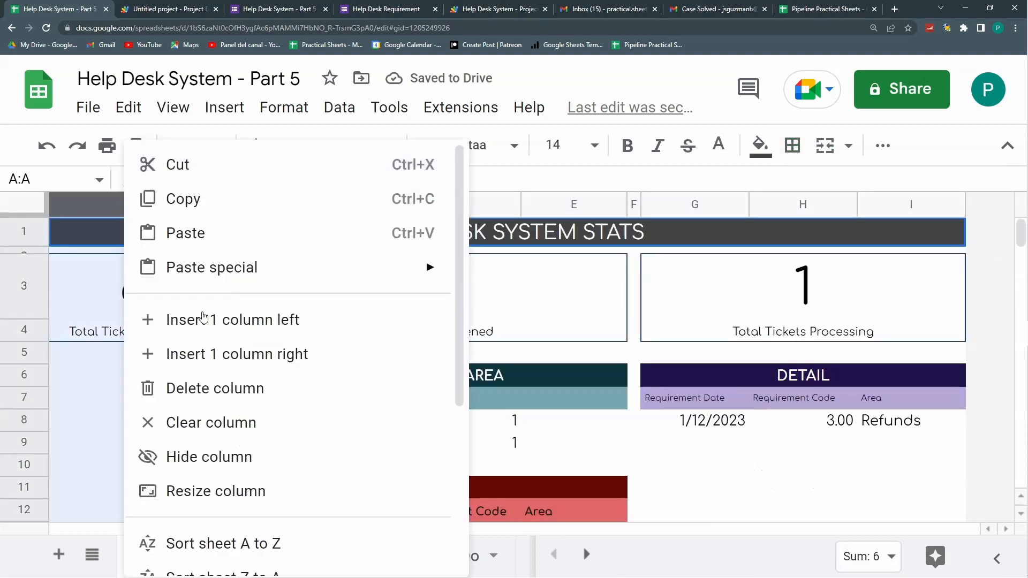
{"action": "left_click", "coordinate": [211, 354]}
{"action": "key", "text": "ctrl+z"}
{"action": "right_click", "coordinate": [125, 204]}
{"action": "left_click", "coordinate": [207, 319]}
{"action": "left_click", "coordinate": [180, 292]}
{"action": "left_click_drag", "start_coordinate": [218, 204], "coordinate": [64, 204]}
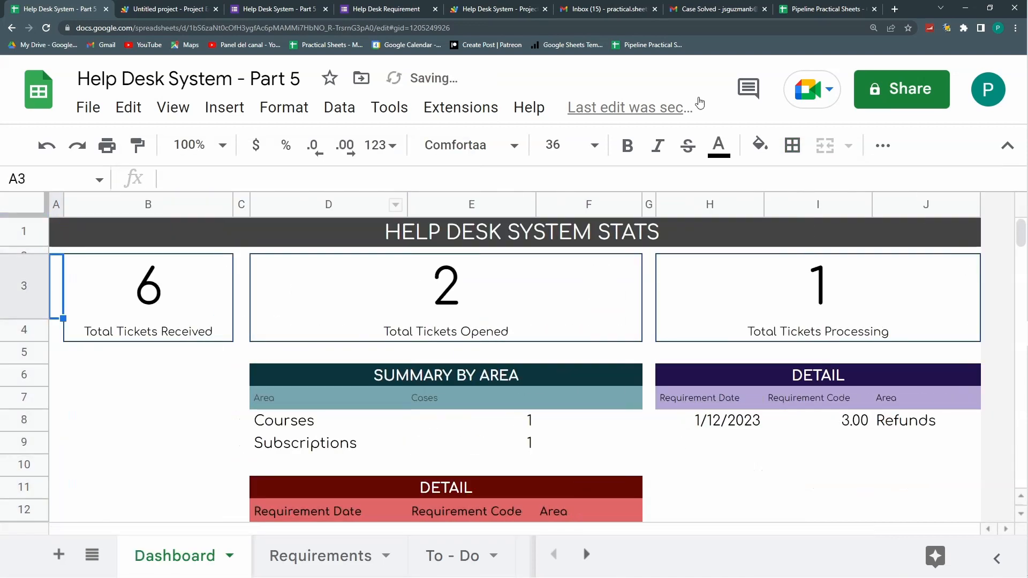
{"action": "left_click", "coordinate": [1007, 145]}
{"action": "left_click", "coordinate": [728, 420]}
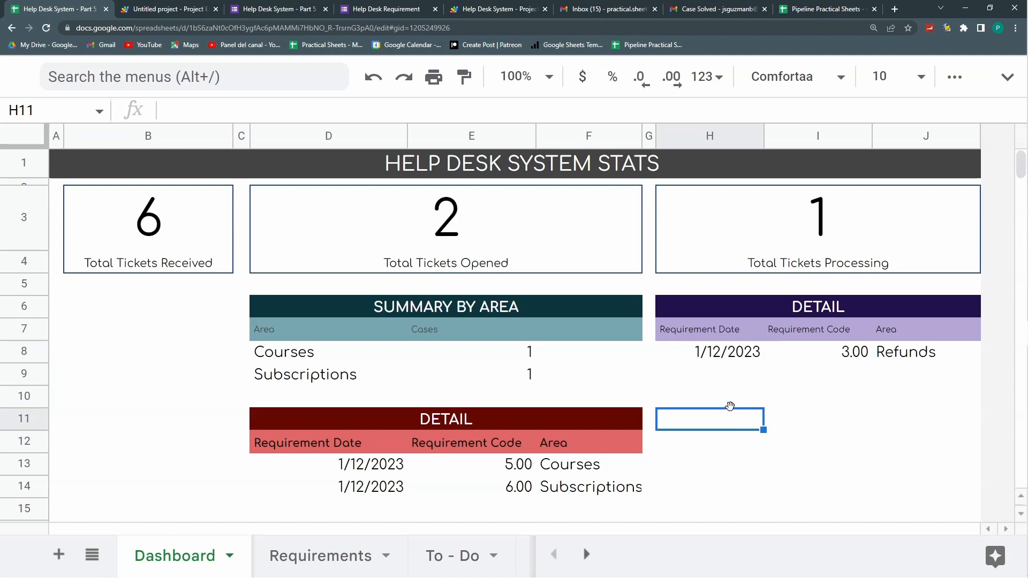
Step: Set the data rows of the red DETAIL, Summary by Area and purple DETAIL tables to size 8
{"action": "left_click_drag", "start_coordinate": [352, 471], "coordinate": [589, 487]}
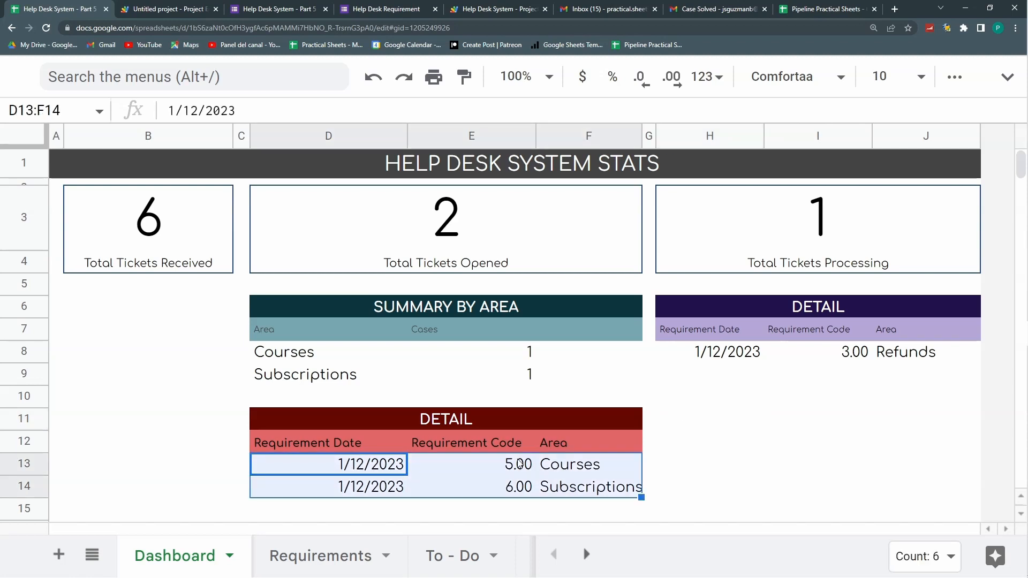
{"action": "left_click_drag", "start_coordinate": [312, 354], "coordinate": [526, 381]}
{"action": "left_click_drag", "start_coordinate": [741, 357], "coordinate": [910, 356]}
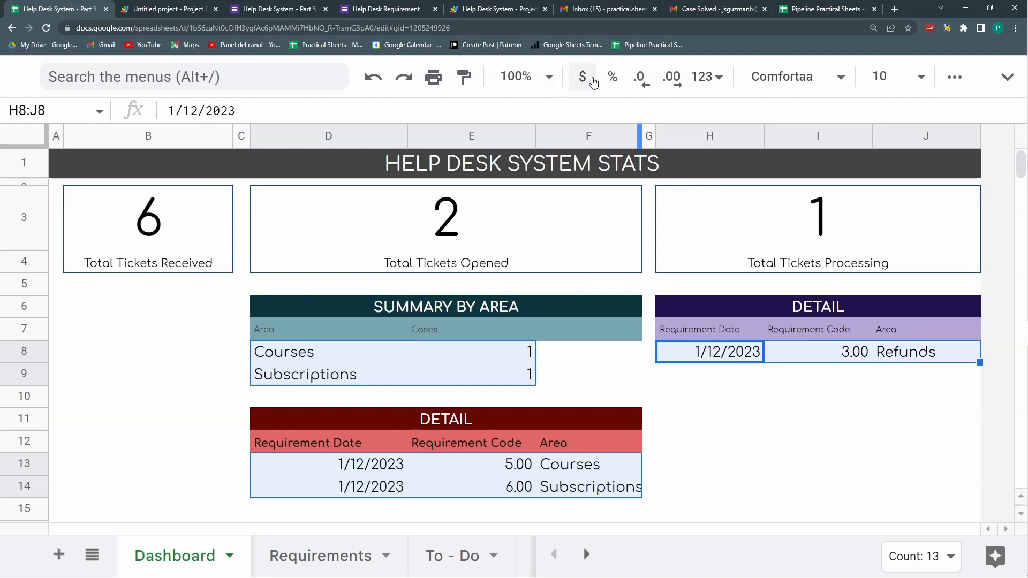
{"action": "left_click", "coordinate": [918, 77]}
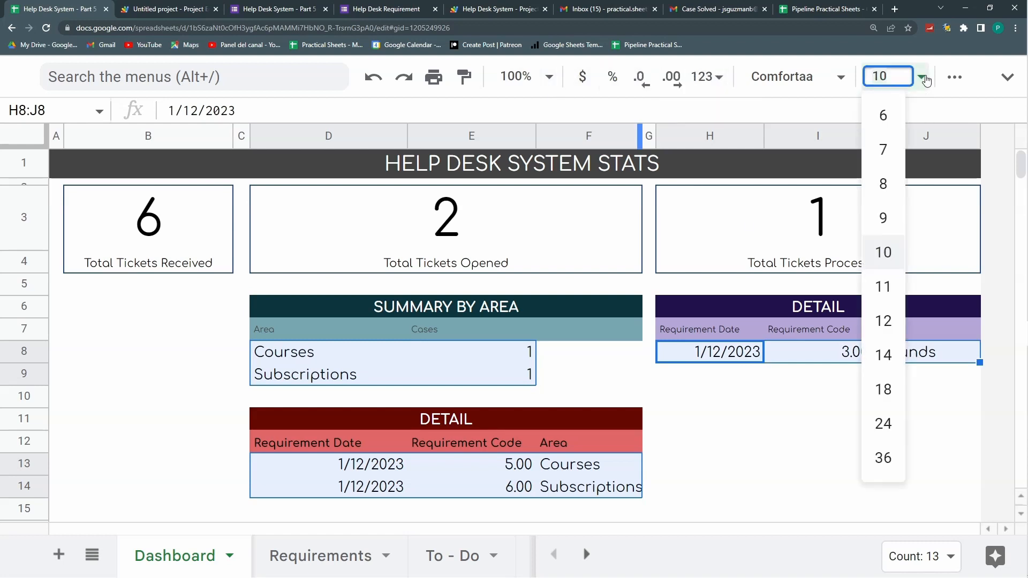
{"action": "left_click", "coordinate": [891, 185]}
{"action": "left_click", "coordinate": [749, 429]}
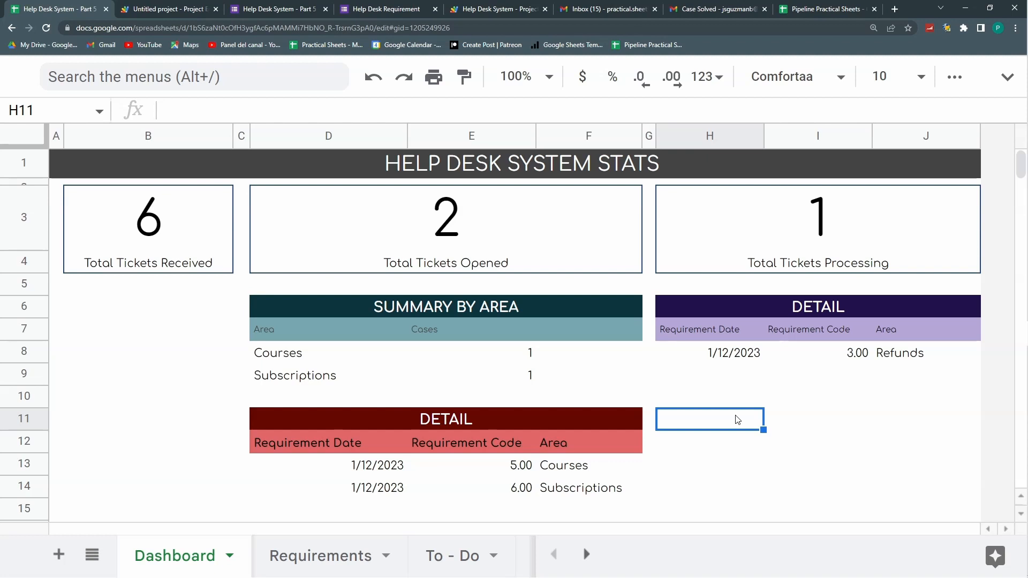
{"action": "left_click", "coordinate": [500, 226]}
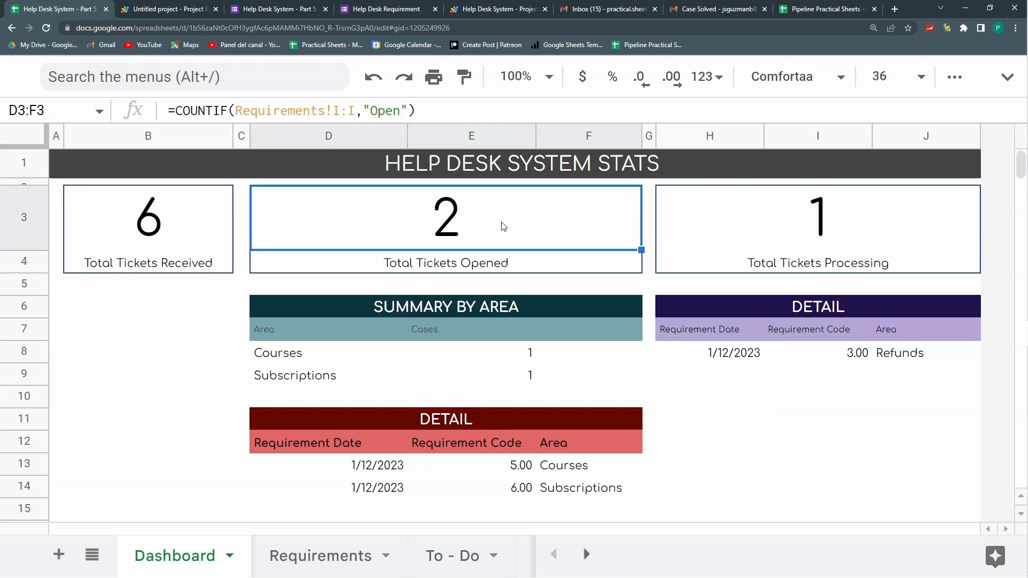
Step: Start another Help Desk Requirement form response with Technical as the requirement area
{"action": "left_click", "coordinate": [364, 5]}
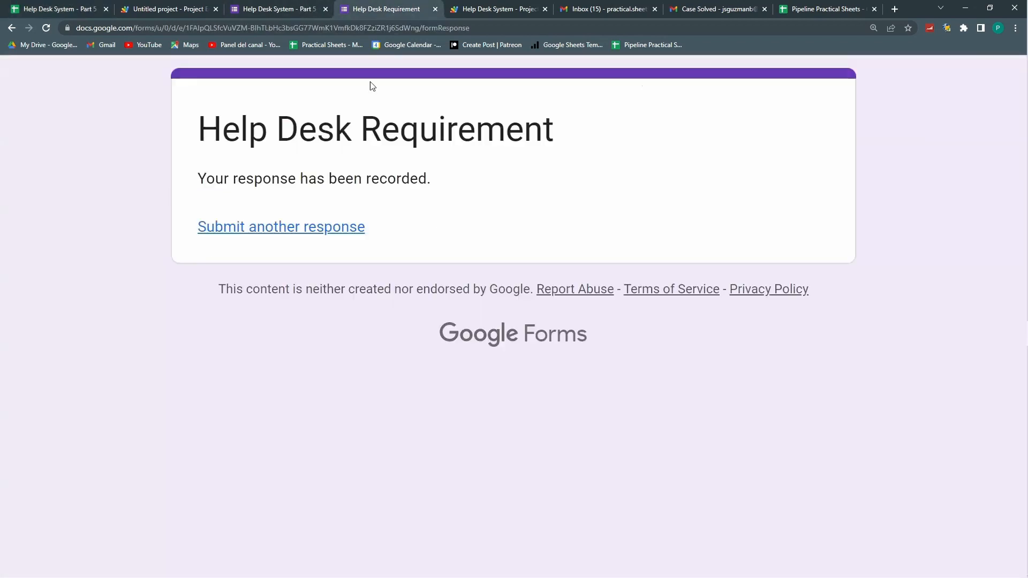
{"action": "left_click", "coordinate": [61, 9]}
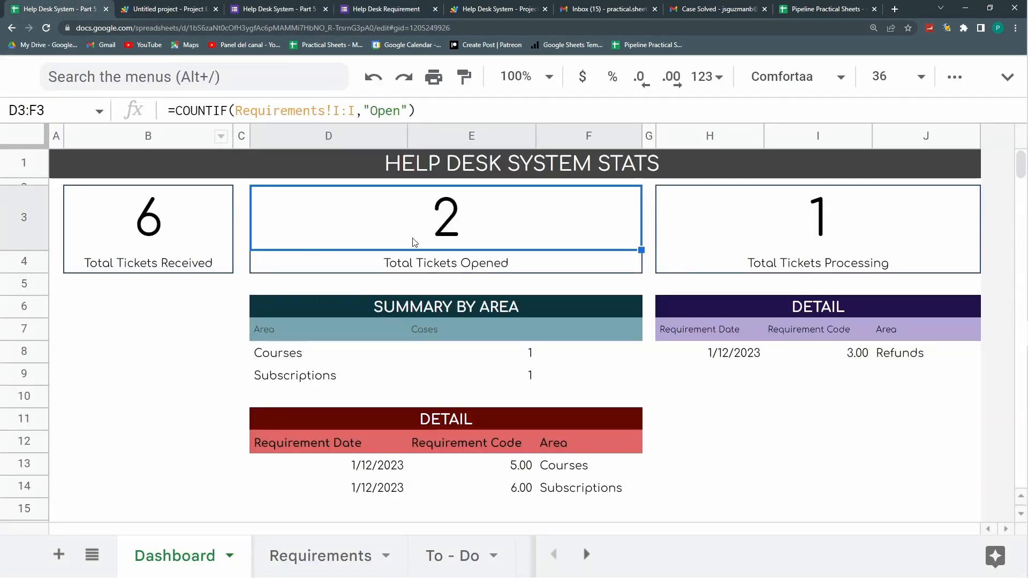
{"action": "left_click", "coordinate": [393, 11]}
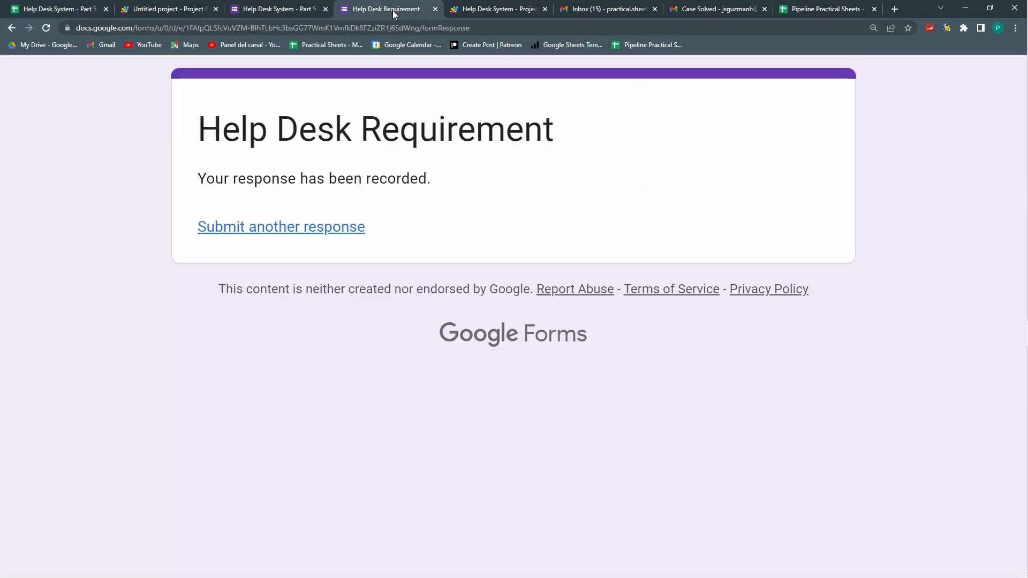
{"action": "left_click", "coordinate": [301, 227]}
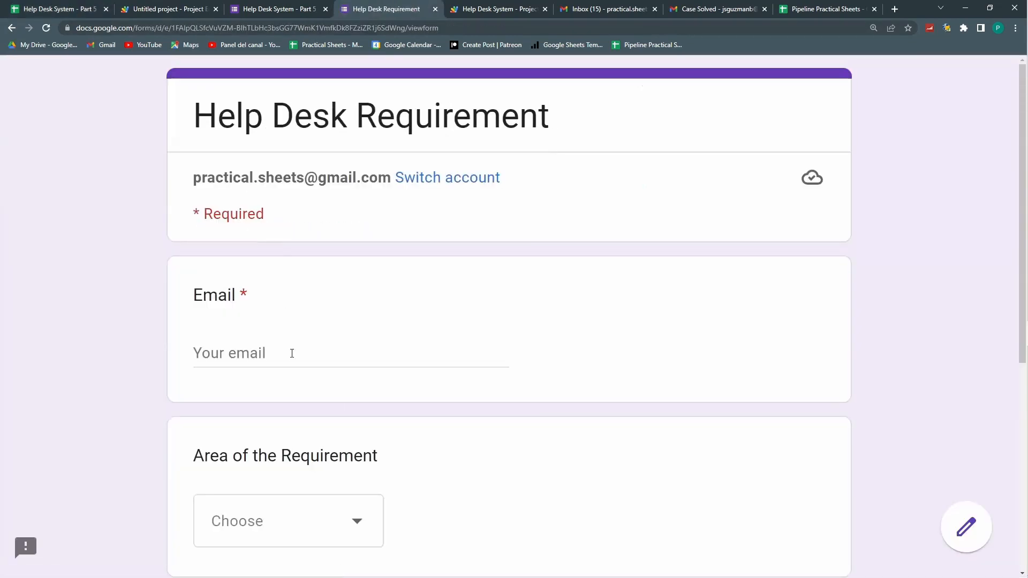
{"action": "left_click", "coordinate": [345, 365]}
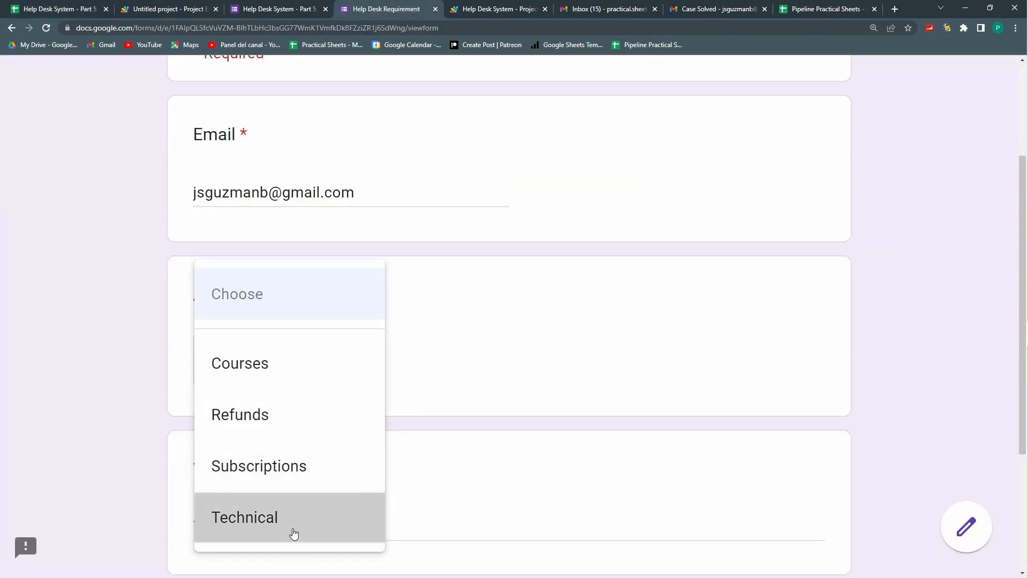
{"action": "left_click", "coordinate": [294, 530]}
{"action": "left_click", "coordinate": [64, 10]}
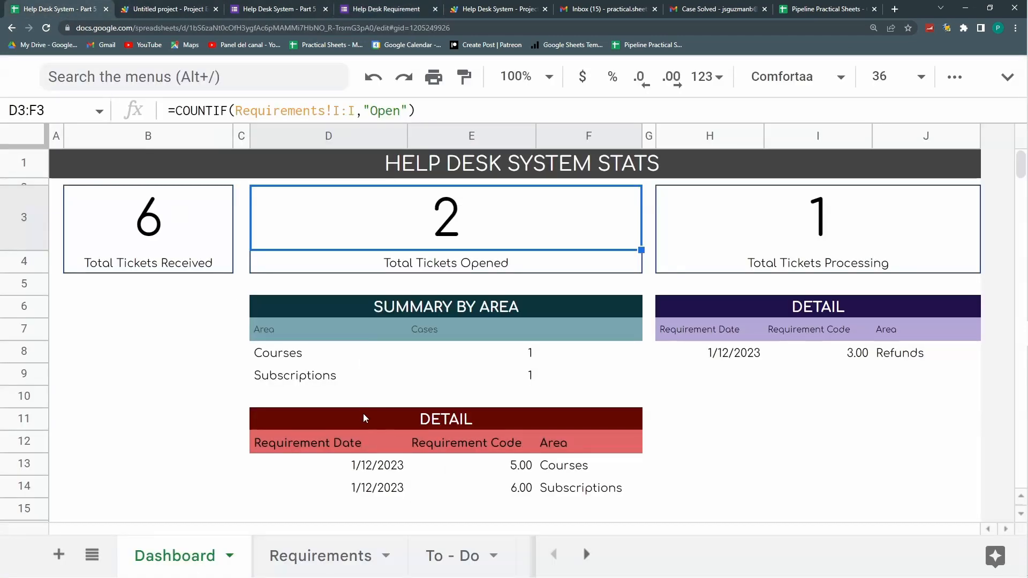
Step: Insert two blank rows above row 10, below the Summary by Area table
{"action": "left_click", "coordinate": [28, 405]}
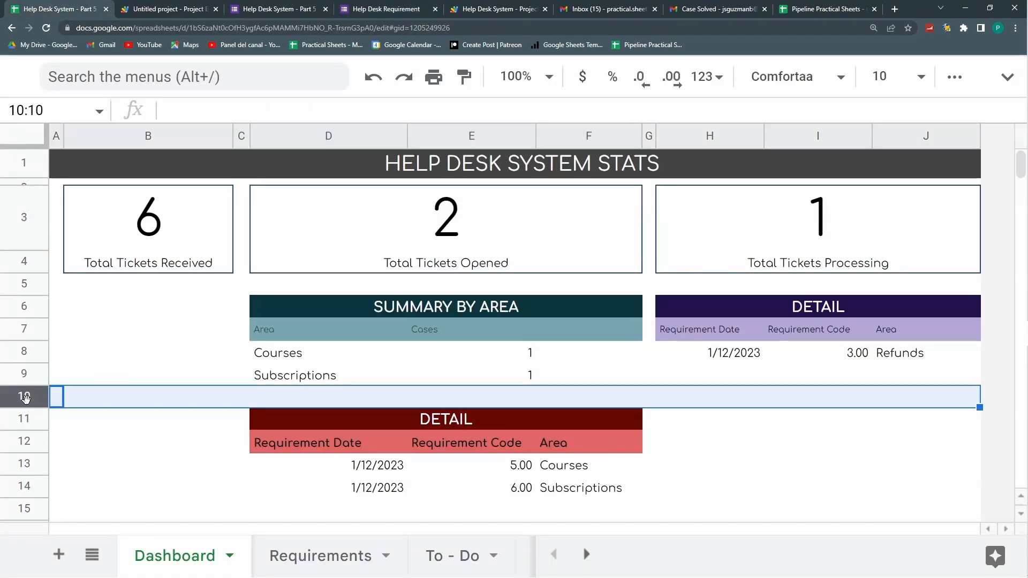
{"action": "right_click", "coordinate": [29, 406]}
{"action": "left_click", "coordinate": [104, 324]}
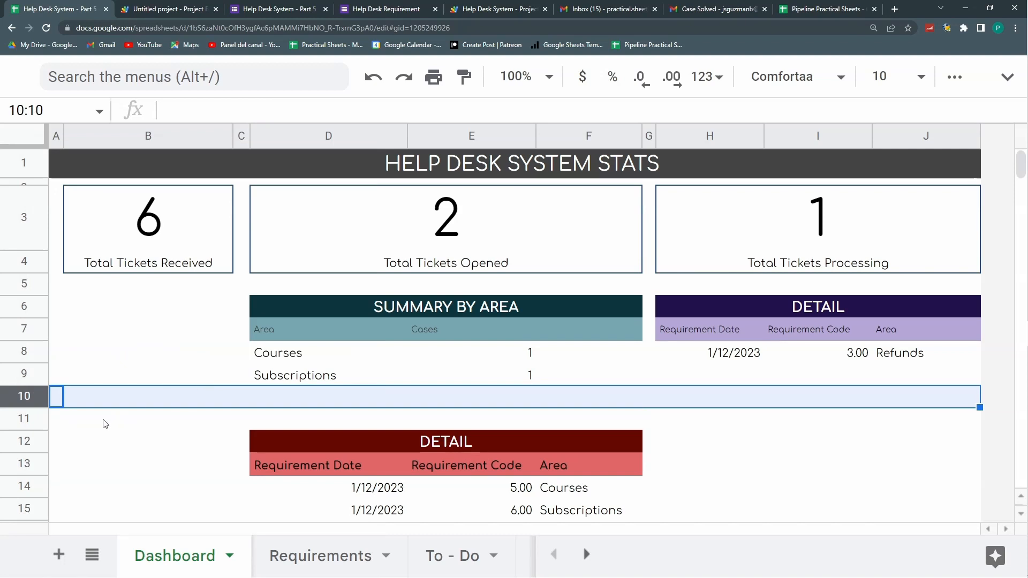
{"action": "right_click", "coordinate": [28, 396]}
{"action": "left_click", "coordinate": [75, 335]}
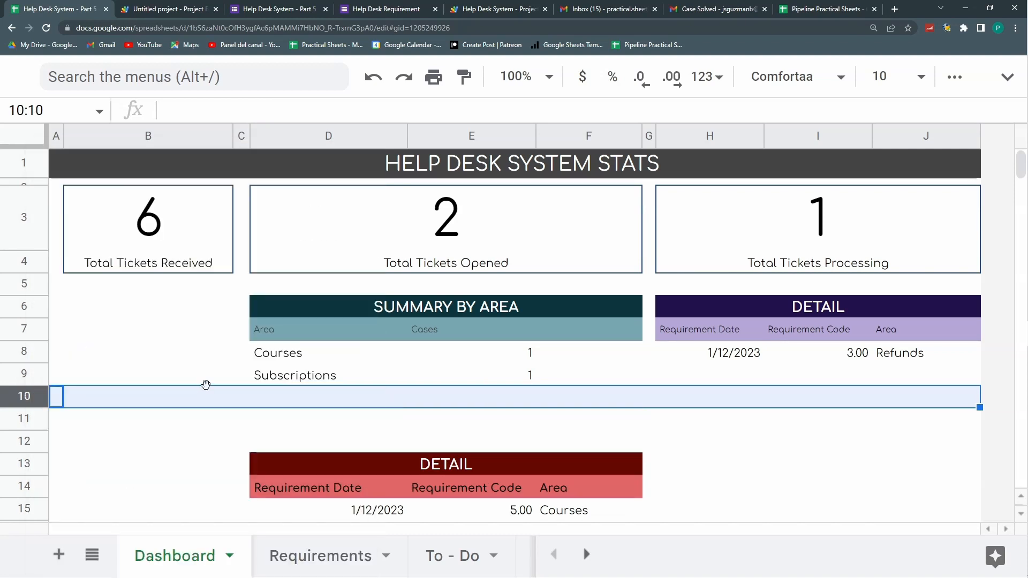
{"action": "scroll", "coordinate": [207, 386], "scroll_direction": "down", "scroll_amount": 2}
{"action": "left_click_drag", "start_coordinate": [299, 256], "coordinate": [294, 319]}
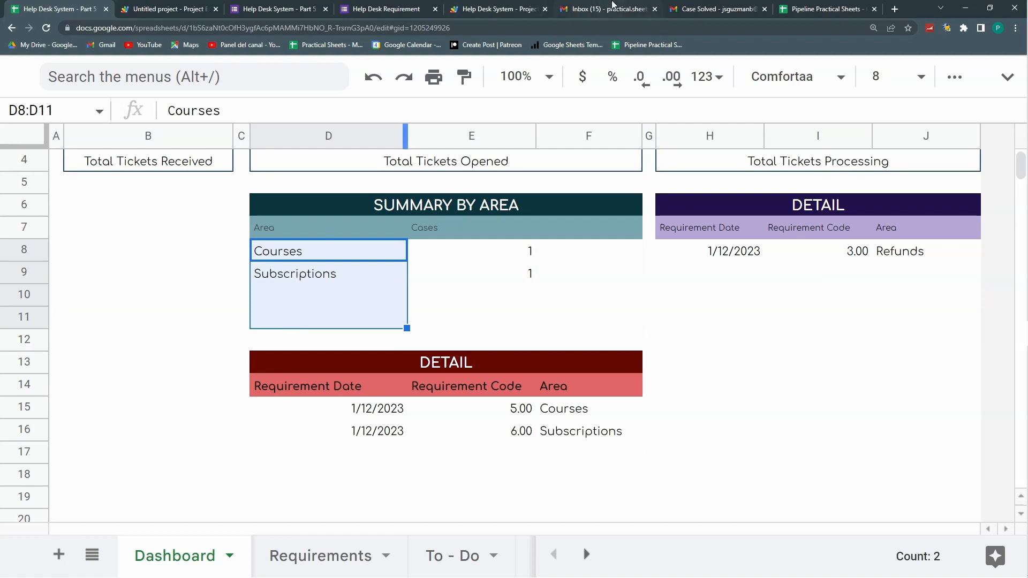
Step: Submit the Technical request with the requirement 'i DONT KNOQ' and return to the dashboard
{"action": "left_click", "coordinate": [377, 9]}
{"action": "scroll", "coordinate": [299, 351], "scroll_direction": "down", "scroll_amount": 4}
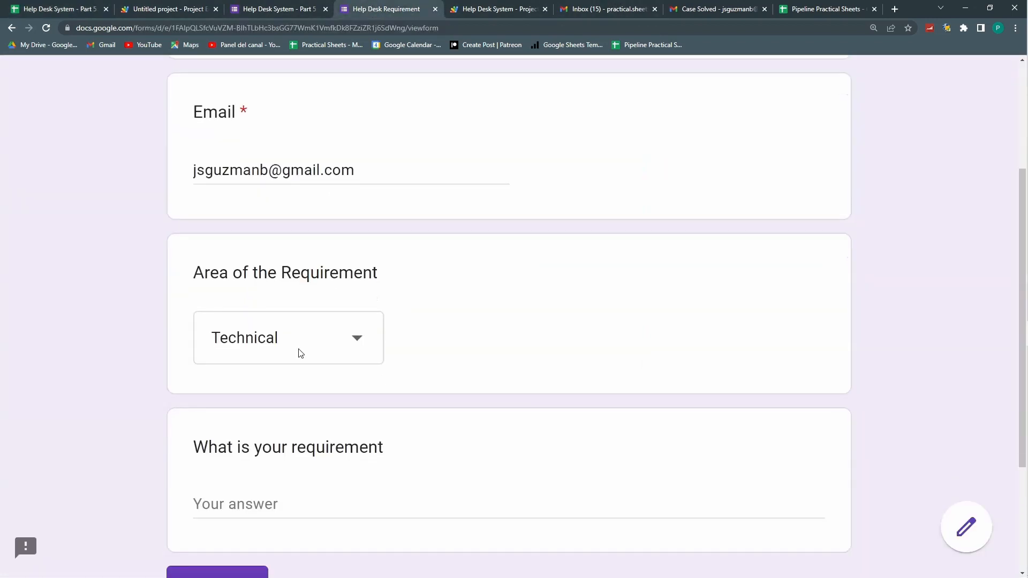
{"action": "type", "text": "i DONT KNOQ"}
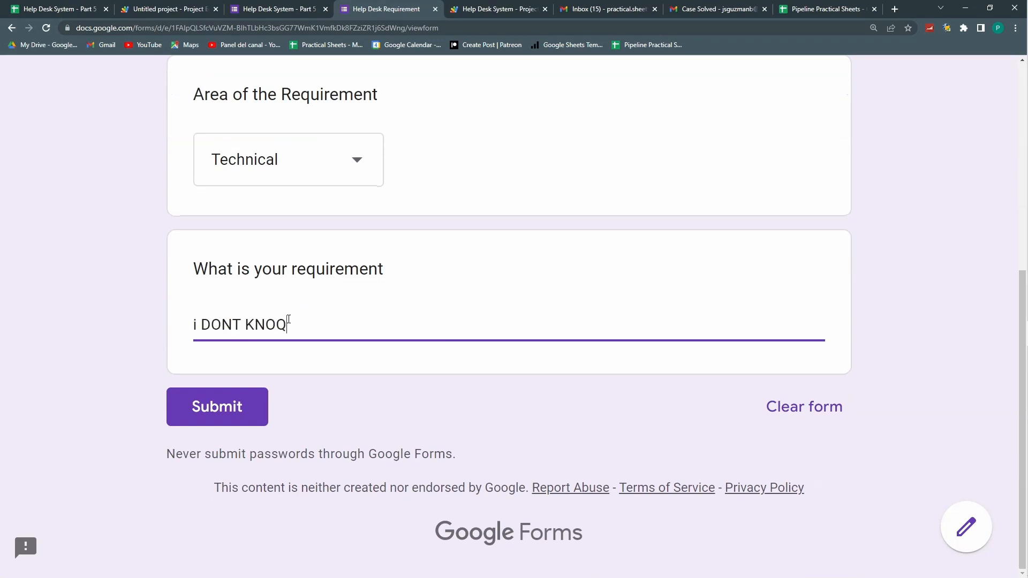
{"action": "left_click", "coordinate": [230, 407]}
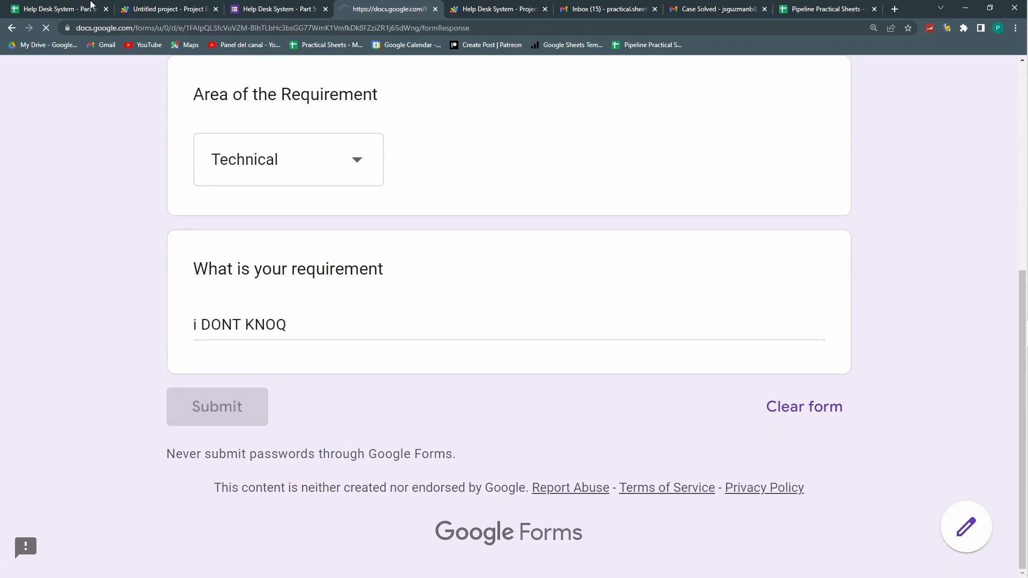
{"action": "left_click", "coordinate": [43, 7]}
{"action": "scroll", "coordinate": [412, 302], "scroll_direction": "up", "scroll_amount": 3}
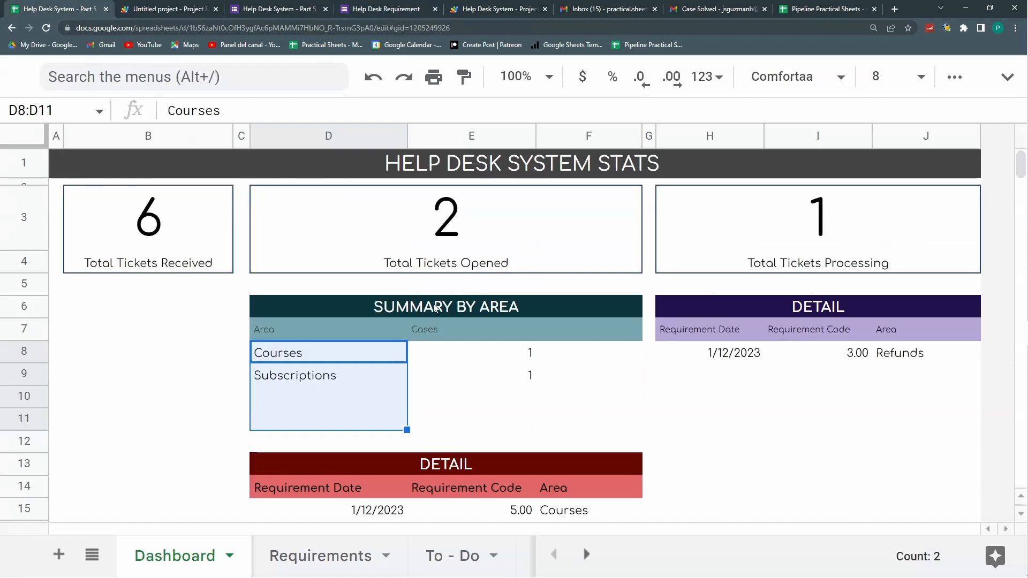
Step: Set all DETAIL data rows, including the new Technical row, to font size 8
{"action": "left_click", "coordinate": [409, 228]}
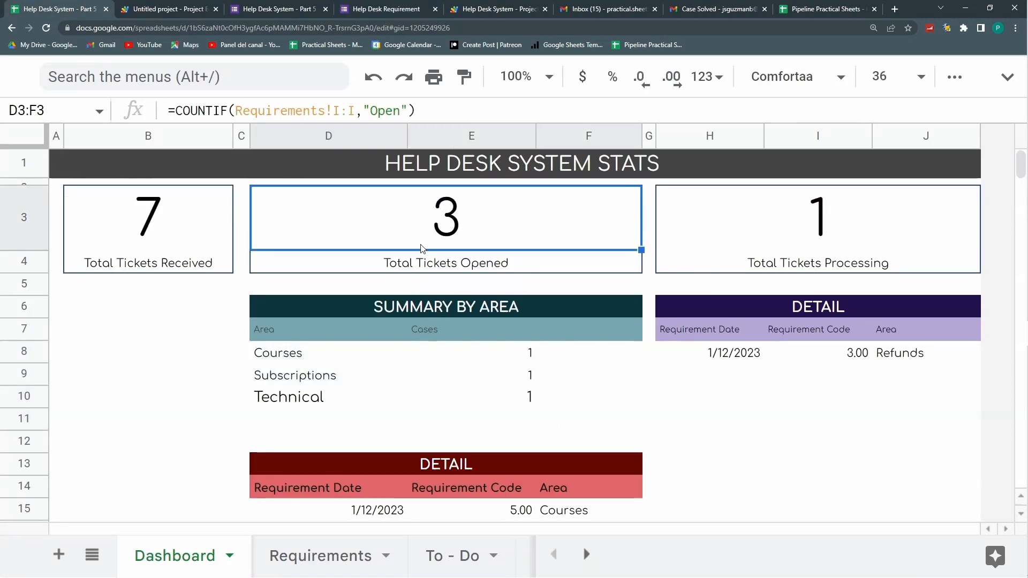
{"action": "left_click_drag", "start_coordinate": [292, 375], "coordinate": [501, 395]}
{"action": "scroll", "coordinate": [501, 395], "scroll_direction": "down", "scroll_amount": 2}
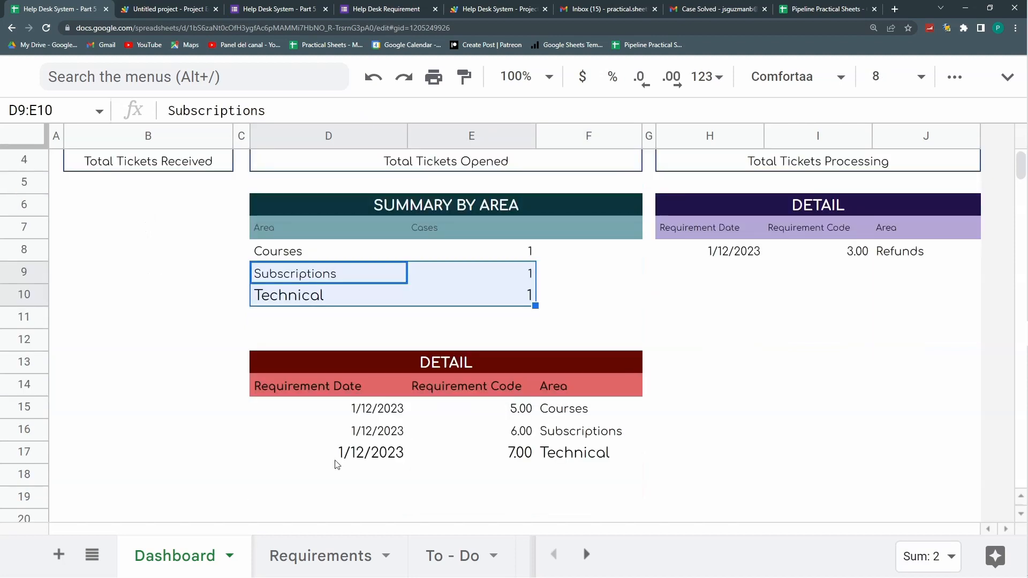
{"action": "left_click_drag", "start_coordinate": [336, 461], "coordinate": [562, 459]}
{"action": "left_click_drag", "start_coordinate": [317, 409], "coordinate": [593, 507]}
{"action": "left_click", "coordinate": [920, 76]}
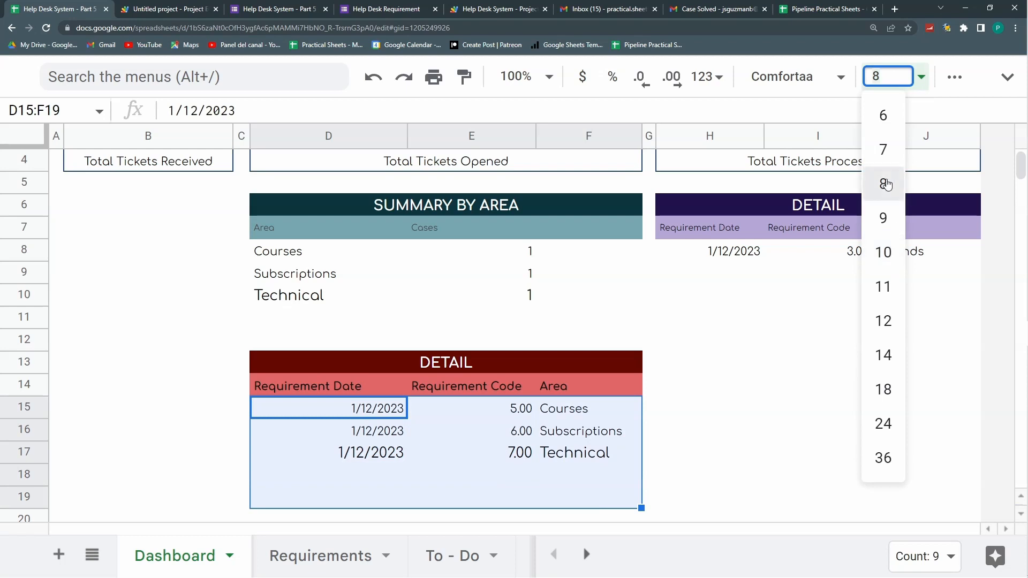
{"action": "left_click", "coordinate": [885, 181]}
Step: Set the Summary by Area data rows to font size 8
{"action": "left_click_drag", "start_coordinate": [305, 254], "coordinate": [519, 323]}
{"action": "left_click", "coordinate": [920, 80]}
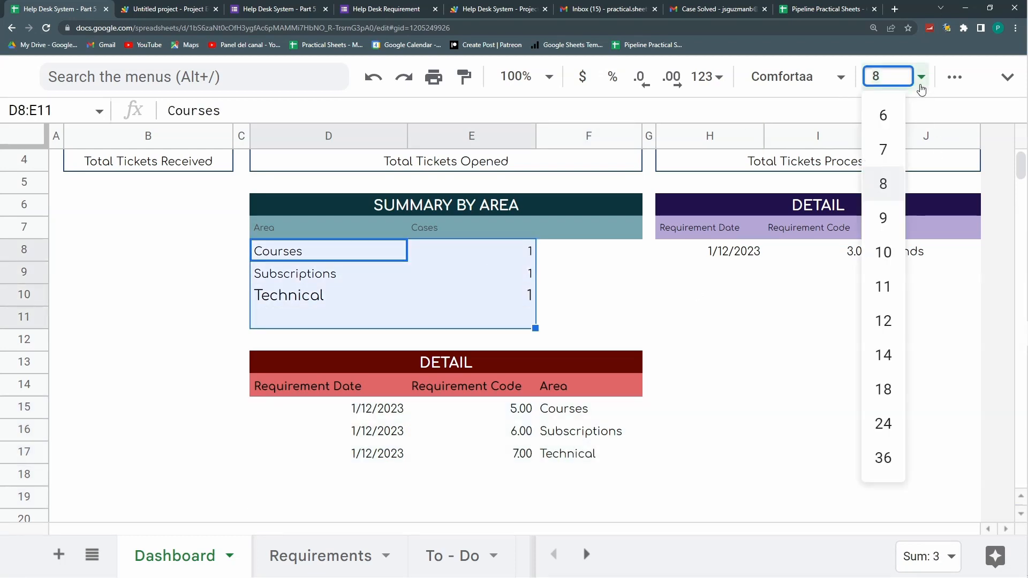
{"action": "left_click", "coordinate": [886, 182]}
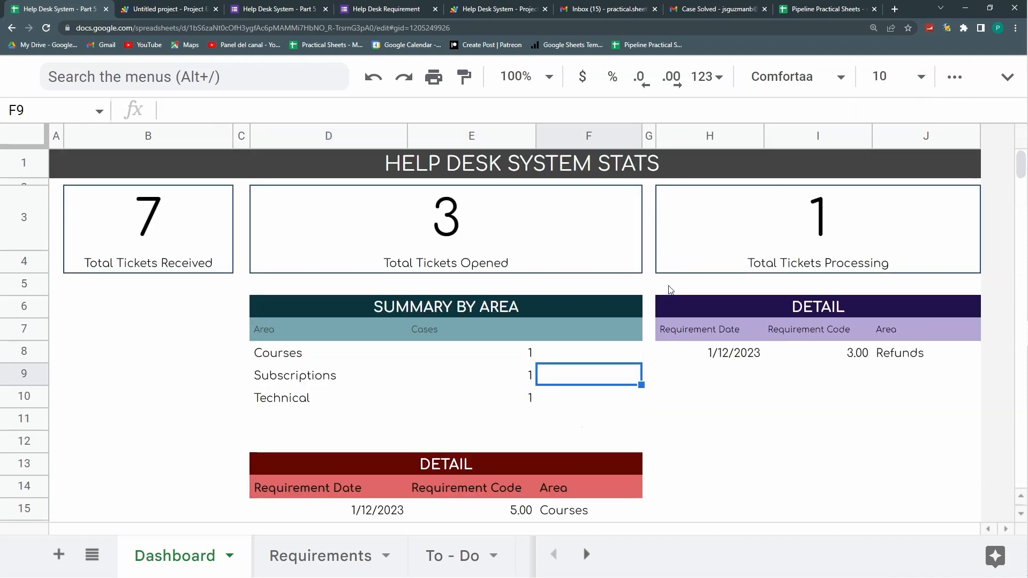
Step: Check the COUNTIF formulas in the Total Tickets Opened and Processing KPI boxes
{"action": "left_click_drag", "start_coordinate": [175, 218], "coordinate": [762, 237]}
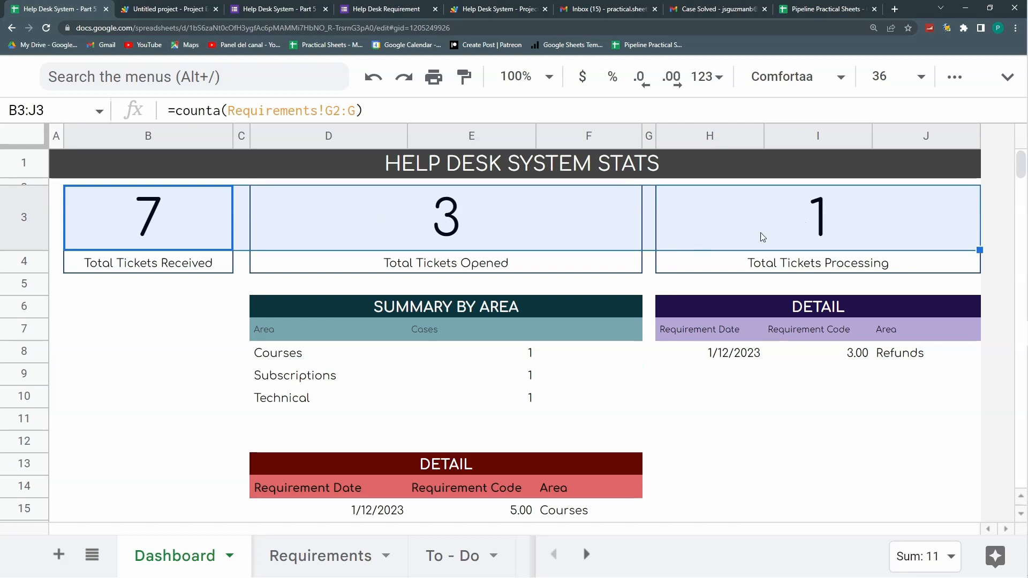
{"action": "left_click", "coordinate": [485, 238]}
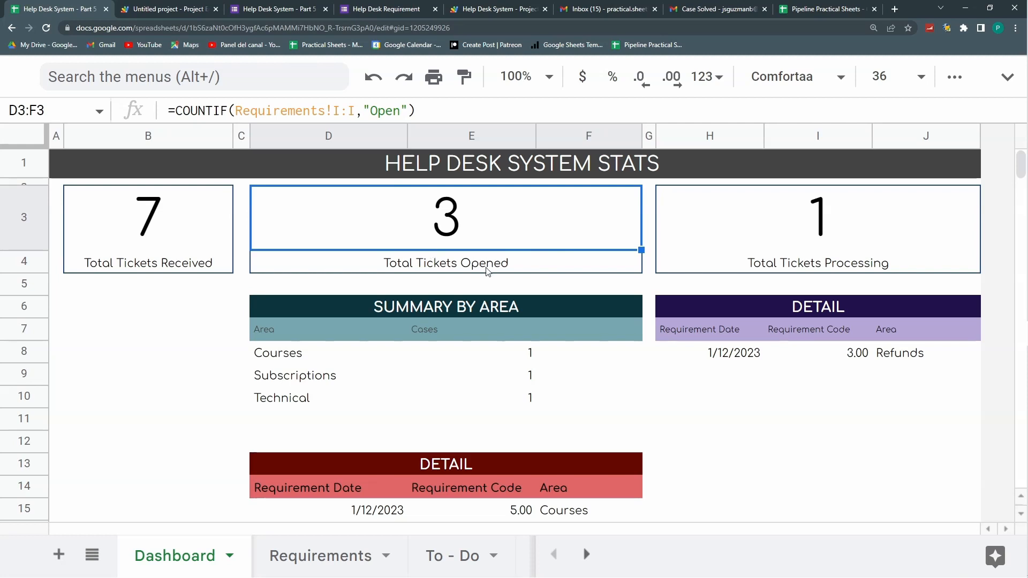
{"action": "left_click", "coordinate": [535, 238]}
{"action": "left_click", "coordinate": [777, 204]}
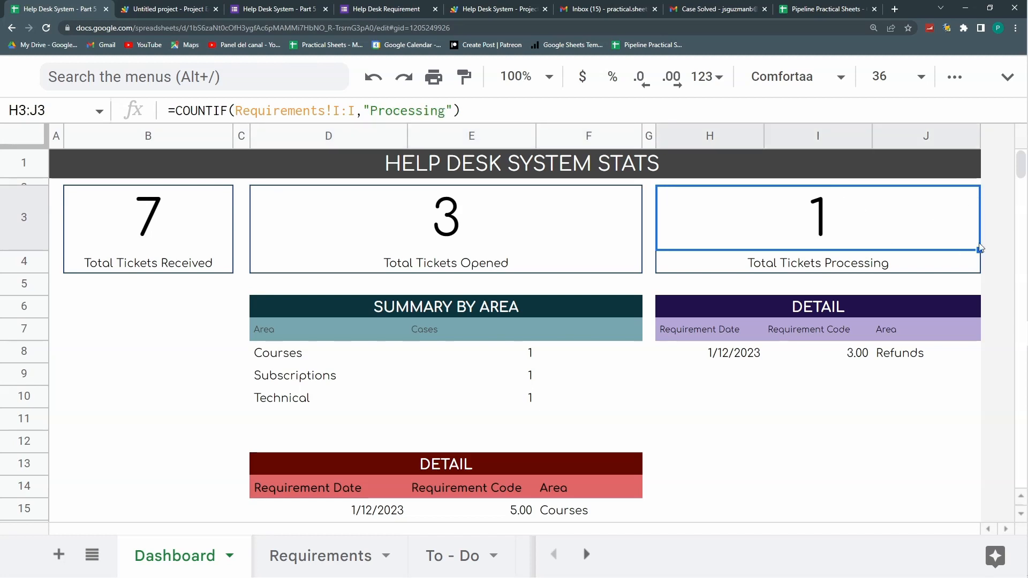